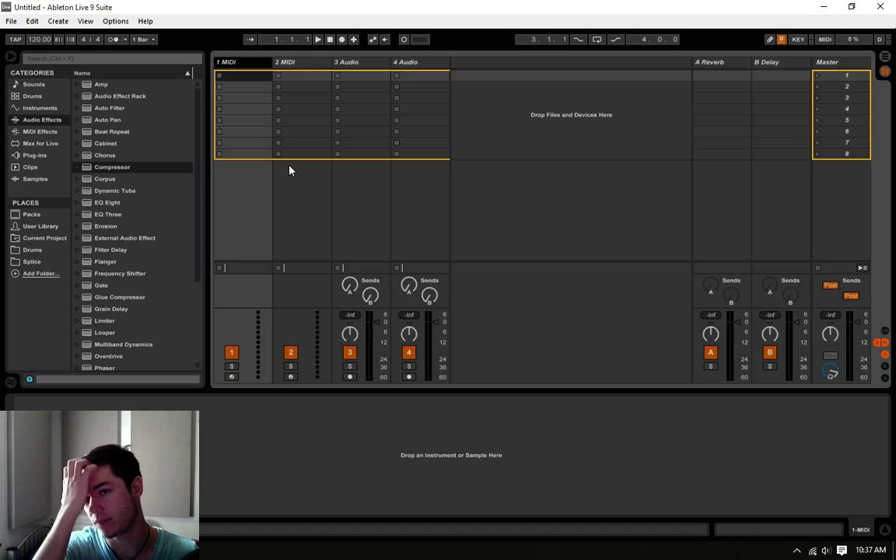
Load an empty Drum Rack onto the first MIDI track.
left_click(32, 96)
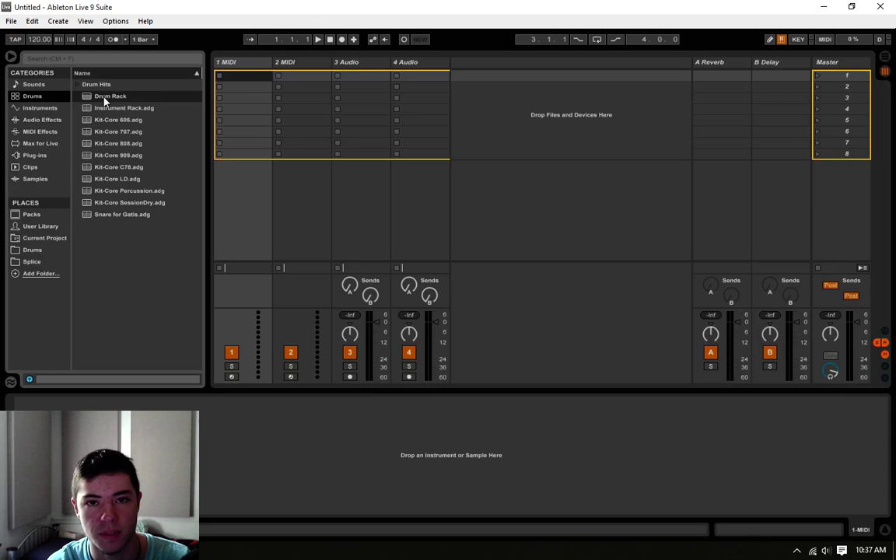
left_click_drag(105, 100, 235, 89)
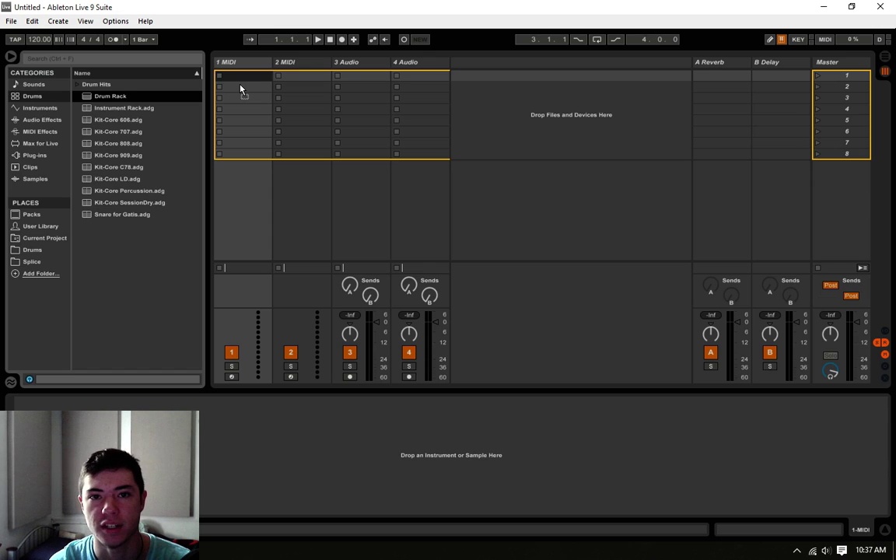
left_click_drag(241, 90, 241, 86)
Delete the second MIDI track and both audio tracks, keeping only the Drum Rack track.
right_click(294, 68)
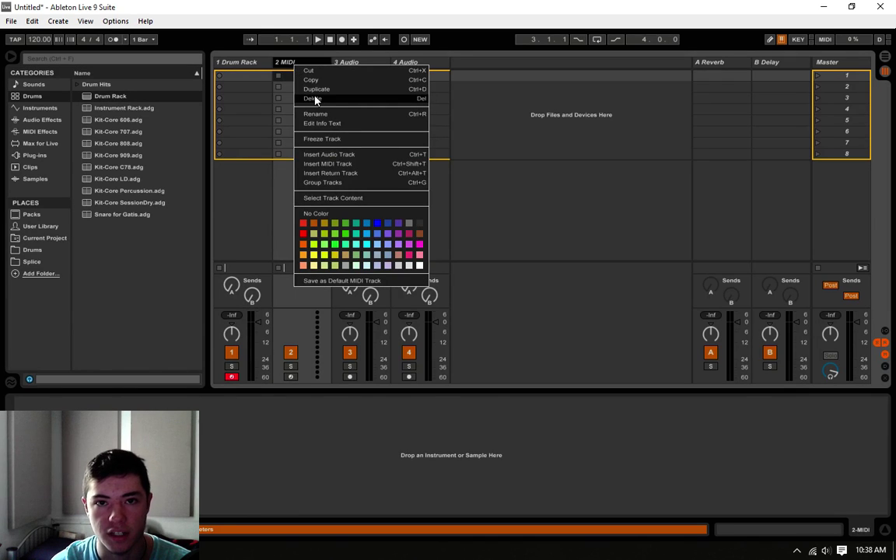
left_click(316, 99)
right_click(318, 67)
left_click(324, 94)
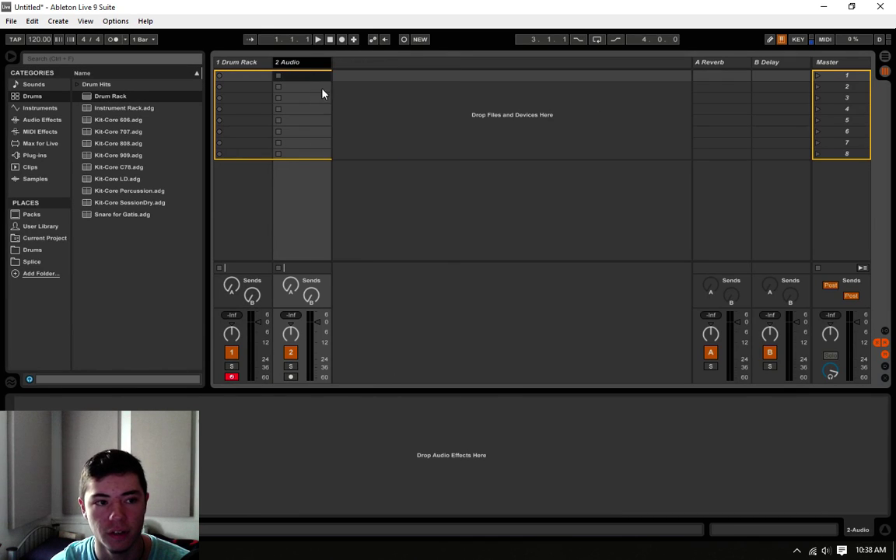
right_click(288, 62)
left_click(300, 94)
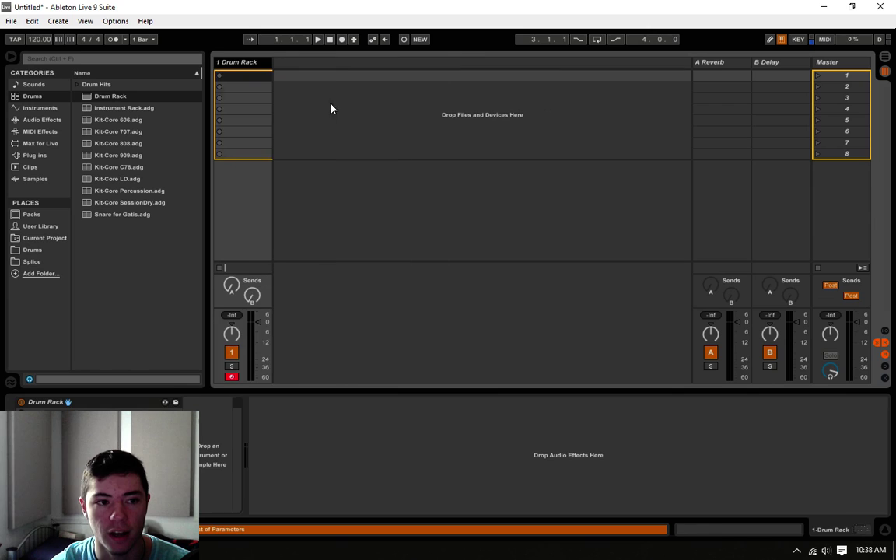
left_click(262, 77)
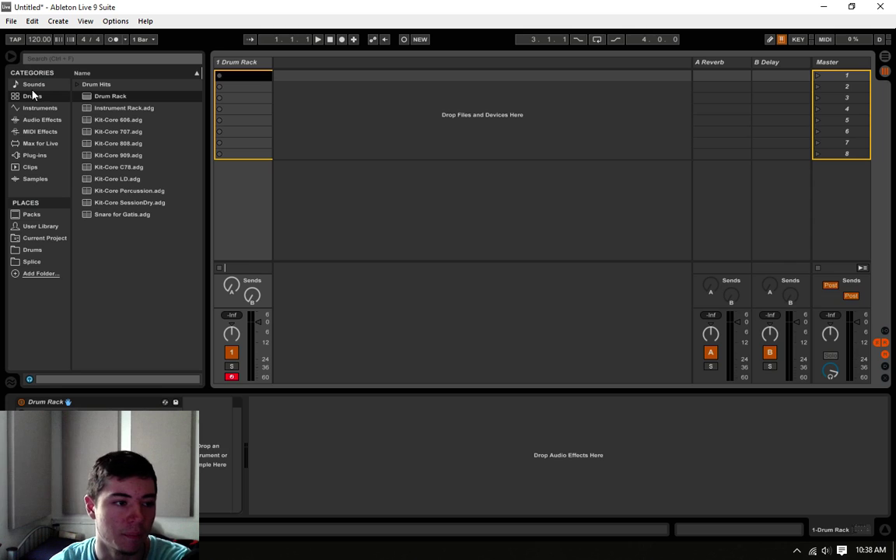
Load Lev_Kick_A_003.wav from the Black Octopus "Drums - Kicks" sample folder into the Drum Rack.
left_click(43, 253)
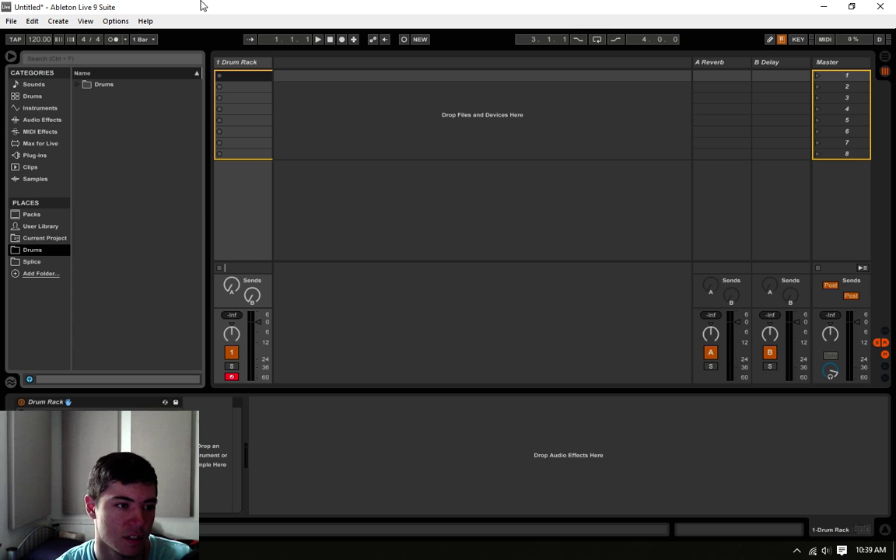
left_click(77, 85)
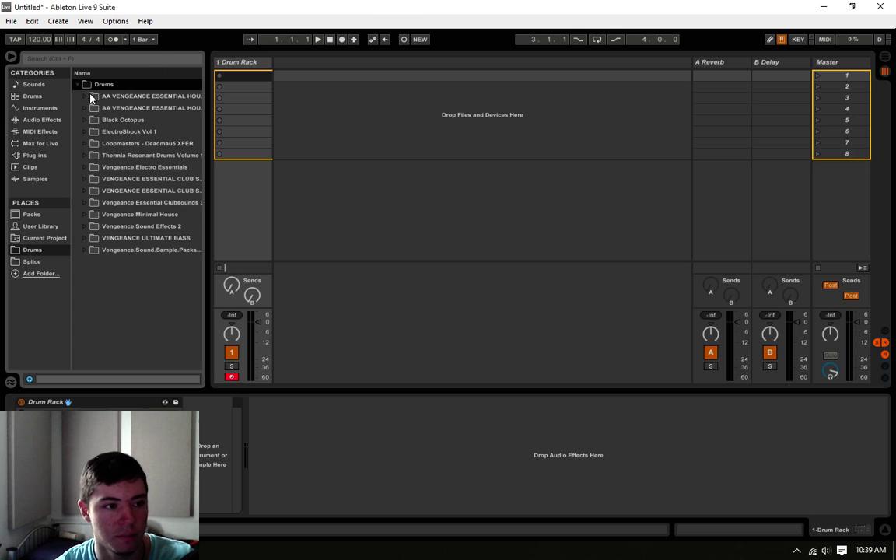
left_click(86, 120)
left_click(95, 134)
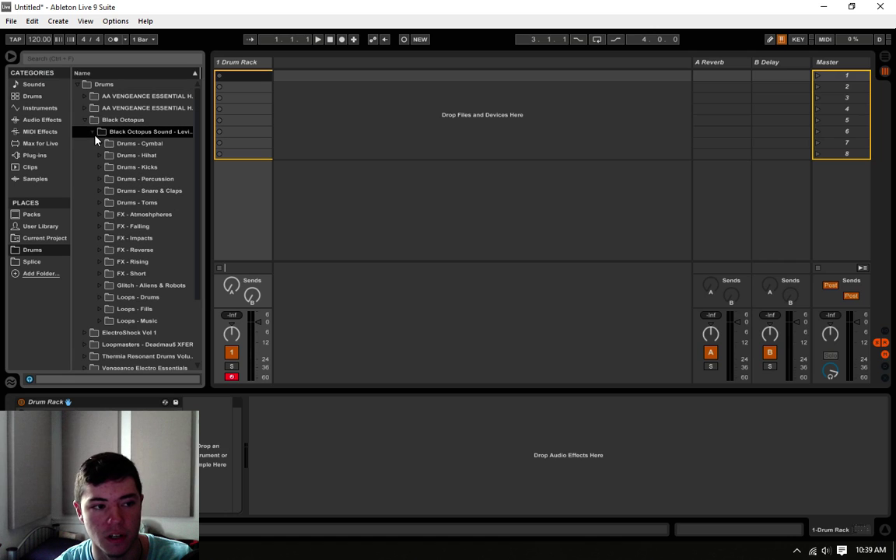
left_click(100, 167)
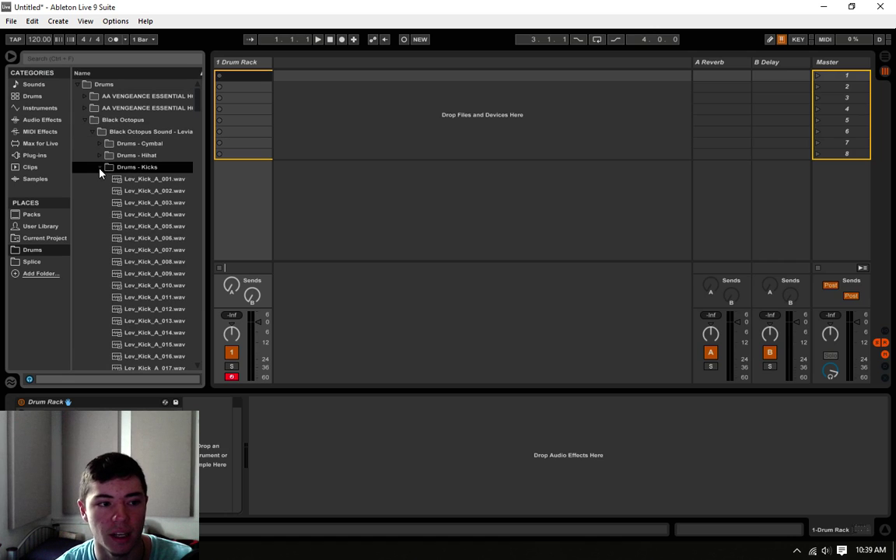
left_click(137, 203)
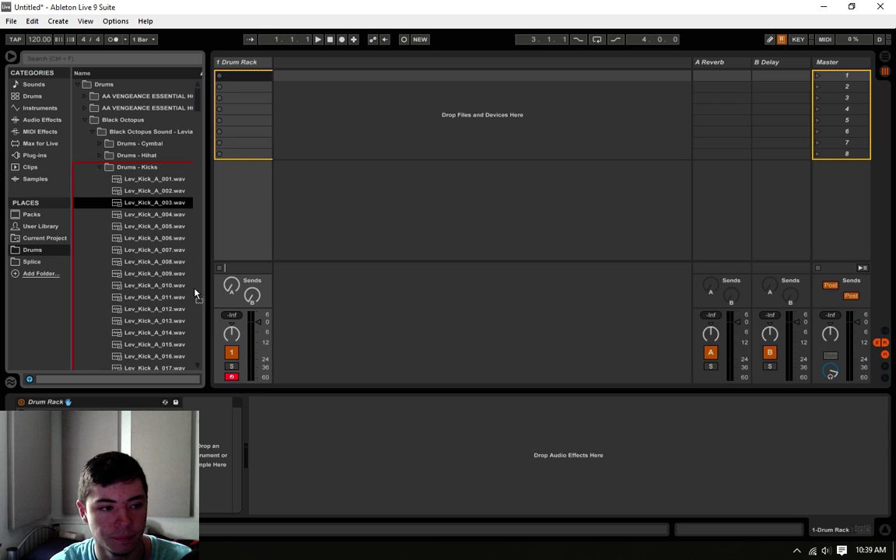
double_click(138, 203)
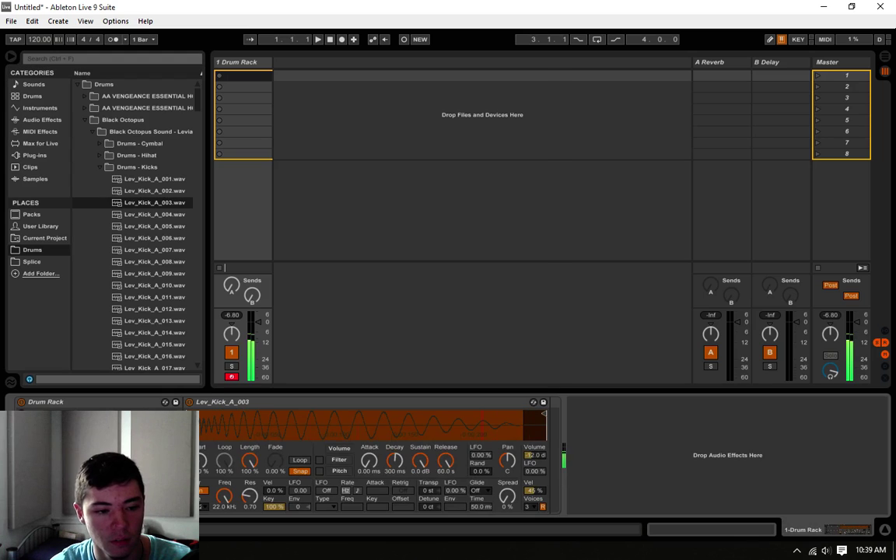
Audition kick samples between Lev_Kick_A_007 and 013, and load Lev_Kick_A_013.wav into the Drum Rack as the kick.
left_click(155, 254)
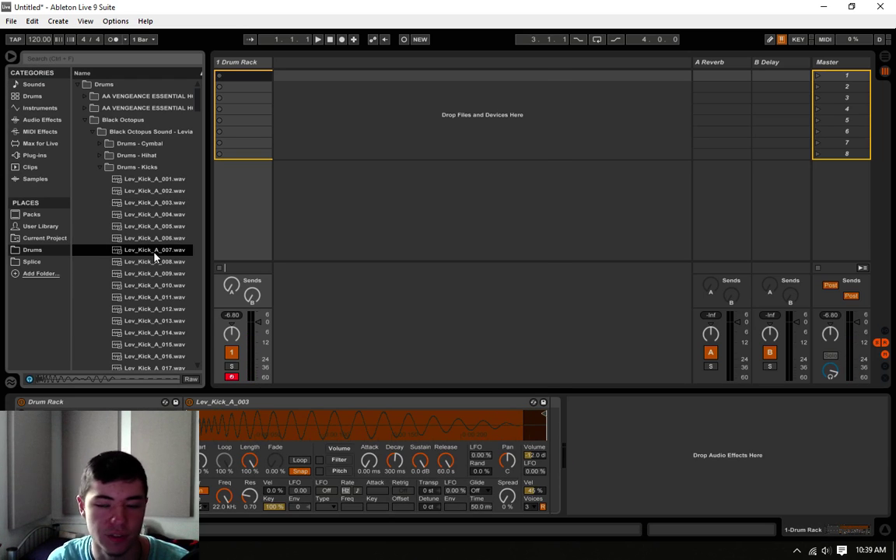
left_click(154, 273)
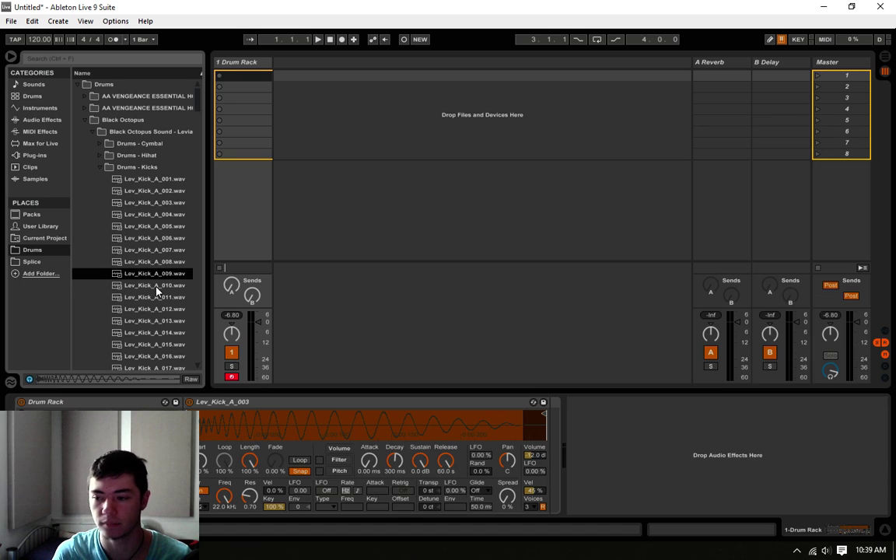
left_click(157, 286)
left_click(159, 297)
left_click(155, 310)
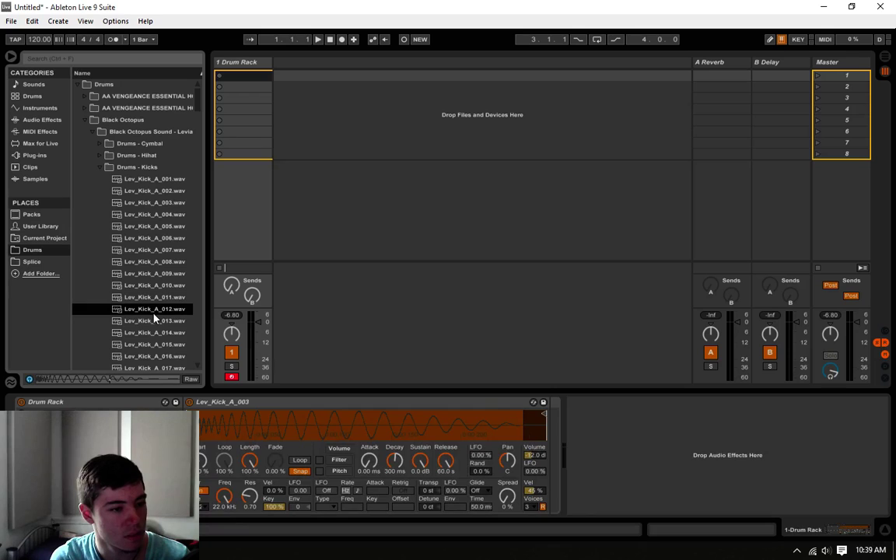
left_click(153, 321)
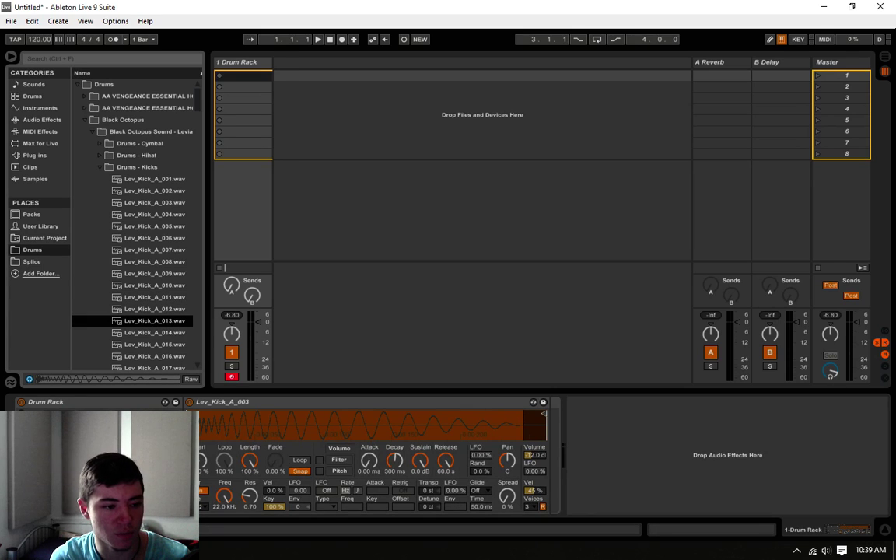
double_click(153, 321)
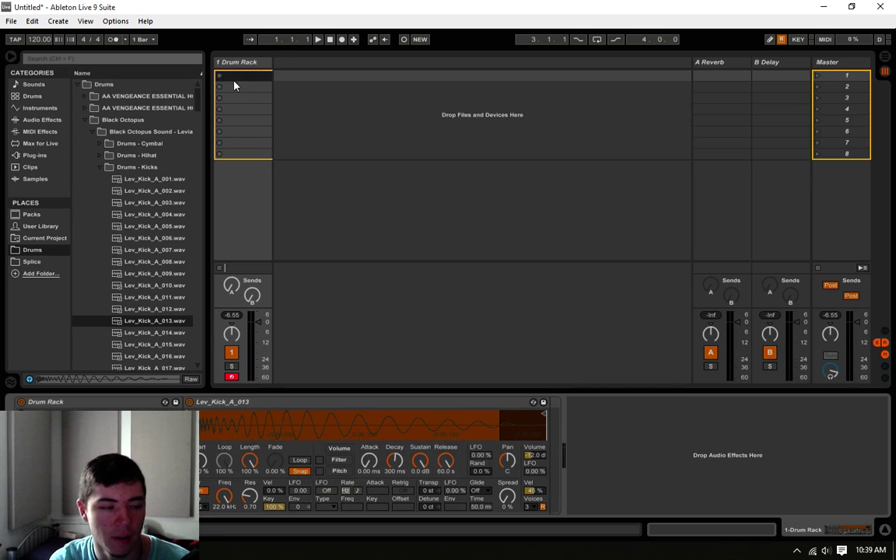
Audition closed samples in the "Drums - Hihat" folder and add Lev_Chh_004.wav to the Drum Rack.
left_click(100, 168)
left_click(102, 156)
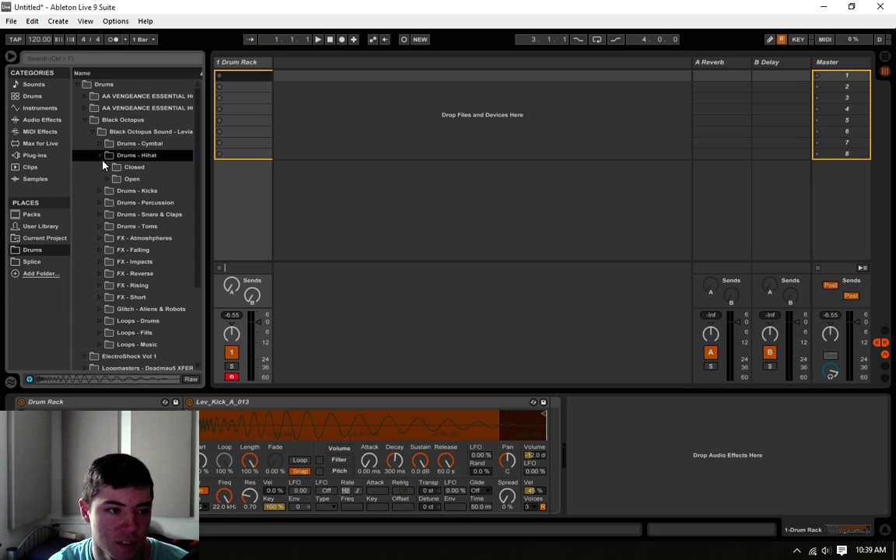
left_click(141, 169)
left_click(148, 191)
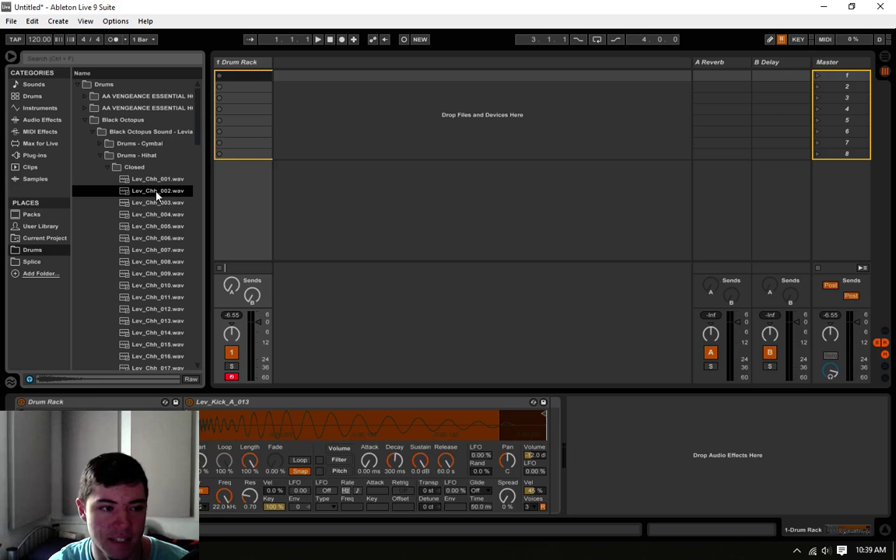
left_click(153, 231)
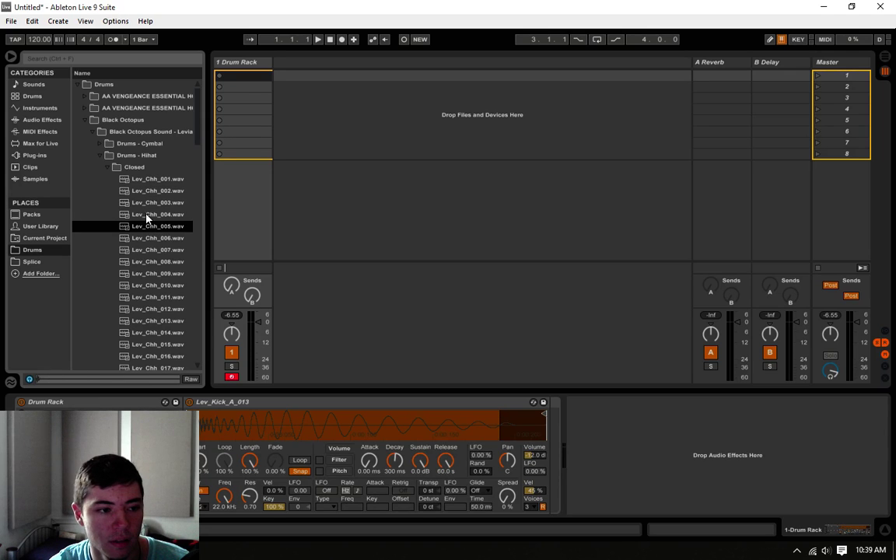
left_click(144, 215)
left_click_drag(97, 459, 93, 471)
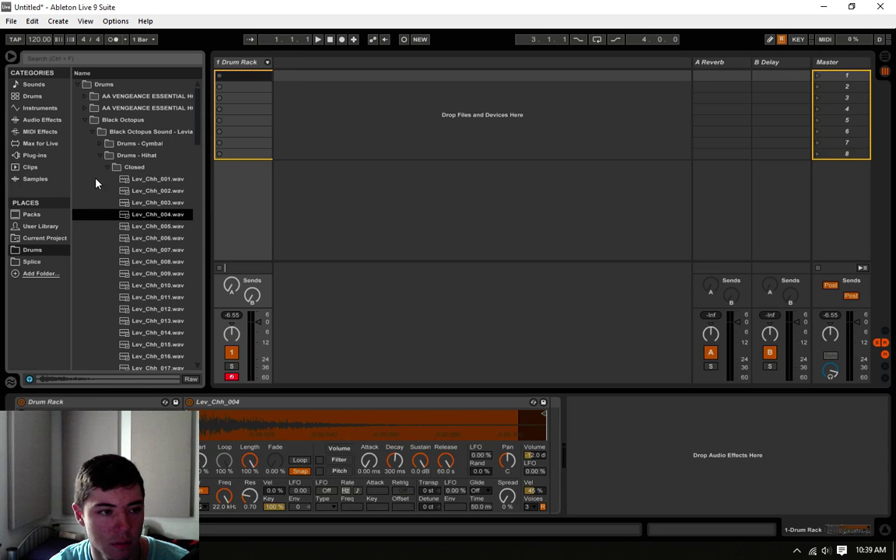
Open the Claps folder under "Drums - Snare & Claps" and audition samples Lev_Clap_001 to Lev_Clap_003.
left_click(107, 168)
left_click(100, 155)
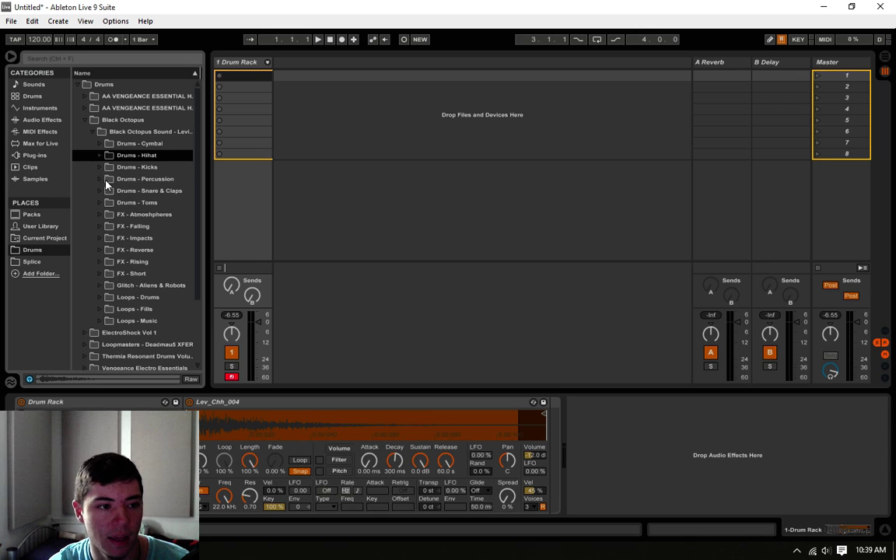
left_click(100, 191)
left_click(109, 202)
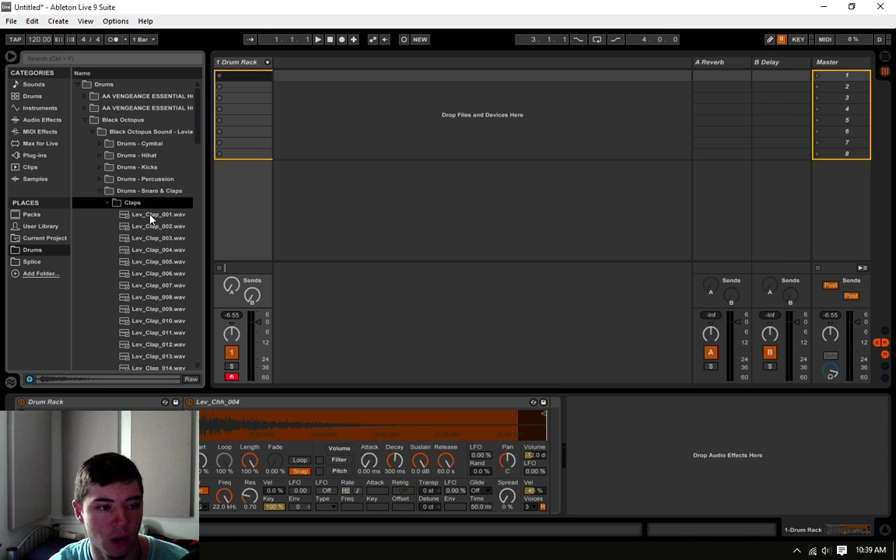
left_click(151, 216)
left_click(156, 226)
left_click(153, 238)
left_click(156, 225)
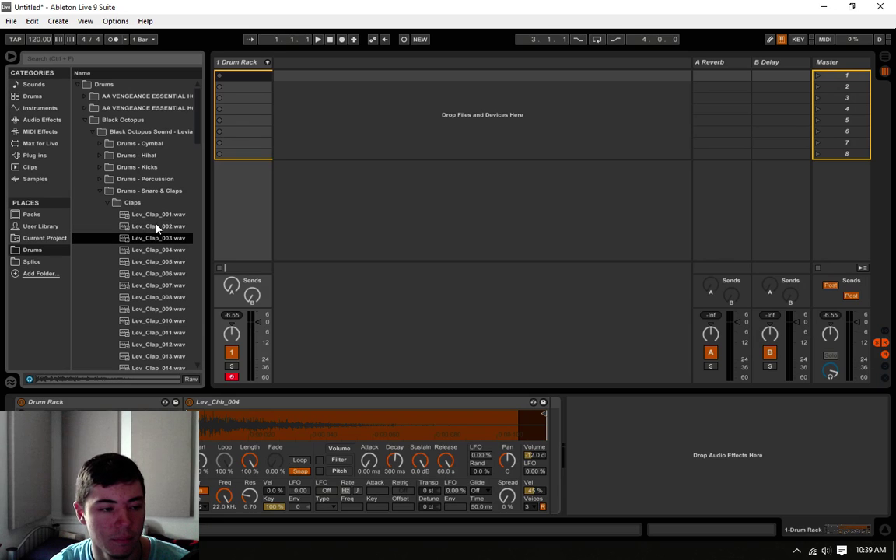
left_click(155, 219)
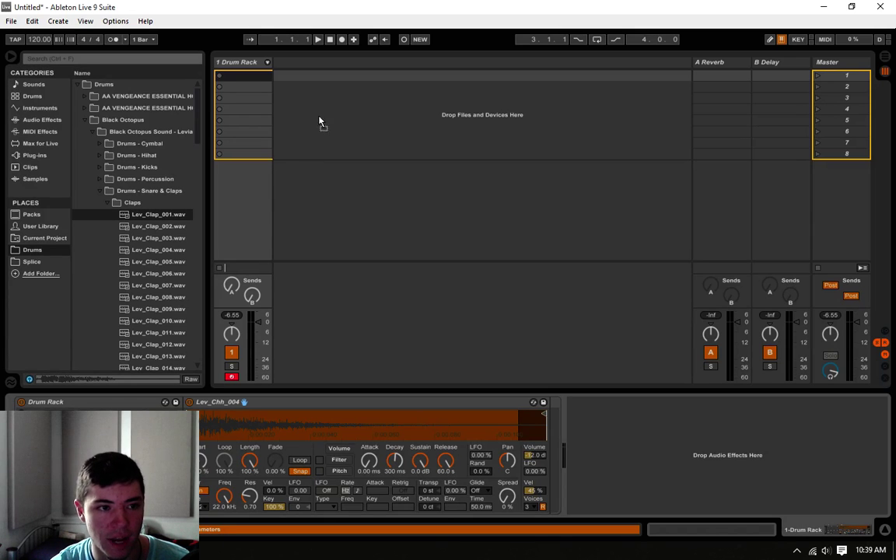
Move the Lev_Chh_004 hi-hat out of the Drum Rack onto its own new track and rename that track Hat.
left_click_drag(319, 122, 305, 90)
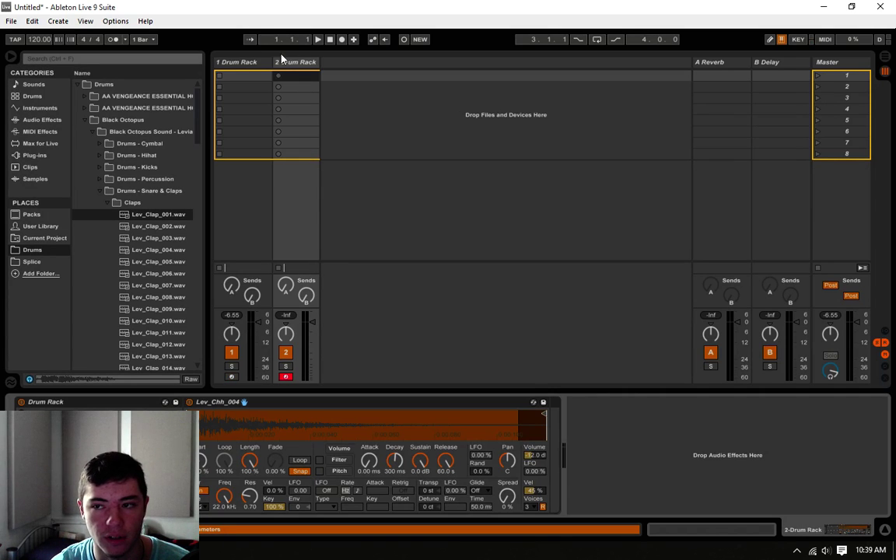
right_click(288, 62)
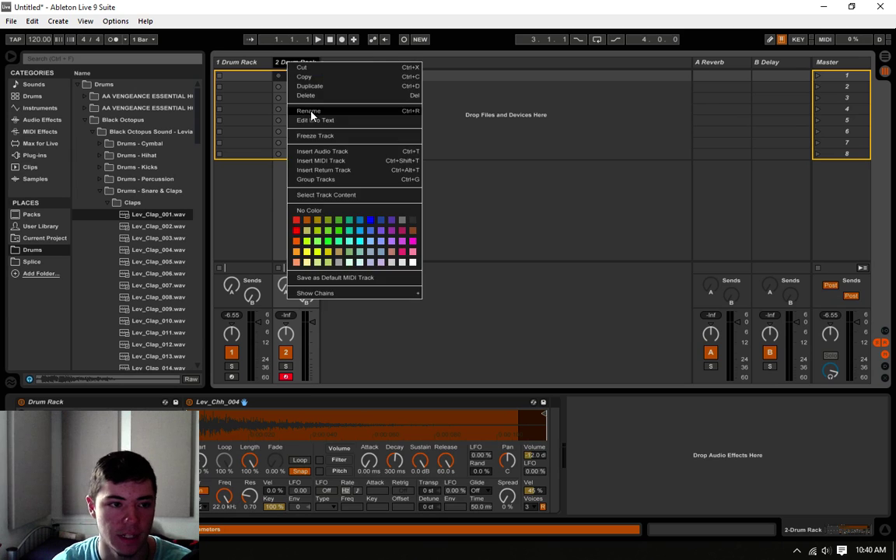
left_click(309, 112)
type("Hat")
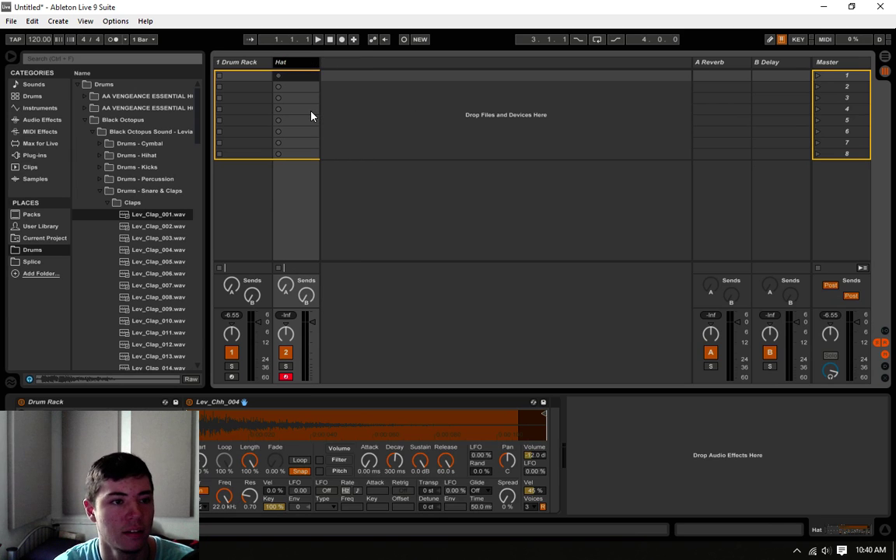
Rename the first Drum Rack track as Kick.
right_click(231, 62)
left_click(274, 119)
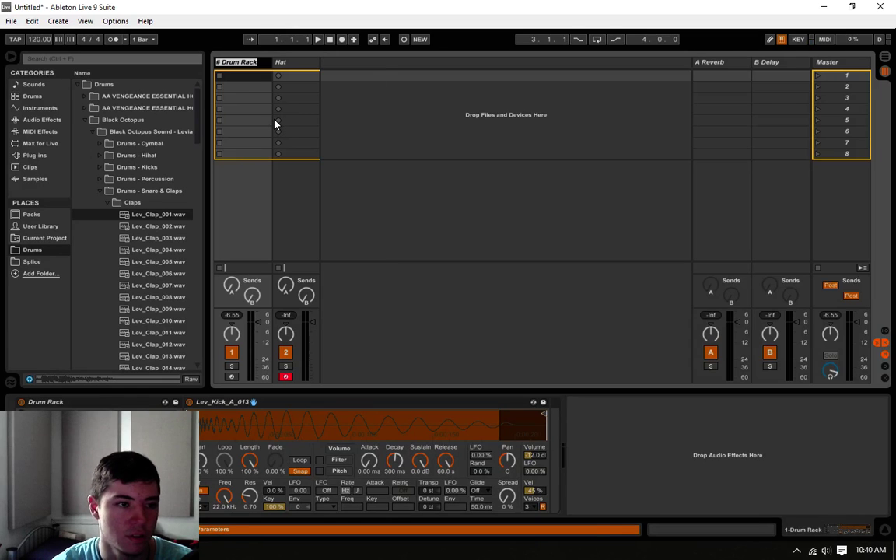
type("Kick")
key("Return")
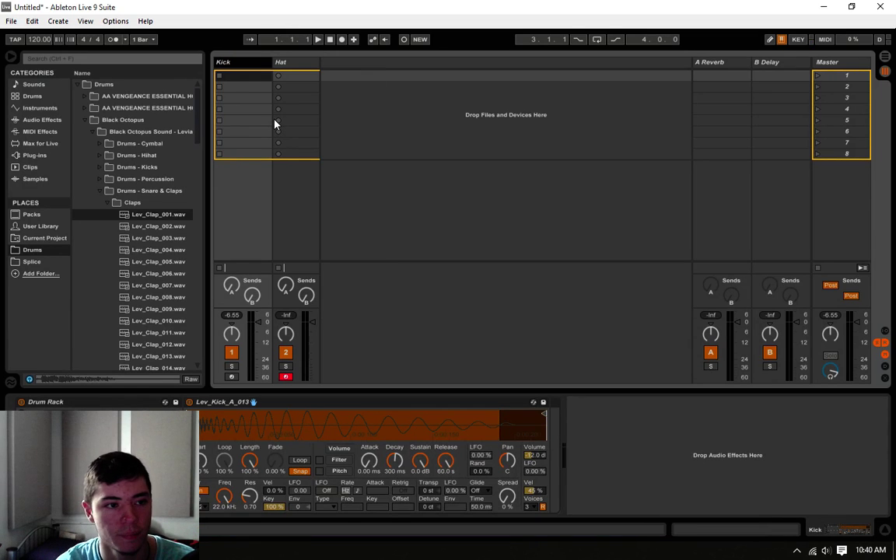
Load Lev_Clap_001.wav into the Hat track's Drum Rack and move the clap out onto its own new track.
left_click(279, 62)
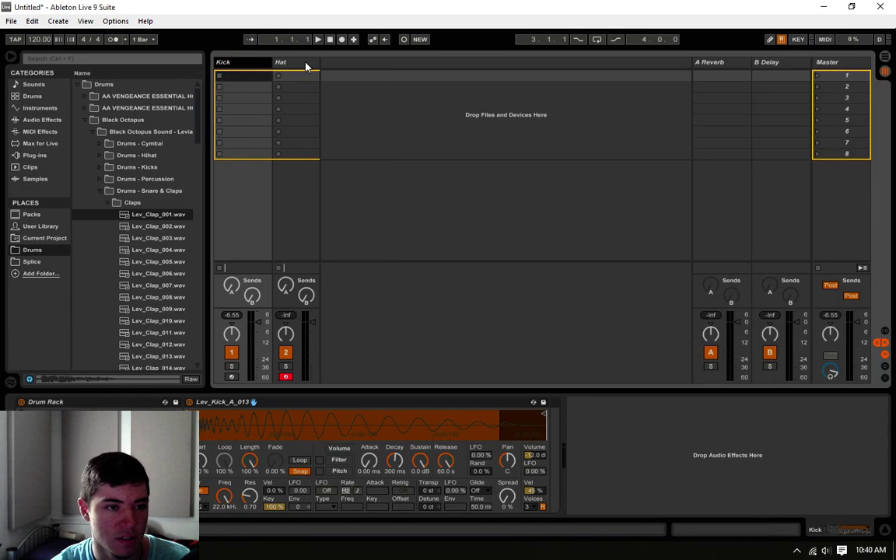
left_click(150, 214)
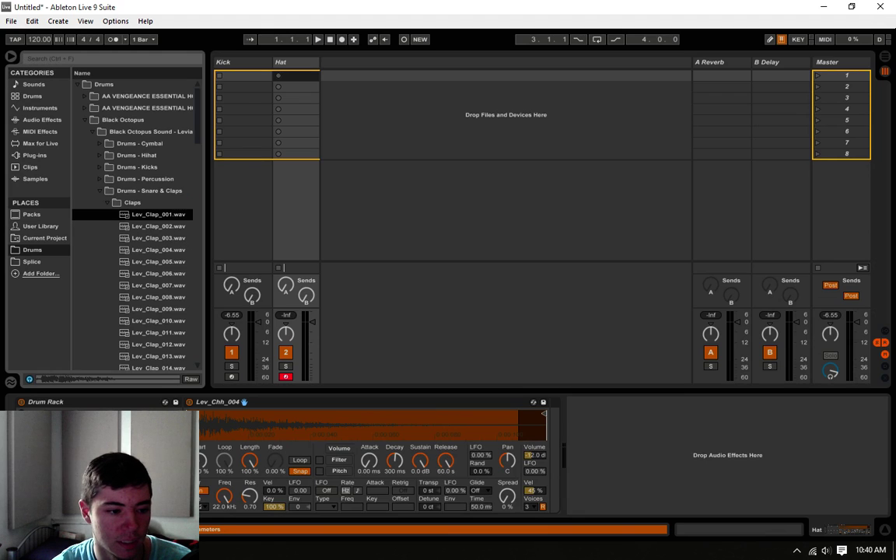
key("Return")
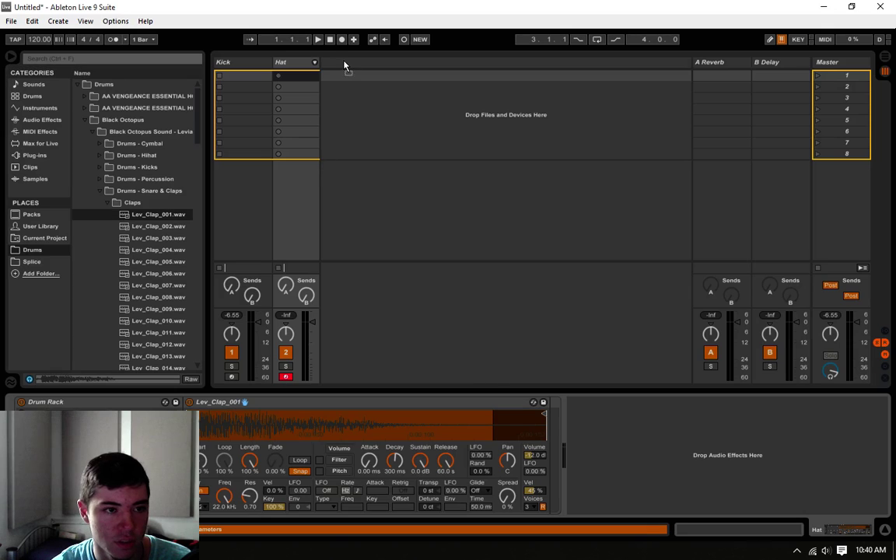
left_click_drag(345, 67, 344, 70)
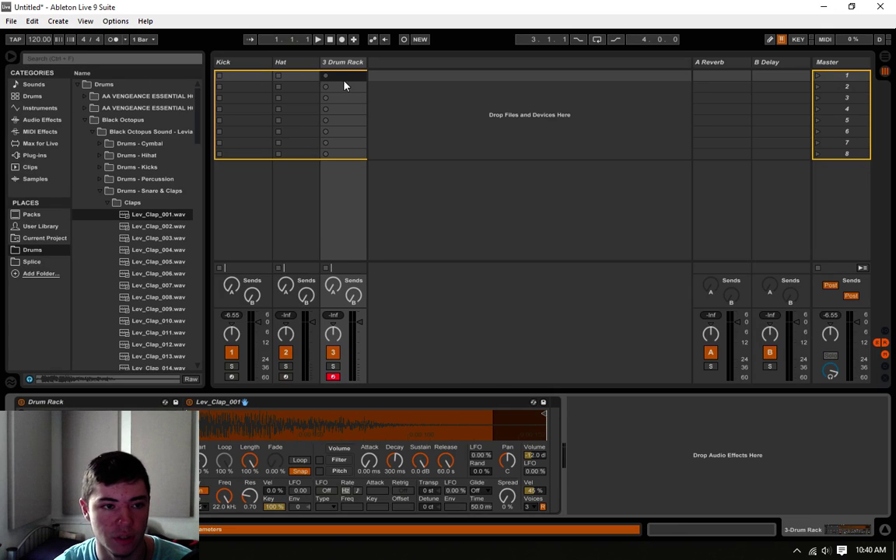
Rename the third track, 3 Drum Rack, as Clap and play its clap pad.
right_click(355, 63)
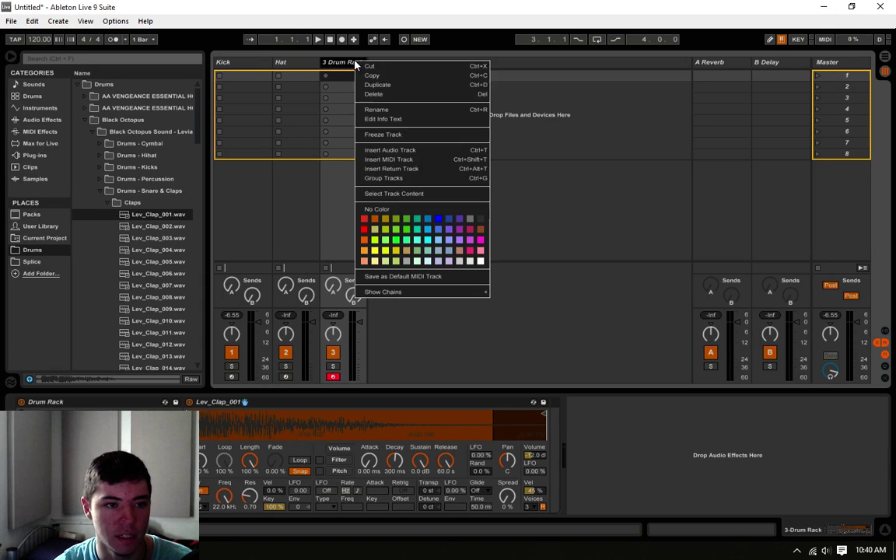
left_click(387, 110)
type("Clap")
key("Return")
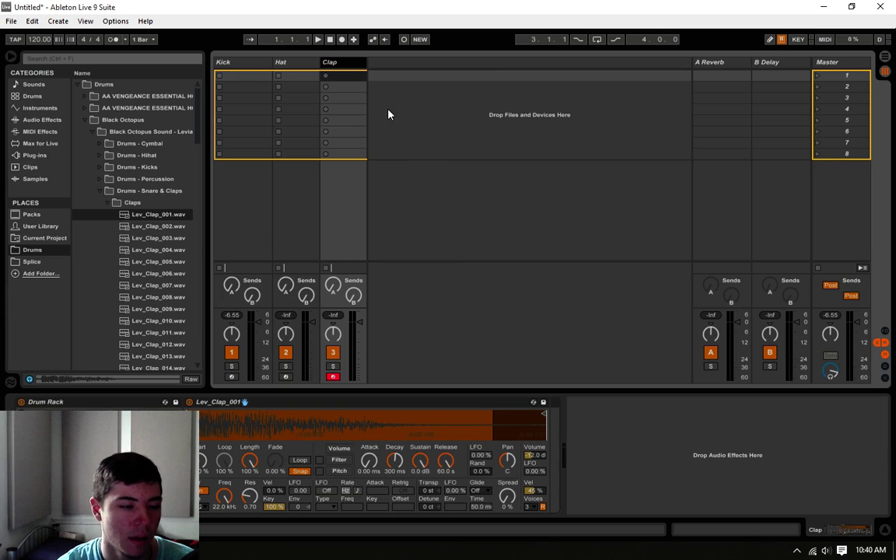
left_click(64, 505)
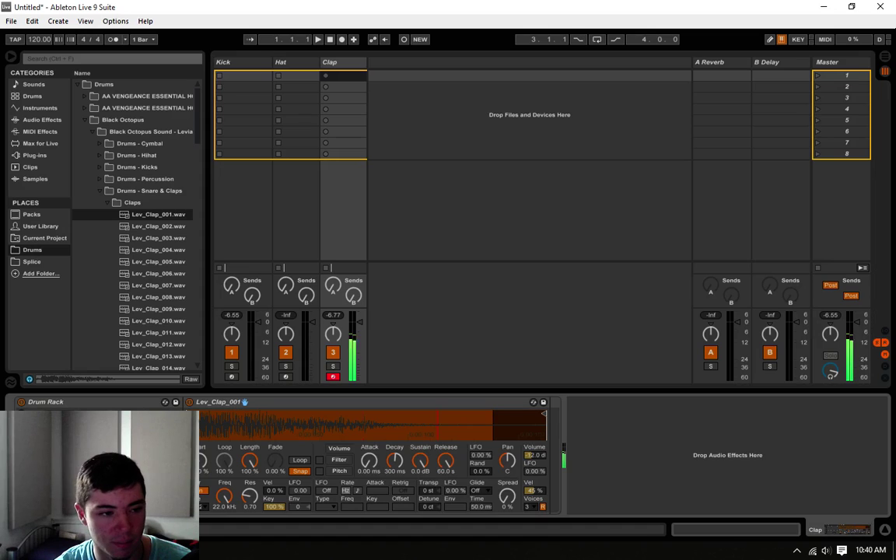
Audition clap samples from Lev_Clap_003 to Lev_Clap_009 and load Lev_Clap_008.wav into the Clap track's Drum Rack.
left_click(164, 239)
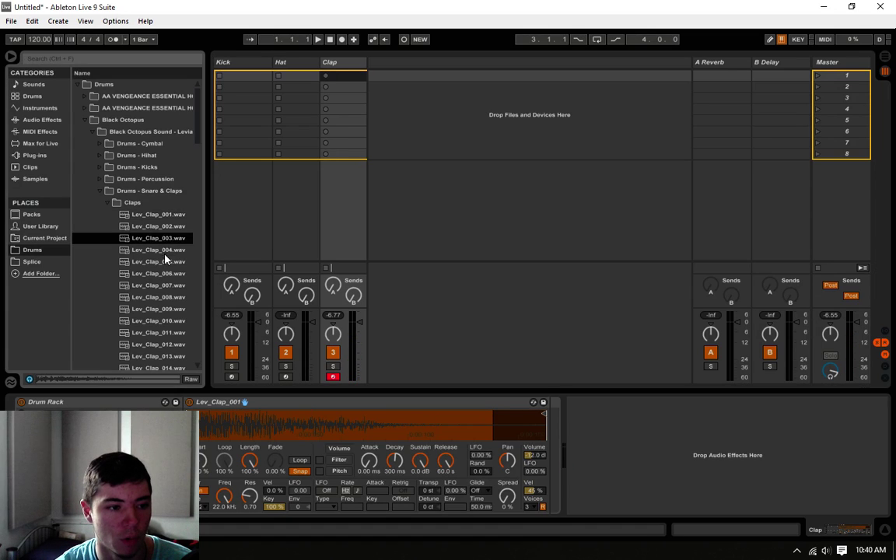
left_click(167, 252)
left_click(166, 273)
left_click(168, 285)
left_click(169, 301)
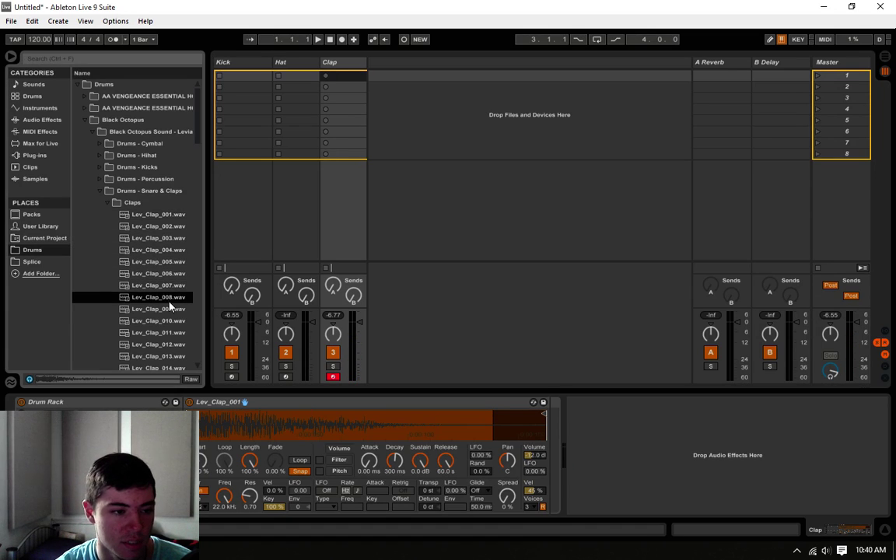
left_click(169, 310)
left_click(160, 297)
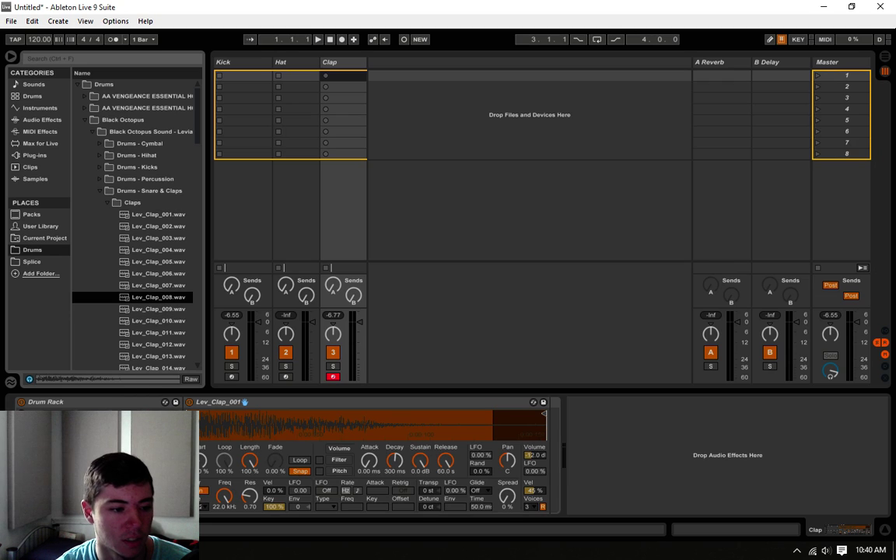
key("Return")
Audition Lev_Clap_011 to Lev_Clap_013 and add Lev_Clap_013.wav to the Clap track's Drum Rack.
scroll(148, 288, "down", 1)
left_click(154, 309)
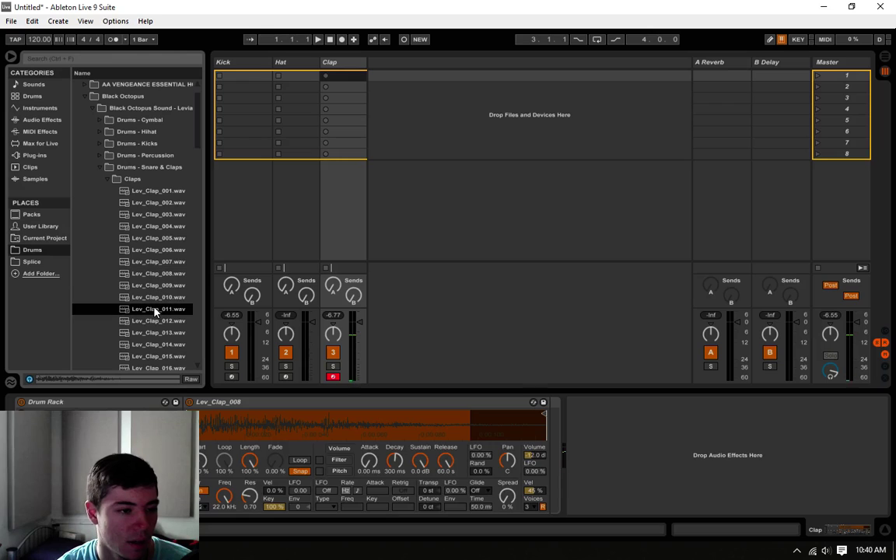
left_click(156, 320)
left_click(159, 332)
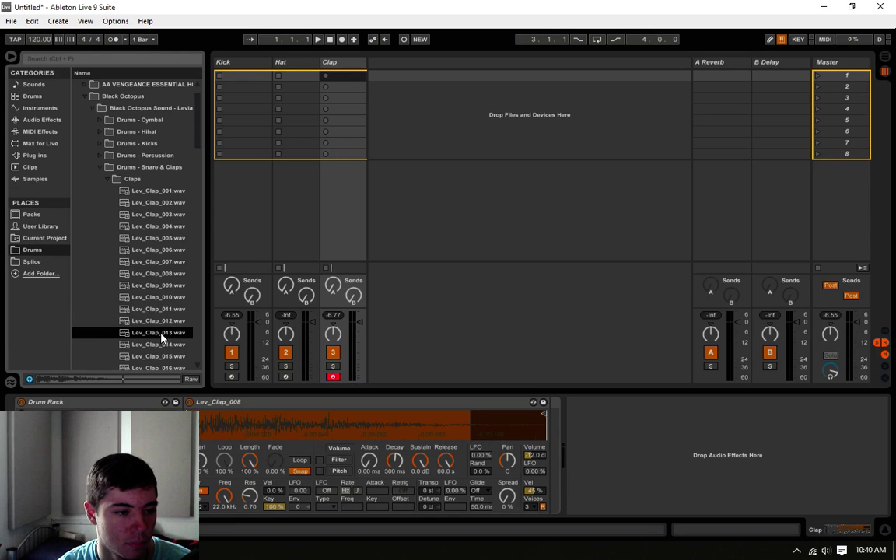
key("Return")
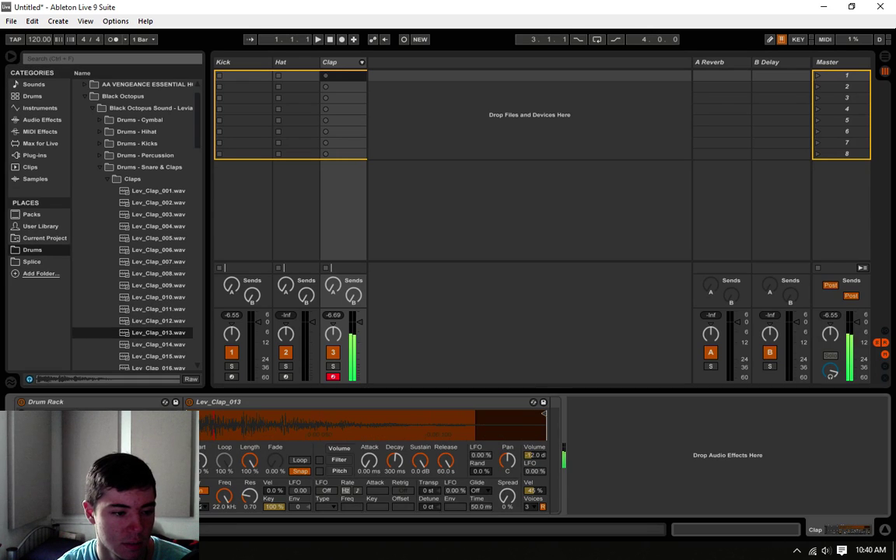
Audition the clap samples from Lev_Clap_014 through Lev_Clap_025 in the Claps folder.
scroll(155, 304, "down", 1)
scroll(155, 292, "down", 1)
left_click(160, 321)
left_click(163, 332)
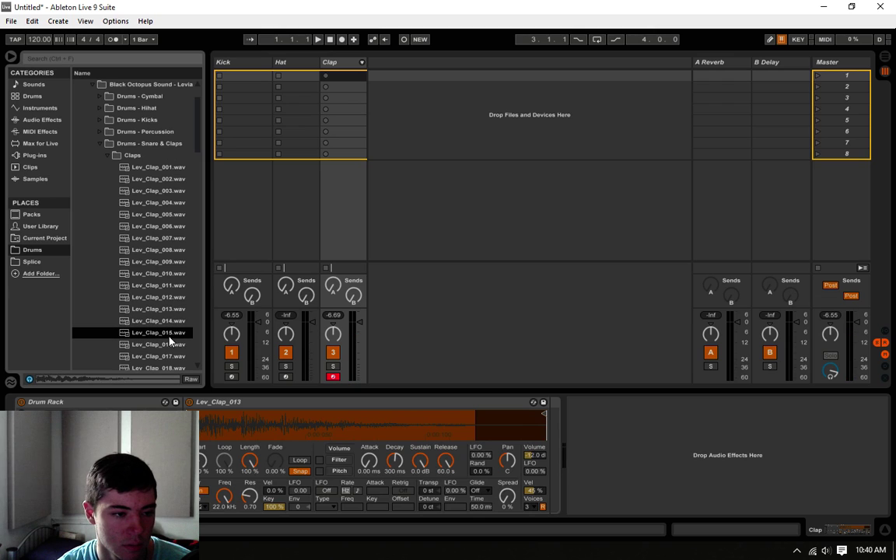
left_click(164, 346)
scroll(165, 347, "down", 1)
left_click(165, 345)
scroll(167, 348, "down", 1)
left_click(167, 346)
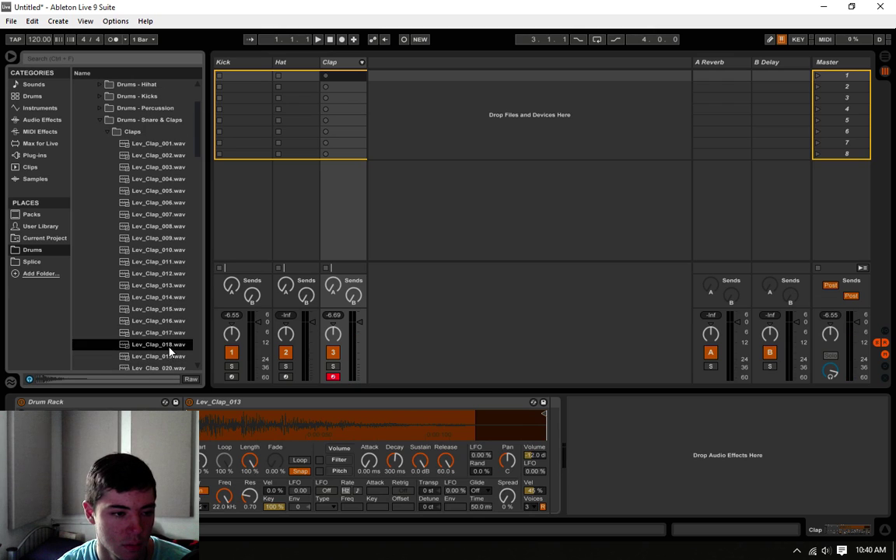
key("Down")
key("Down")
key("Down")
key("Down")
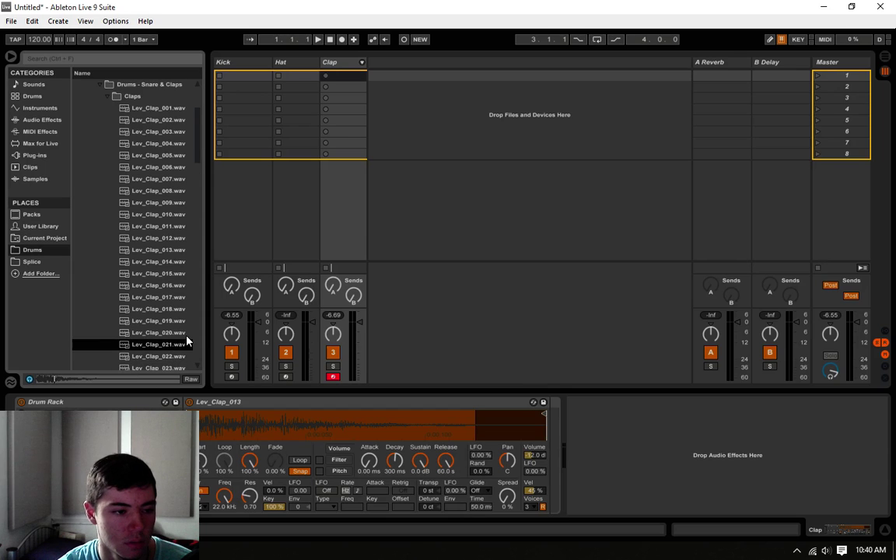
key("Down")
key("Down")
key("Down")
key("Down")
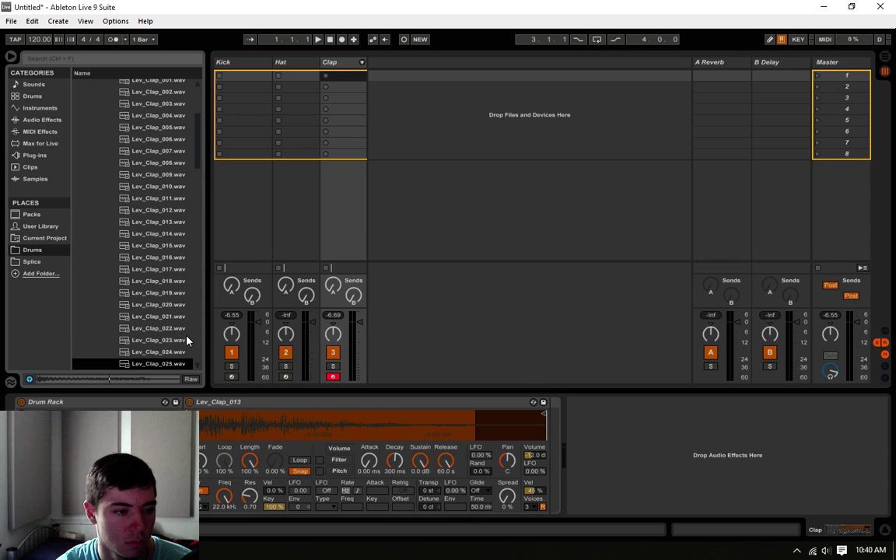
Add Lev_Clap_026.wav to the Clap track's Drum Rack as a third clap layer.
scroll(170, 339, "down", 1)
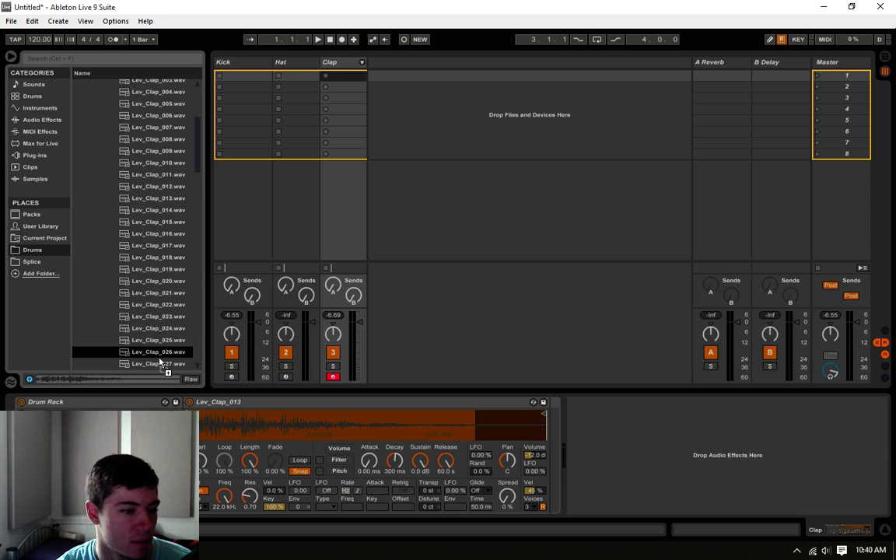
key("Return")
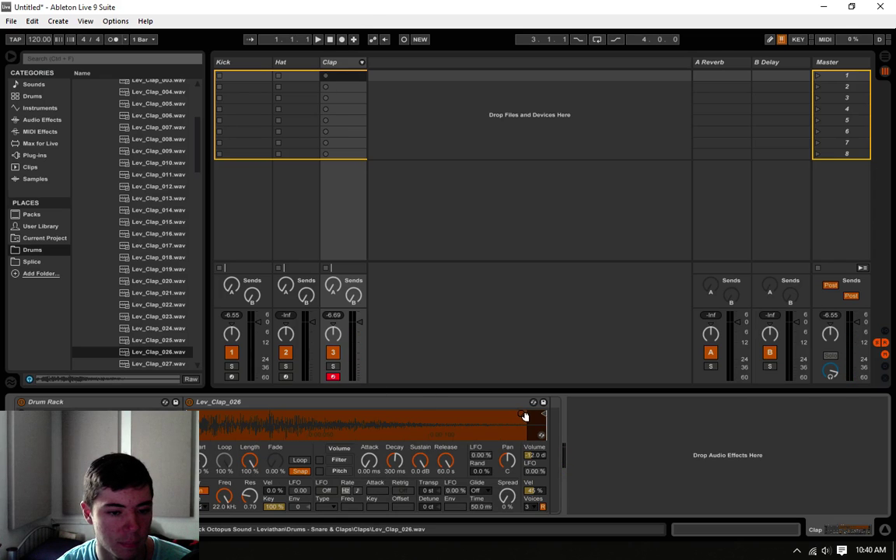
key("Delete")
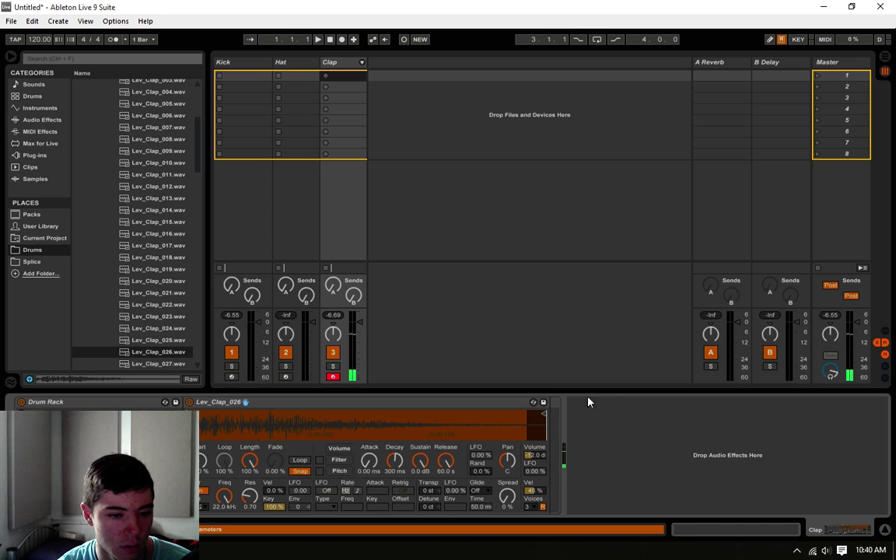
Shorten the sample ends of Lev_Clap_026, Lev_Clap_008 and Lev_Clap_013 in the Clap Drum Rack, cutting off their tails.
left_click_drag(543, 414, 449, 416)
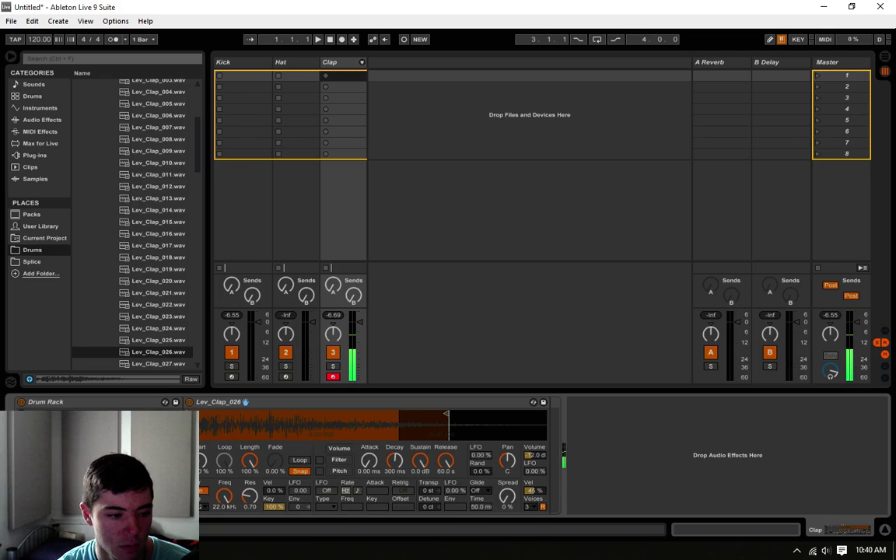
left_click(62, 498)
left_click_drag(538, 415, 468, 414)
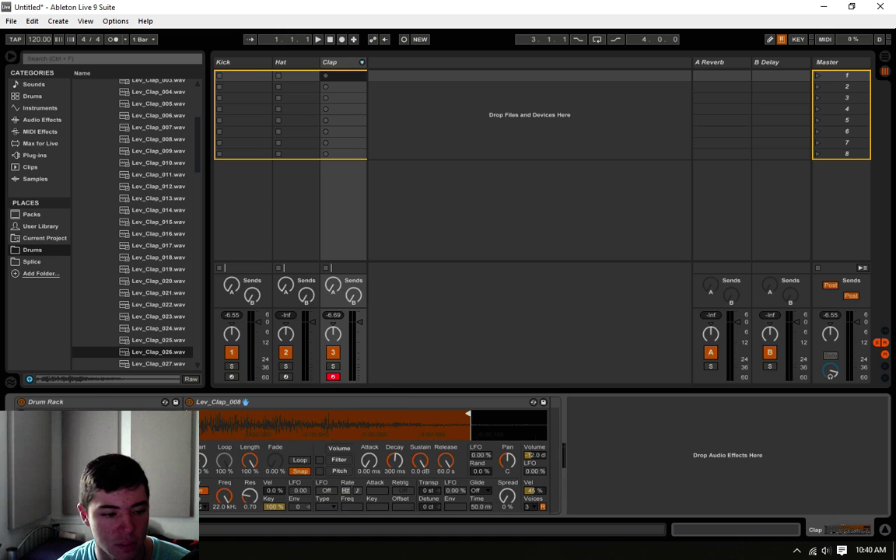
left_click(94, 498)
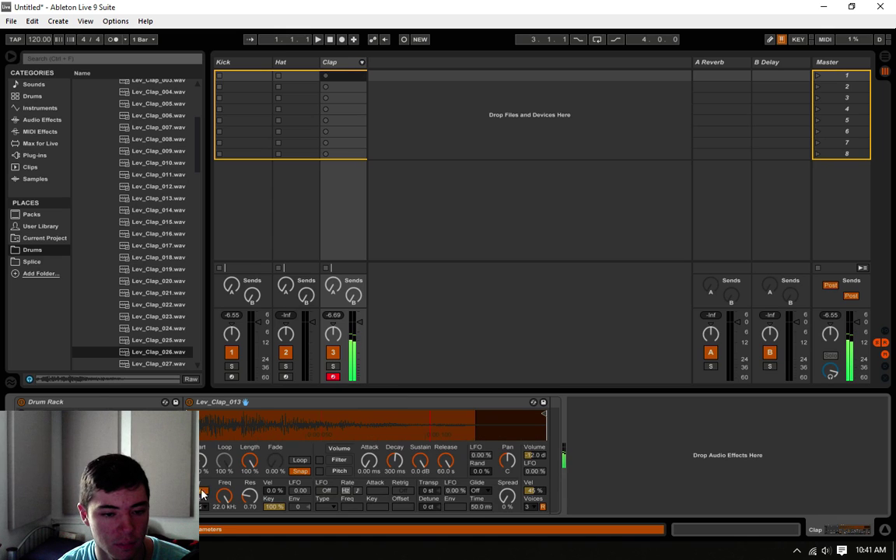
left_click_drag(542, 415, 455, 415)
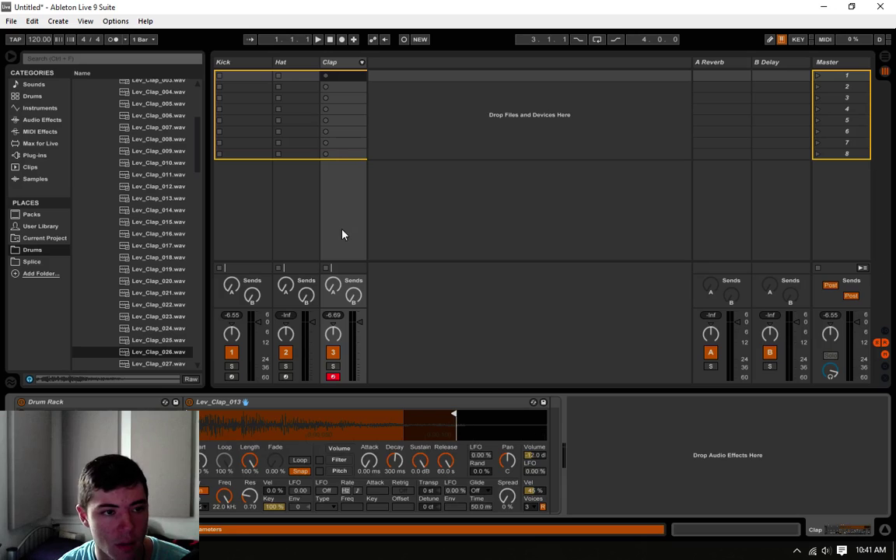
left_click(290, 62)
left_click(333, 63)
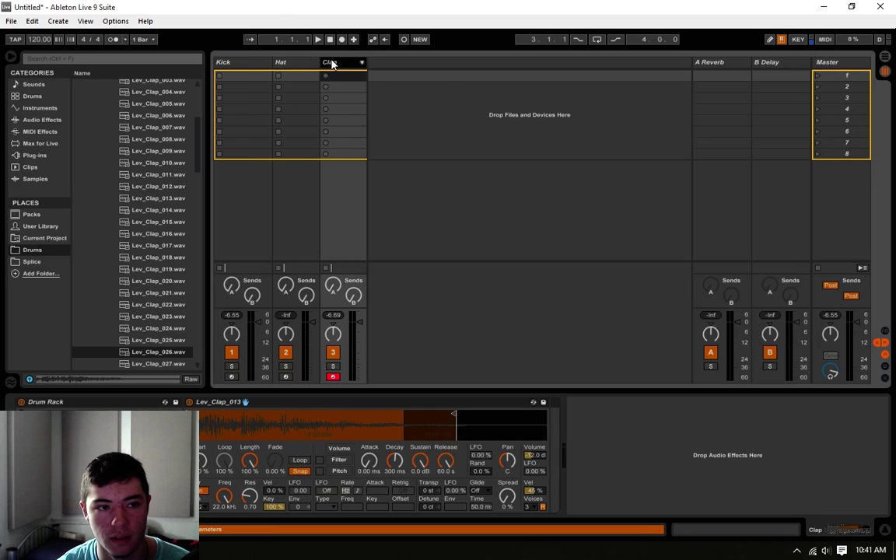
left_click(227, 62)
left_click(282, 62)
left_click(327, 63)
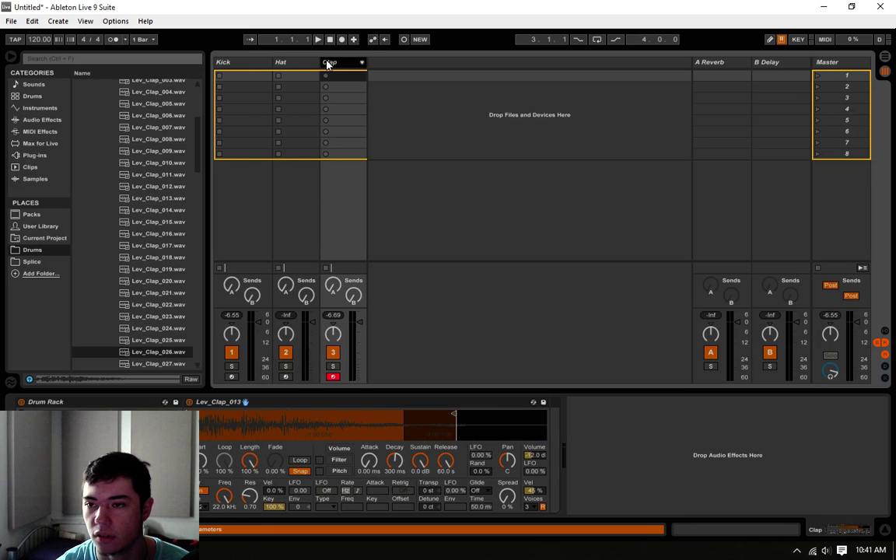
Create a MIDI clip in the Kick track's first slot and place sixteenth-note kicks on beats 1, 1.2, 1.3 and 1.4.
double_click(237, 77)
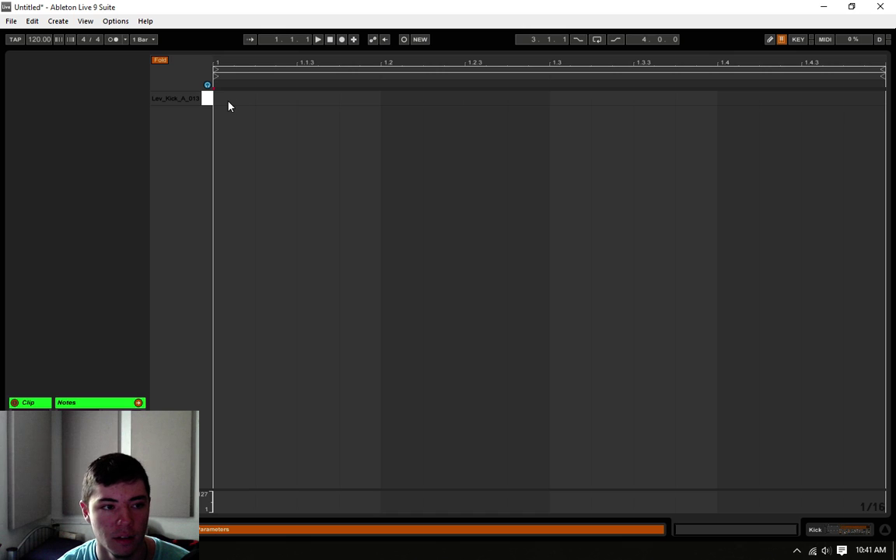
double_click(234, 98)
double_click(400, 99)
double_click(568, 99)
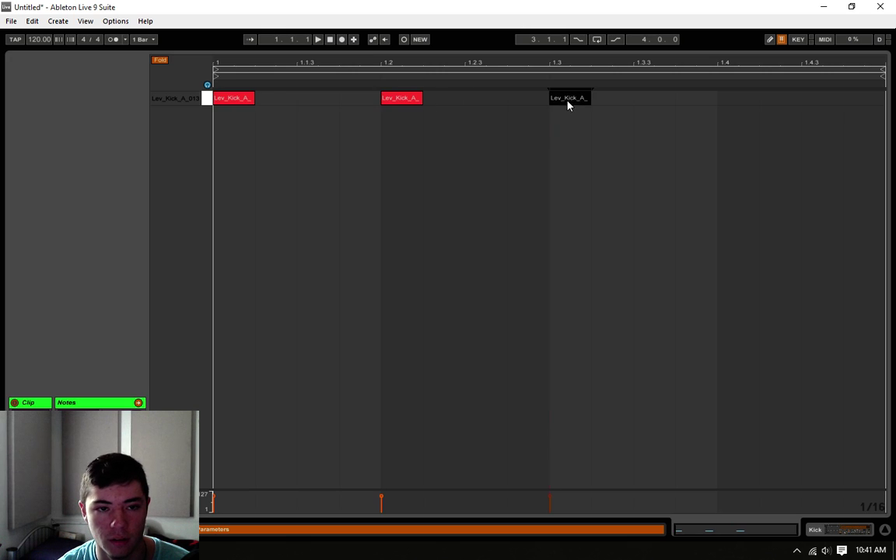
double_click(749, 98)
left_click(790, 134)
key("ctrl+a")
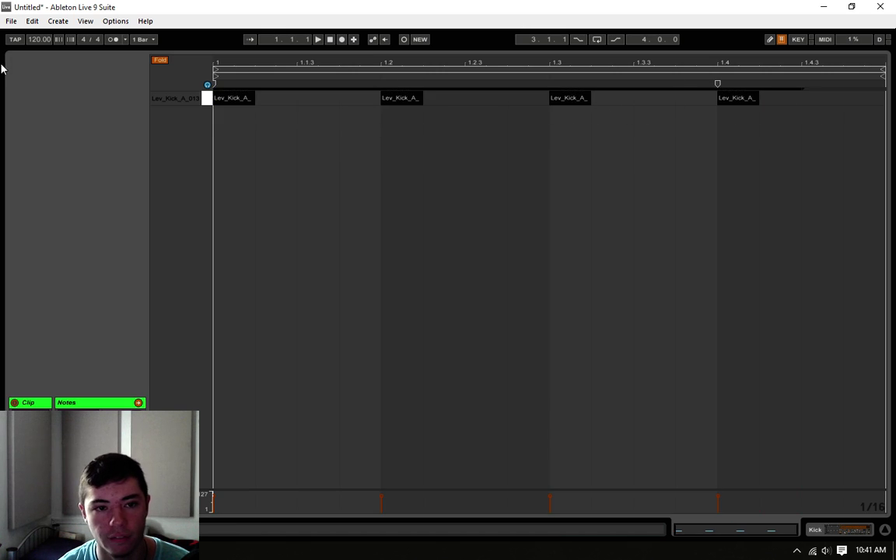
left_click(666, 262)
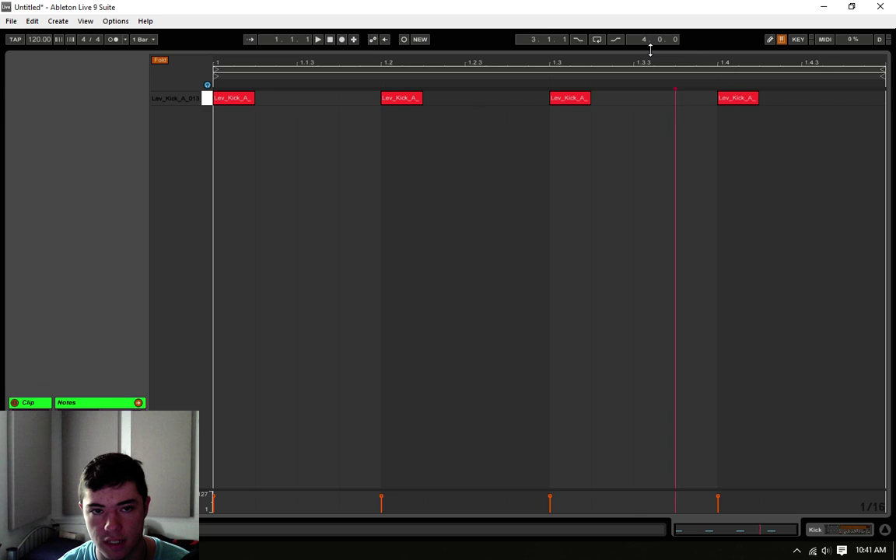
Create a MIDI clip in the Hat track's first slot and place Lev_Chh_004 notes on the offbeats 1.1.3, 1.2.3, 1.3.3 and 1.4.3.
left_click_drag(648, 48, 642, 309)
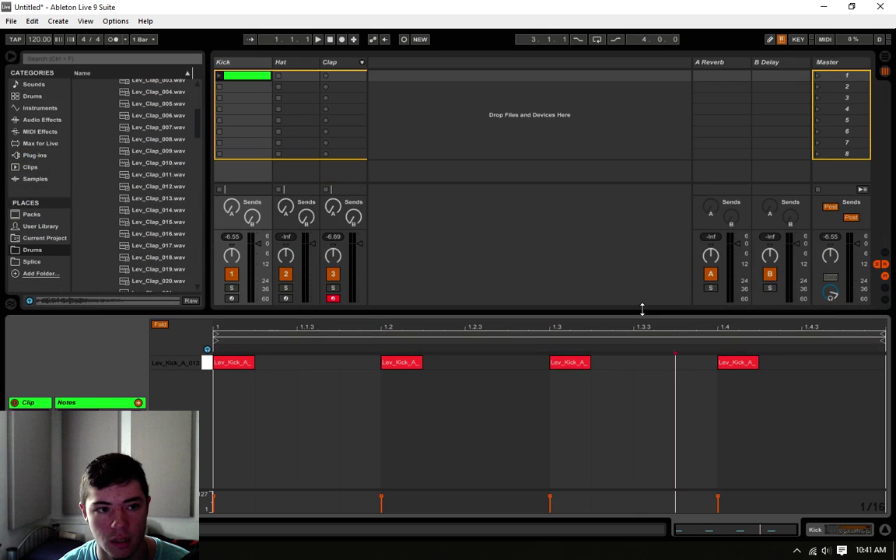
double_click(295, 78)
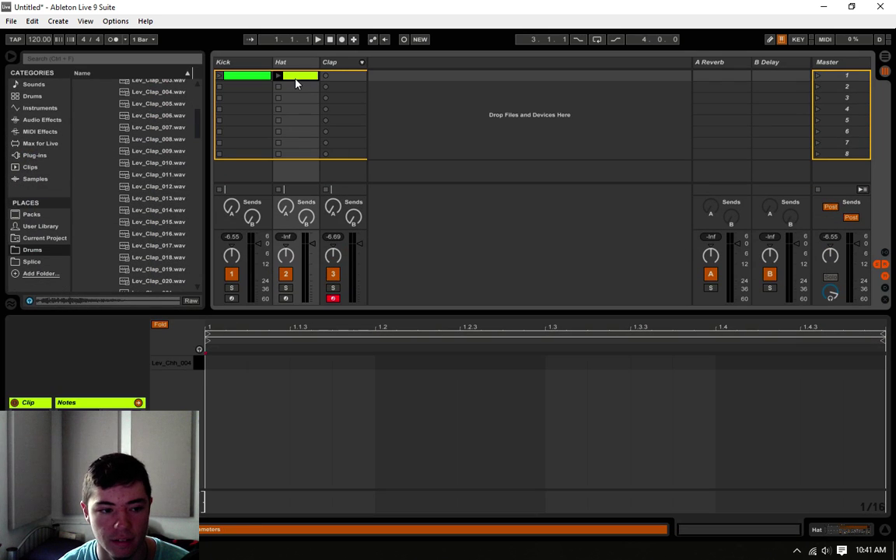
double_click(306, 364)
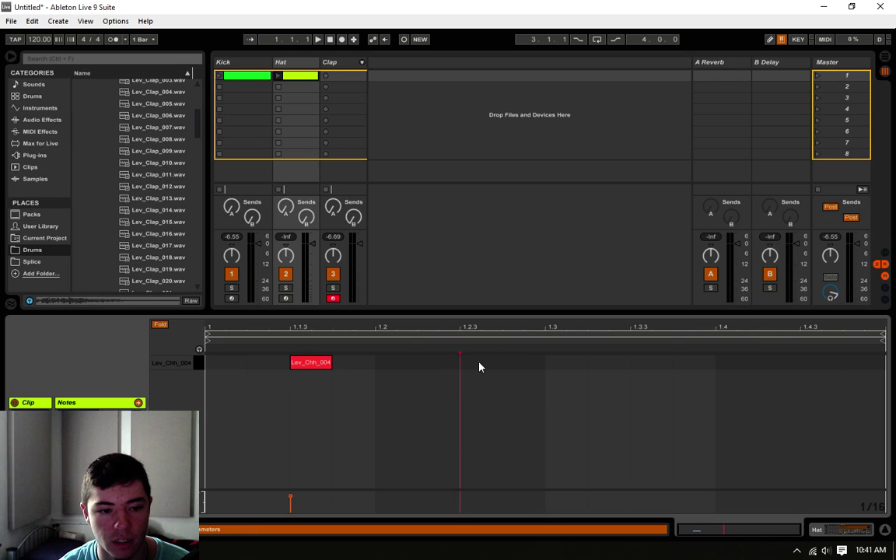
double_click(480, 363)
double_click(658, 364)
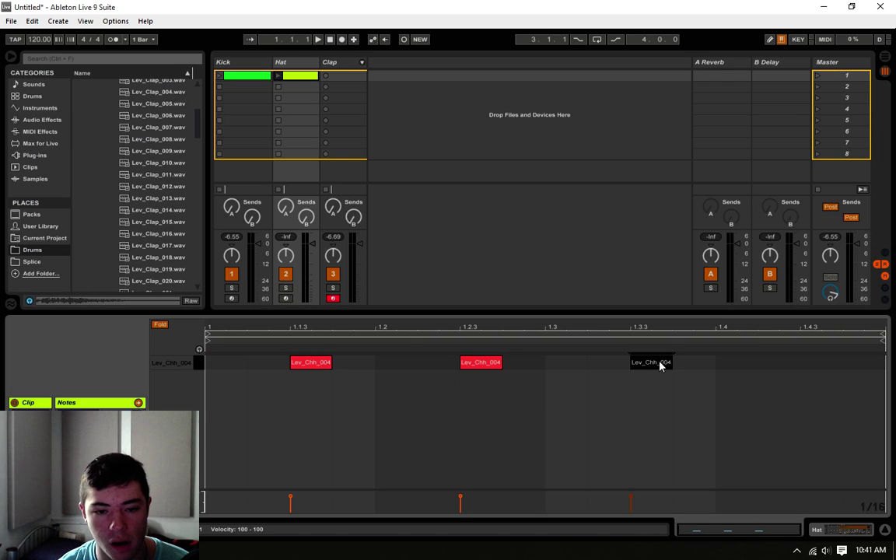
double_click(807, 364)
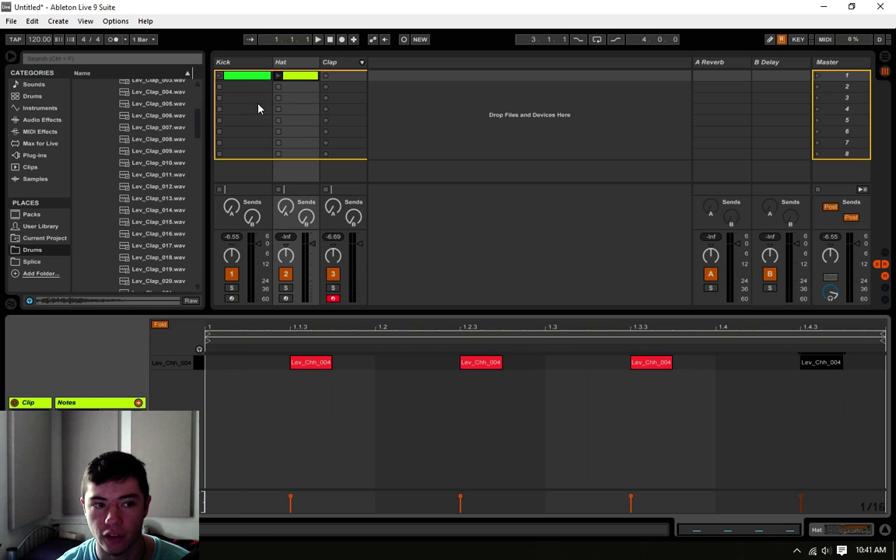
Create a MIDI clip in the Clap track's first slot and place notes for all three clap samples on beats 1.2 and 1.4.
double_click(333, 77)
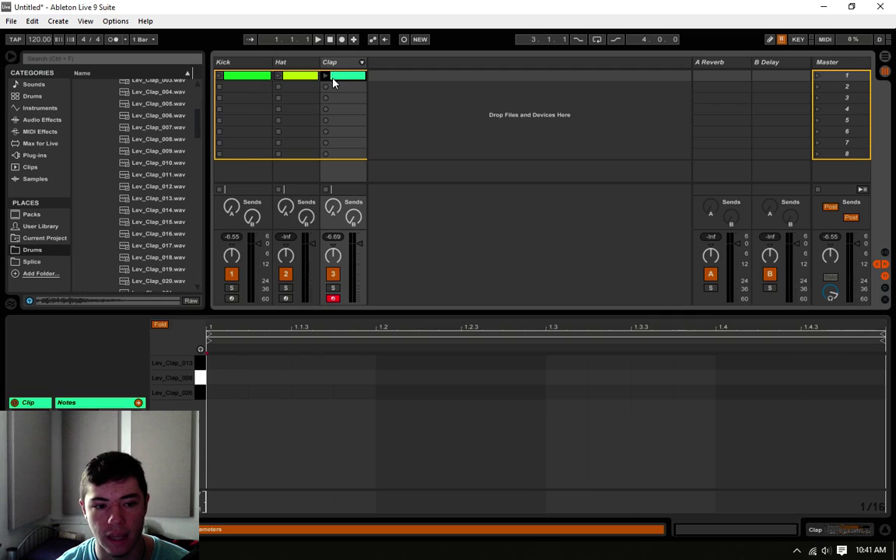
double_click(399, 363)
double_click(396, 378)
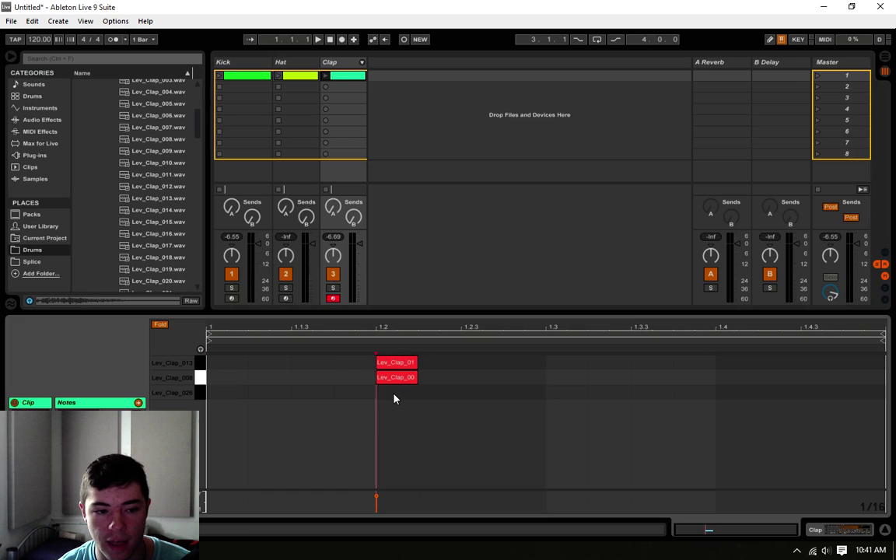
double_click(396, 392)
double_click(737, 362)
double_click(736, 378)
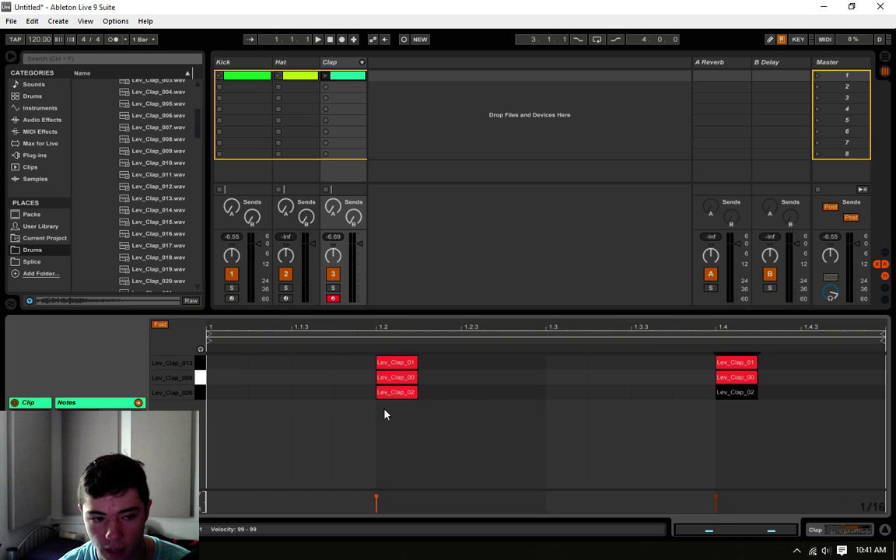
mouse_move(378, 407)
left_mouse_down()
mouse_move(206, 366)
mouse_move(191, 372)
left_mouse_up()
left_click(276, 398)
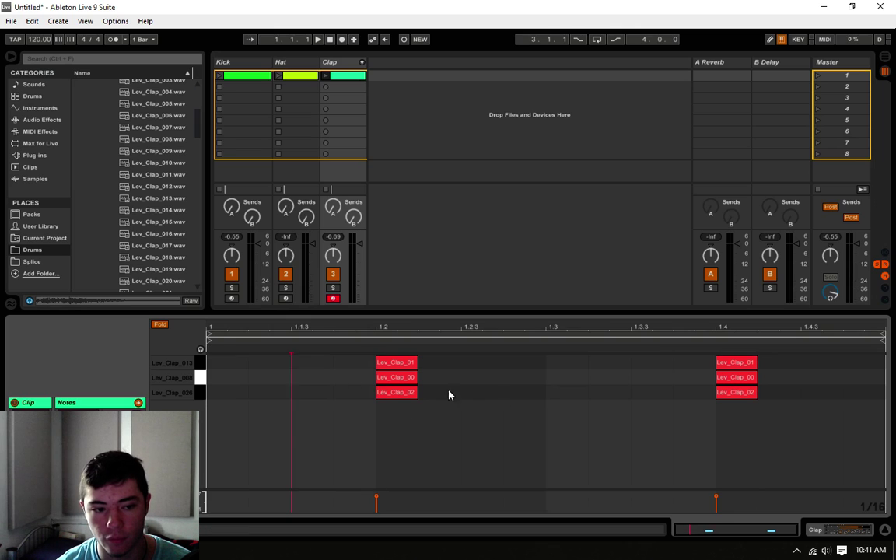
left_click_drag(537, 403, 375, 365)
left_click(496, 373)
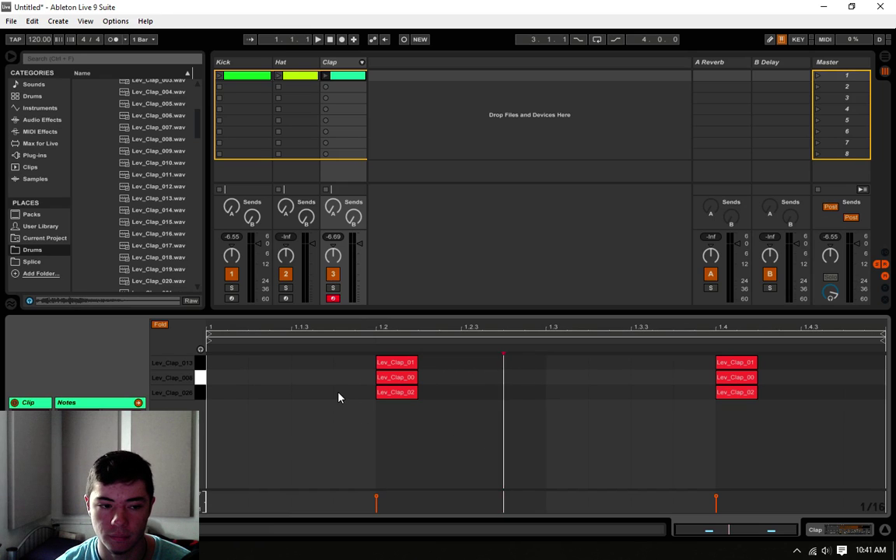
left_click_drag(394, 441, 374, 340)
left_click(332, 372)
mouse_move(208, 363)
left_mouse_down()
mouse_move(330, 400)
mouse_move(384, 432)
mouse_move(703, 397)
mouse_move(708, 355)
left_mouse_up()
left_click(469, 406)
left_click(698, 423)
left_click_drag(731, 429, 735, 347)
left_click(801, 467)
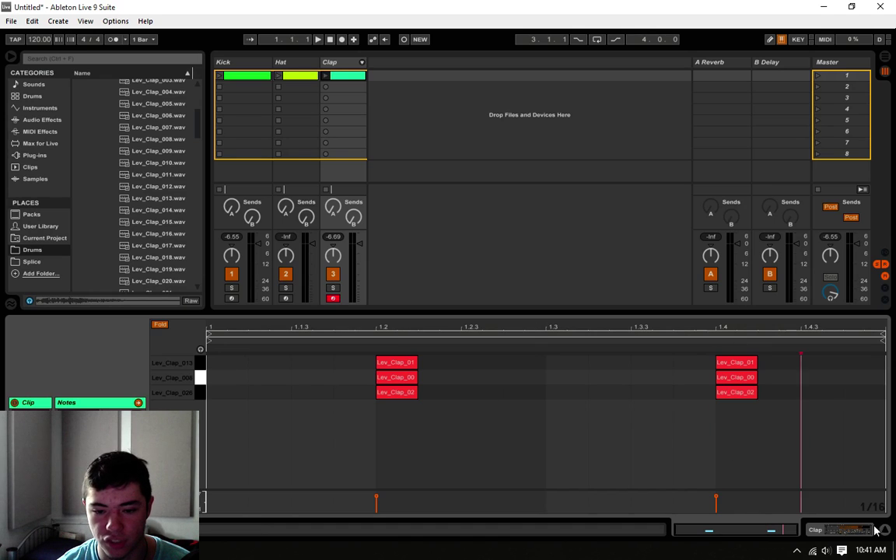
Turn off the note grid and shift both Lev_Clap_008 notes slightly ahead of beats 1.2 and 1.4.
right_click(704, 387)
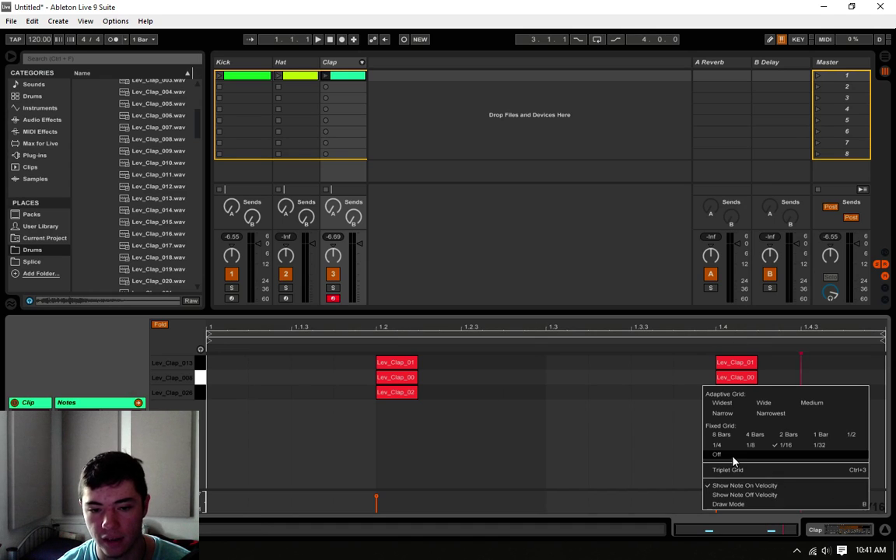
right_click(884, 510)
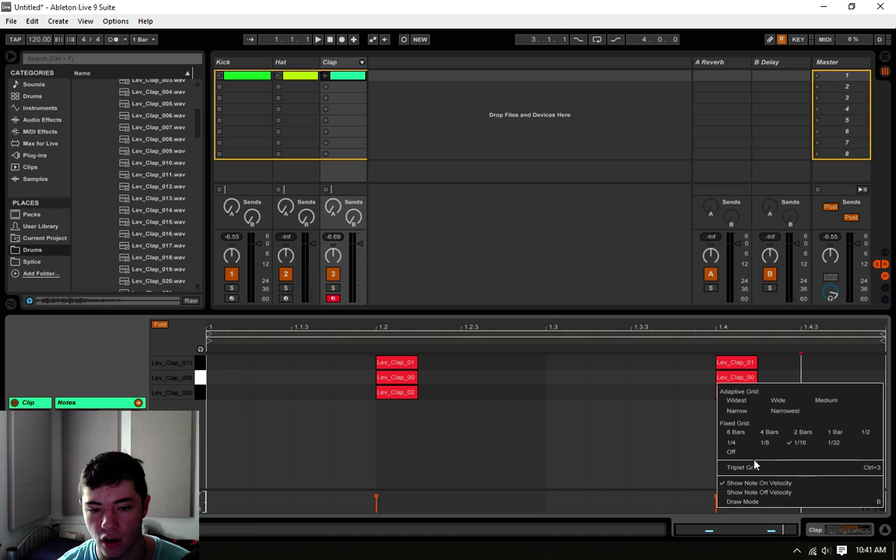
left_click(731, 453)
left_click_drag(789, 383, 201, 354)
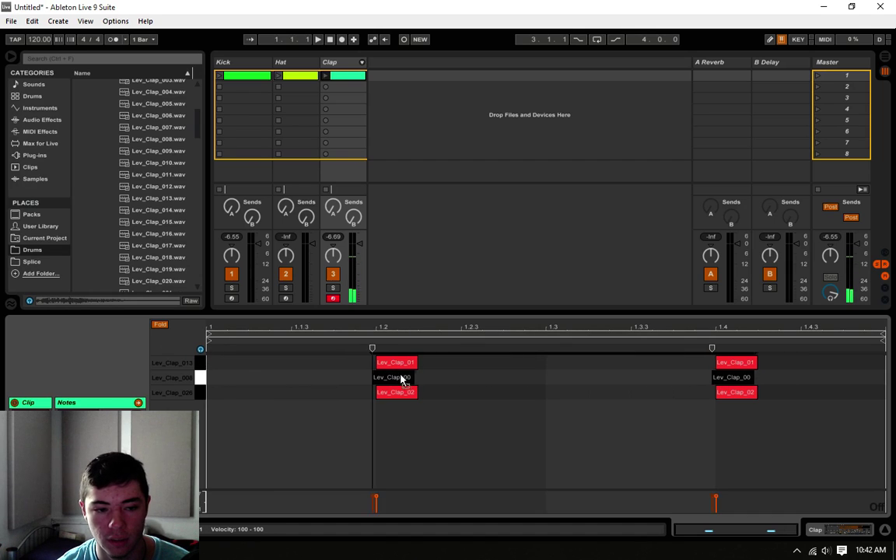
left_click_drag(403, 379, 400, 379)
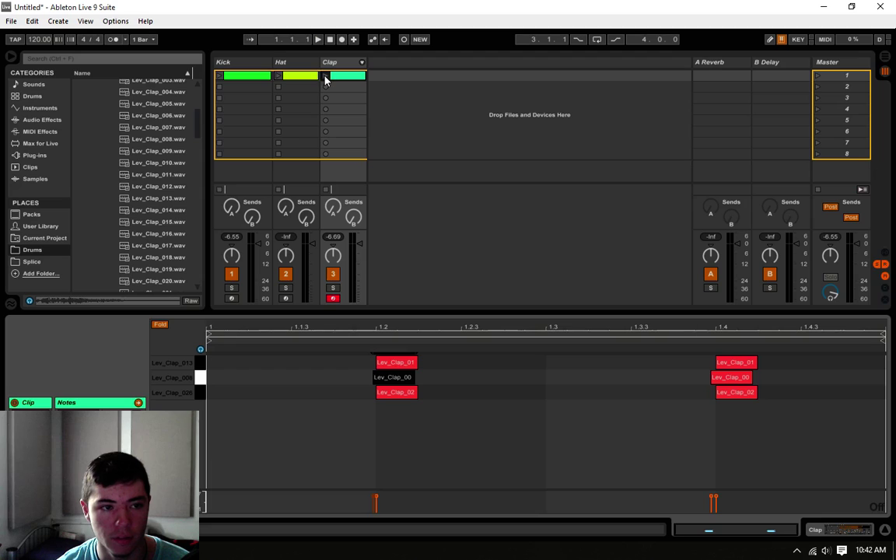
Play the Clap clip and nudge the Lev_Clap_008 note near beat 1.2 slightly earlier.
left_click(326, 76)
left_click(398, 379)
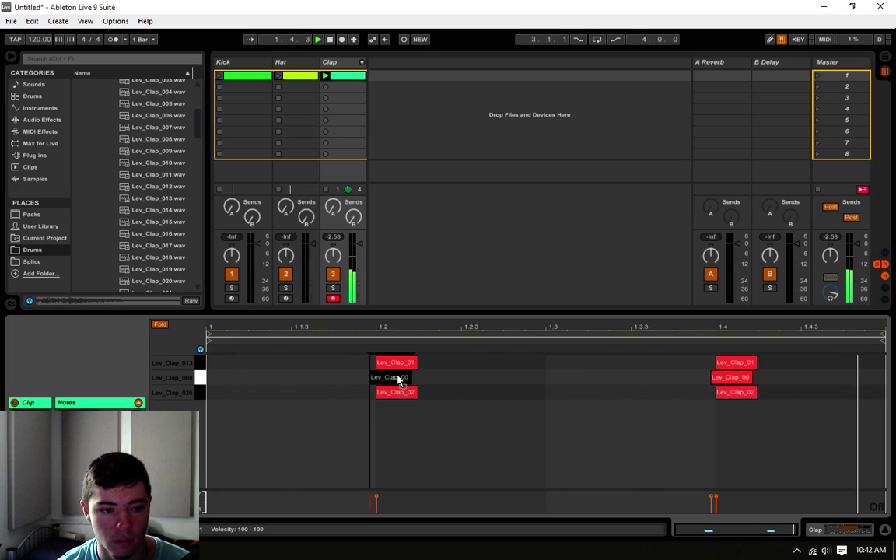
left_click(32, 21)
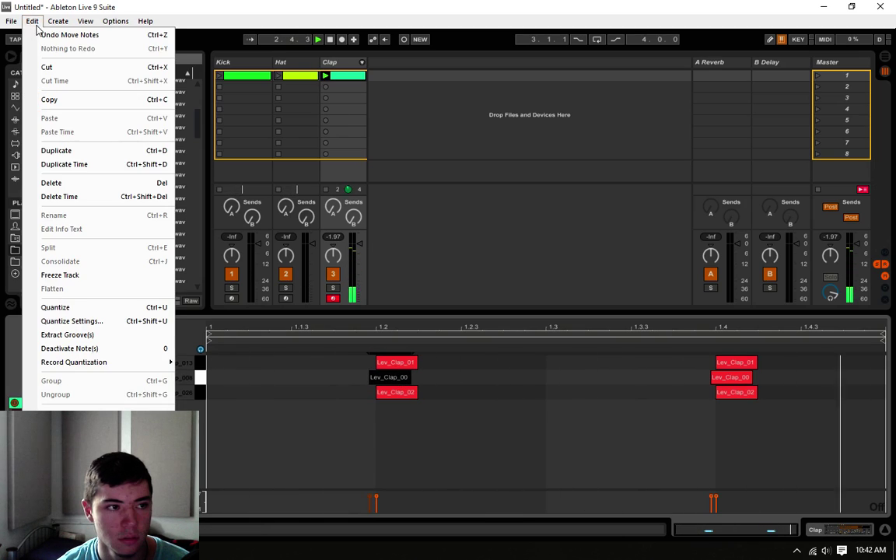
left_click(415, 371)
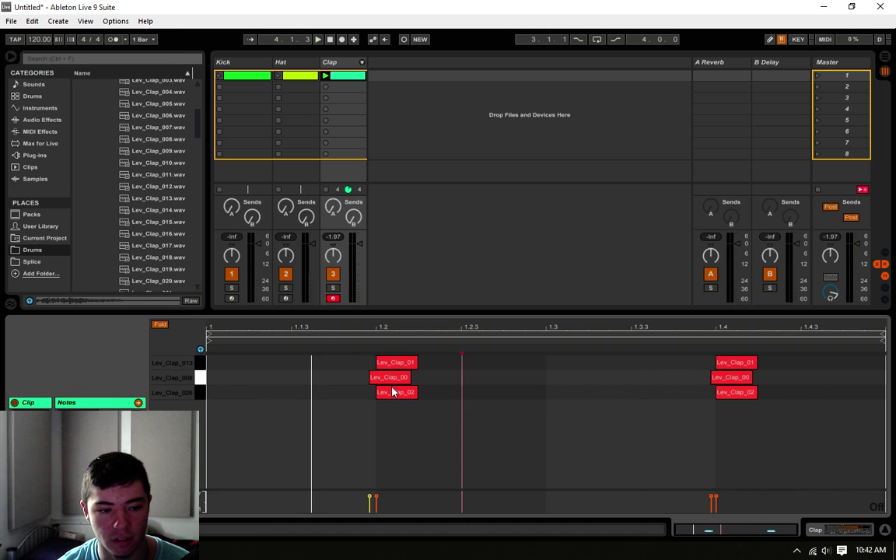
left_click_drag(391, 380, 389, 380)
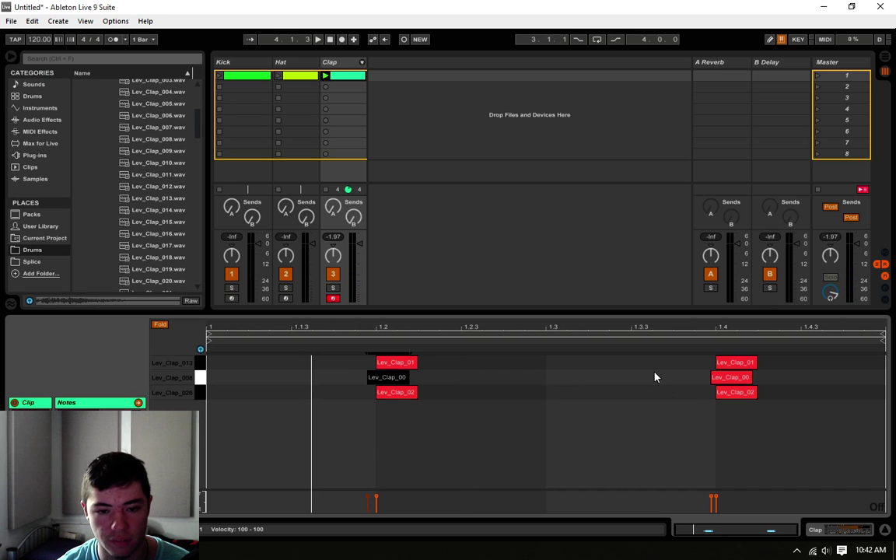
Shift the Lev_Clap_026 notes near beats 1.2 and 1.4 to start just ahead of the Lev_Clap_008 notes, checking the timing in playback.
mouse_move(719, 377)
left_mouse_down()
mouse_move(726, 396)
mouse_move(719, 394)
left_mouse_up()
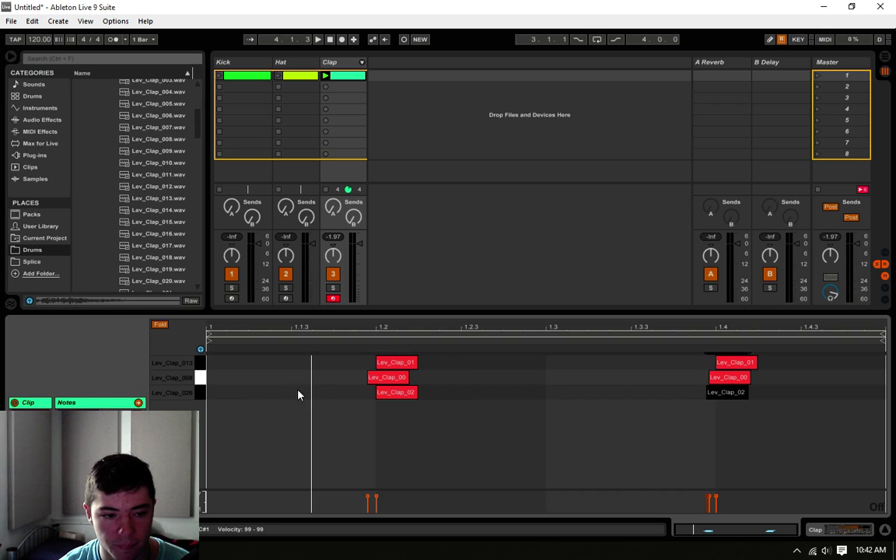
left_click_drag(394, 396, 384, 399)
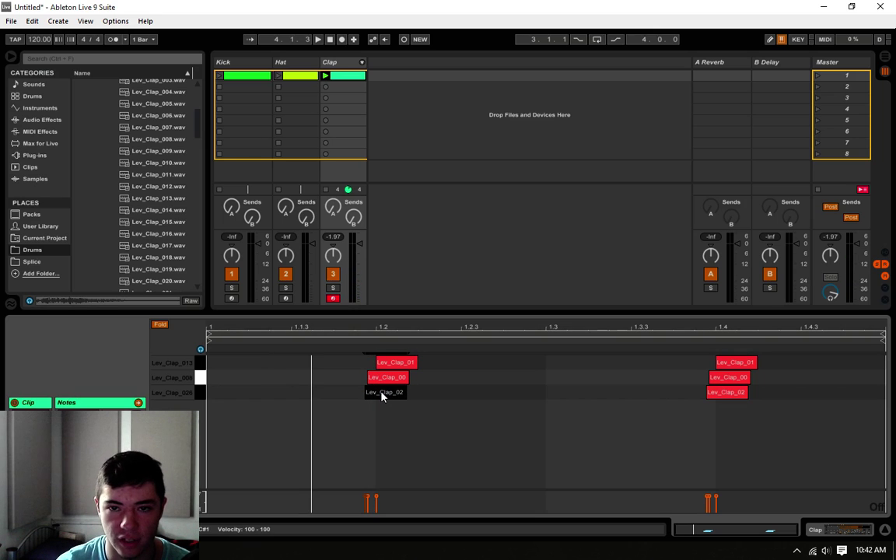
key("space")
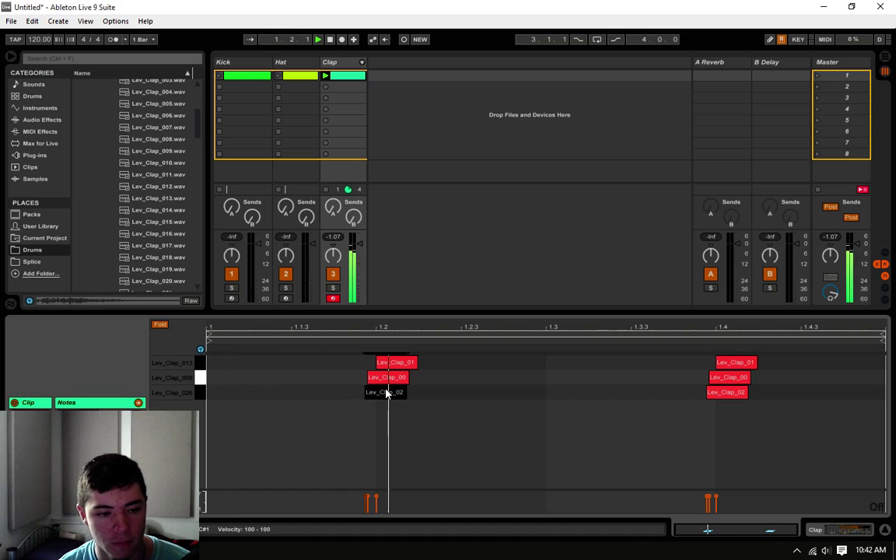
left_click_drag(388, 395, 383, 395)
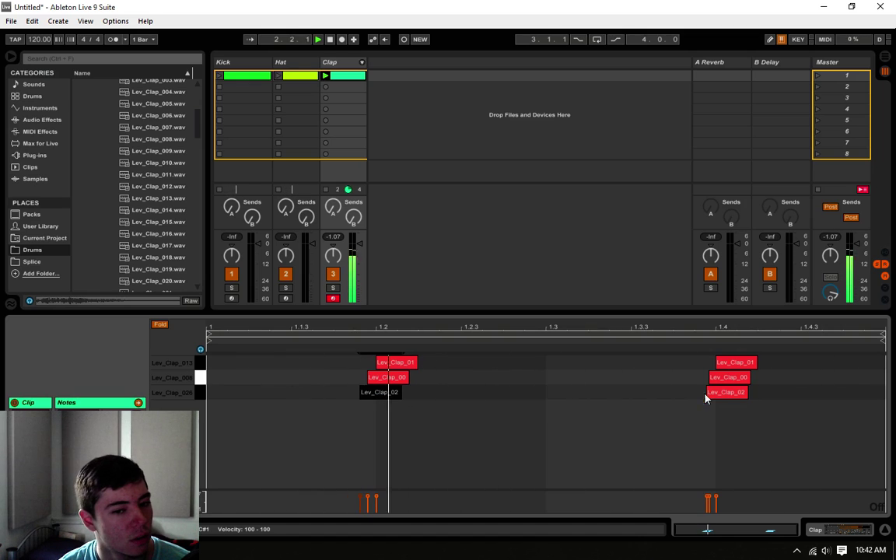
left_click_drag(723, 389, 717, 390)
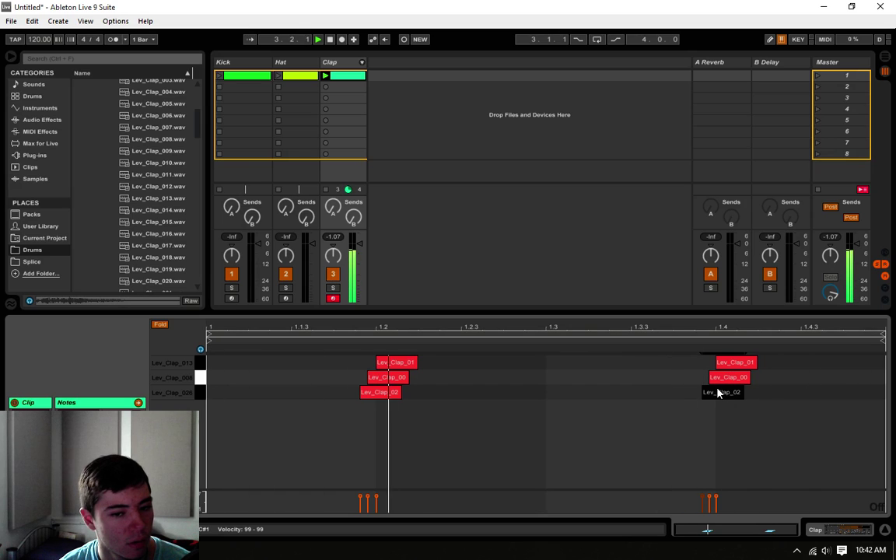
Audition the Lev_Snare samples from the Drums folder and load Lev_Snare_003.wav into the Clap track's Drum Rack.
left_click(821, 530)
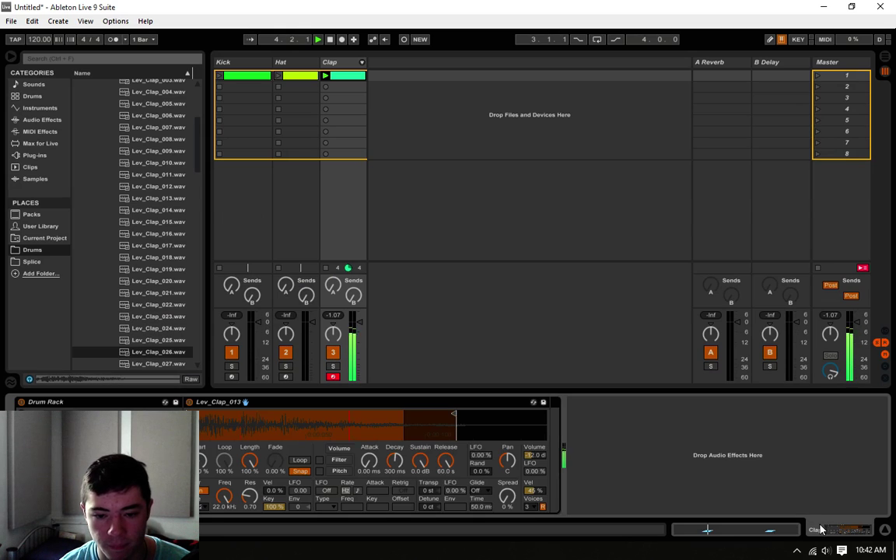
key("space")
scroll(104, 256, "down", 3)
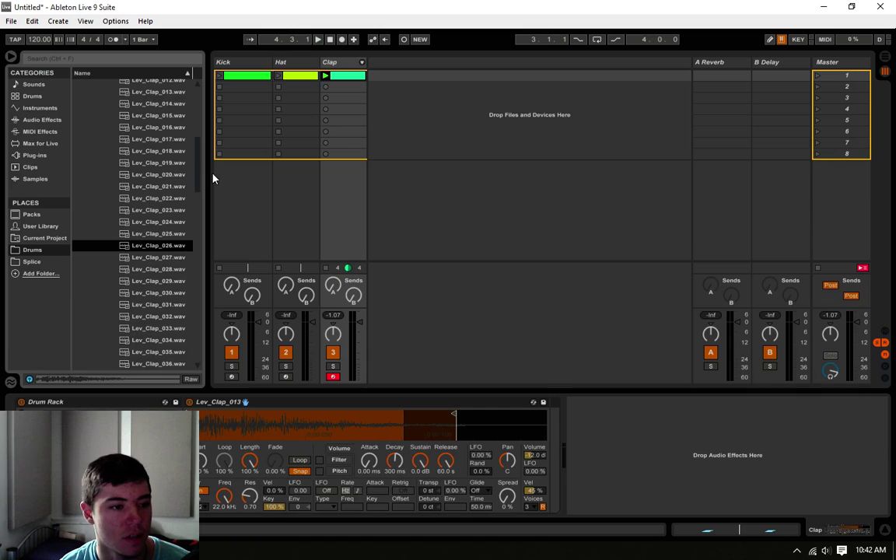
left_click_drag(196, 182, 198, 305)
left_click(111, 277)
left_click(155, 138)
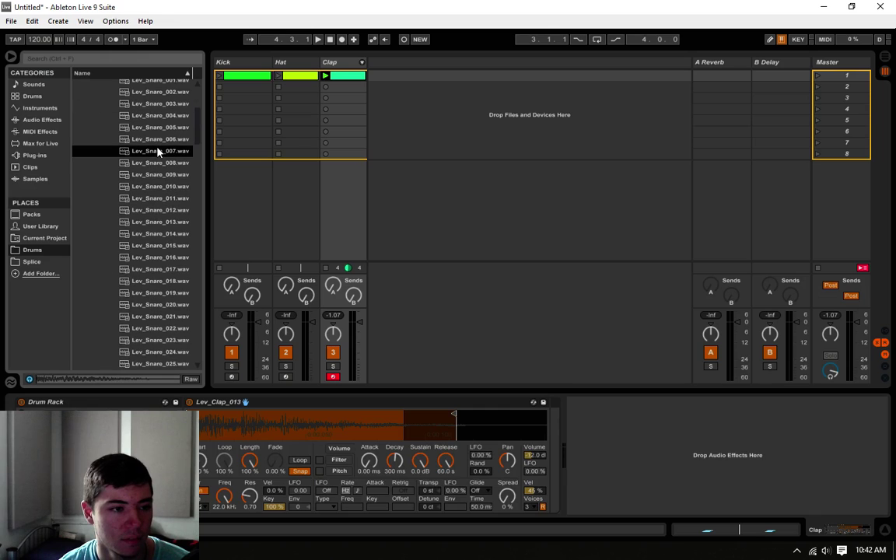
left_click(155, 127)
left_click(160, 115)
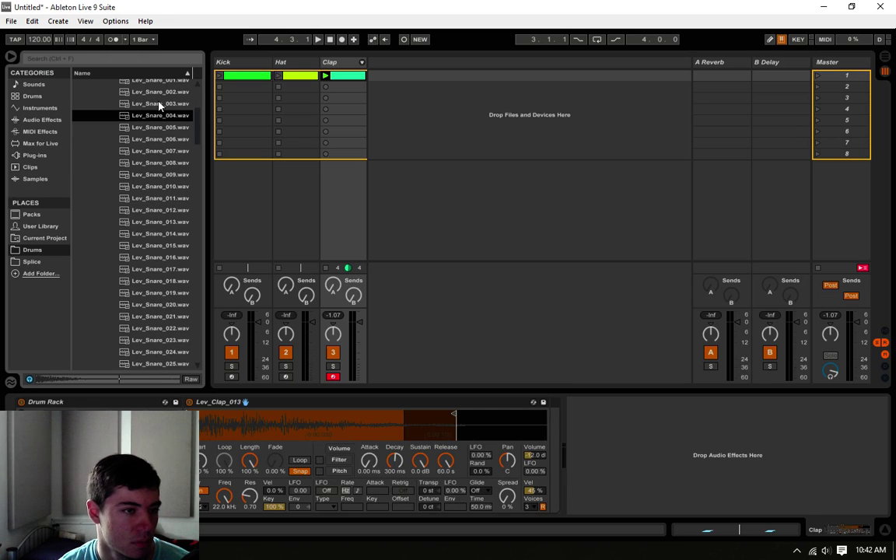
left_click(162, 104)
left_click(165, 93)
key("Down")
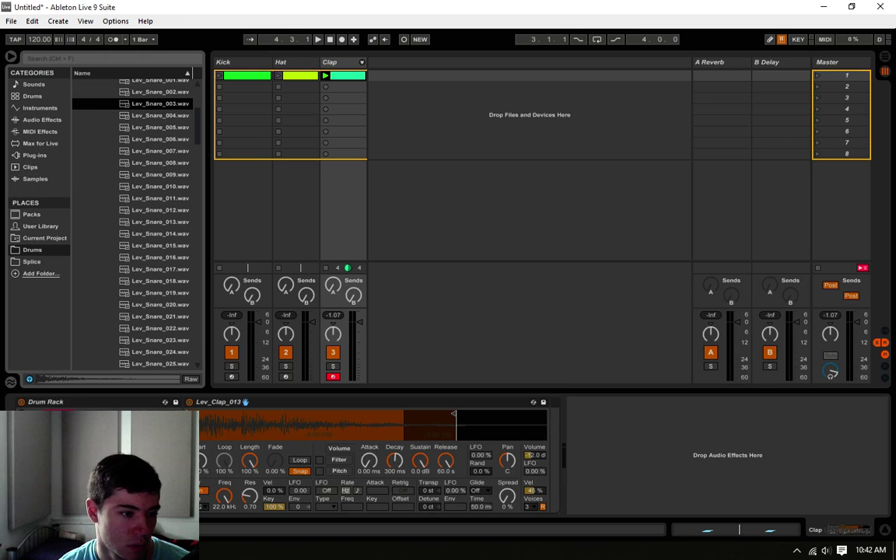
Add EQ Eight after Lev_Snare_003, with a low cut at about 220 Hz and a high-shelf boost of about 3.84 dB at 5.29 kHz.
left_click(42, 119)
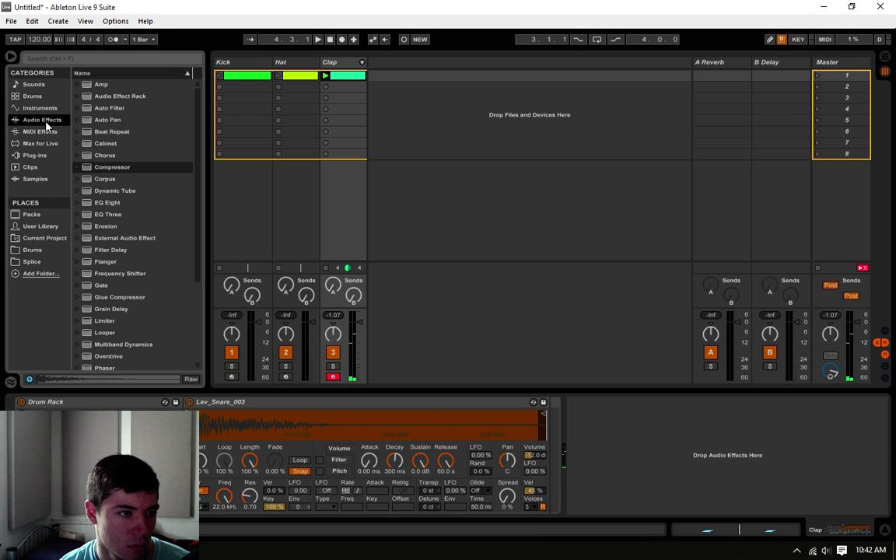
left_click(109, 203)
left_click_drag(511, 444, 653, 467)
left_click(592, 507)
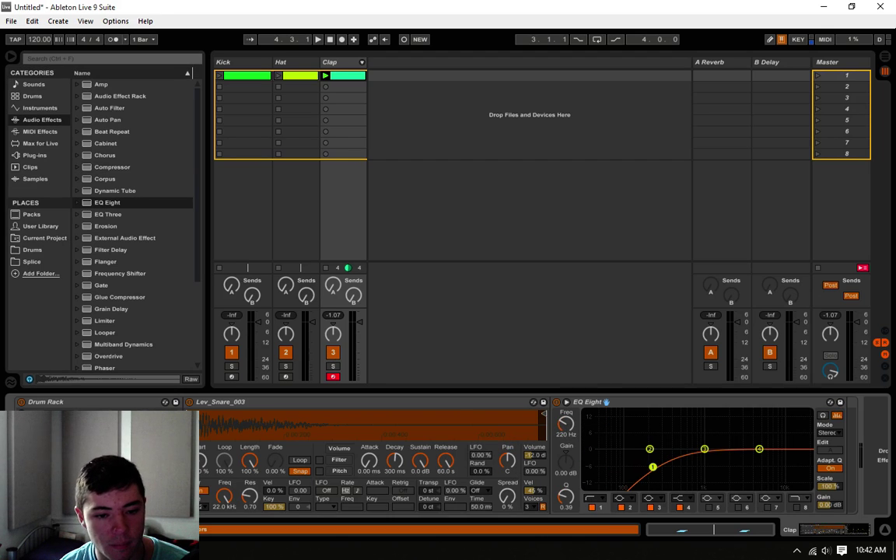
left_click_drag(759, 449, 761, 441)
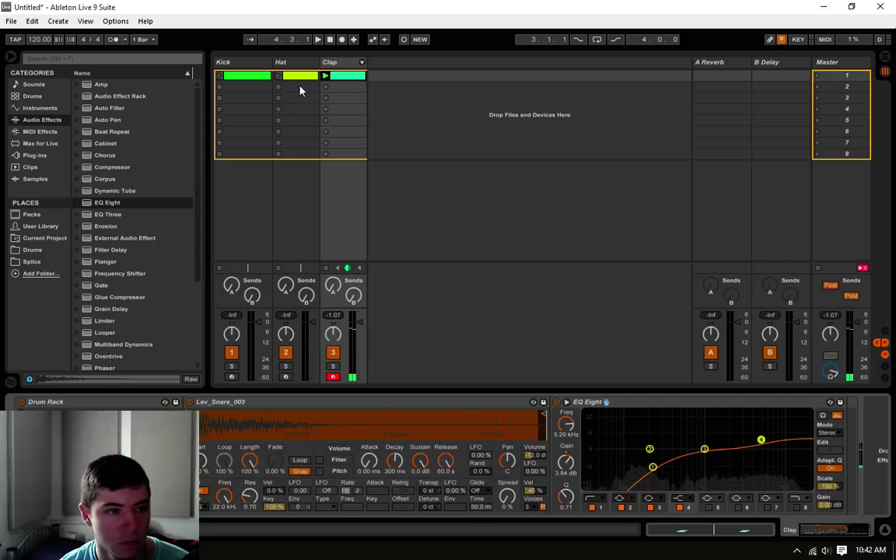
Add Lev_Snare_003 notes on beats 1.2 and 1.4 of the Clap clip, using a 1/8 grid.
double_click(348, 80)
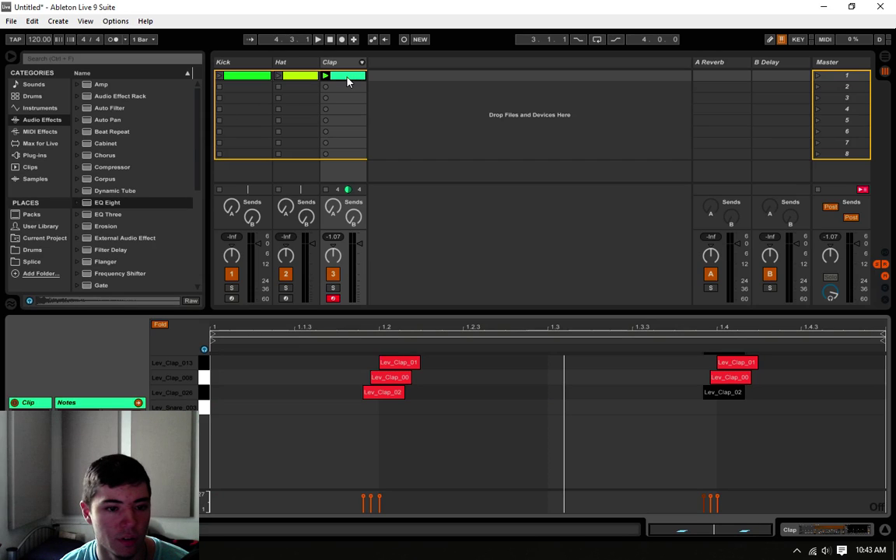
double_click(391, 408)
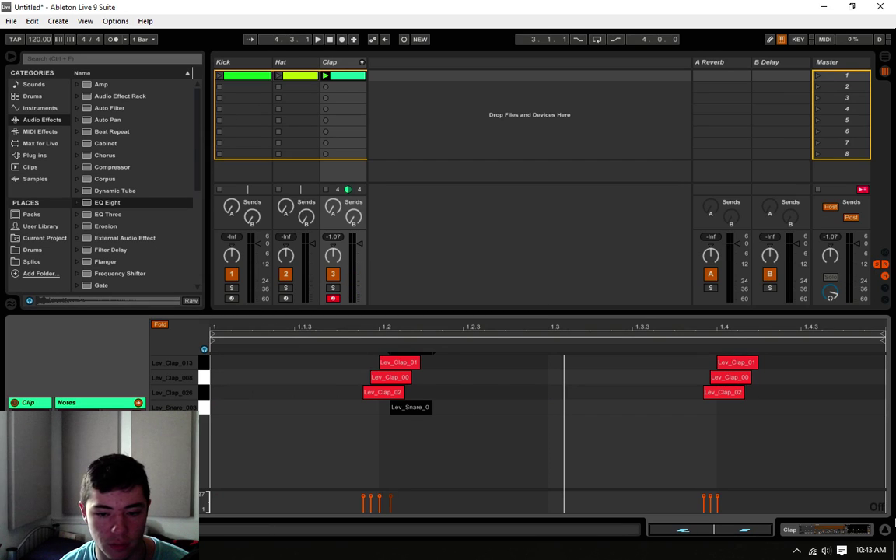
right_click(884, 502)
left_click(766, 438)
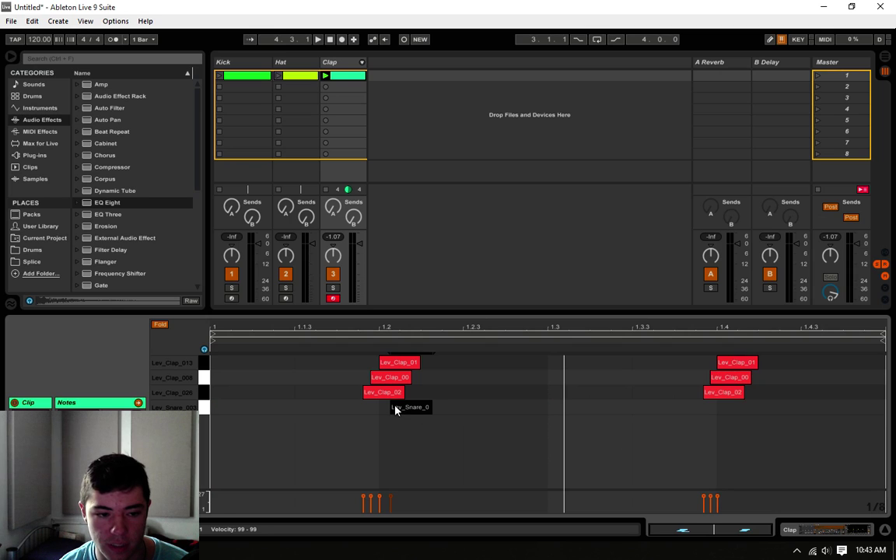
double_click(733, 410)
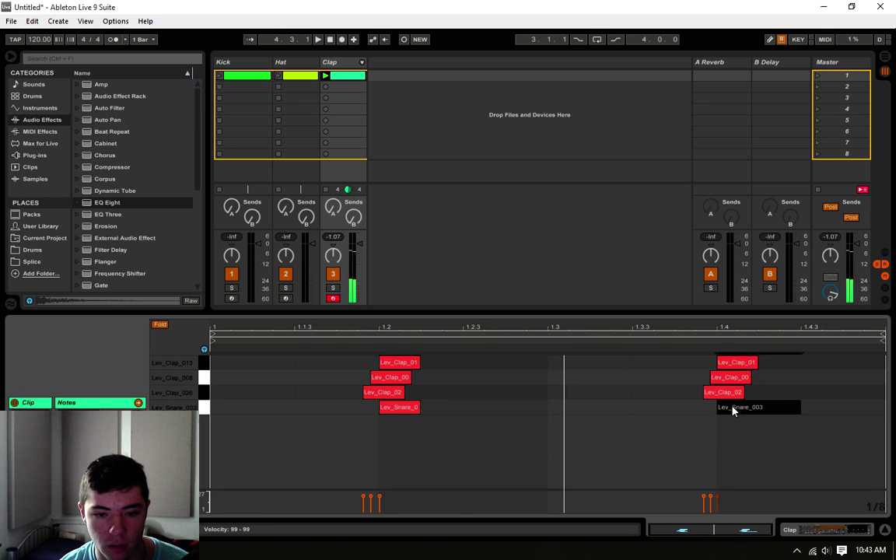
Set the grid to 1/16 and shorten the Lev_Snare_003 note on beat 1.4 to a sixteenth.
right_click(878, 504)
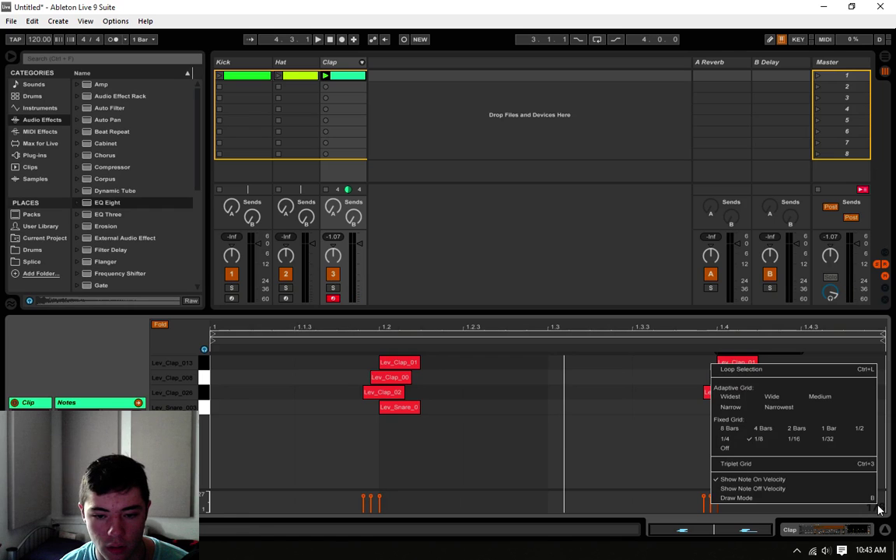
left_click(786, 440)
left_click_drag(784, 411, 757, 410)
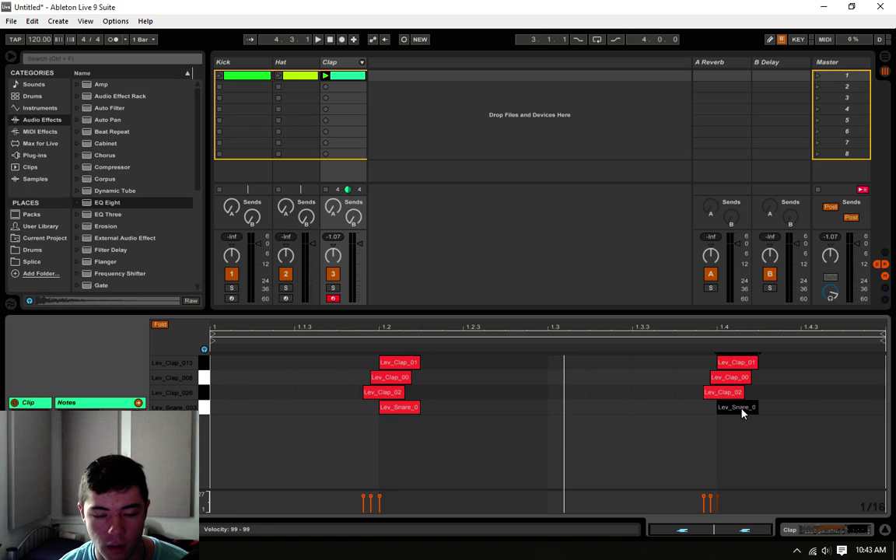
left_click(734, 412)
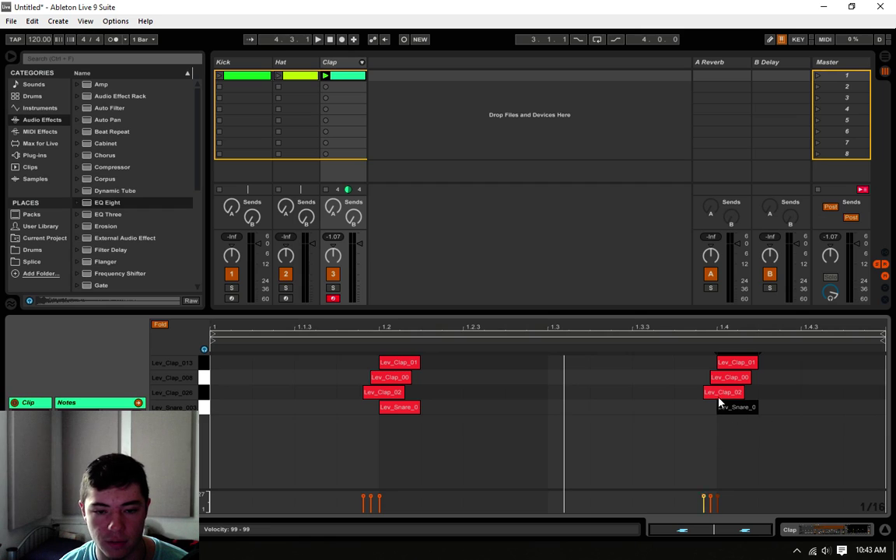
Turn the grid off, nudge both Lev_Clap_013 notes slightly ahead of the snare notes, and play the clip to check the timing.
right_click(846, 504)
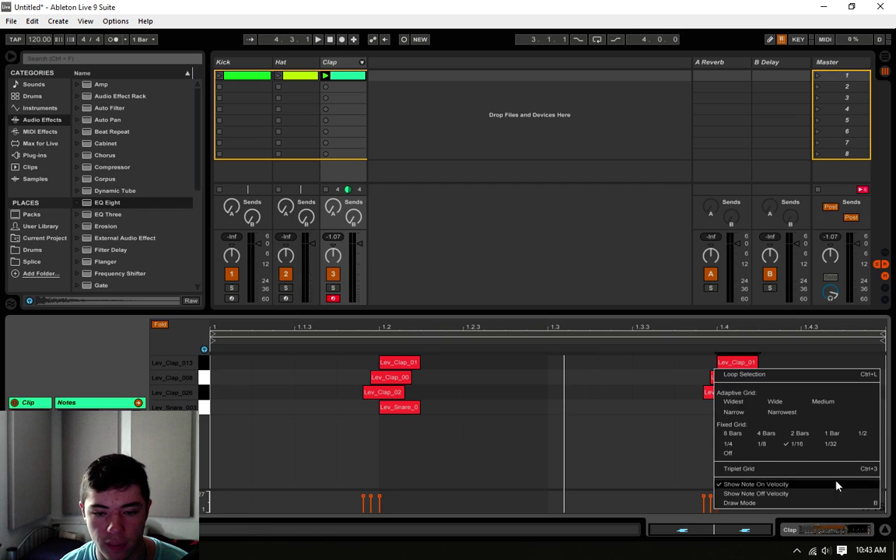
left_click(730, 458)
left_click_drag(737, 371, 735, 372)
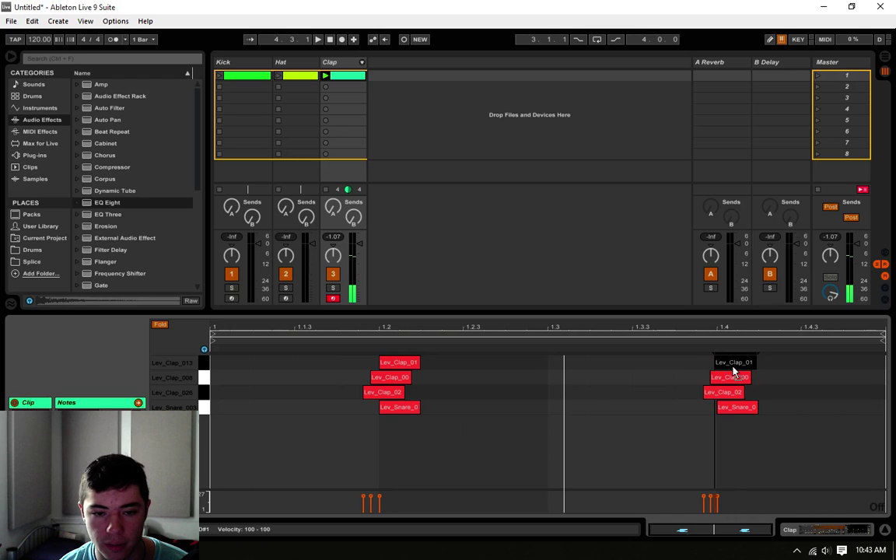
left_click_drag(398, 362, 395, 368)
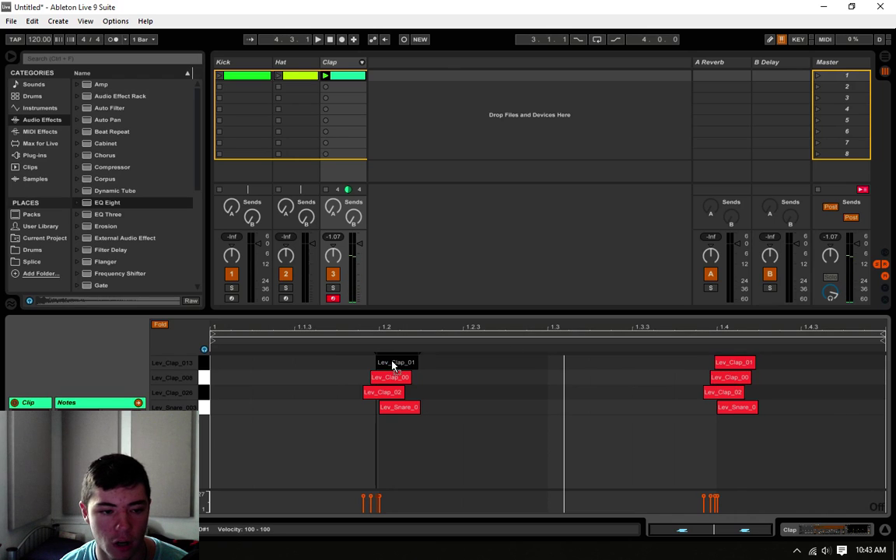
key("space")
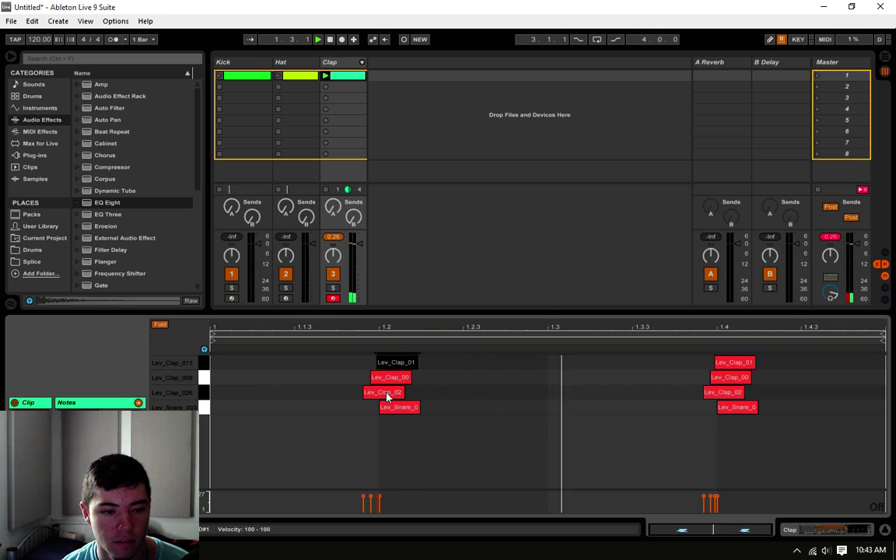
left_click(737, 392)
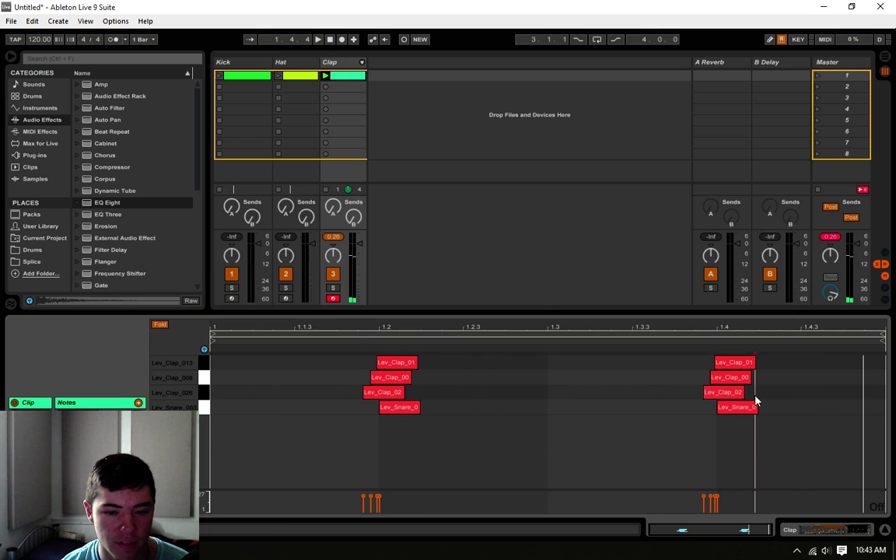
Nudge both Lev_Clap_026 notes later so they start between the Lev_Clap_008 and Lev_Clap_013 notes, playing the clip to check the timing.
left_click(379, 397, "shift")
left_click_drag(379, 399, 382, 399)
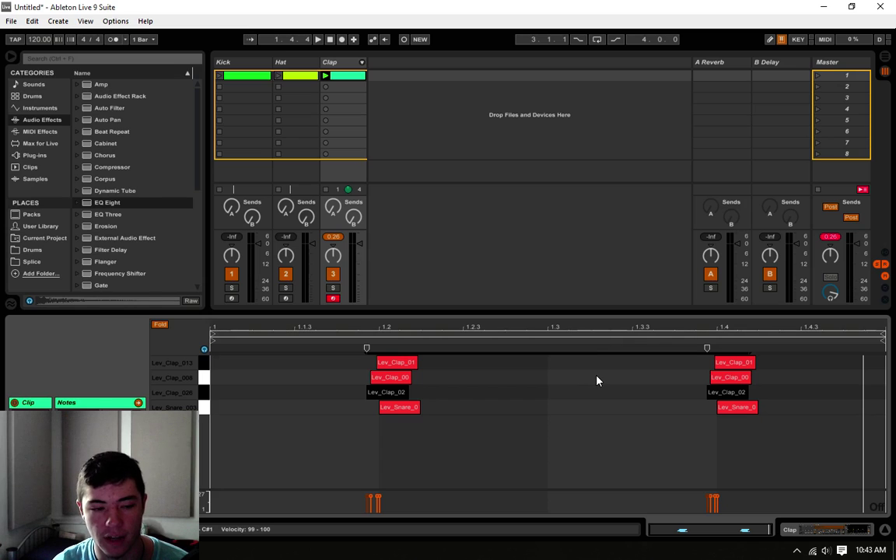
key("space")
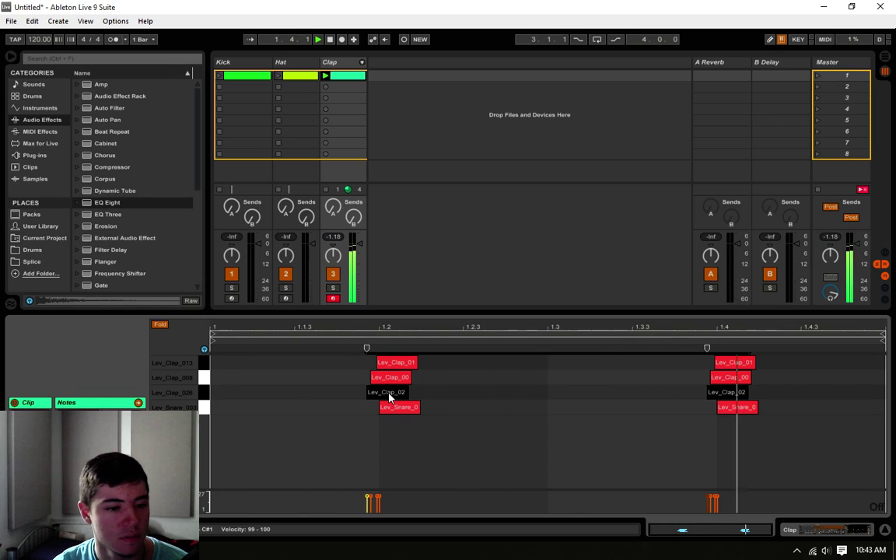
left_click_drag(389, 395, 396, 395)
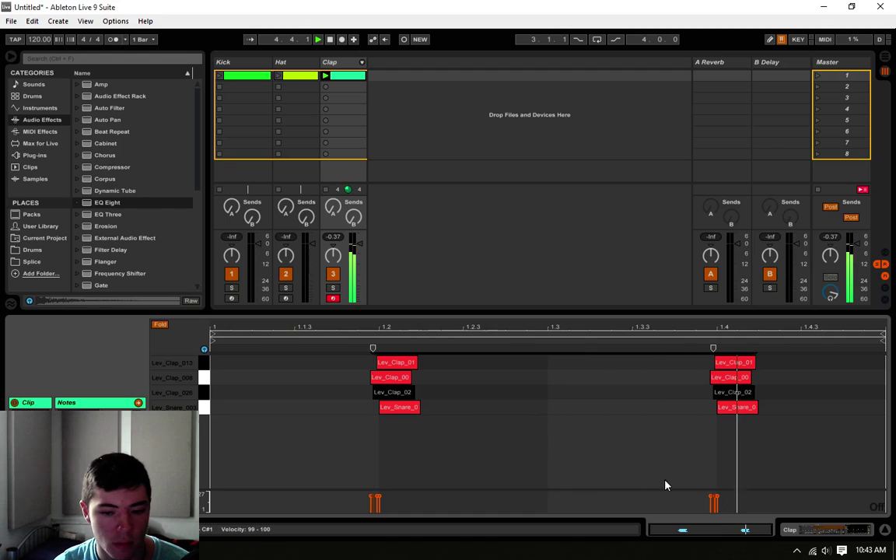
key("shift+Tab")
key("shift+Tab")
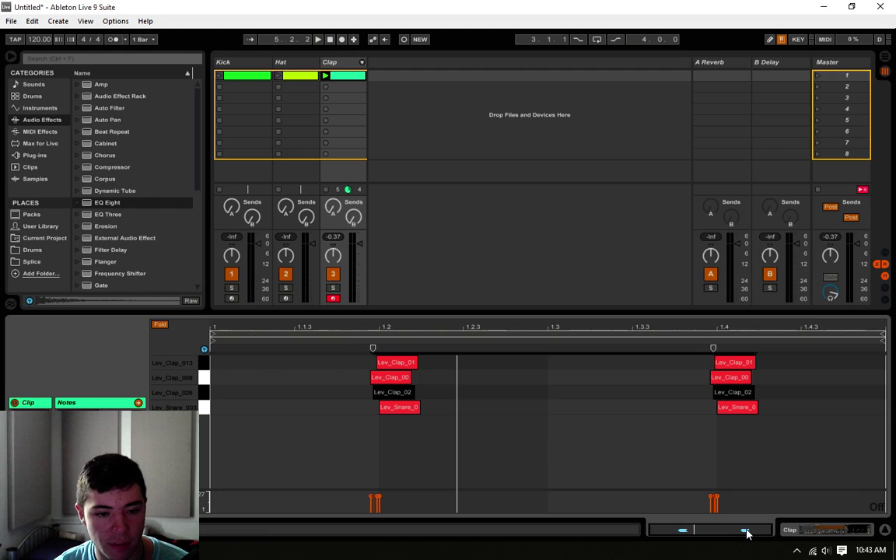
Show the Clap track's device chain and add a second EQ Eight at its end, after the Drum Rack.
left_click(825, 531)
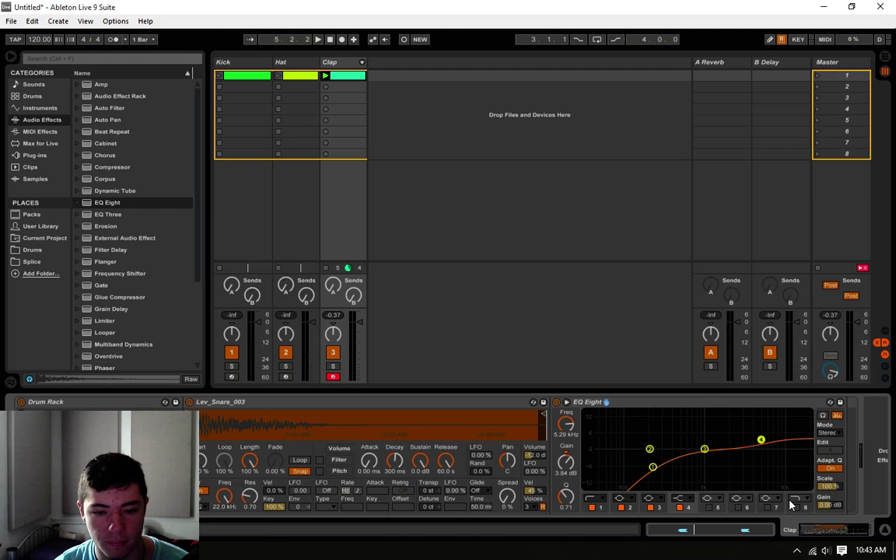
left_click_drag(820, 533, 830, 529)
scroll(836, 473, "up", 1)
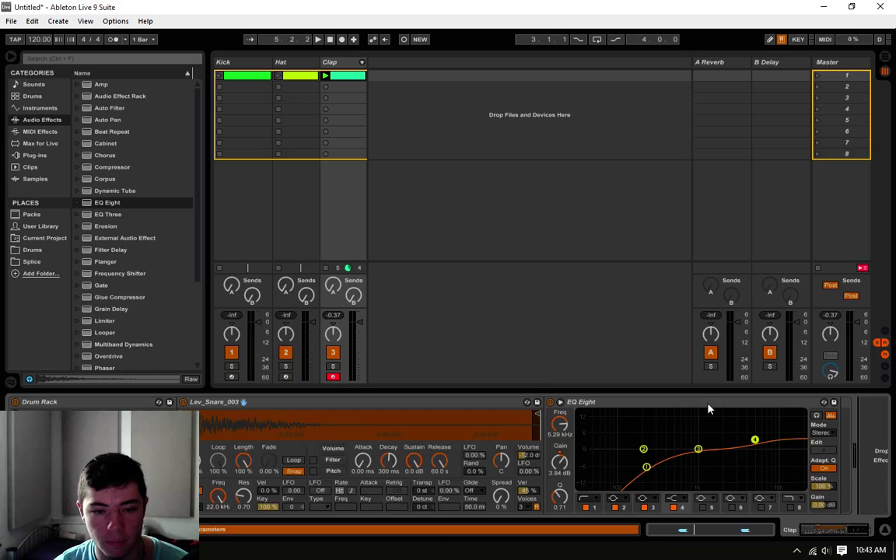
left_click(614, 406)
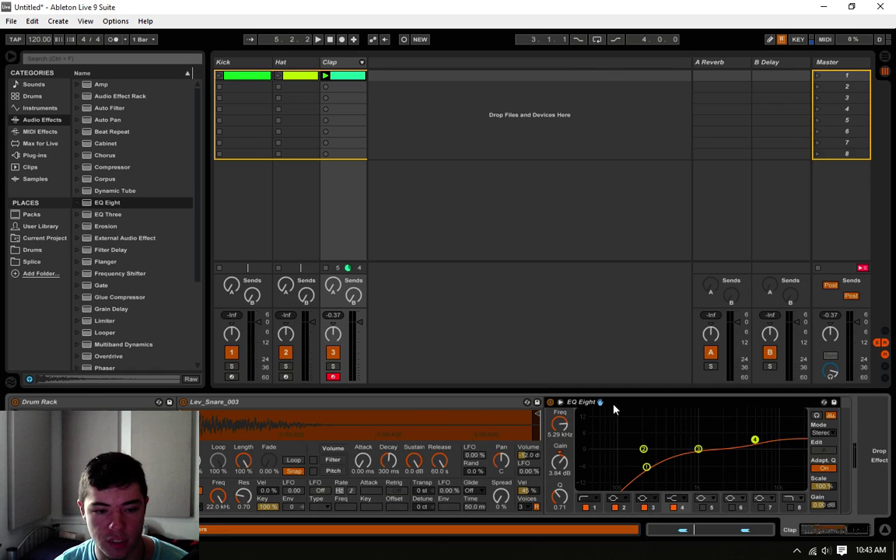
left_click(474, 409)
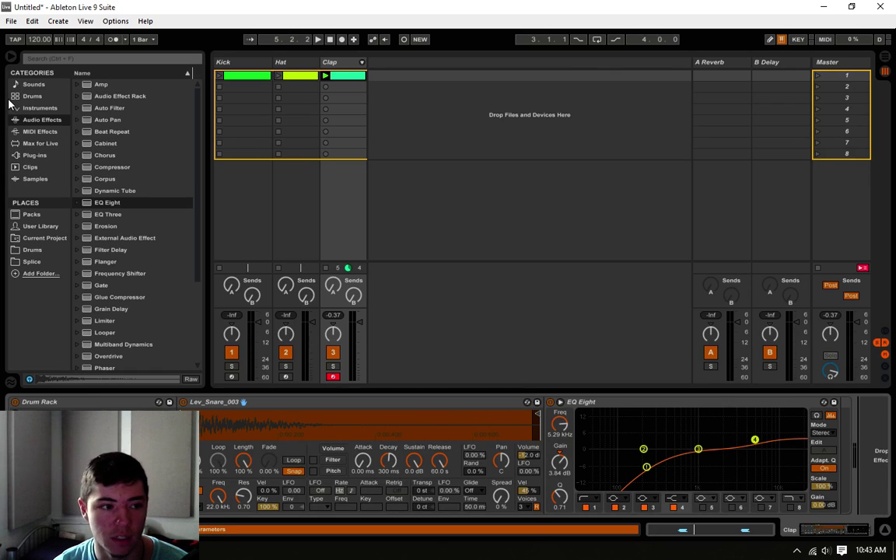
left_click_drag(122, 204, 860, 460)
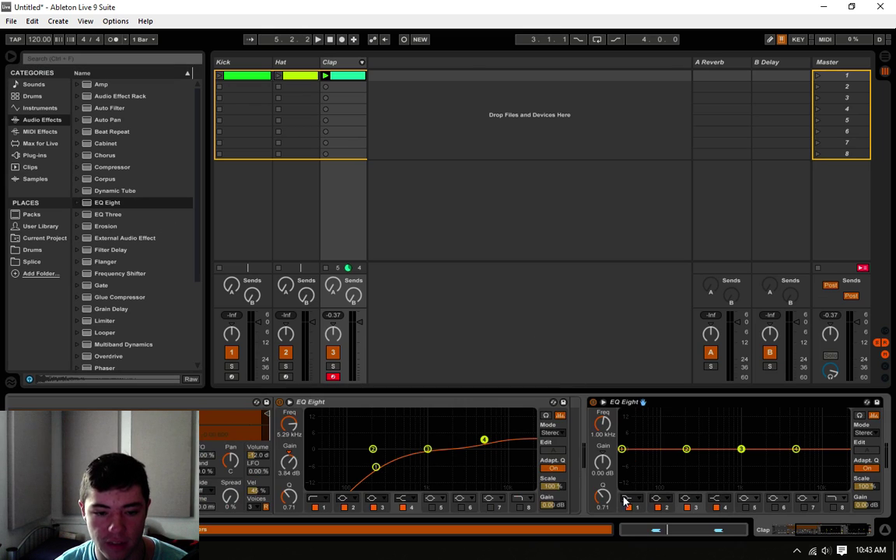
Set band 1 of the Clap track's new EQ Eight to a low cut at about 98 Hz.
left_click(626, 501)
left_click(628, 499)
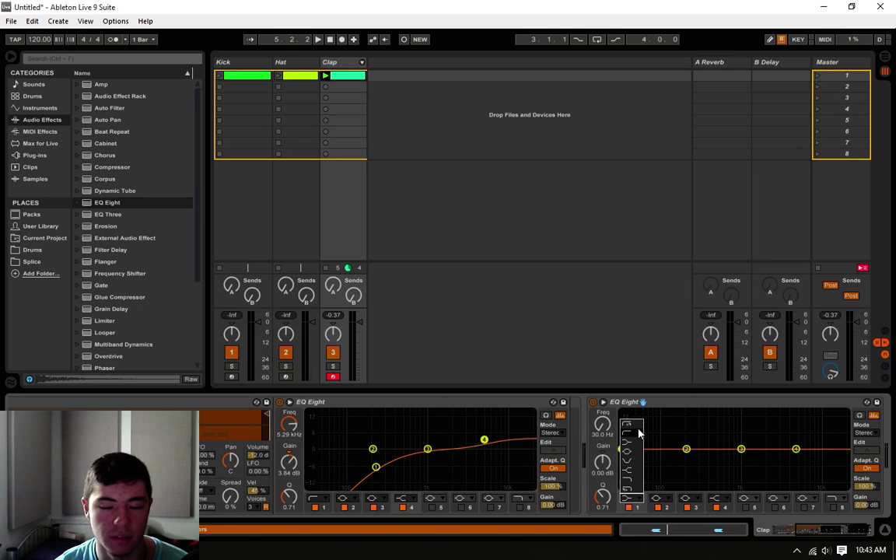
left_click(628, 433)
left_click_drag(624, 460, 648, 460)
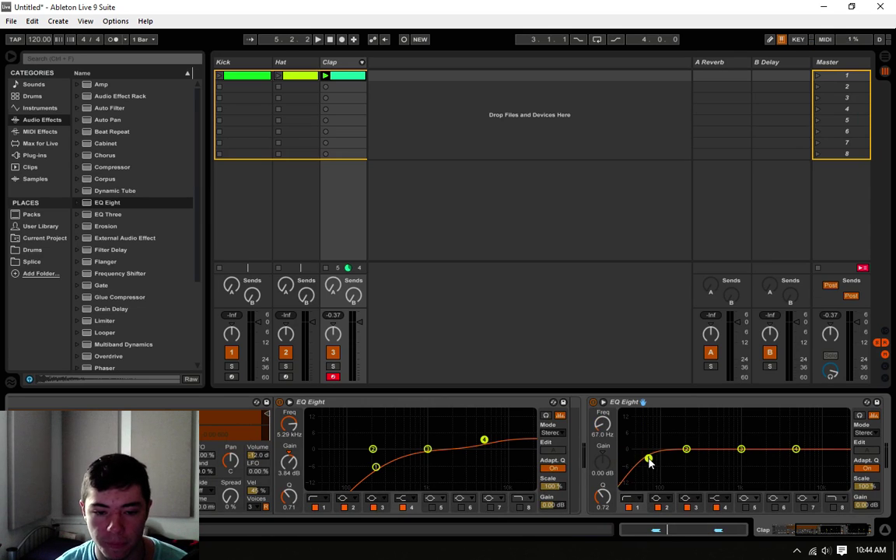
left_click(330, 64)
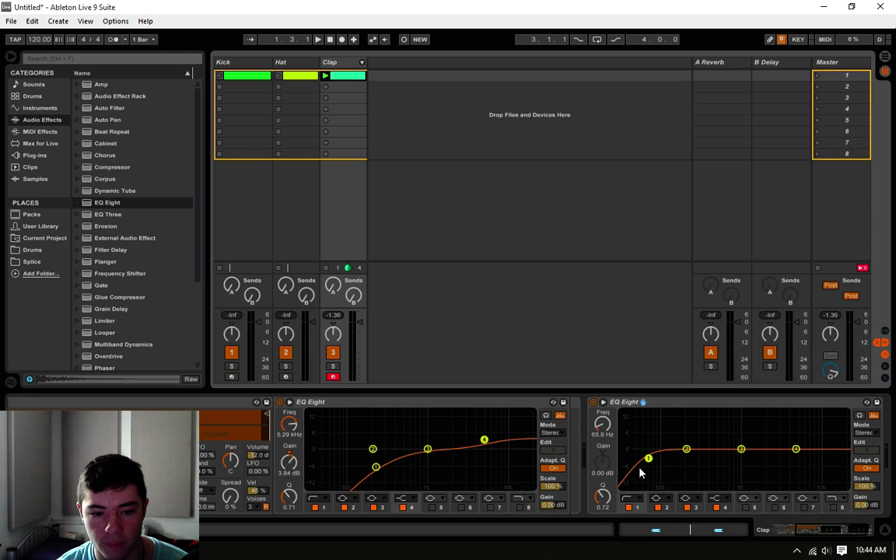
left_click_drag(648, 458, 663, 460)
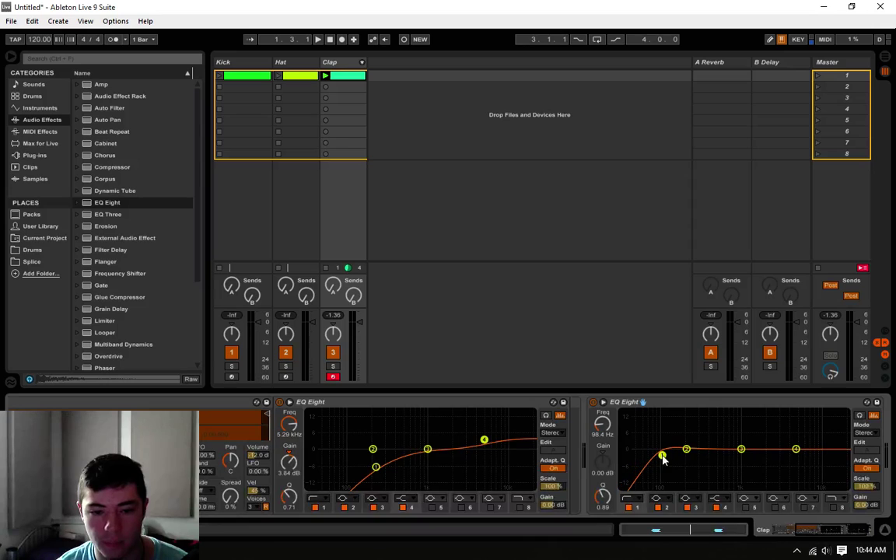
Cut about 5 dB at 866 Hz with band 5 and boost about 1.86 dB at 250 Hz with band 2, switching off bands 3 and 4.
left_click(746, 507)
left_click_drag(663, 450, 736, 462)
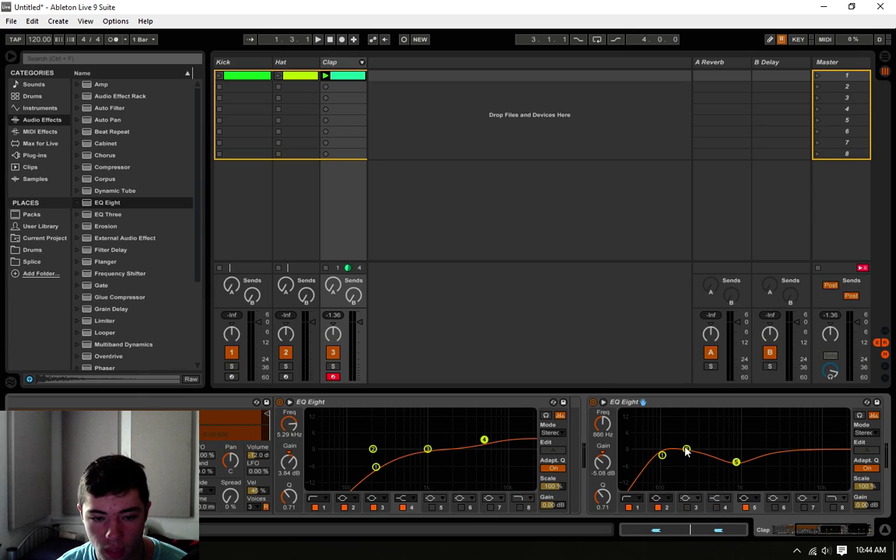
left_click_drag(687, 449, 694, 446)
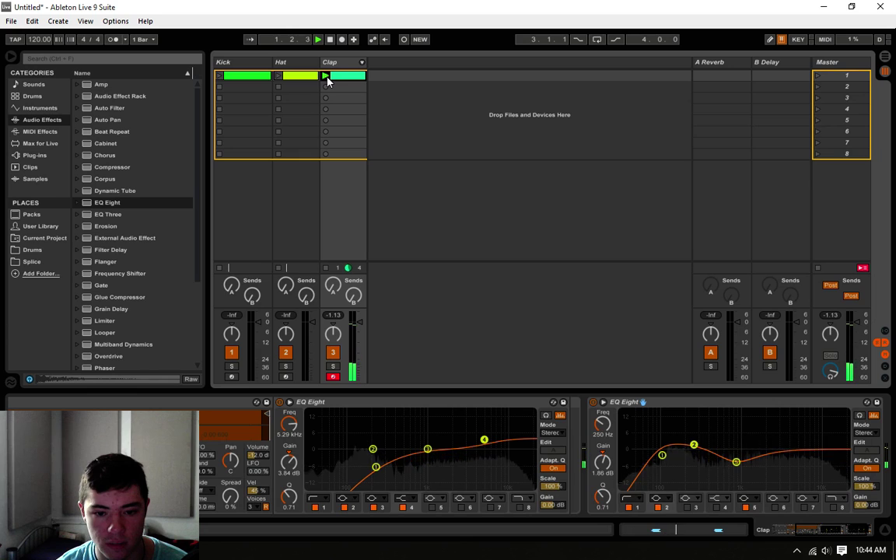
Enable band 7 and, checking it with the Clap clip playing, boost about 3.35 dB at 8.20 kHz.
left_click(806, 509)
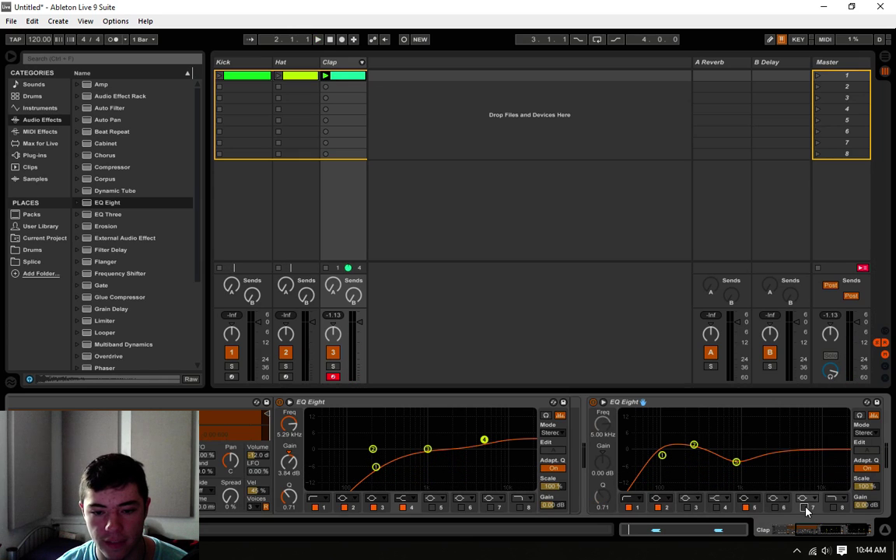
left_click_drag(790, 452, 805, 441)
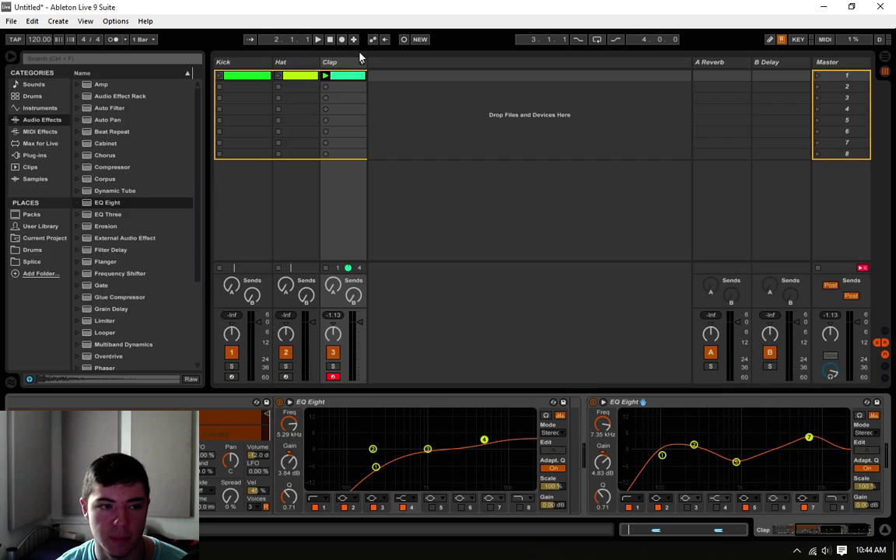
left_click(326, 76)
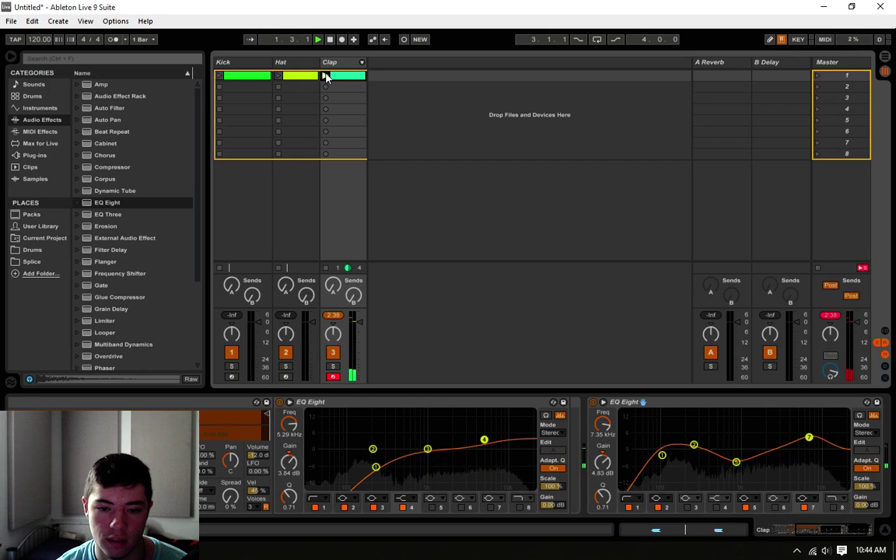
left_click_drag(809, 438, 813, 441)
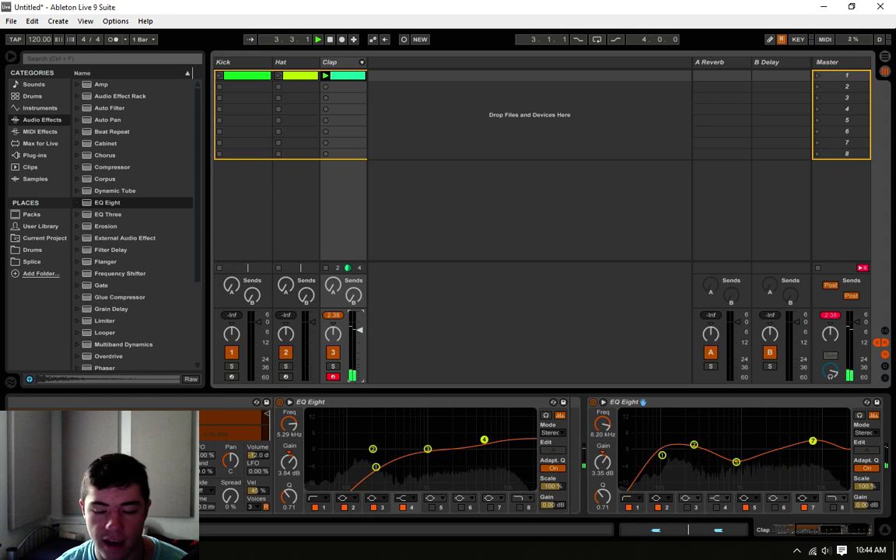
Lower the Clap track's volume, then launch the Hat clip and lower the Hat track's volume to balance it against the clap.
left_click_drag(359, 322, 360, 333)
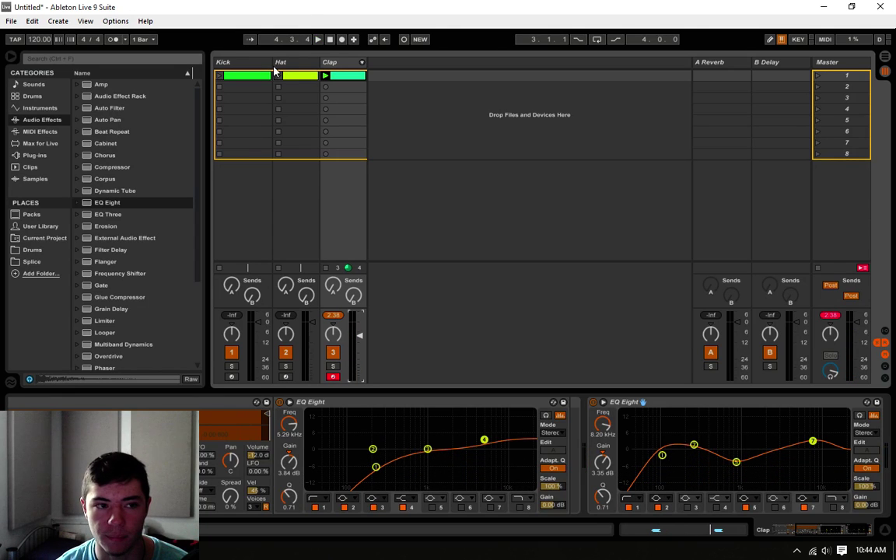
left_click(300, 79)
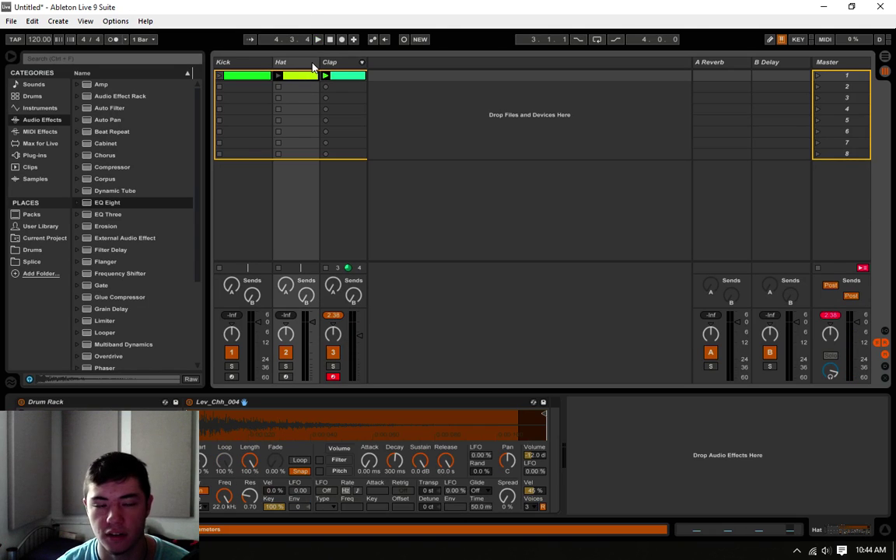
left_click(277, 76)
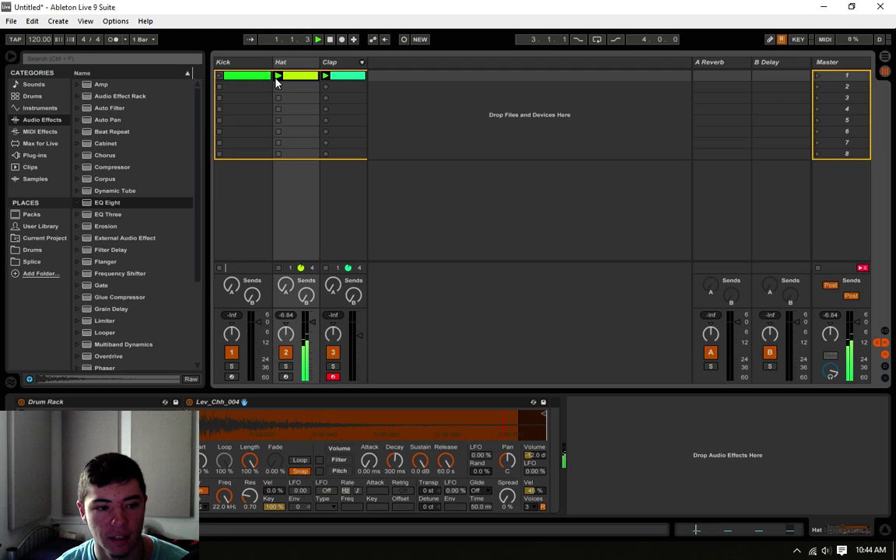
left_click_drag(312, 321, 310, 327)
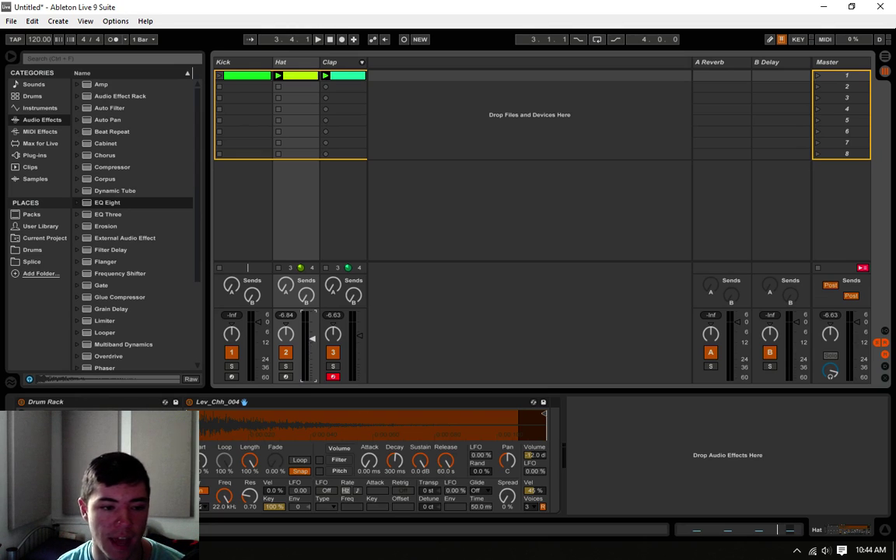
key("space")
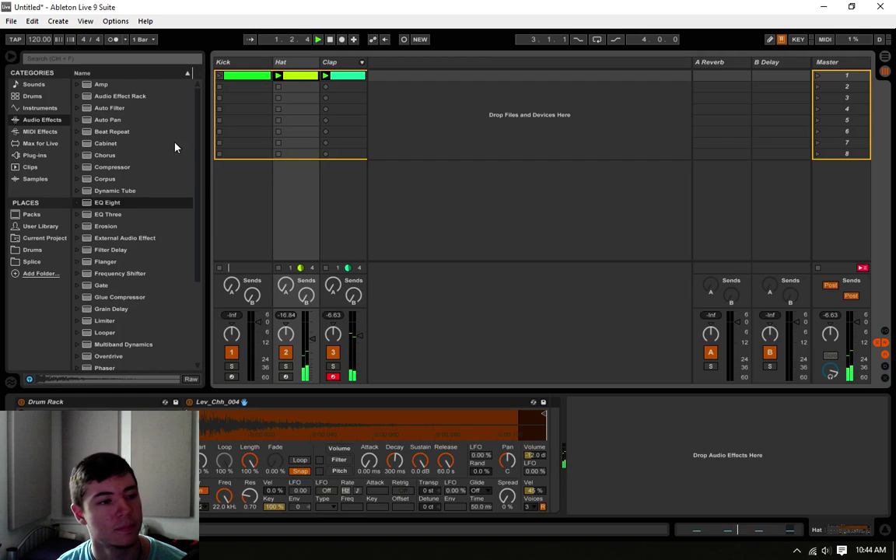
Add EQ Eight to the Hat track and set band 1 to a low cut at about 374 Hz.
left_click(107, 202)
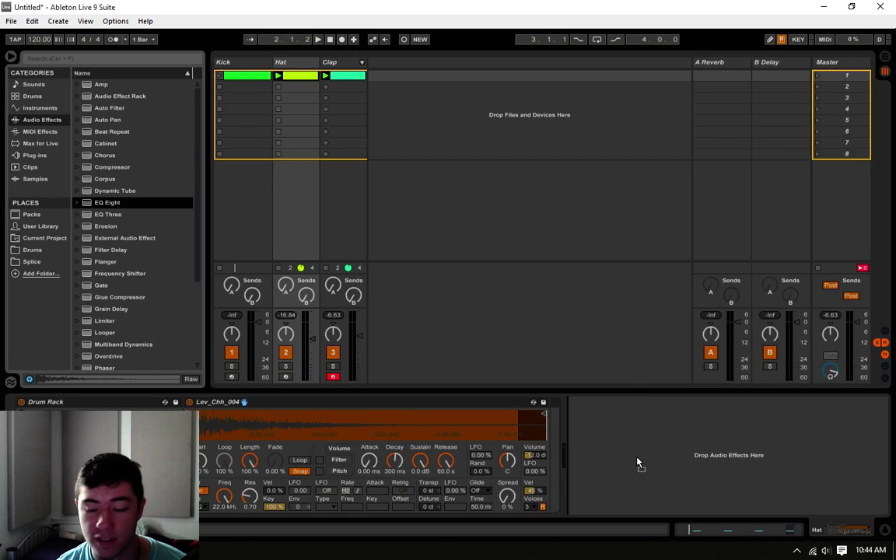
left_click_drag(636, 463, 638, 459)
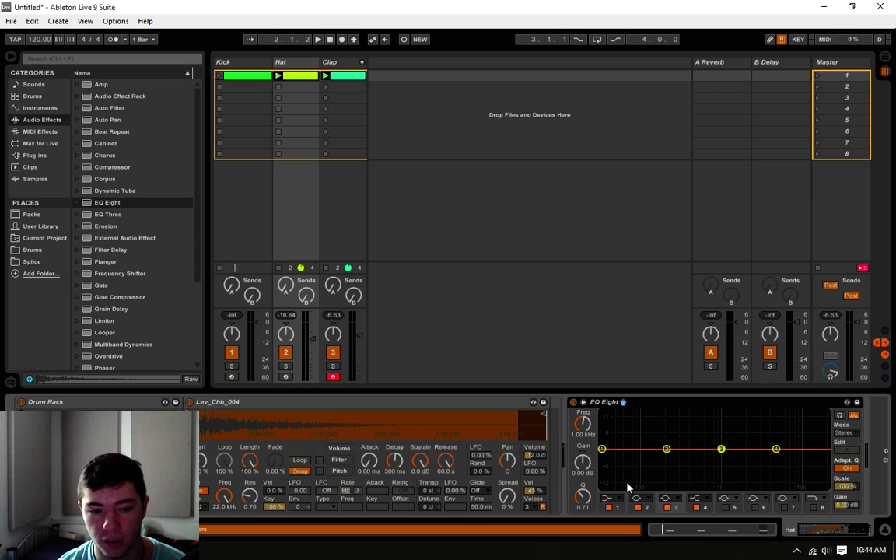
left_click(613, 500)
left_click(611, 428)
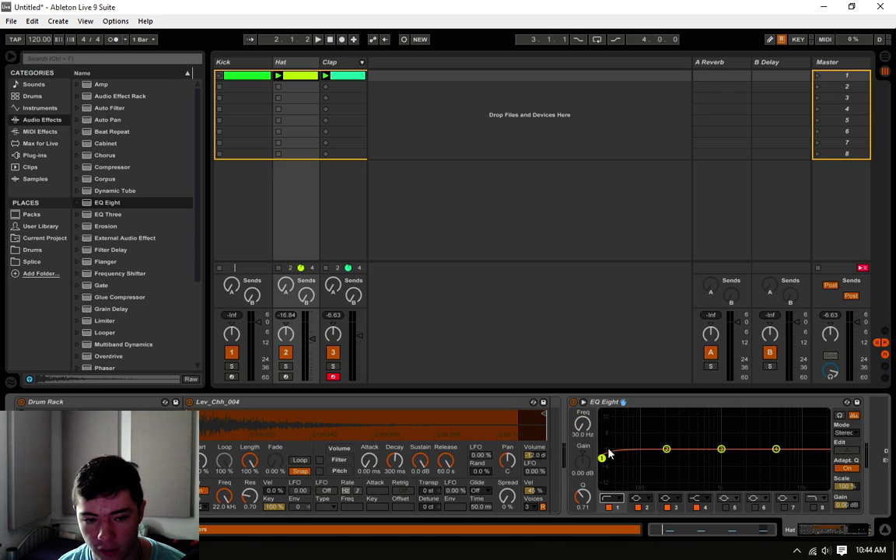
left_click_drag(605, 456, 687, 460)
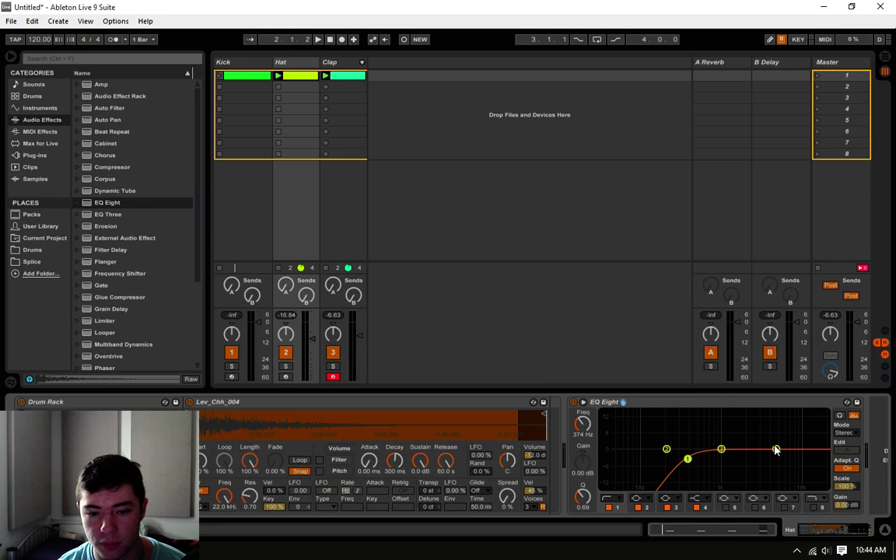
Make band 4 of the Hat EQ a bell boosting about 4.34 dB at 6.01 kHz, adjusting it with the Hat clip playing.
left_click_drag(776, 450, 775, 438)
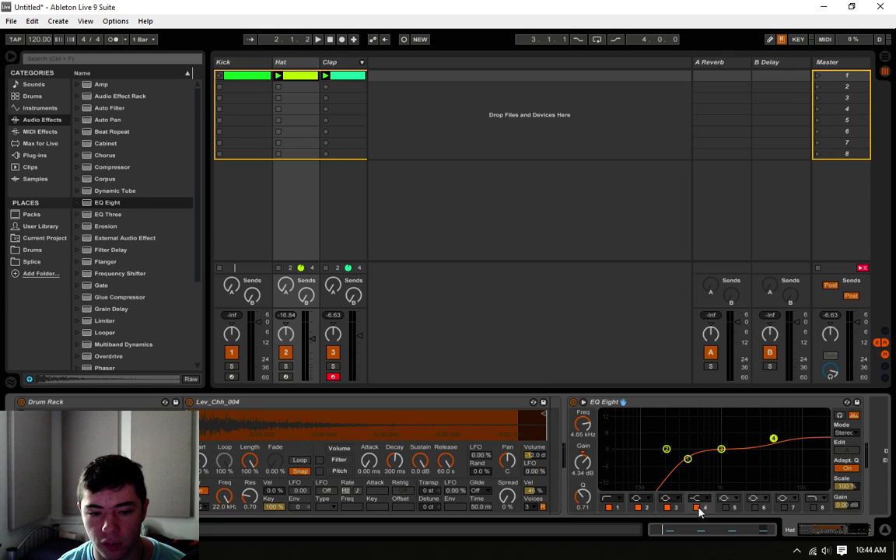
left_click(697, 507)
left_click(695, 499)
left_click(695, 460)
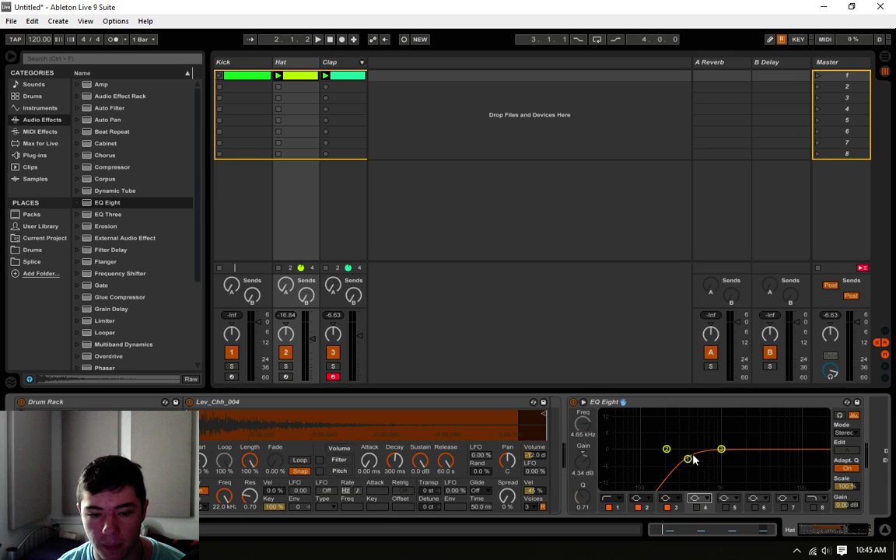
left_click(699, 508)
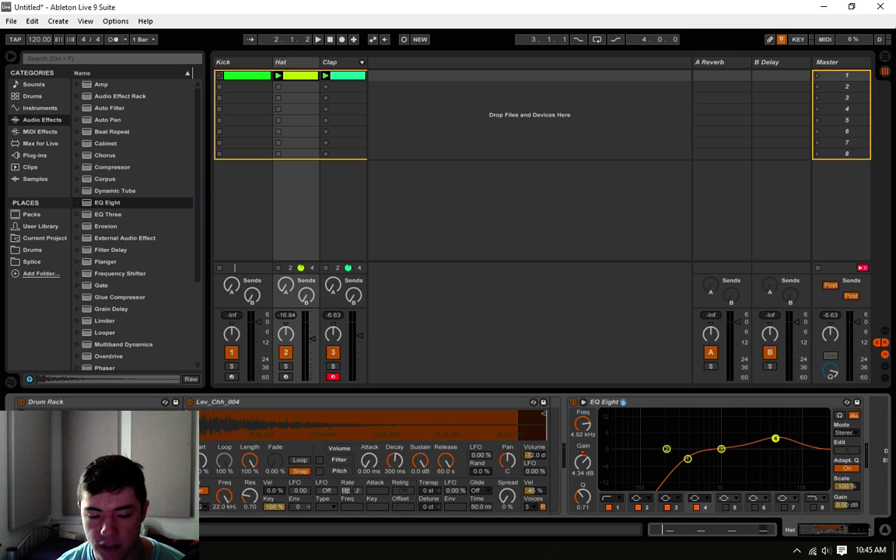
left_click(277, 75)
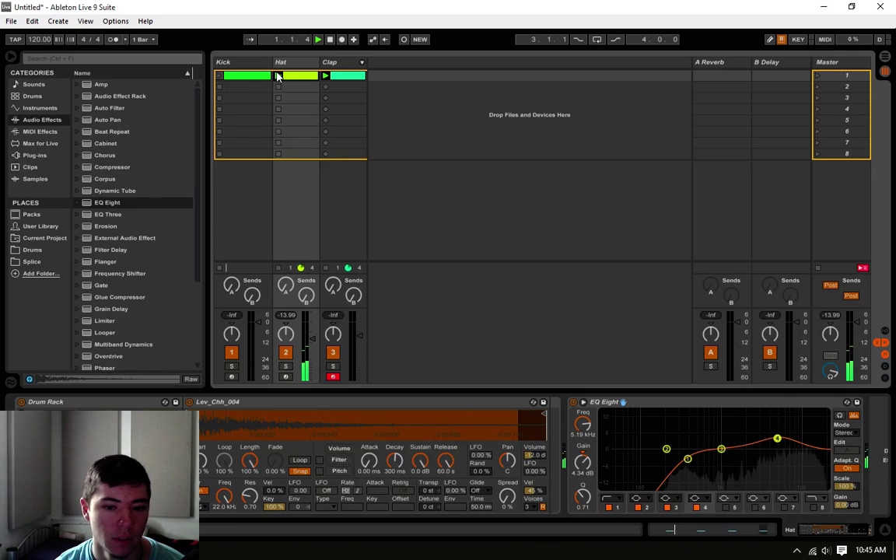
left_click_drag(778, 441, 783, 439)
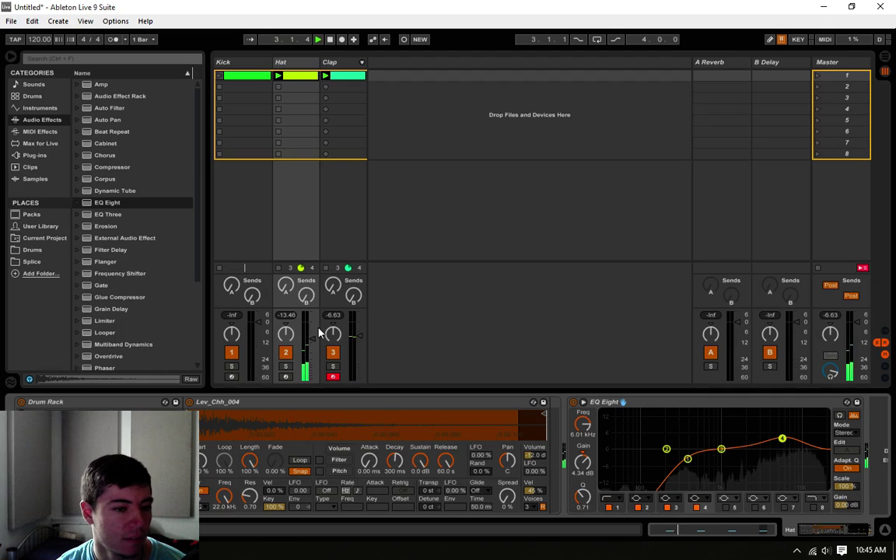
Add a Compressor to the Clap track after its second EQ Eight.
left_click(342, 76)
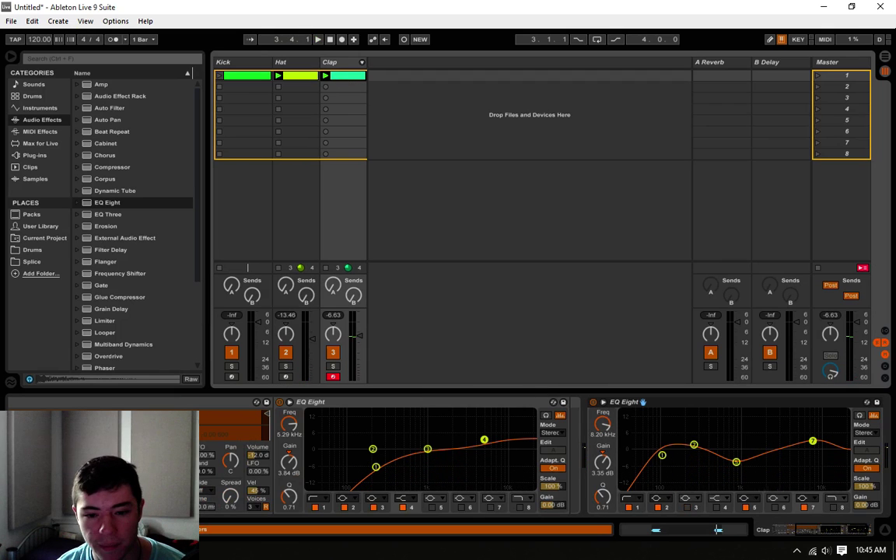
left_click_drag(833, 528, 868, 531)
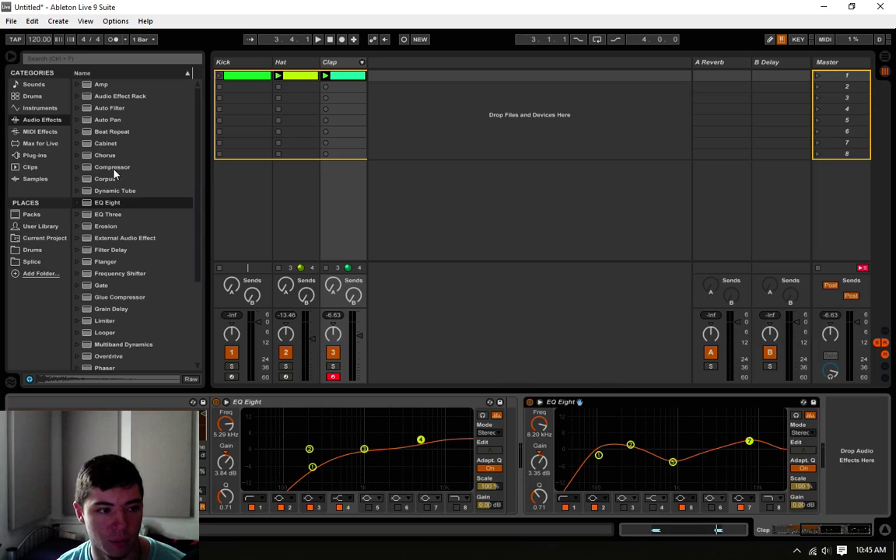
left_click(94, 166)
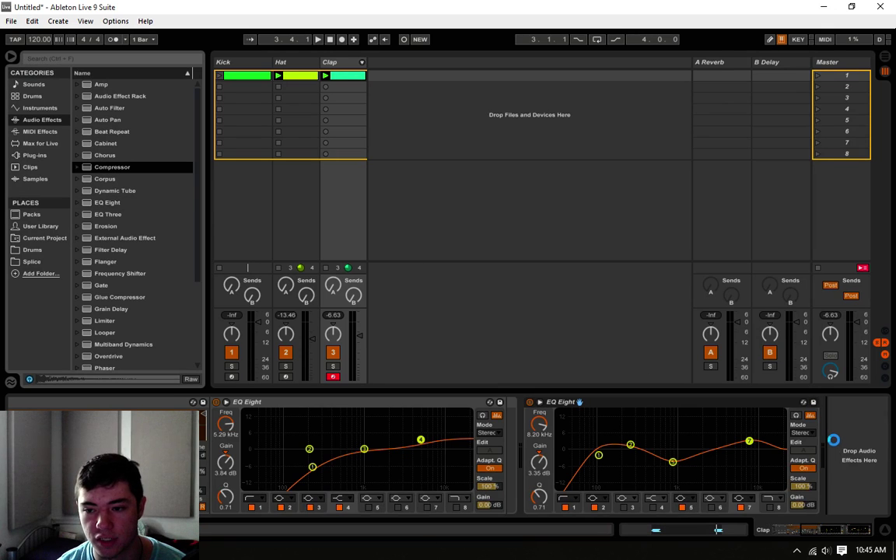
left_click_drag(834, 440, 835, 445)
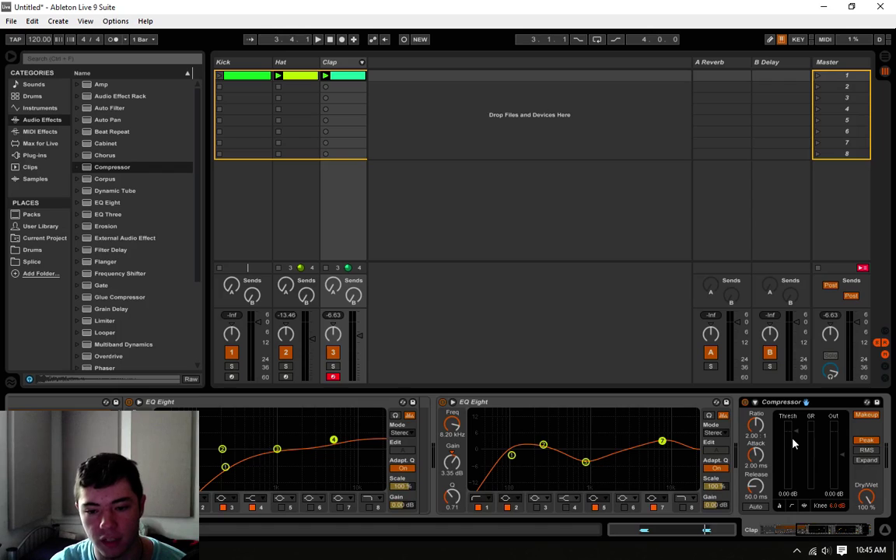
With the clips playing, set the Clap Compressor to about -21.1 dB threshold, 2.10:1 ratio, 1.52 ms attack and 121 ms release.
left_click_drag(793, 443, 794, 459)
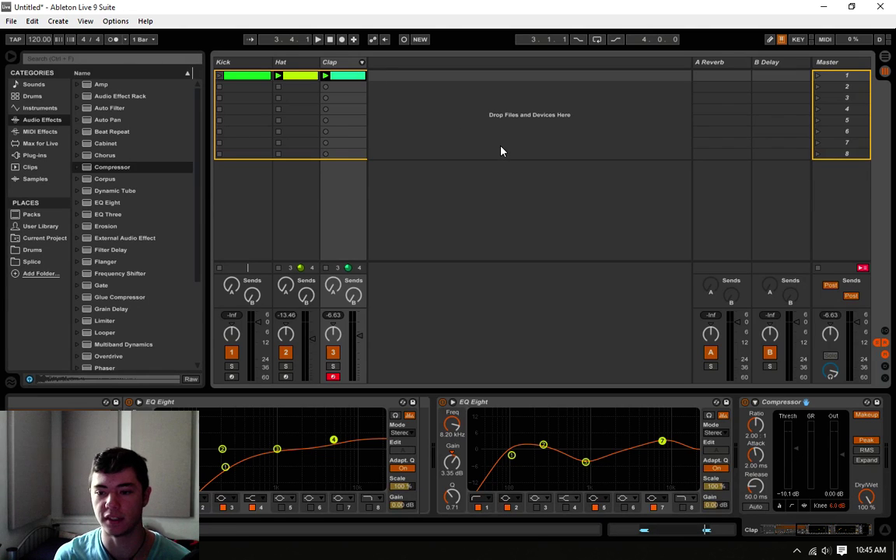
key("space")
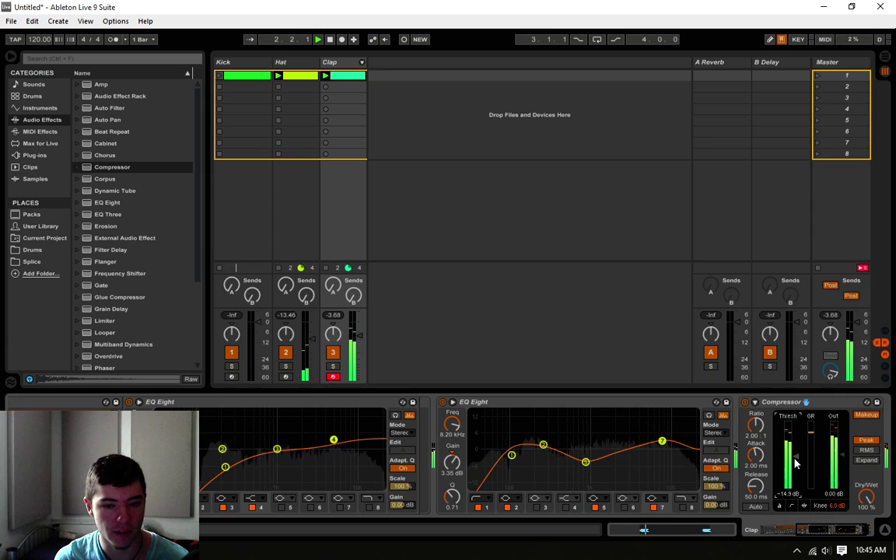
left_click(807, 507)
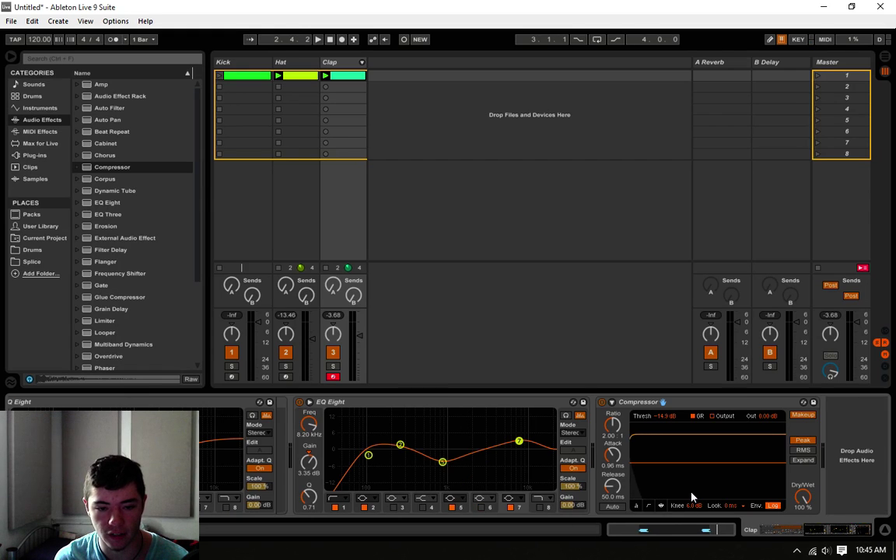
key("space")
left_click_drag(680, 463, 612, 421)
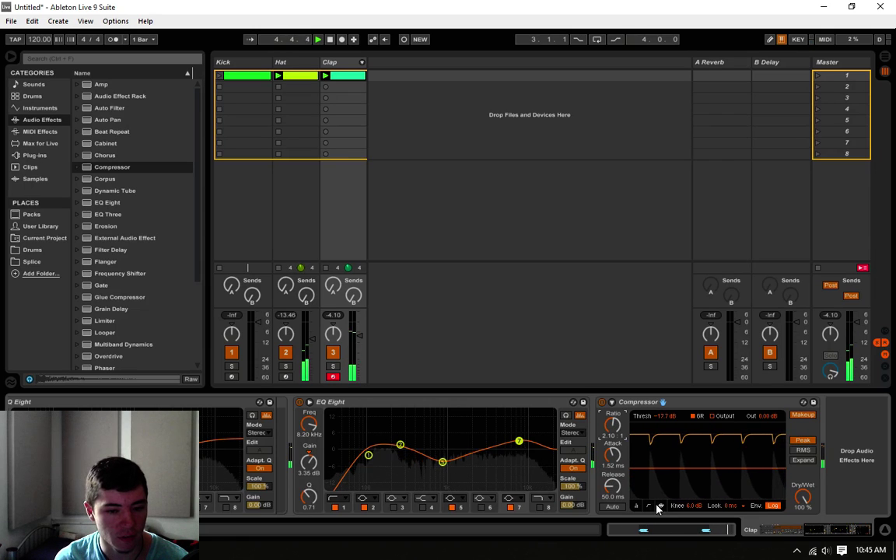
left_click_drag(654, 469, 654, 472)
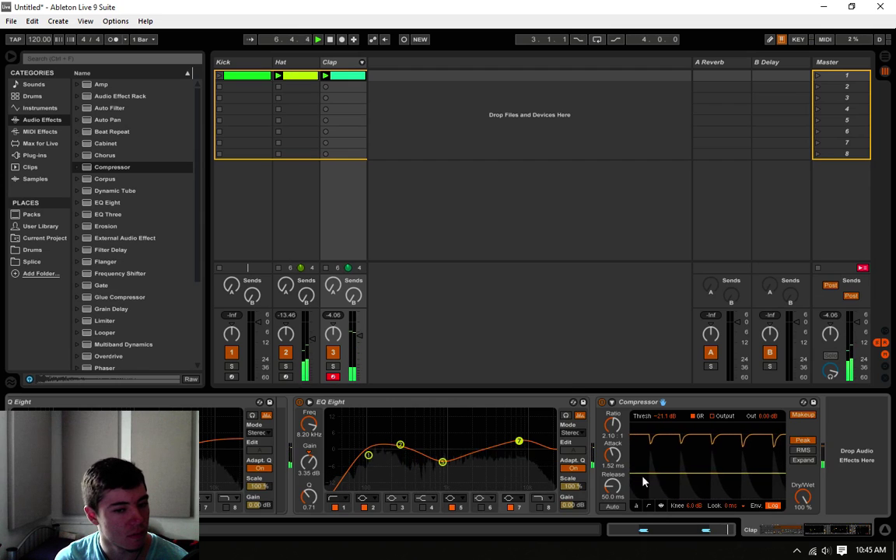
left_click_drag(612, 487, 613, 470)
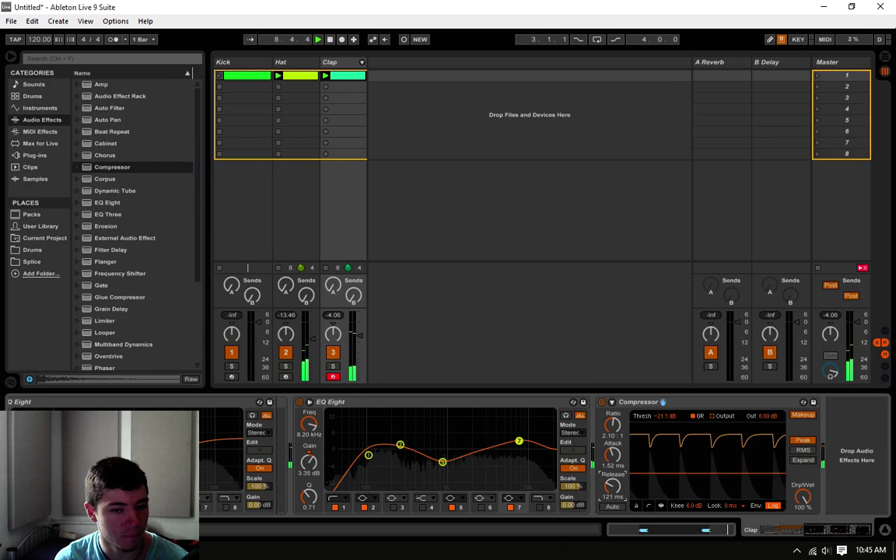
Lower the Clap Compressor's output to about -2.97 dB and raise the Clap track's volume to compensate.
left_click(662, 505)
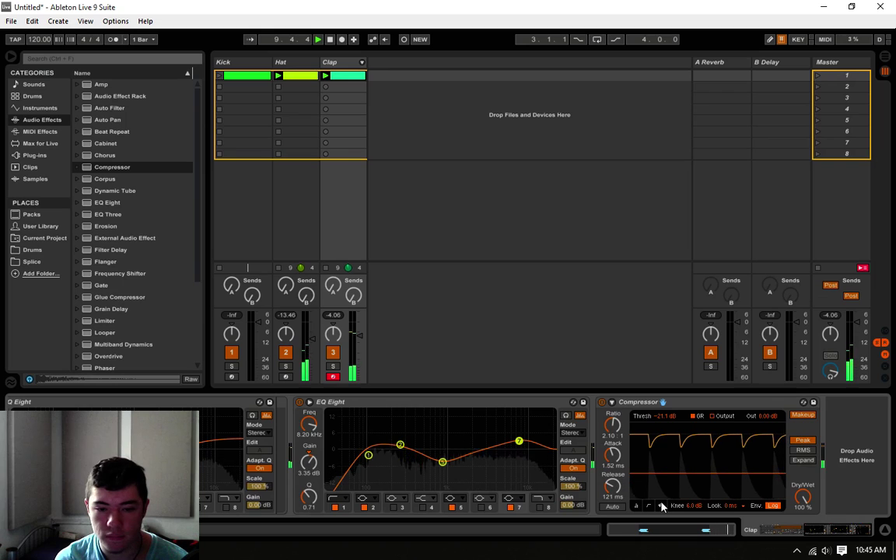
left_click(637, 506)
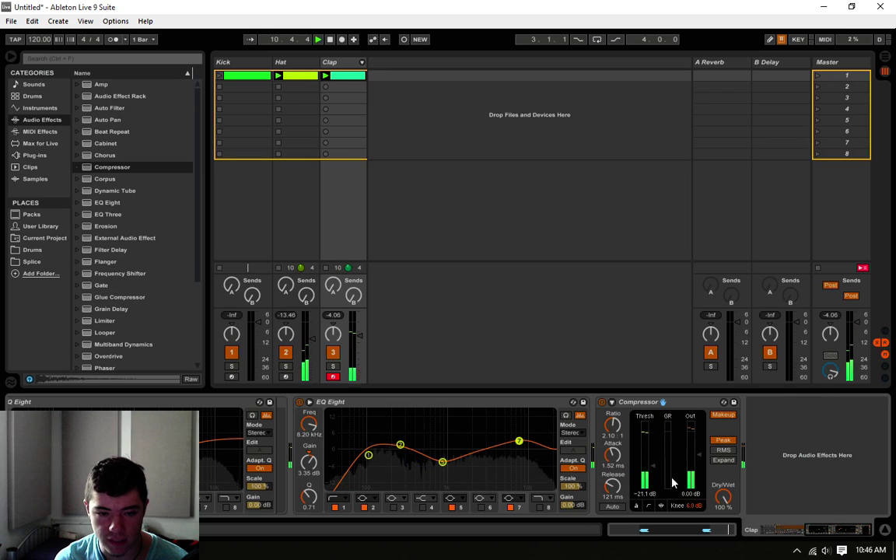
left_click_drag(691, 460, 691, 479)
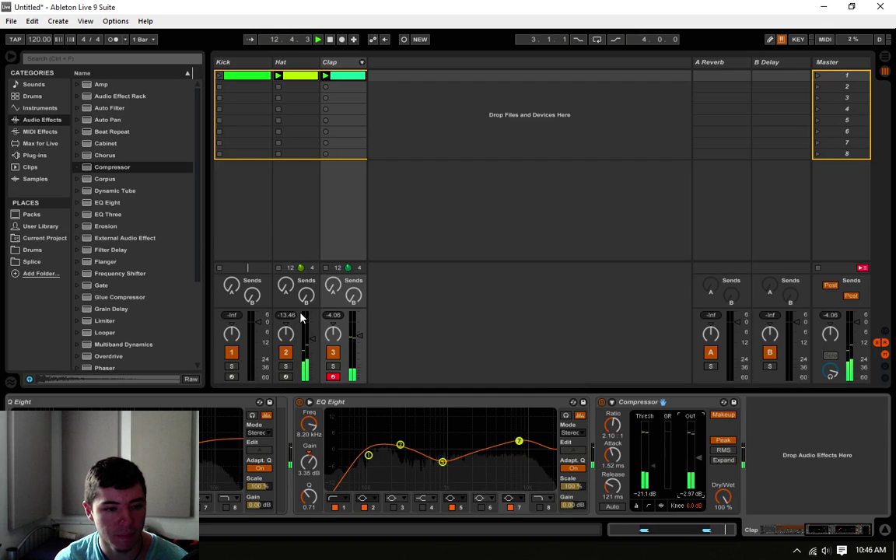
left_click(359, 337)
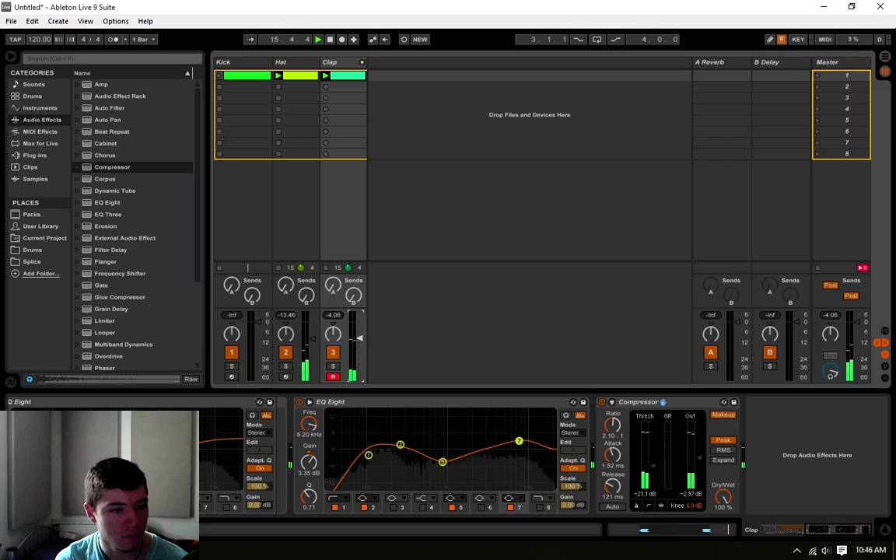
left_click_drag(360, 338, 360, 330)
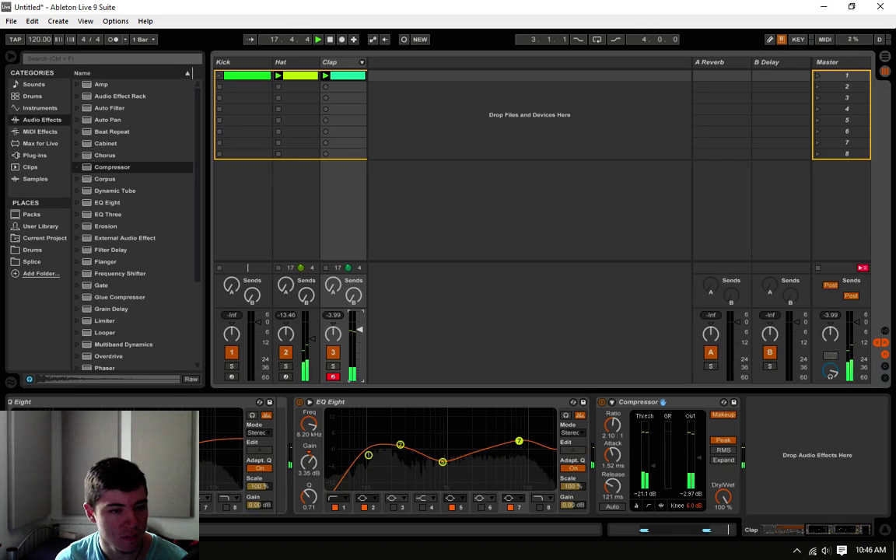
Launch the Kick clip together with the others and lower the Kick track's volume slightly.
left_click(244, 76)
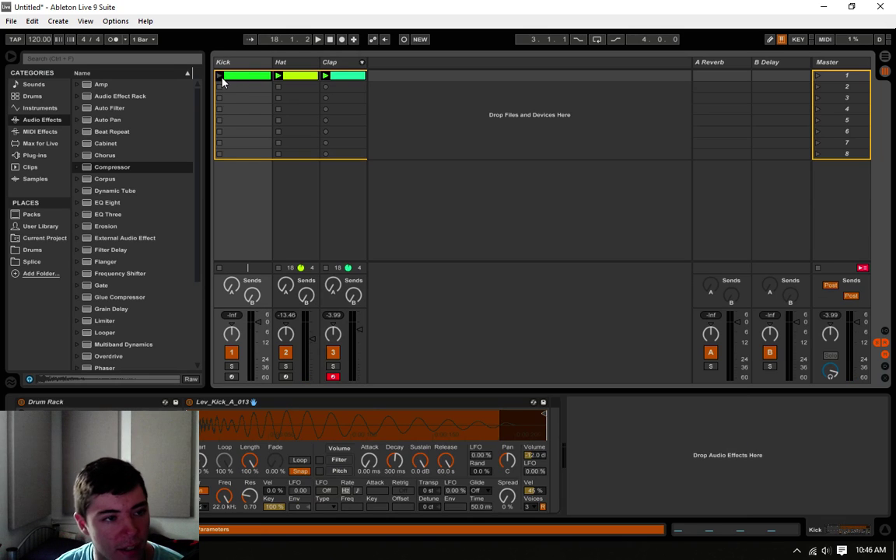
left_click(219, 75)
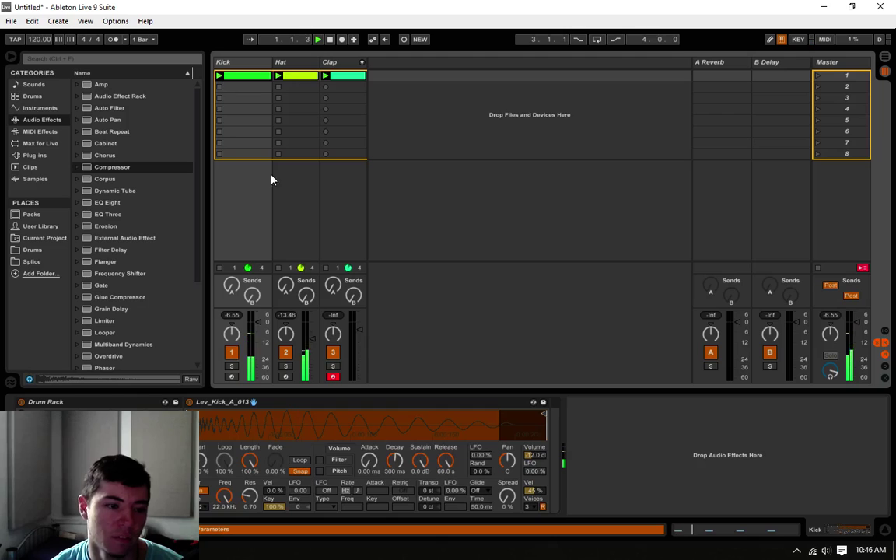
left_click_drag(258, 322, 258, 324)
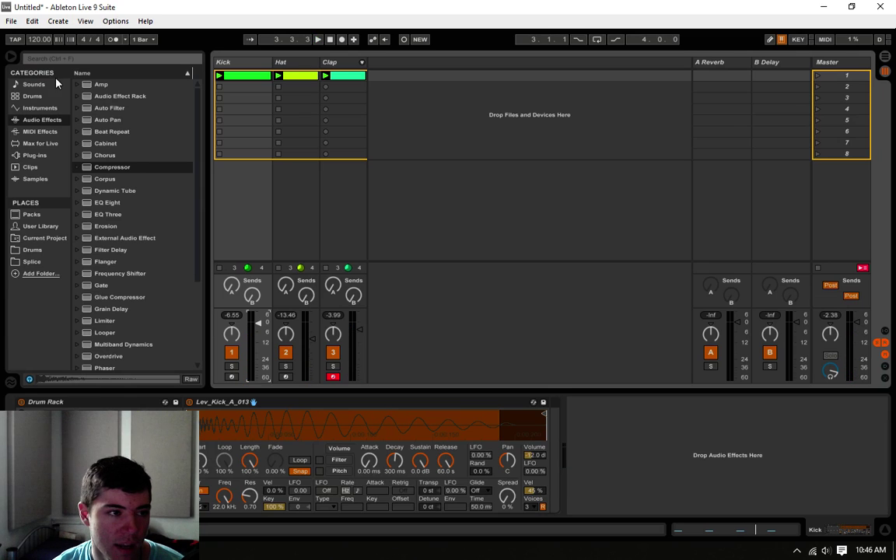
Set the song tempo to 128 BPM and play the beat, checking the Clap track's level.
left_click(37, 42)
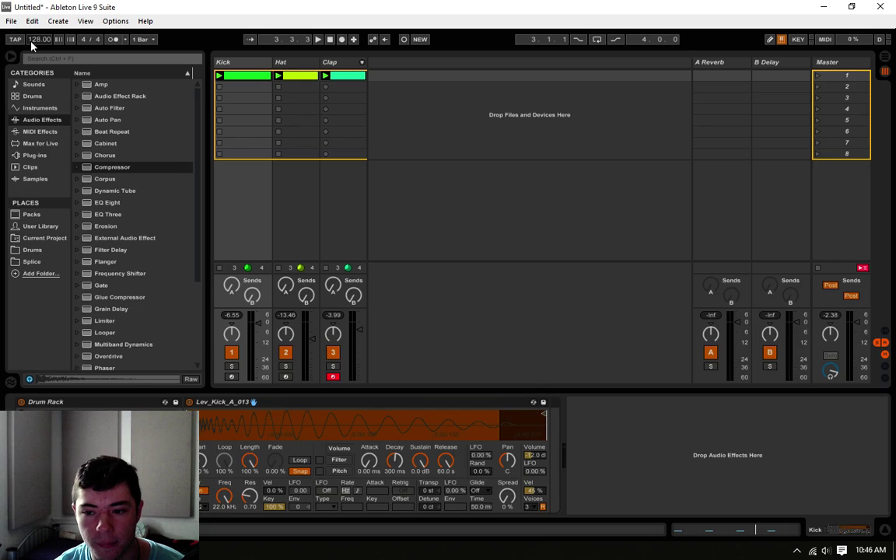
key("space")
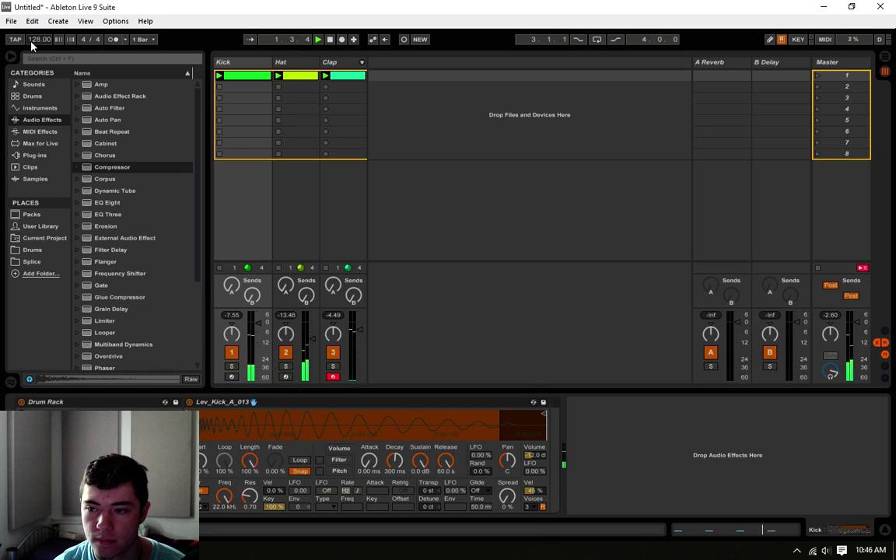
left_click(360, 339)
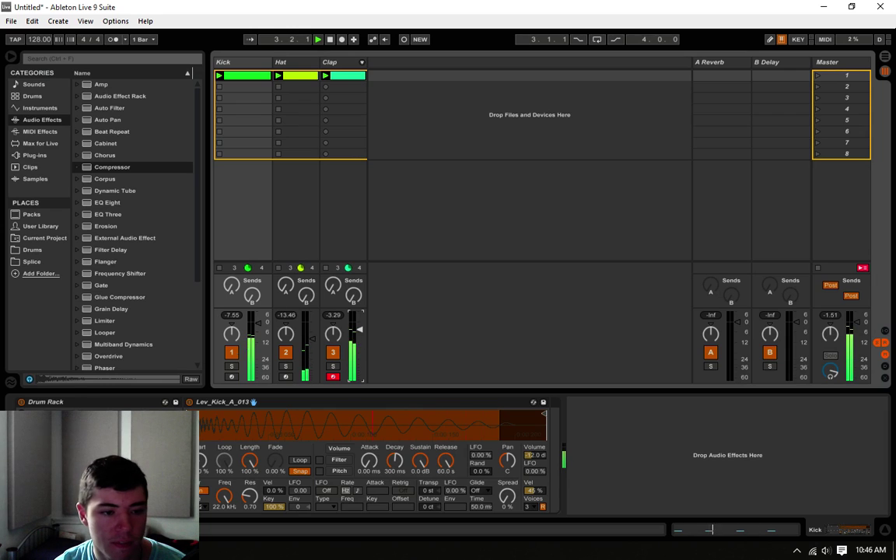
In the Clap clip, nudge the Lev_Clap_008 and Lev_Clap_026 notes slightly later, closer to beats 2 and 4, checking them in playback.
double_click(347, 78)
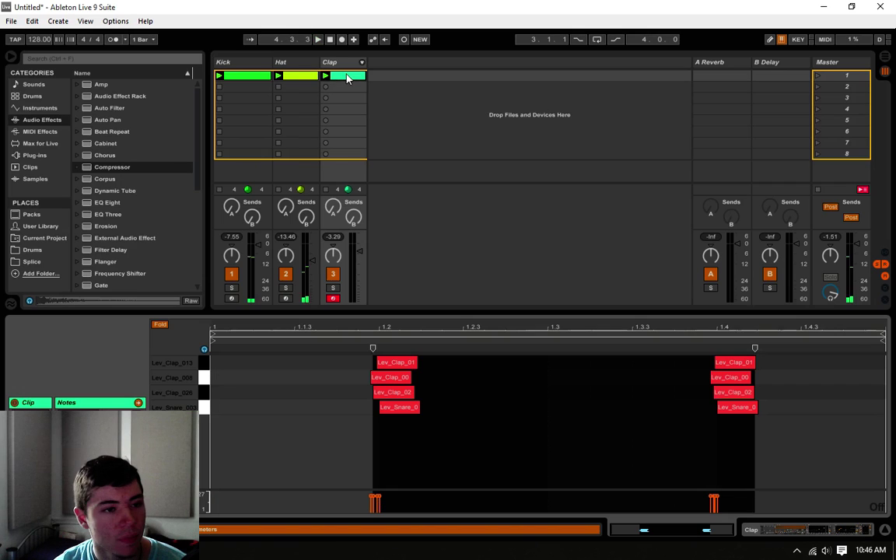
mouse_move(837, 365)
left_mouse_down()
mouse_move(799, 378)
mouse_move(392, 385)
left_mouse_up()
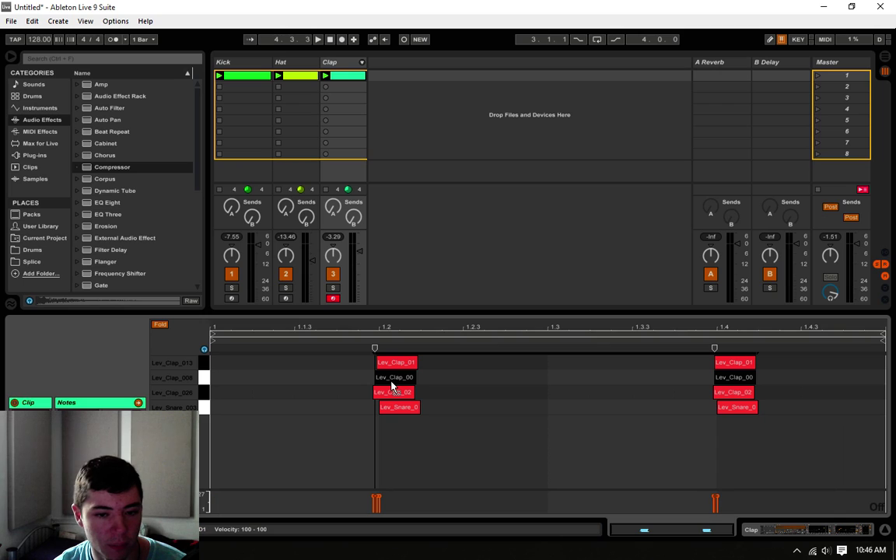
key("space")
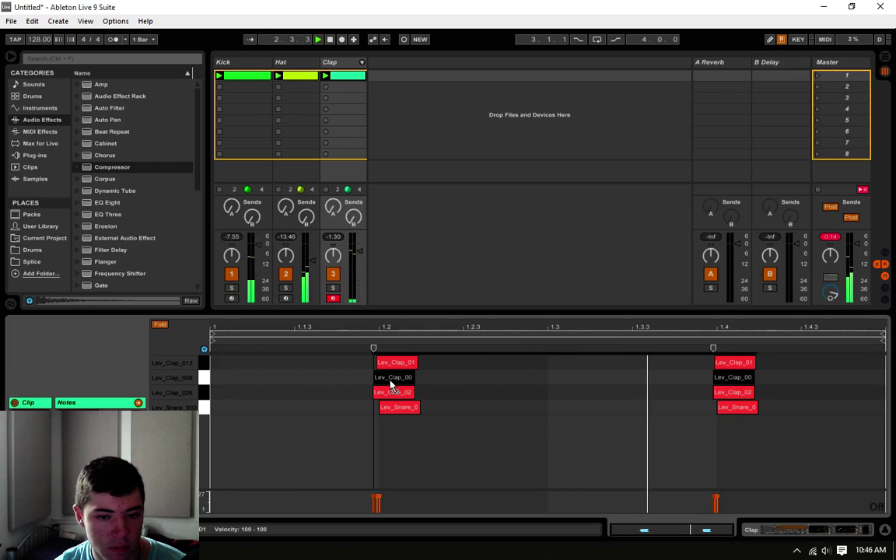
left_click_drag(391, 385, 391, 385)
mouse_move(317, 397)
left_mouse_down()
mouse_move(730, 394)
mouse_move(732, 380)
left_mouse_up()
left_click(644, 391)
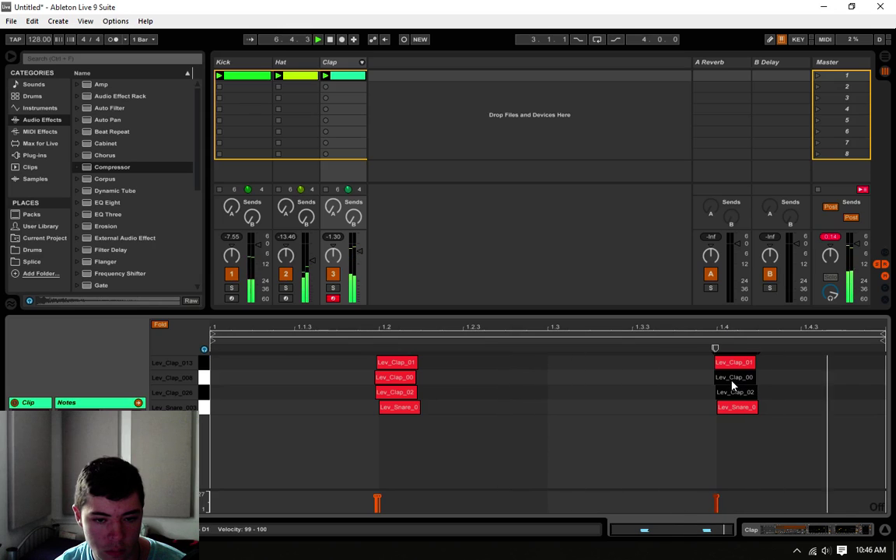
left_click(810, 530)
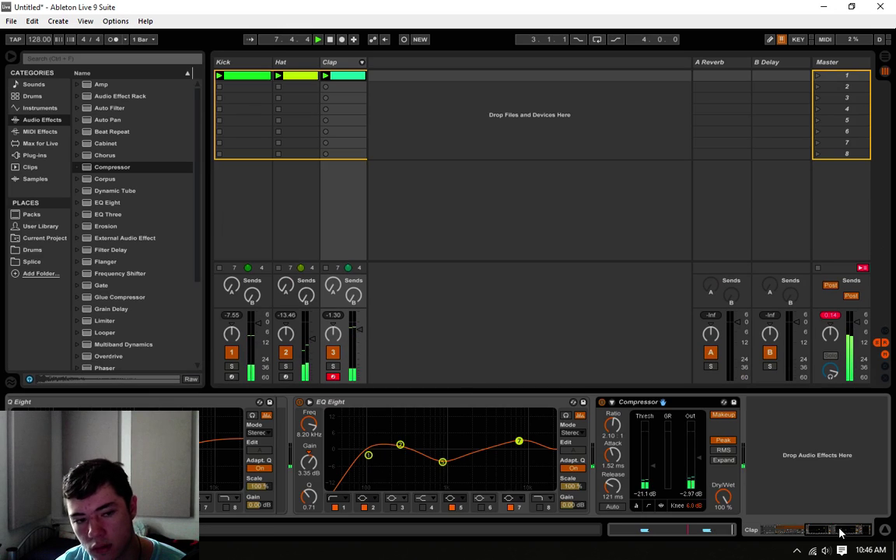
key("space")
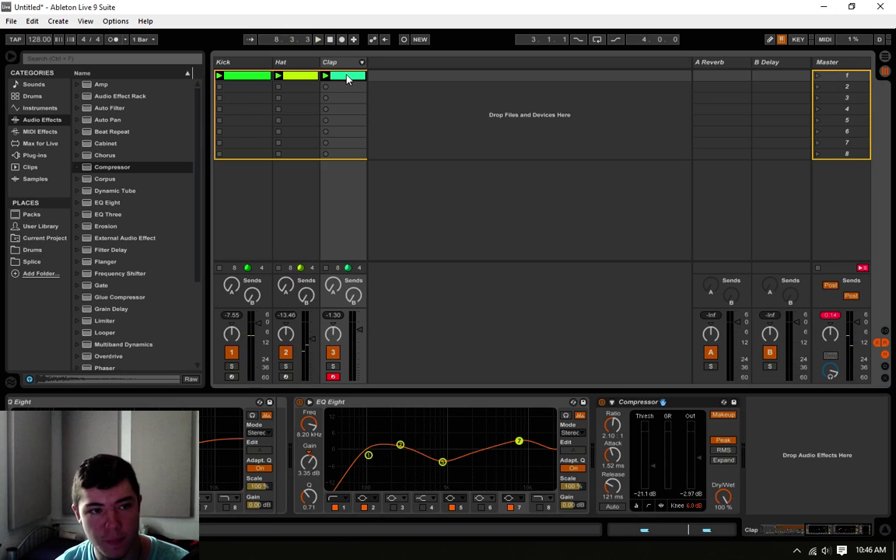
Load the Serum plug-in onto a new track after Clap and close its window.
left_click(34, 156)
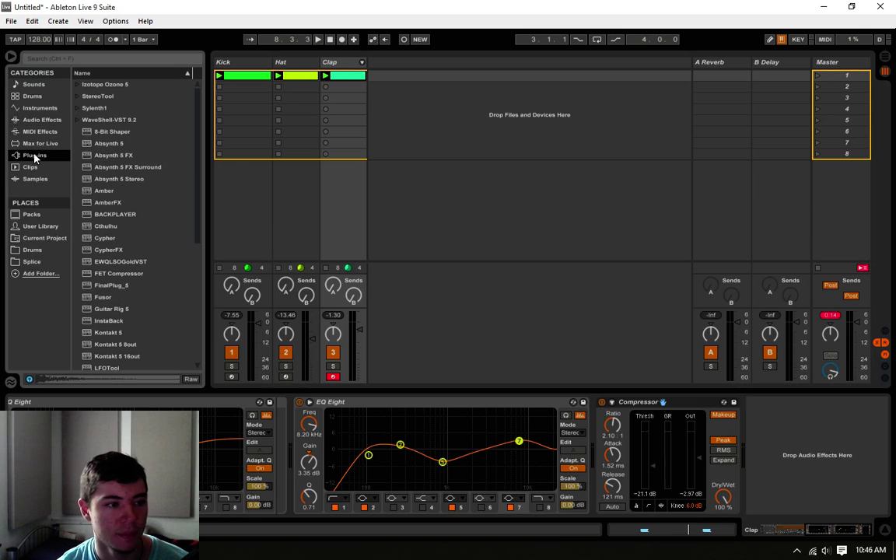
scroll(125, 261, "down", 5)
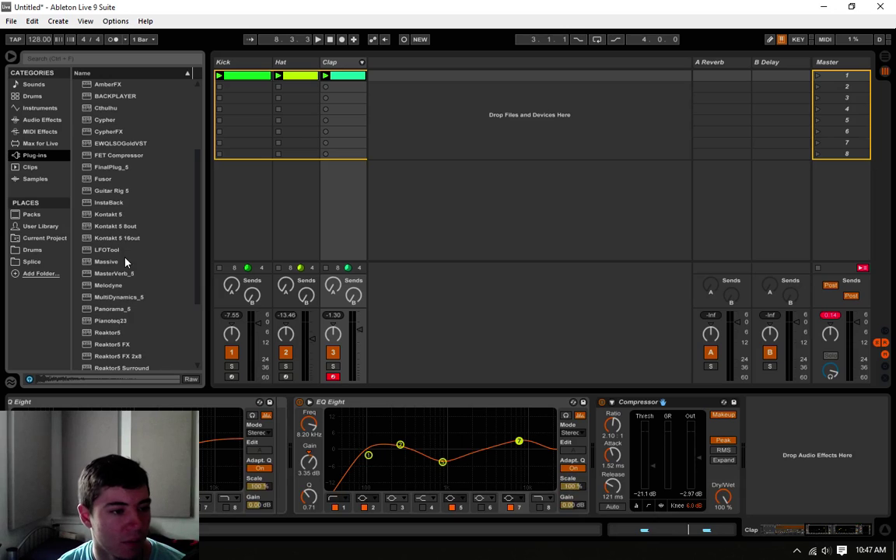
scroll(124, 262, "down", 2)
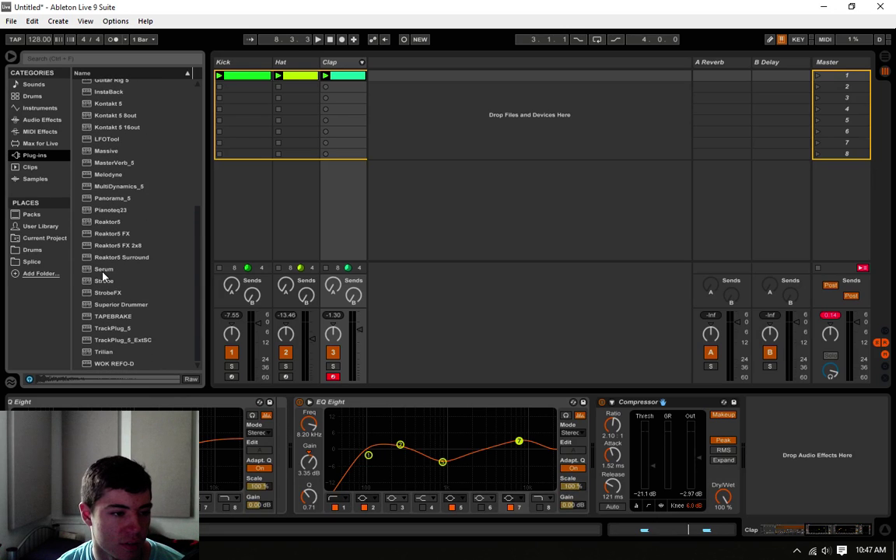
left_click_drag(103, 272, 342, 169)
left_click_drag(449, 100, 448, 96)
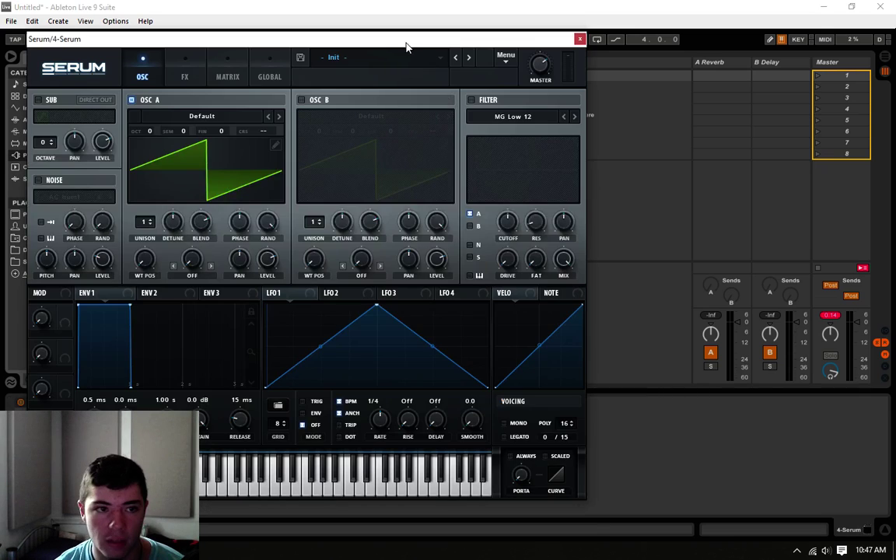
left_click_drag(406, 47, 895, 63)
Group the Kick, Hat and Clap tracks.
left_click(346, 63)
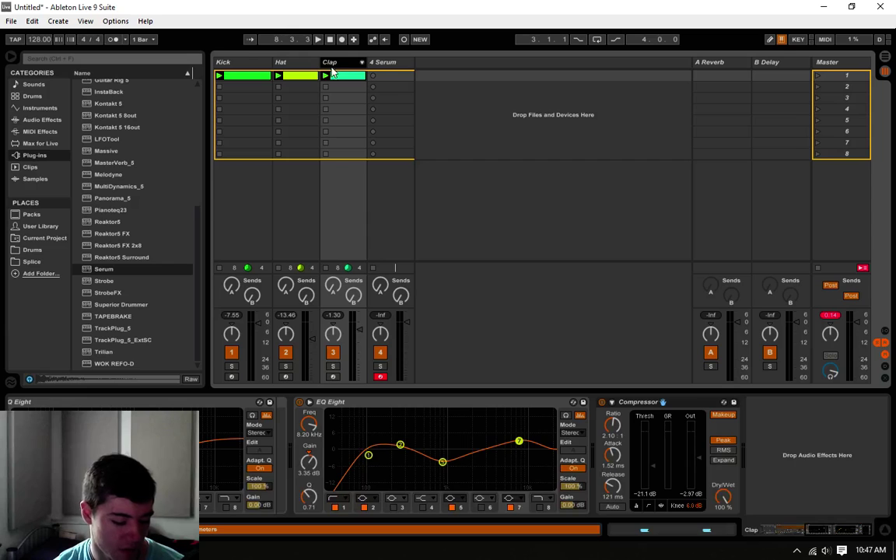
left_click(238, 64)
right_click(342, 62)
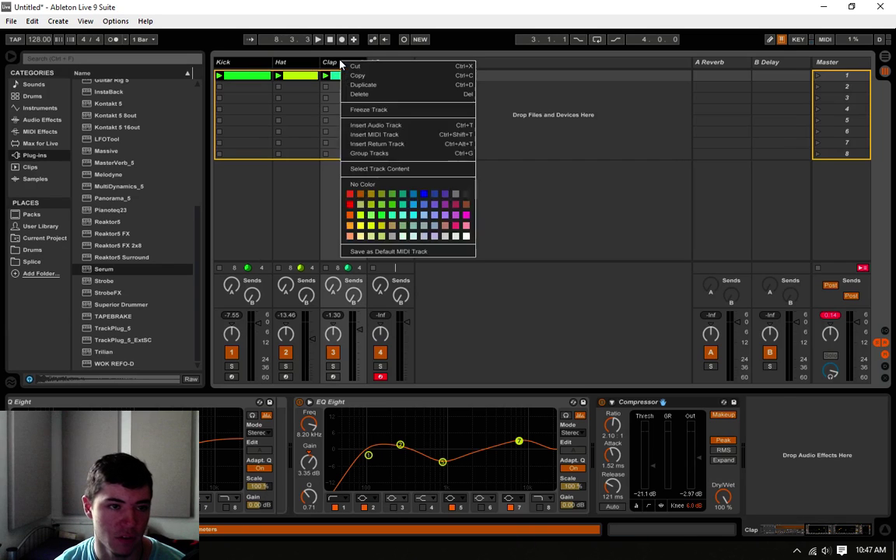
left_click(368, 153)
Rename the new group track as Drums.
right_click(227, 73)
left_click(272, 115)
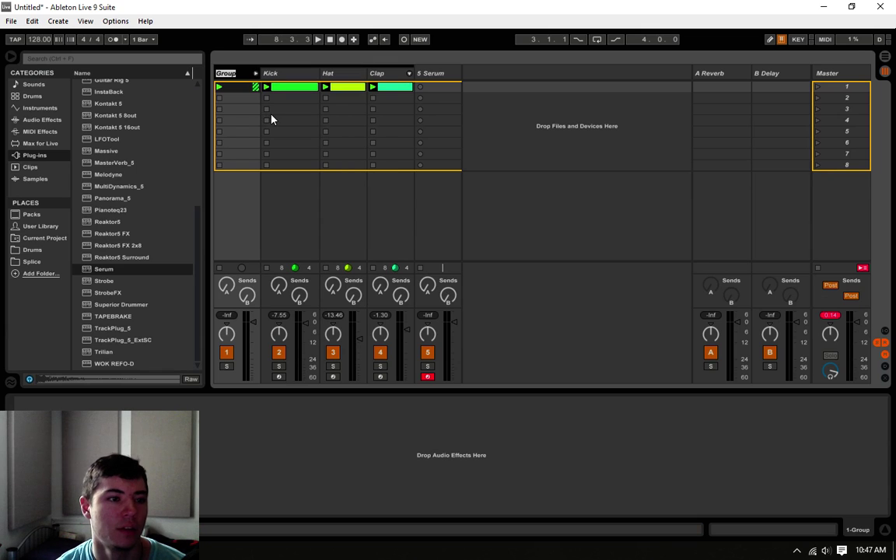
type("Drums")
key("Return")
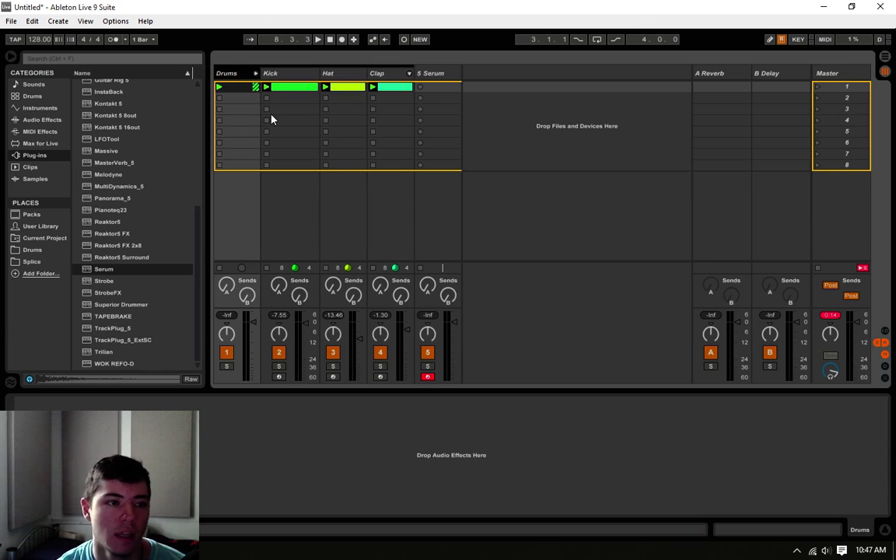
Colour the Drums group magenta, assign that colour to its Kick, Hat and Clap tracks, and fold the group.
right_click(247, 74)
left_click(372, 235)
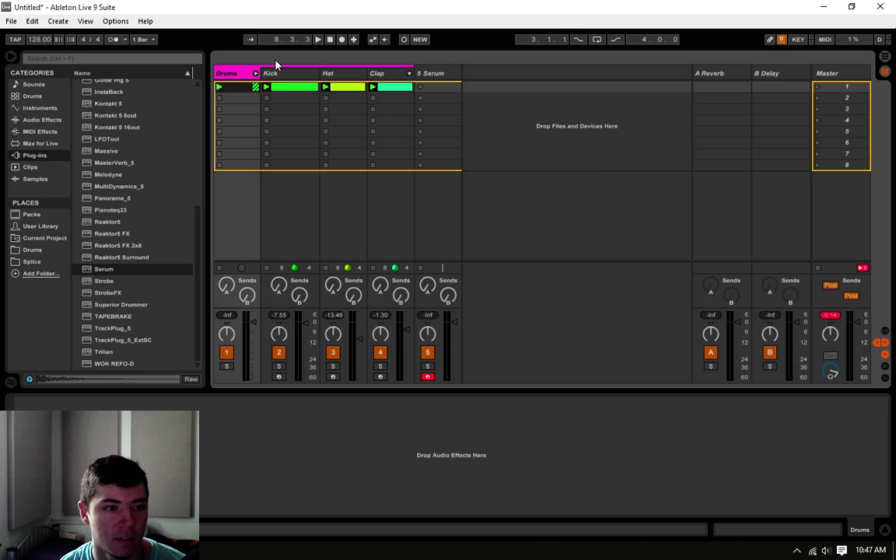
left_click(386, 75)
left_click(283, 74)
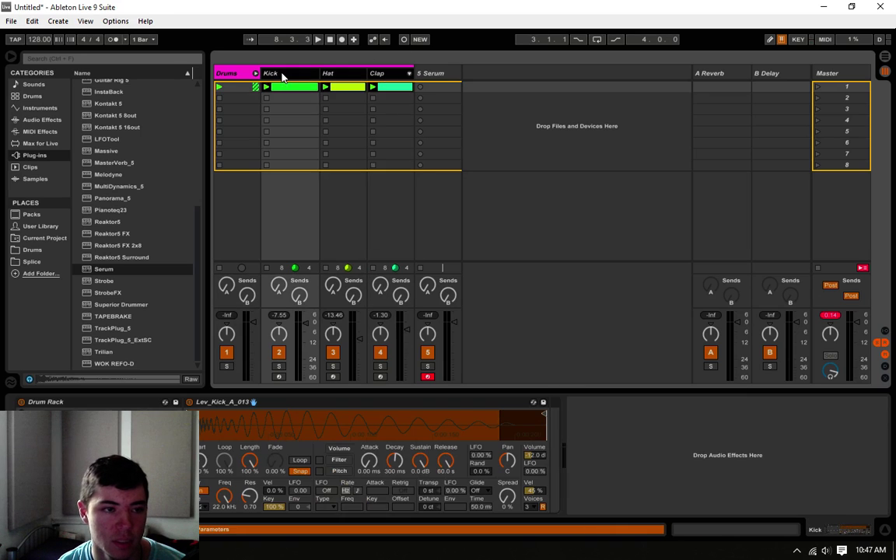
right_click(283, 73)
left_click(407, 200)
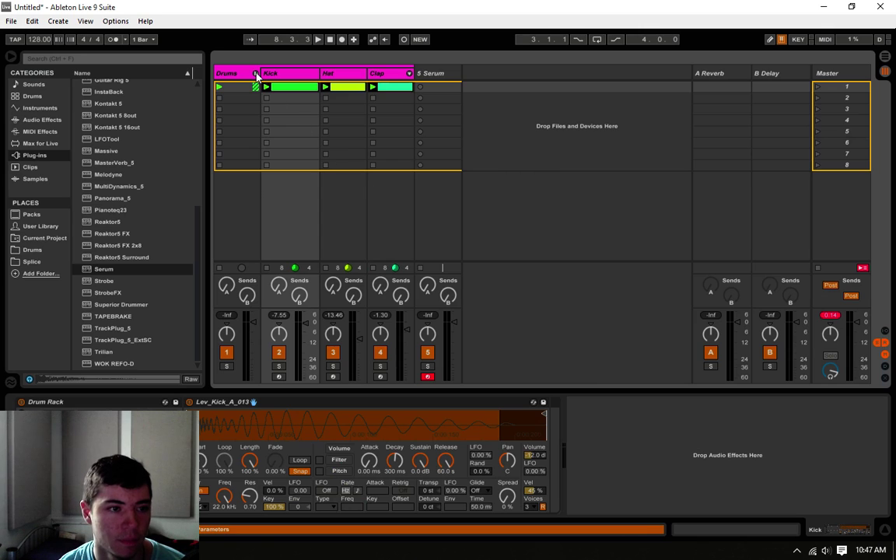
left_click(256, 74)
Rename the Serum track as Bass, moving its open plug-in window out of the way.
left_click(275, 65)
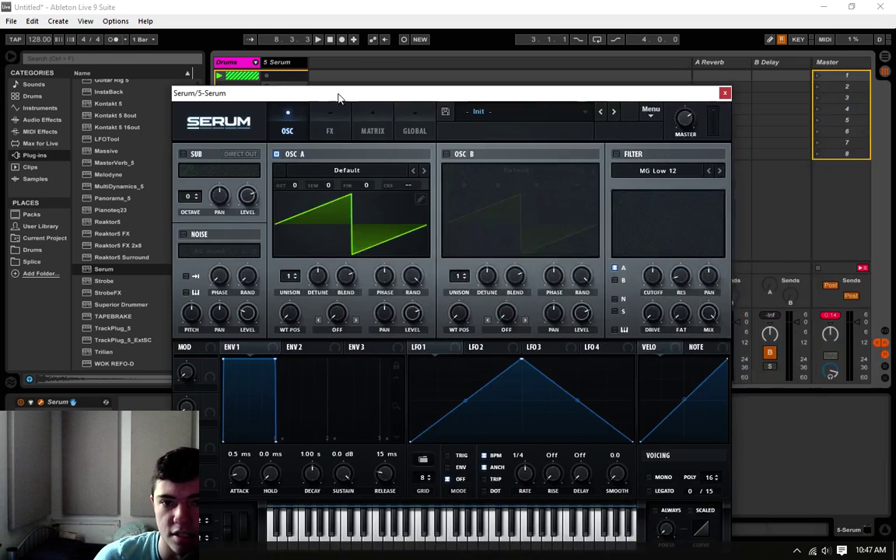
left_click_drag(340, 95, 512, 50)
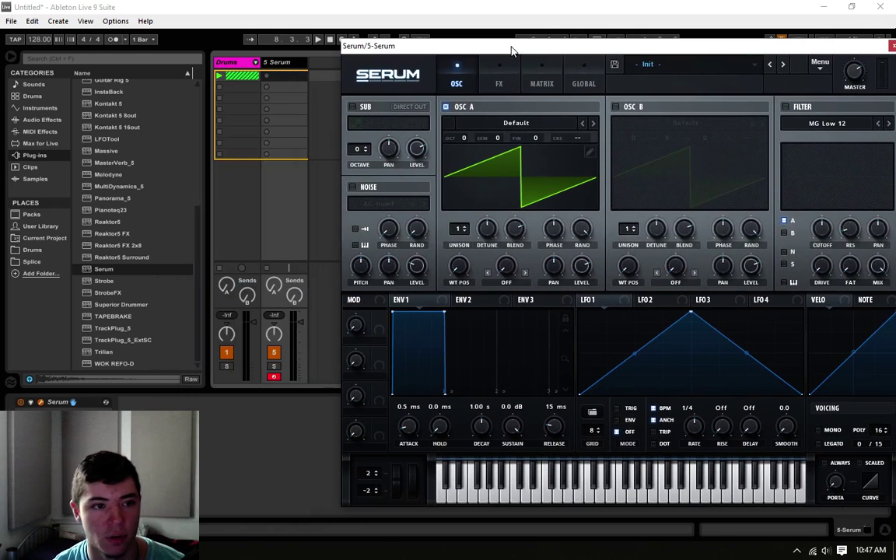
right_click(298, 70)
left_click(311, 117)
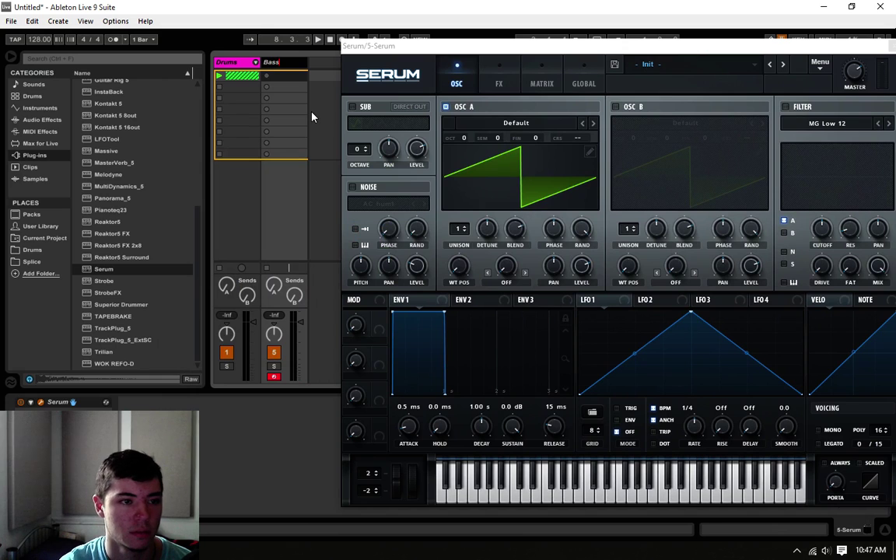
Try Serum's OSC A octave at -1, return it to 0, and close the plug-in window.
left_click_drag(488, 49, 400, 39)
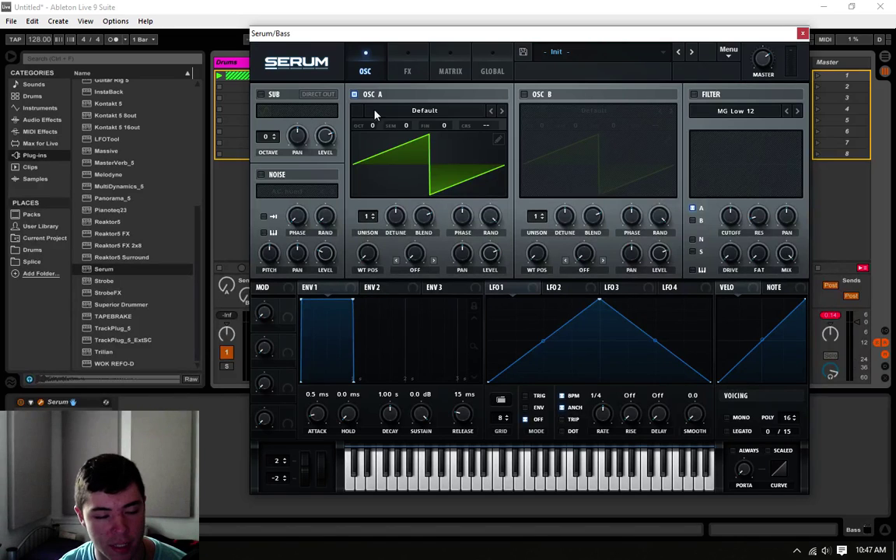
left_click_drag(370, 130, 359, 140)
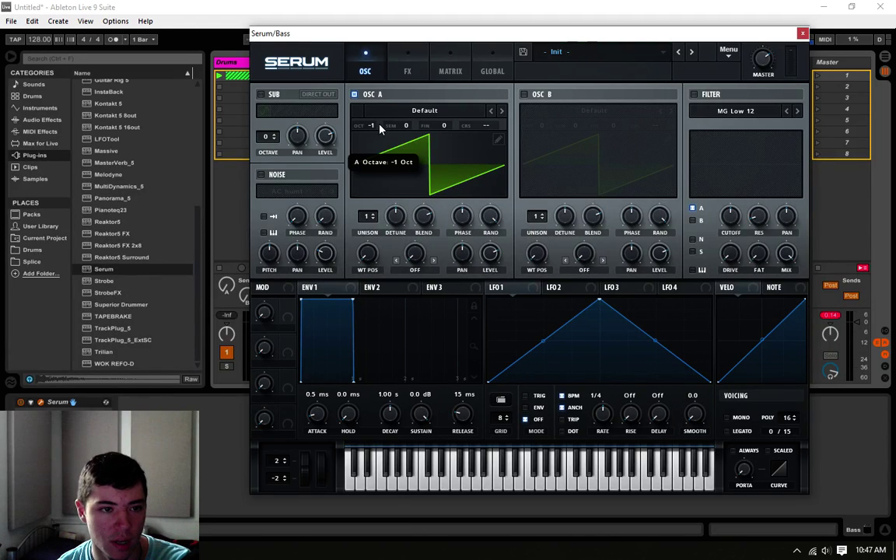
left_click_drag(377, 129, 387, 125)
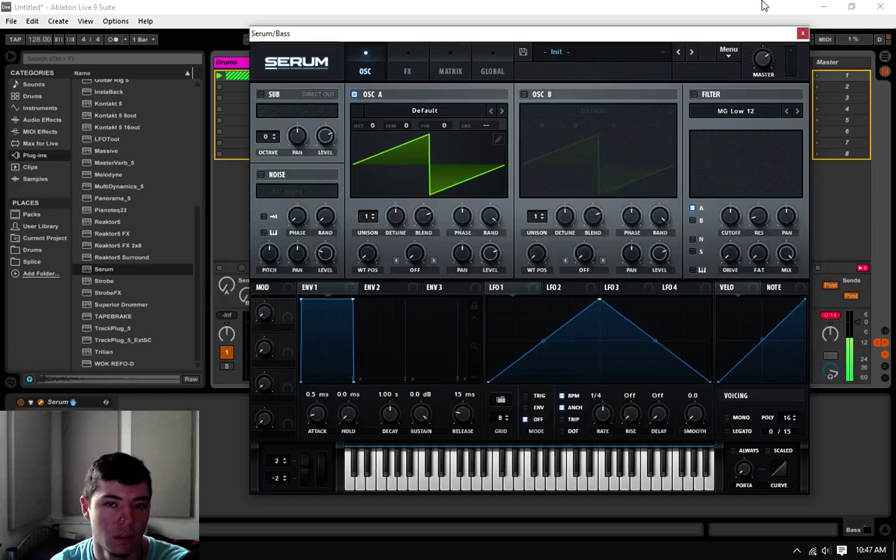
left_click(803, 35)
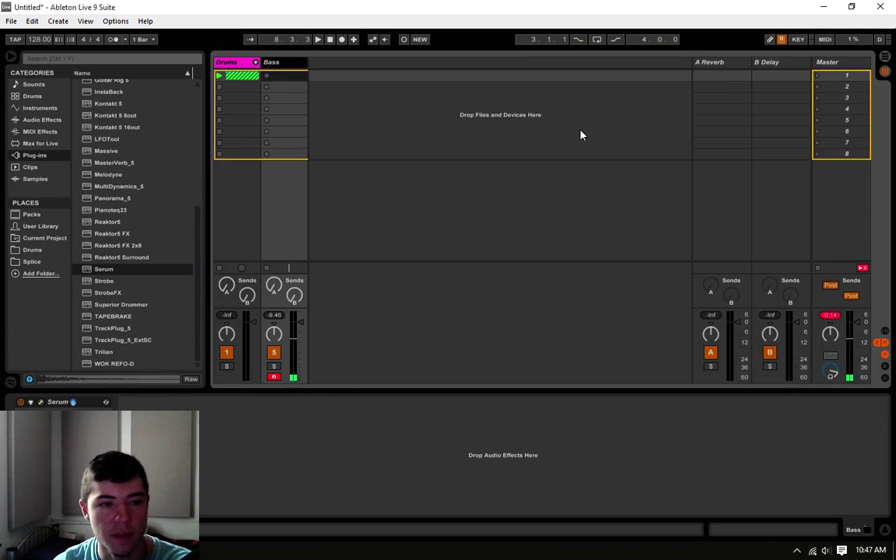
Create a one-bar MIDI clip in the first Bass slot with 1/16 notes of one pitch at 1.1.3, 1.2.3, 1.3.3 and 1.4.3.
double_click(292, 76)
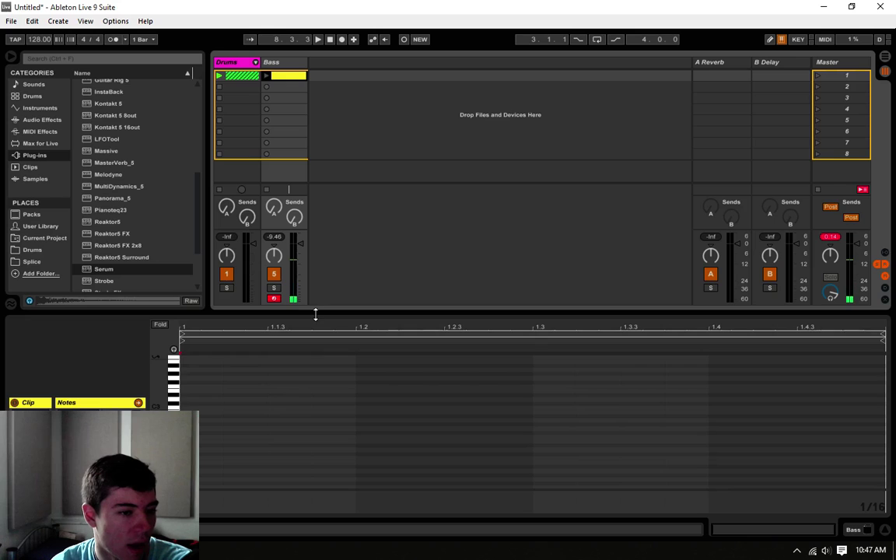
left_click_drag(315, 312, 323, 282)
left_click(272, 413)
scroll(272, 413, "down", 3)
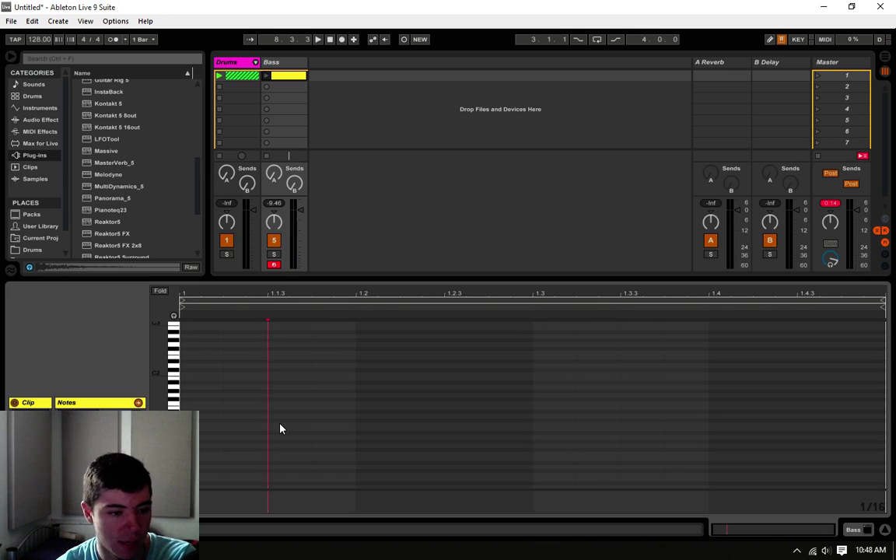
left_click(280, 428)
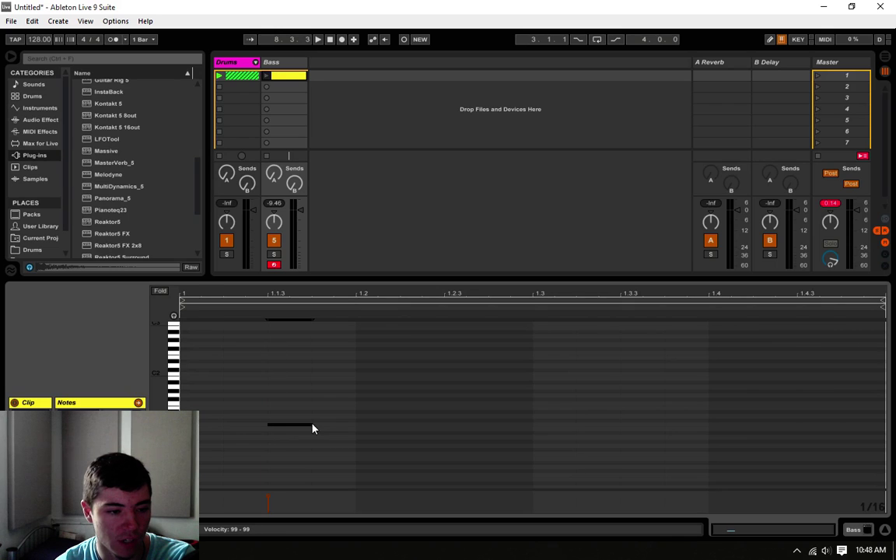
left_click(459, 428)
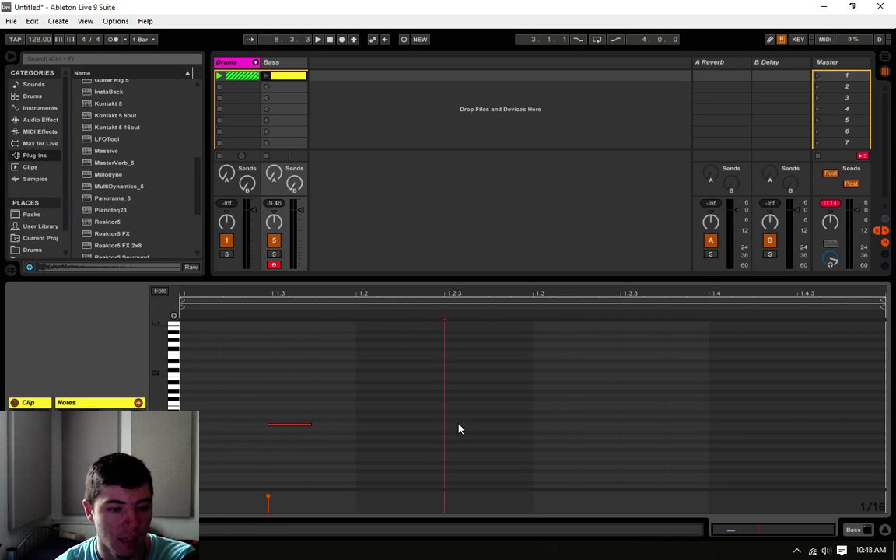
left_click(636, 427)
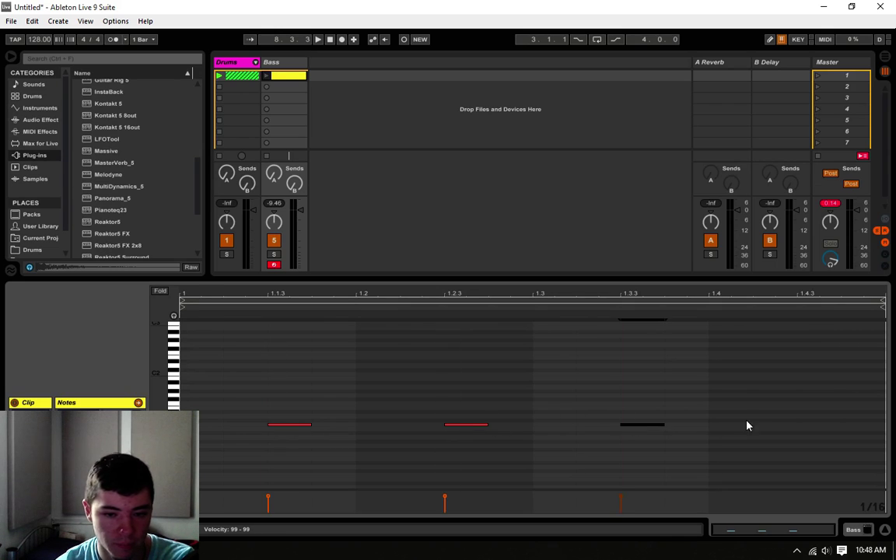
left_click(807, 426)
Turn on note preview in the Bass clip and launch the clip to play along with the drums.
left_click_drag(828, 370, 181, 489)
left_click(213, 381)
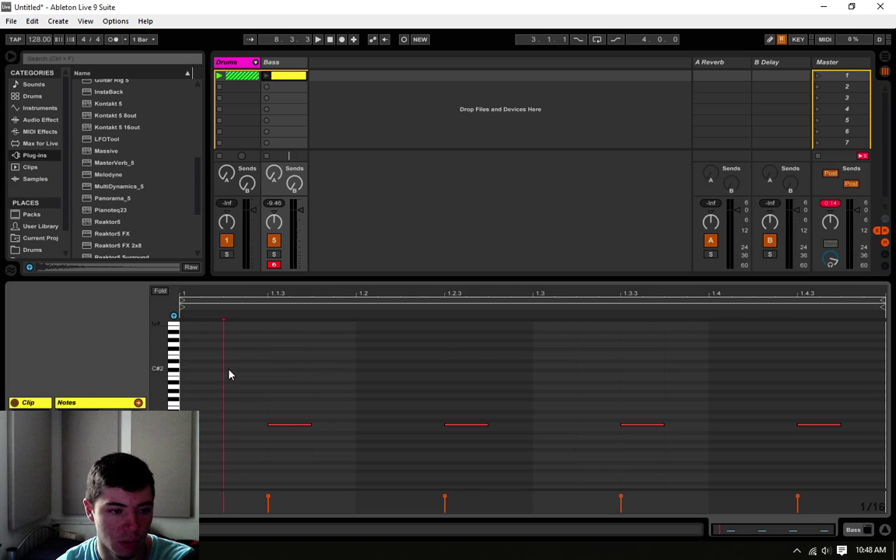
mouse_move(228, 371)
left_mouse_down()
mouse_move(664, 372)
mouse_move(823, 397)
mouse_move(854, 461)
mouse_move(841, 410)
mouse_move(843, 476)
left_mouse_up()
left_click(811, 356)
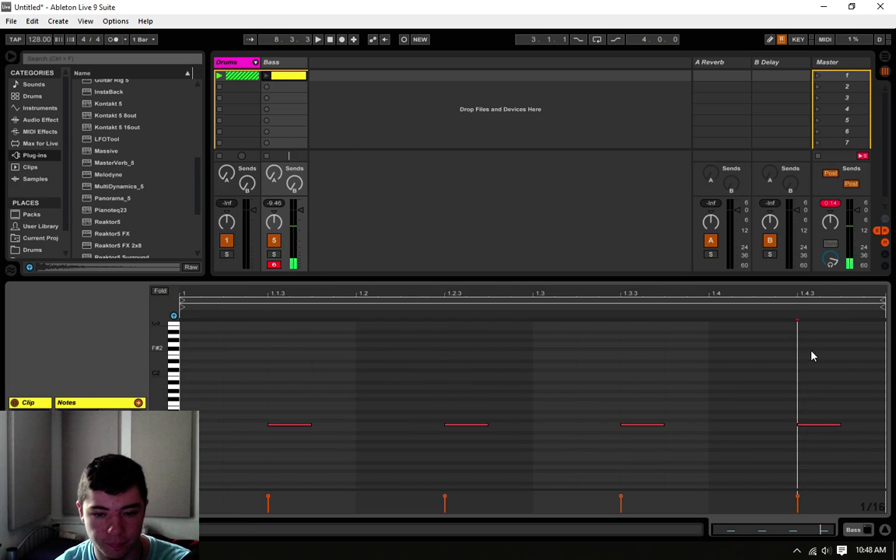
left_click(267, 76)
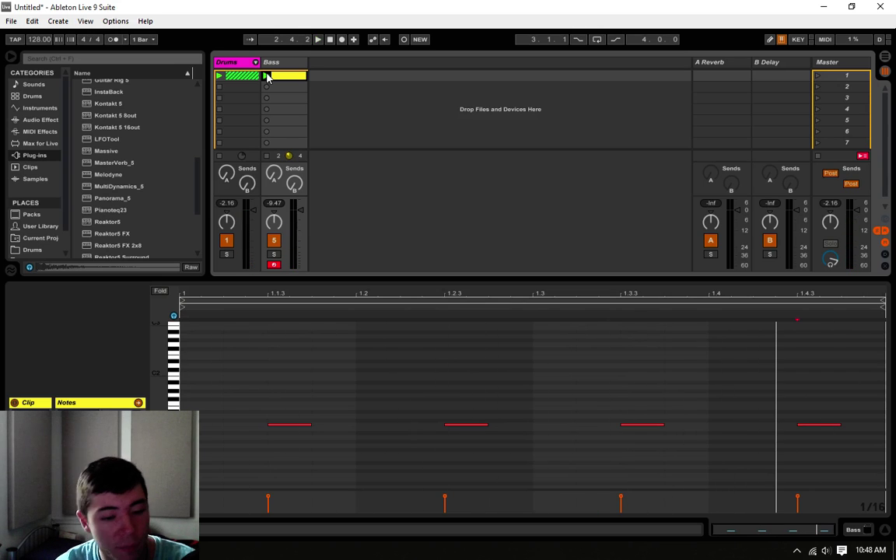
Audition the Bass clip's pitch by selecting single notes and all four notes together.
left_click(645, 426)
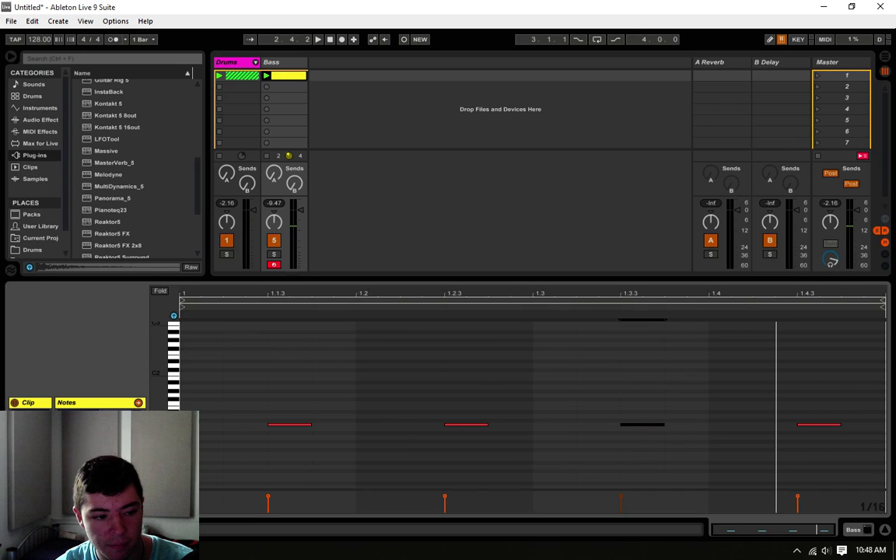
key("ctrl+a")
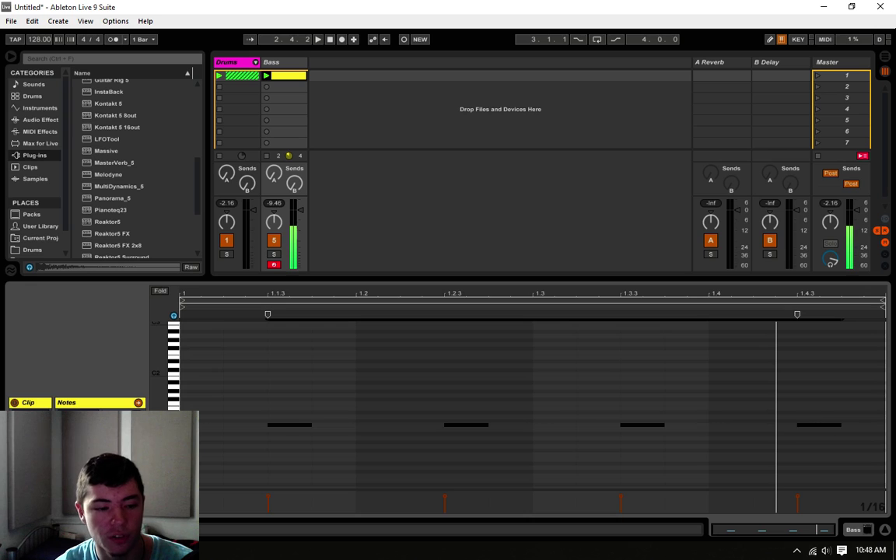
left_click(210, 409)
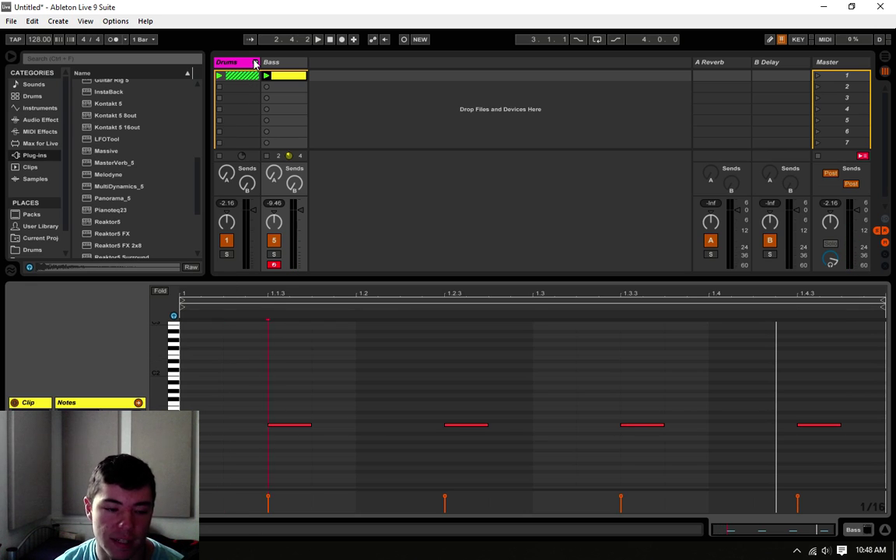
left_click(294, 425)
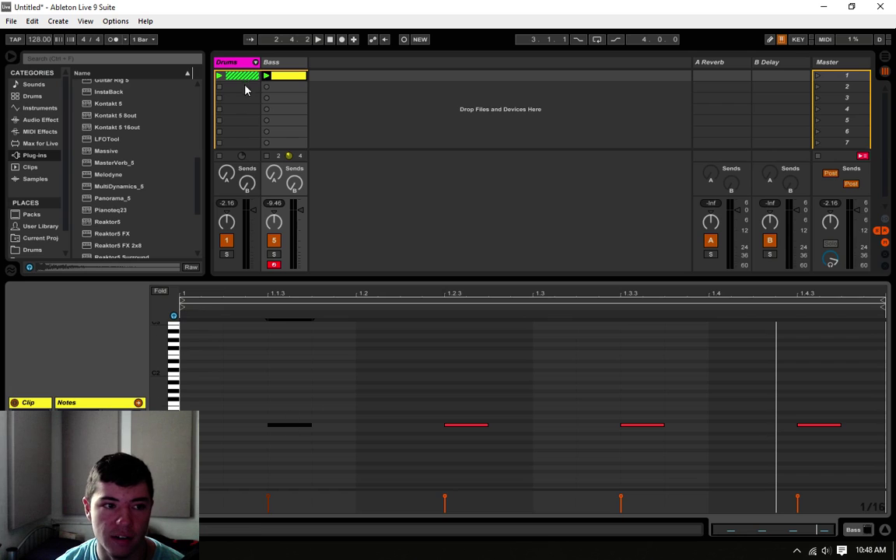
Unfold the Drums group and show the Kick track's Drum Rack devices.
left_click(255, 63)
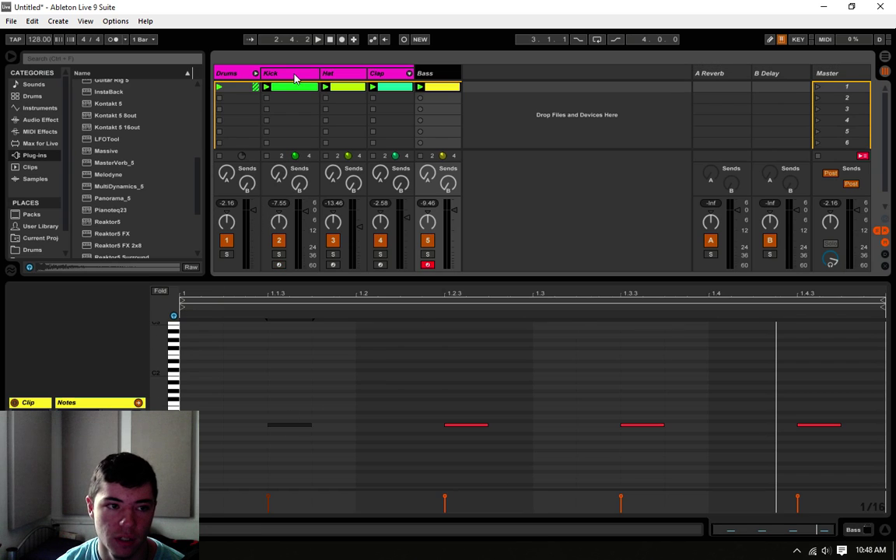
left_click(296, 86)
left_click(848, 533)
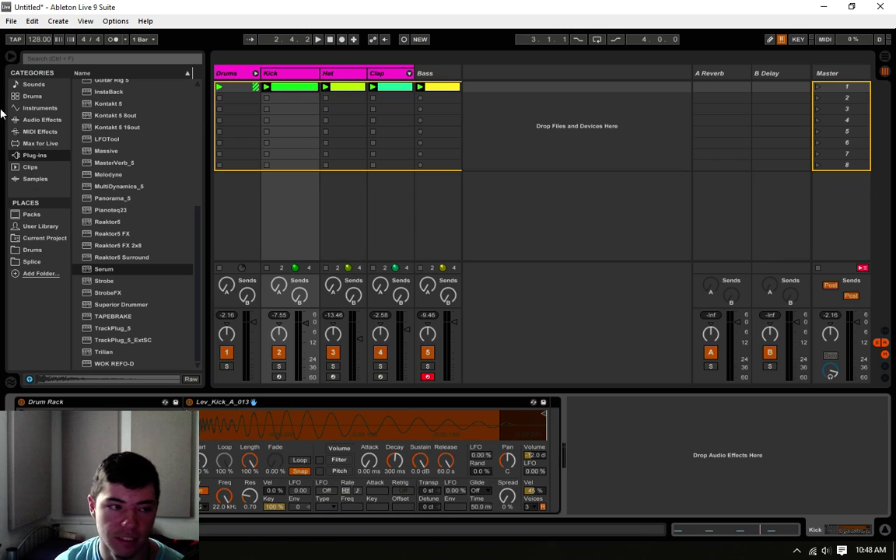
Widen the browser and expand the Drums - Kicks folder of the Black Octopus Leviathan pack in the Drums place.
left_click(38, 254)
scroll(153, 271, "up", 5)
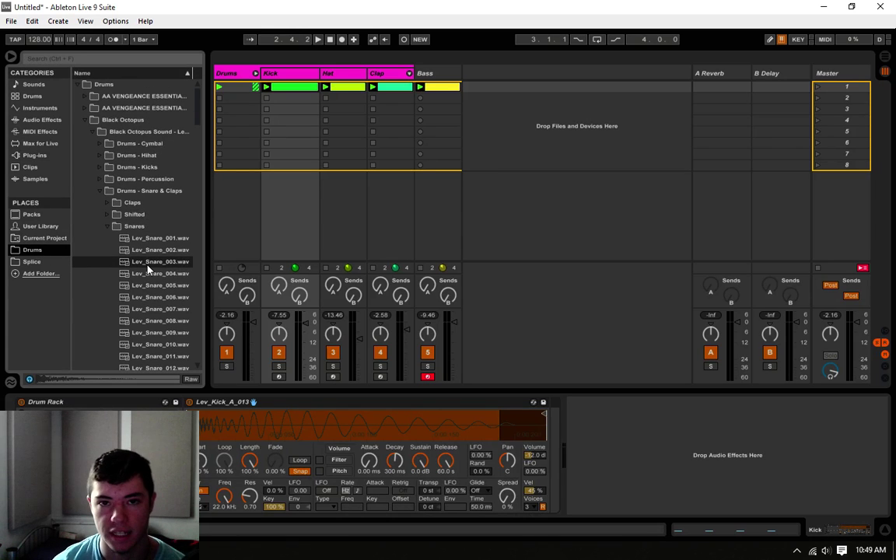
scroll(148, 270, "down", 5)
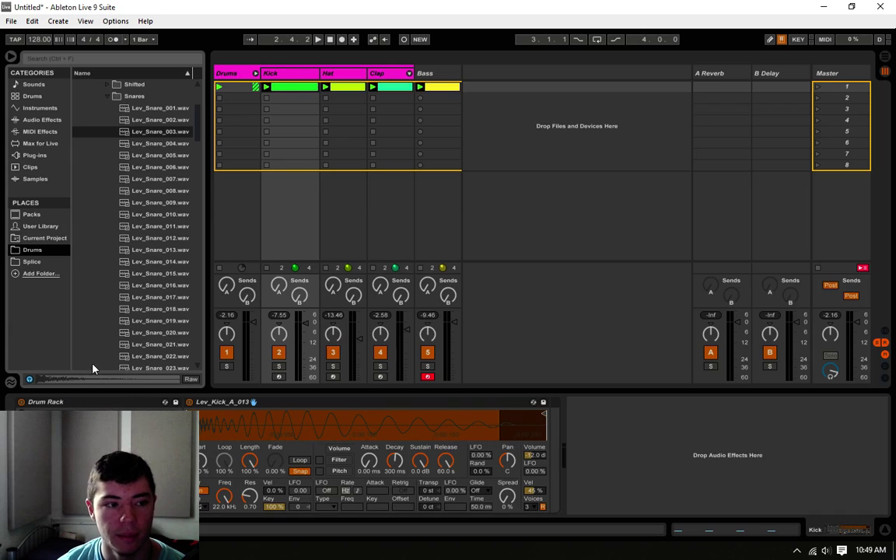
left_click_drag(209, 160, 225, 159)
scroll(128, 201, "up", 5)
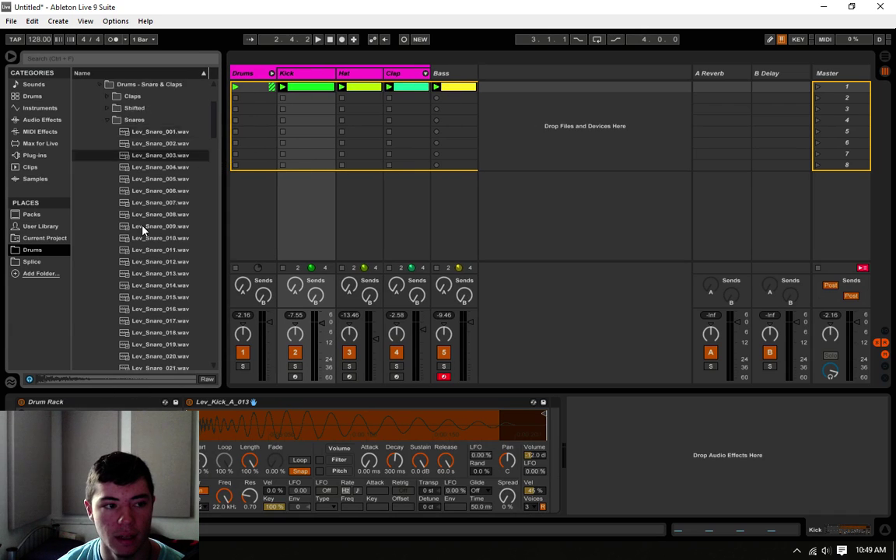
left_click(101, 155)
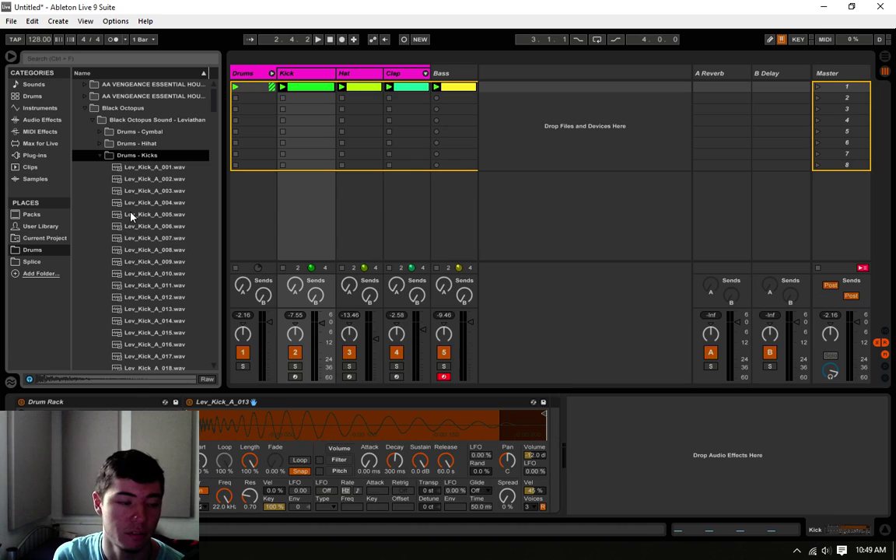
Audition the kick samples Lev_Kick_C_001 through Lev_Kick_C_005 to compare them.
scroll(131, 217, "down", 6)
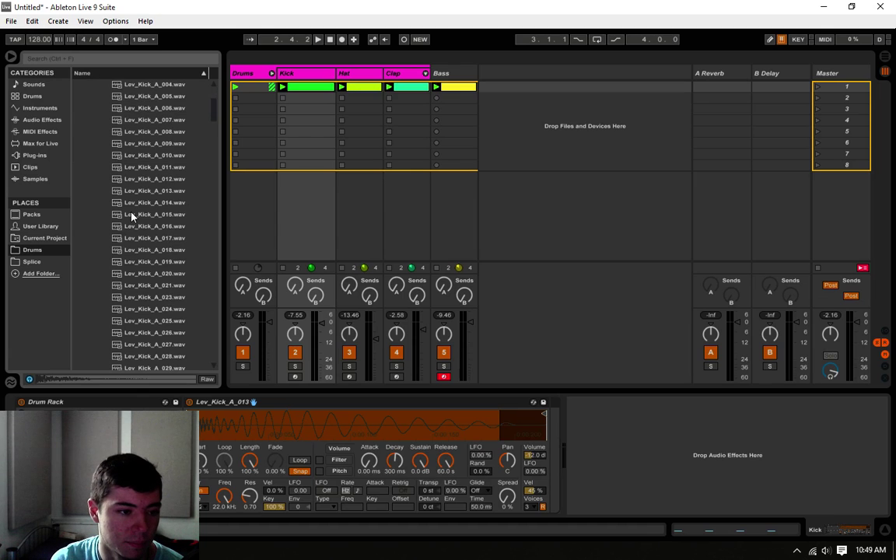
scroll(154, 292, "down", 5)
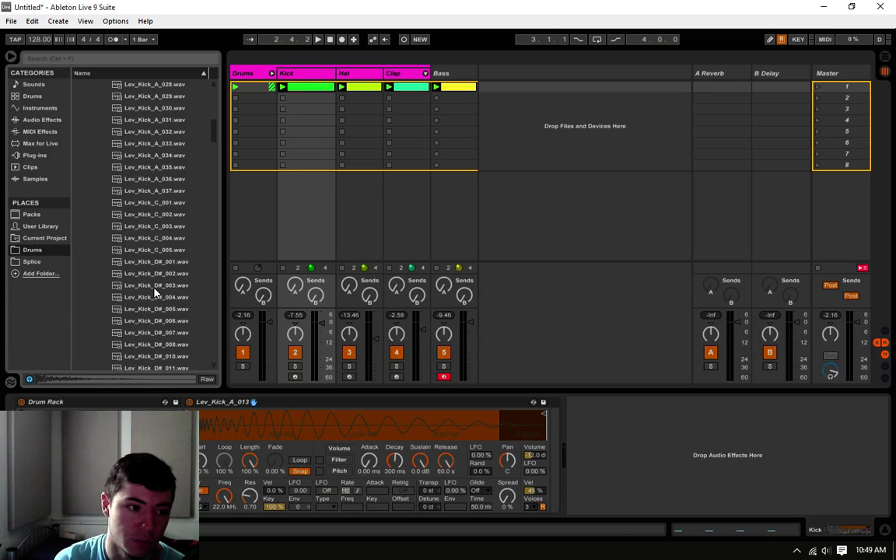
left_click(145, 203)
left_click(154, 214)
left_click(156, 226)
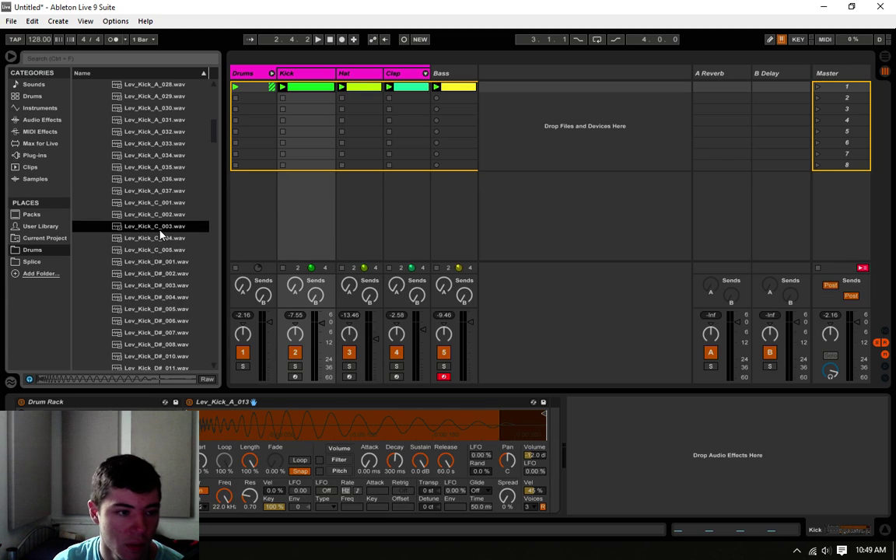
left_click(158, 238)
left_click(158, 251)
left_click(155, 238)
left_click(154, 214)
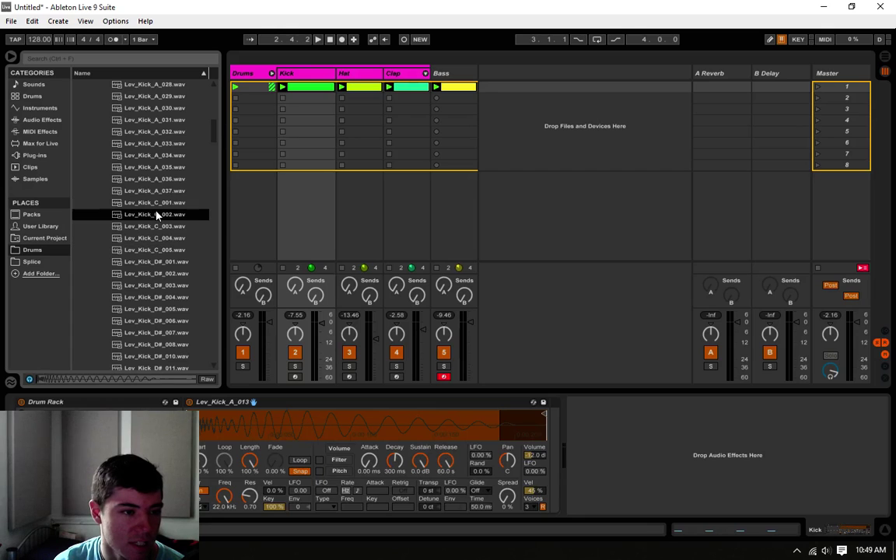
left_click(144, 203)
left_click(155, 225)
left_click(157, 238)
left_click(159, 250)
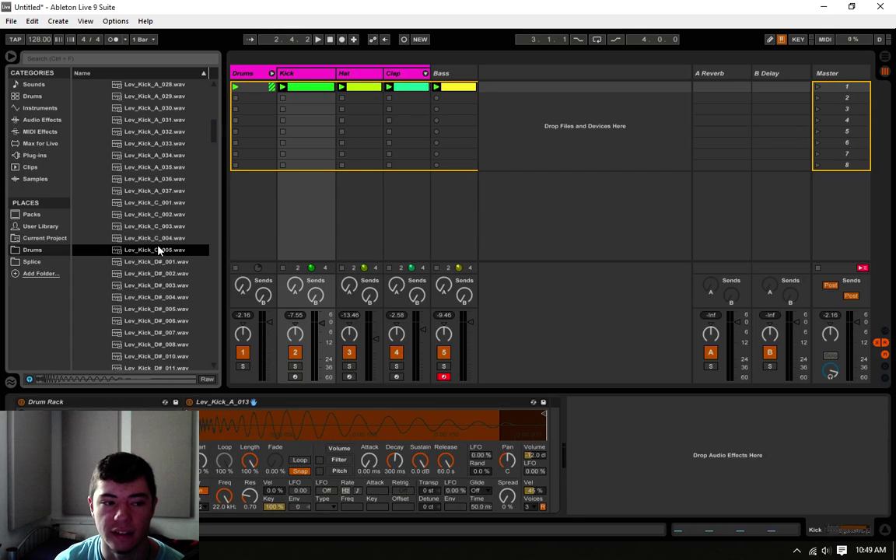
Transpose all four notes of the Bass clip down two semitones.
left_click(457, 95)
left_click(257, 384)
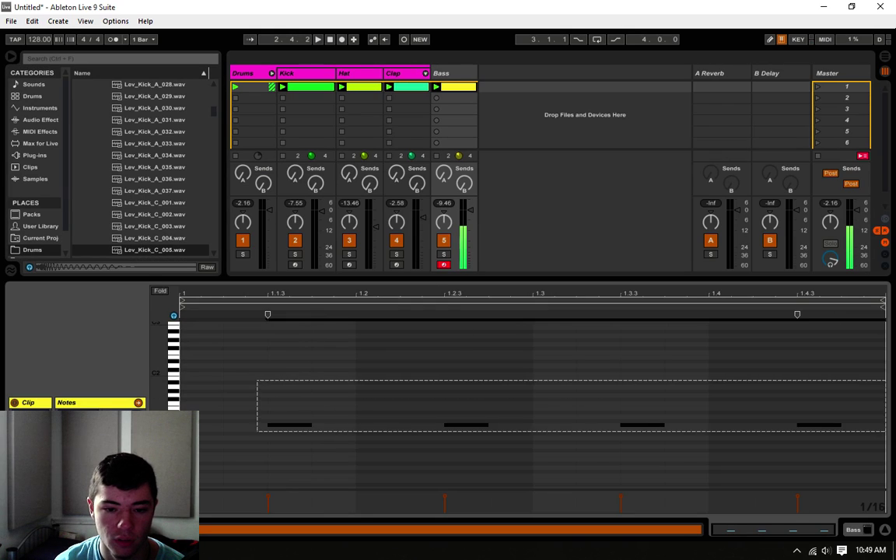
key("Down")
key("Down")
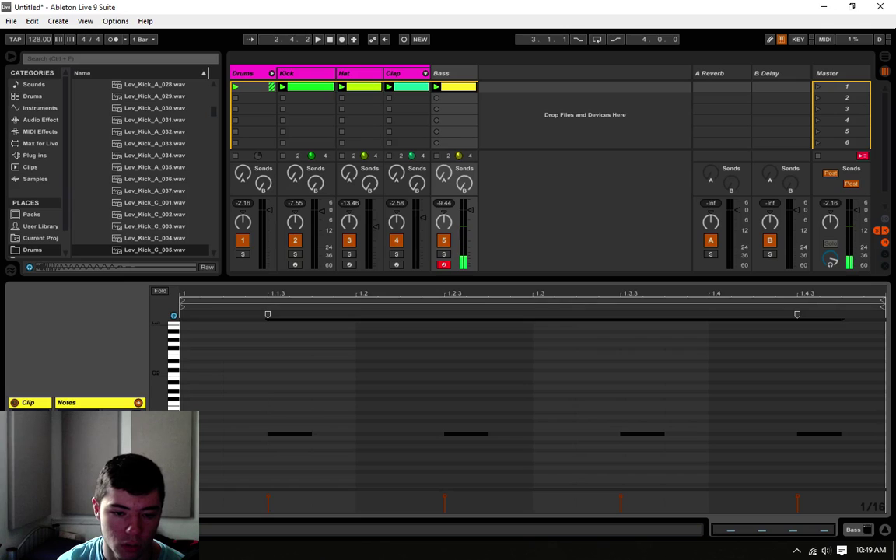
Transpose all four notes of the Bass clip down one semitone.
left_click(299, 435)
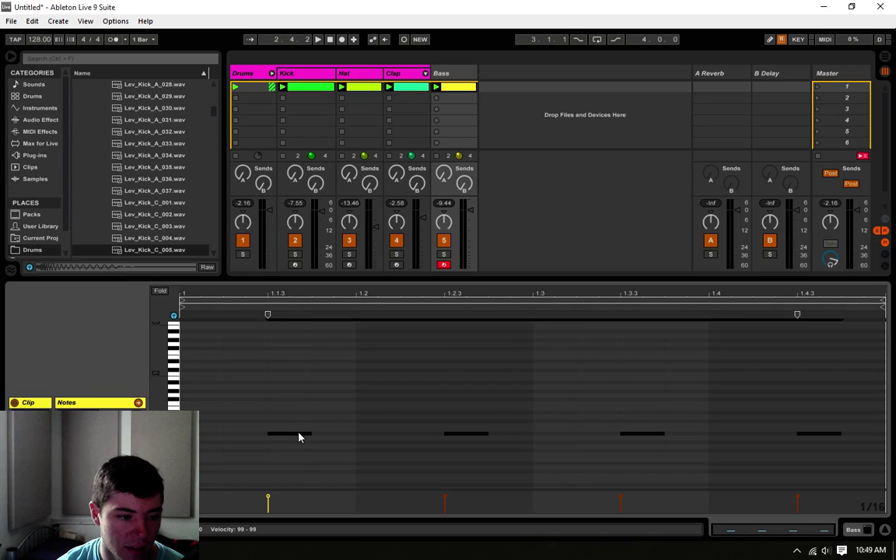
left_click(202, 249)
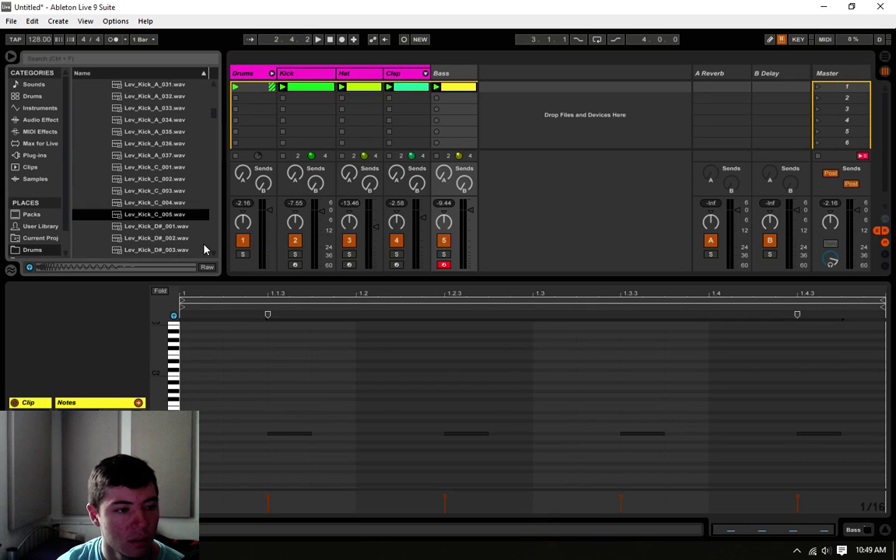
scroll(205, 248, "down", 3)
scroll(205, 247, "down", 3)
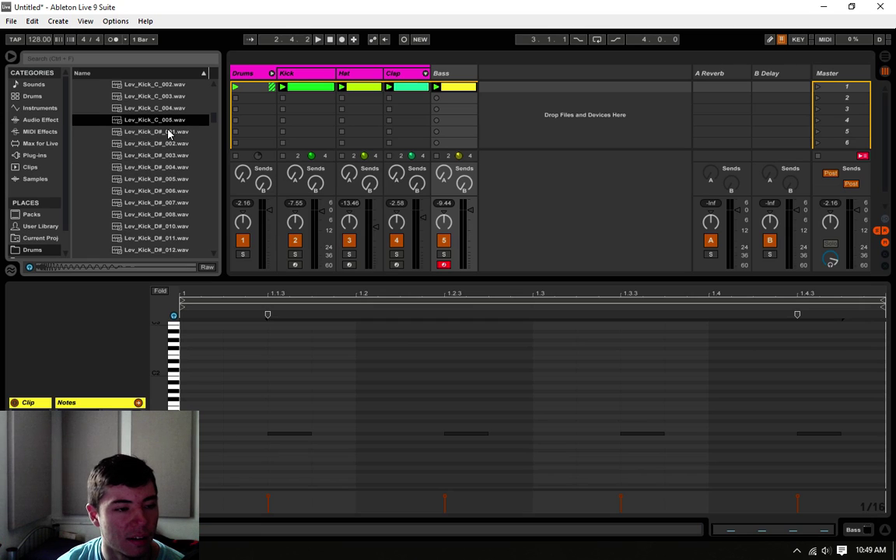
mouse_move(210, 127)
left_mouse_down()
mouse_move(212, 245)
mouse_move(223, 89)
mouse_move(220, 124)
left_mouse_up()
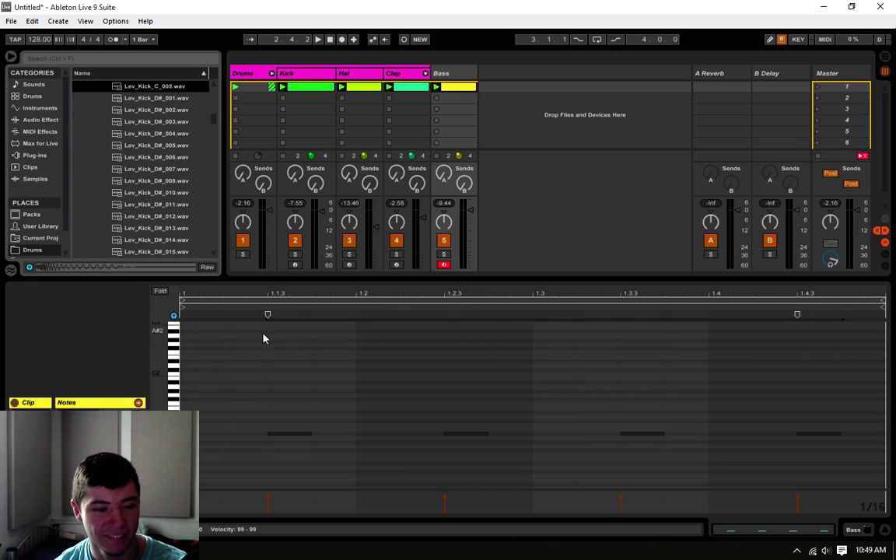
left_click_drag(272, 384, 867, 453)
key("Down")
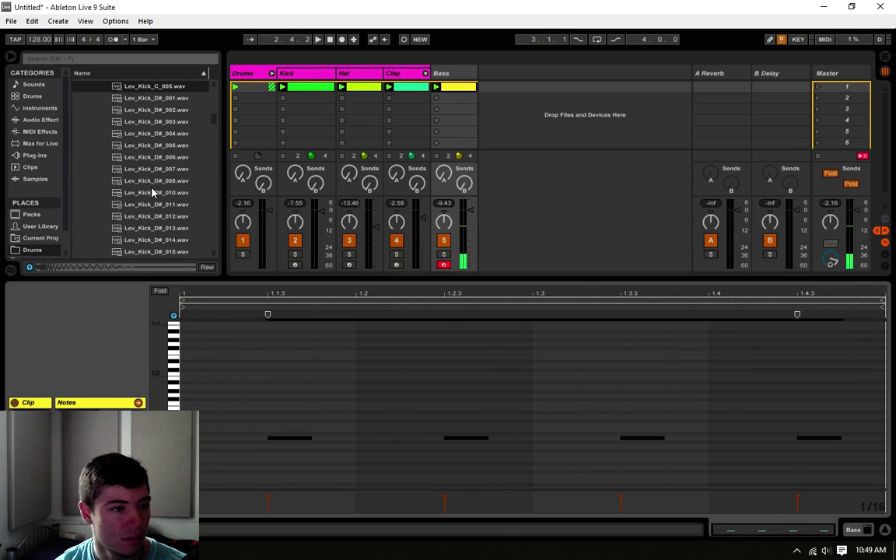
Show the Kick track's Drum Rack and its Lev_Kick_A_013 sample settings.
scroll(155, 191, "up", 2)
scroll(156, 192, "up", 6)
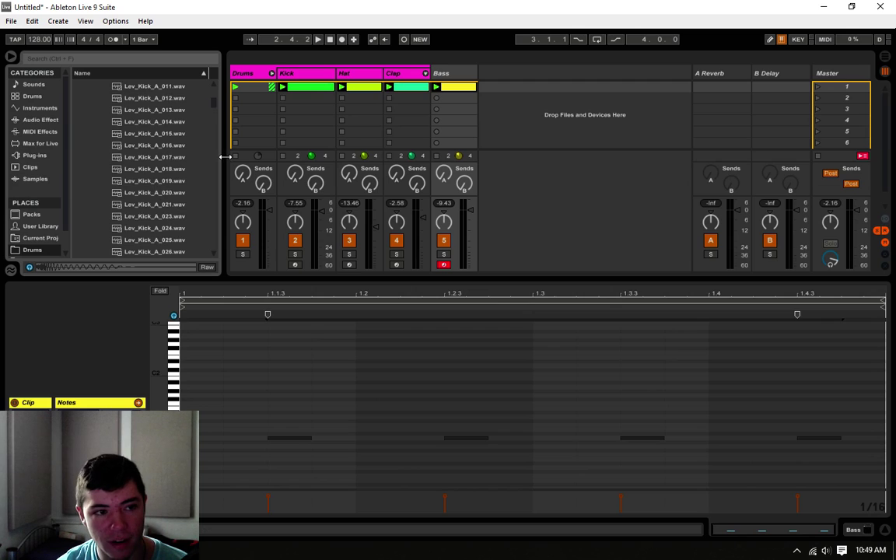
left_click(321, 73)
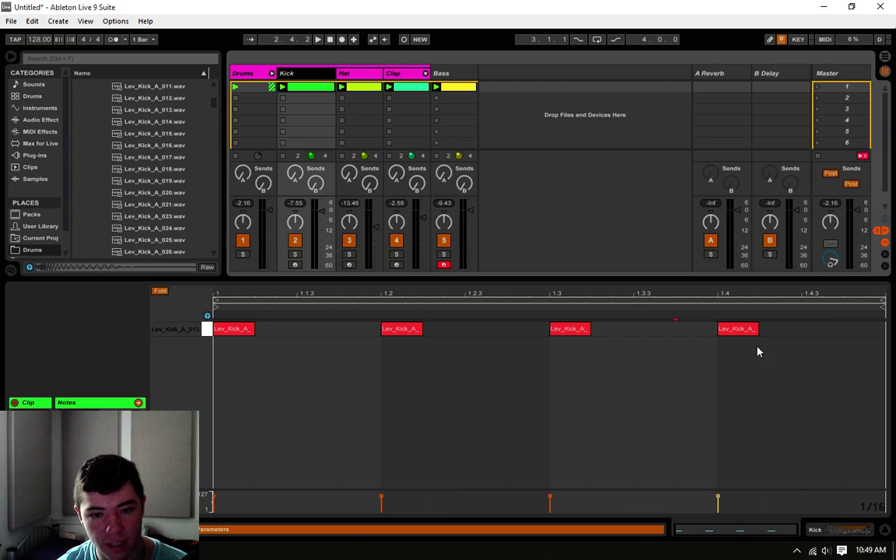
left_click(796, 532)
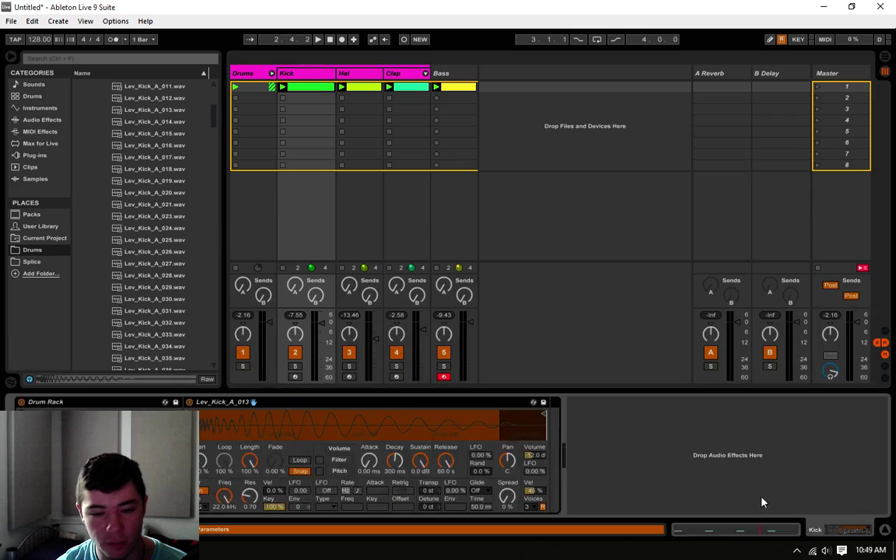
Select the Bass track and play the drums and bass together to check how they fit.
left_click(450, 89)
key("space")
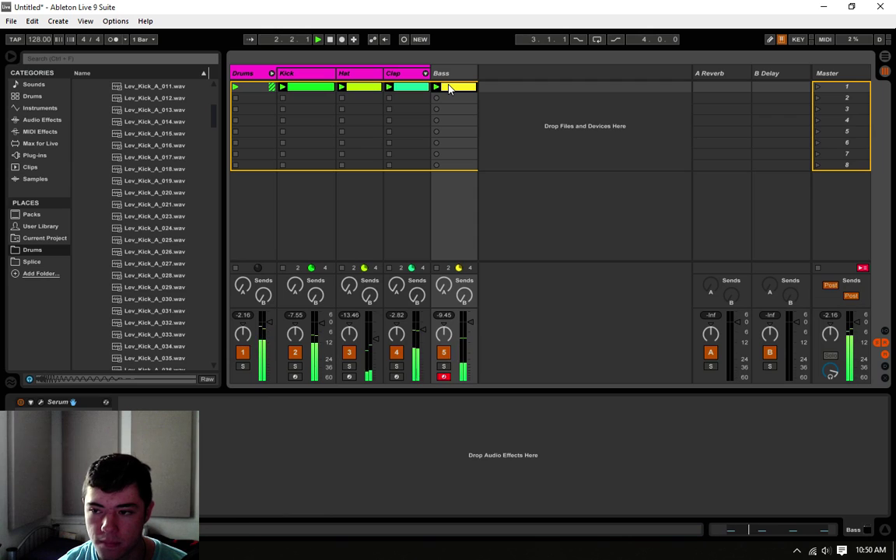
key("space")
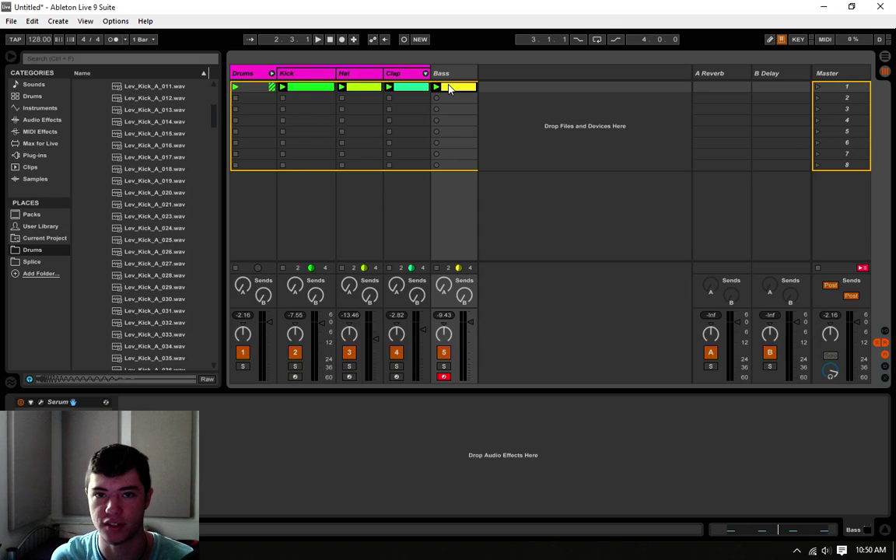
Compare the Kick and Bass tracks' devices and open the Bass clip's notes for review.
left_click(282, 73)
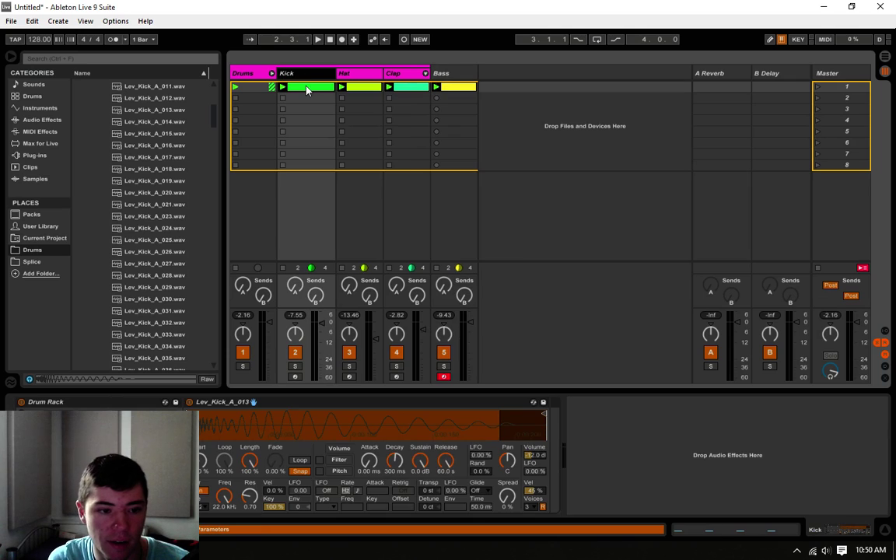
left_click(458, 95)
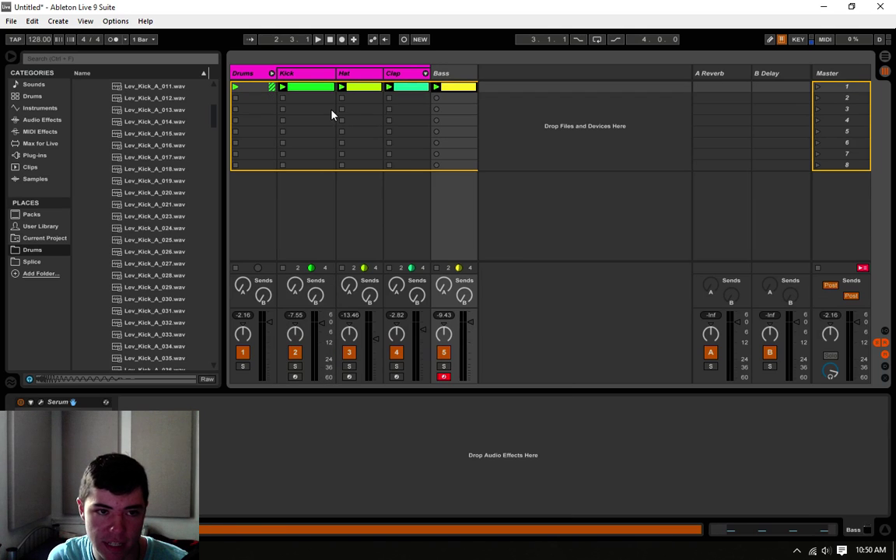
left_click(310, 73)
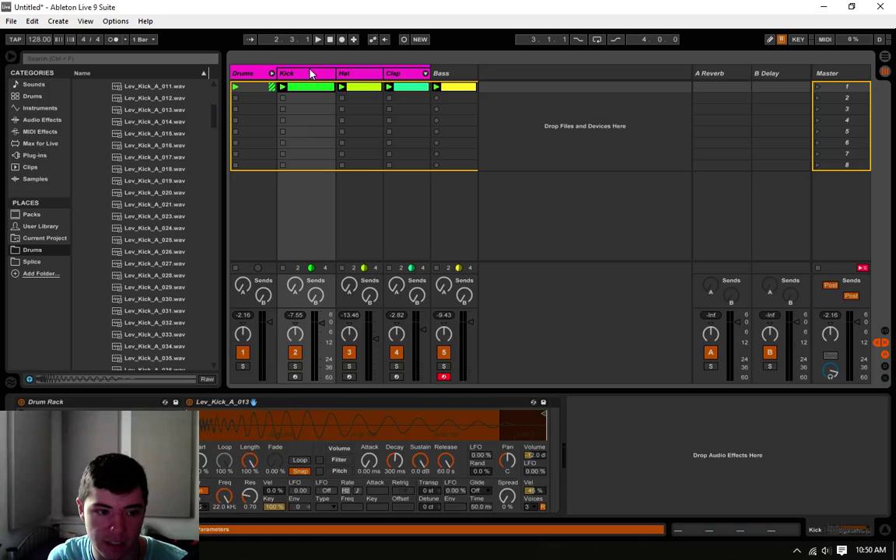
double_click(467, 88)
left_click(446, 416)
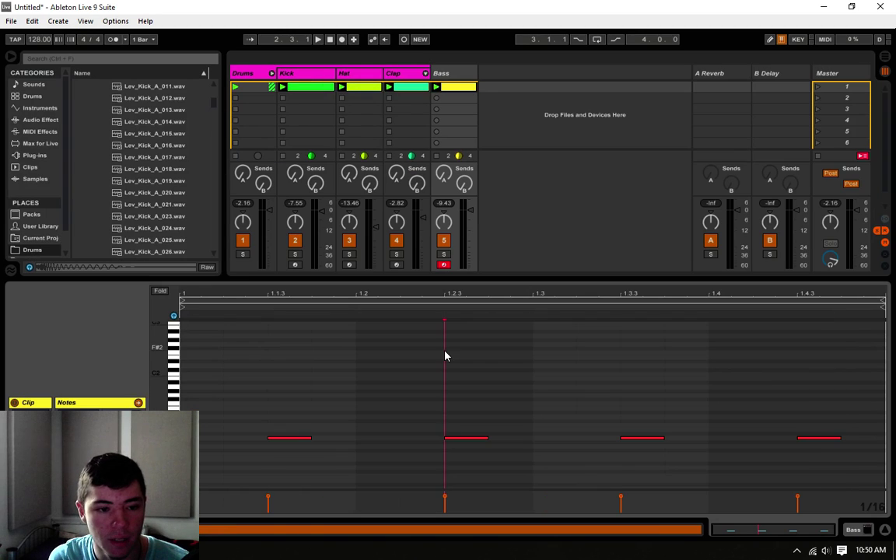
left_click(272, 397)
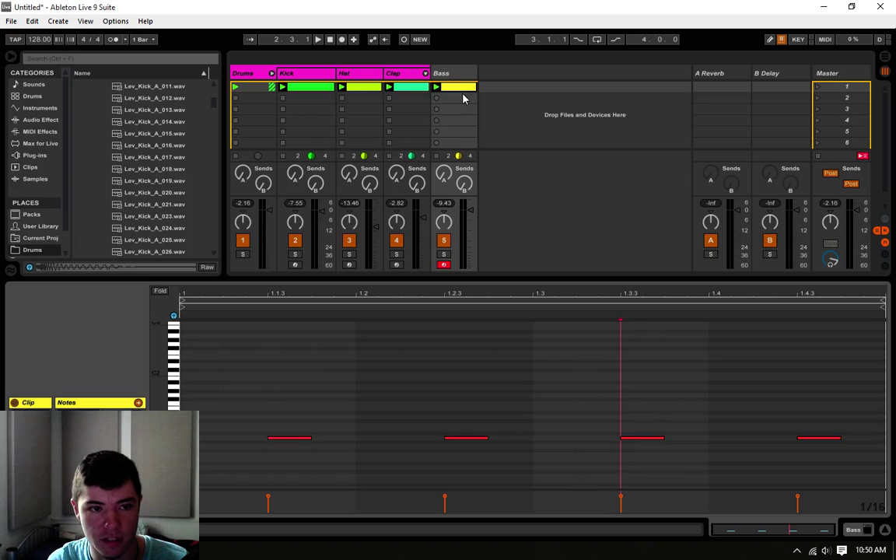
Colour the Bass track yellow to match its clip.
left_click(450, 73)
right_click(450, 72)
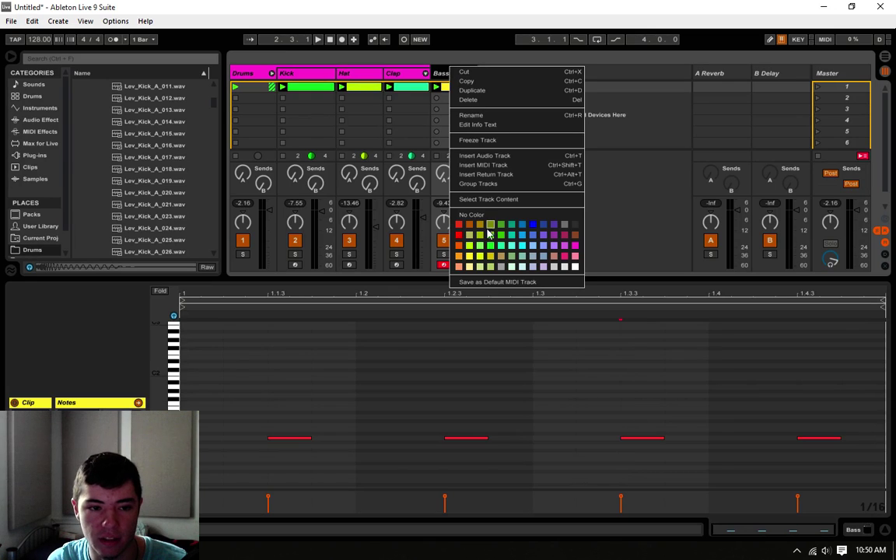
left_click(470, 246)
right_click(452, 67)
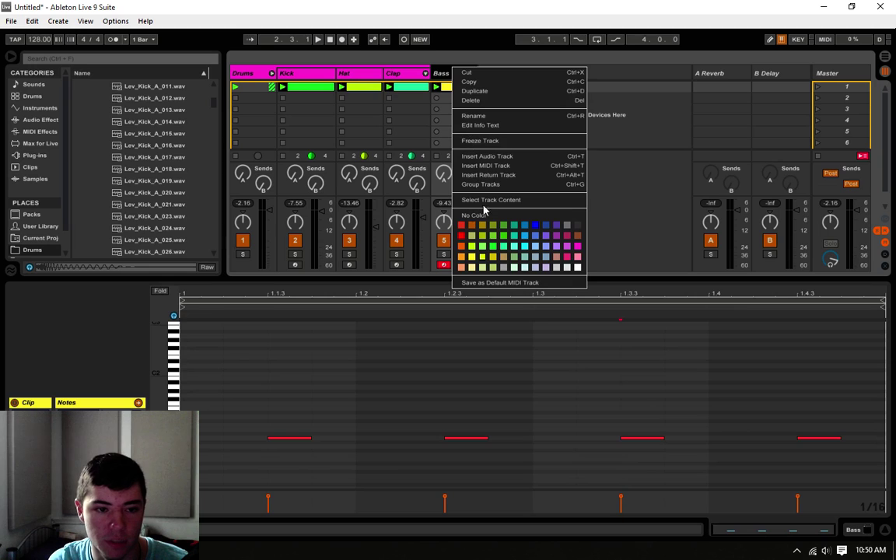
left_click(471, 255)
left_click(456, 69)
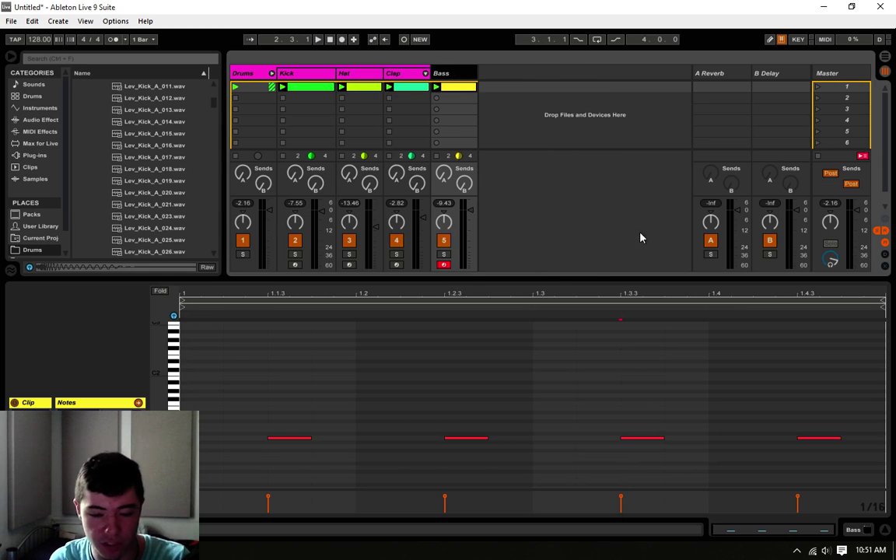
Open the Bass track's Serum editor, play the beat, and position the window so all synth controls are visible.
left_click(853, 530)
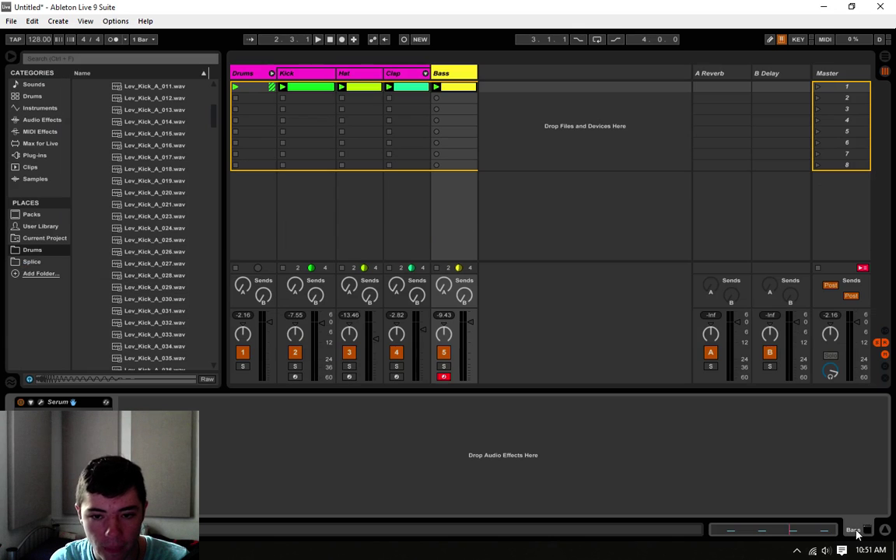
left_click(41, 402)
left_click_drag(504, 35, 379, 404)
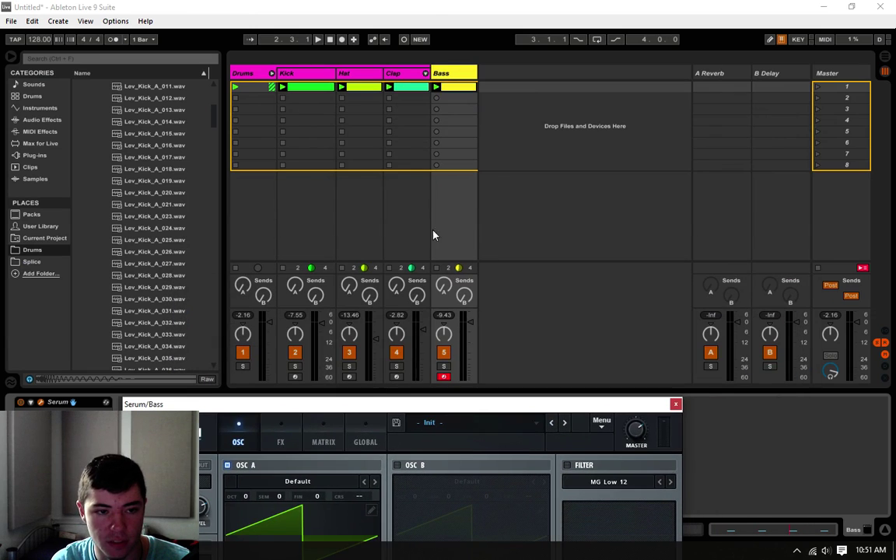
key("space")
left_click_drag(453, 408, 525, 46)
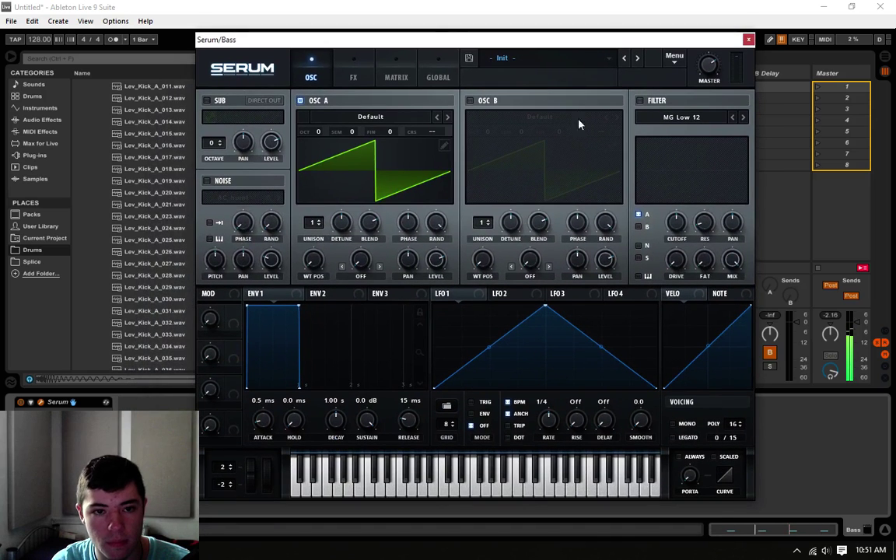
Enable Serum's MG Low 12 filter and lower its cutoff to 8 Hz.
left_click(640, 102)
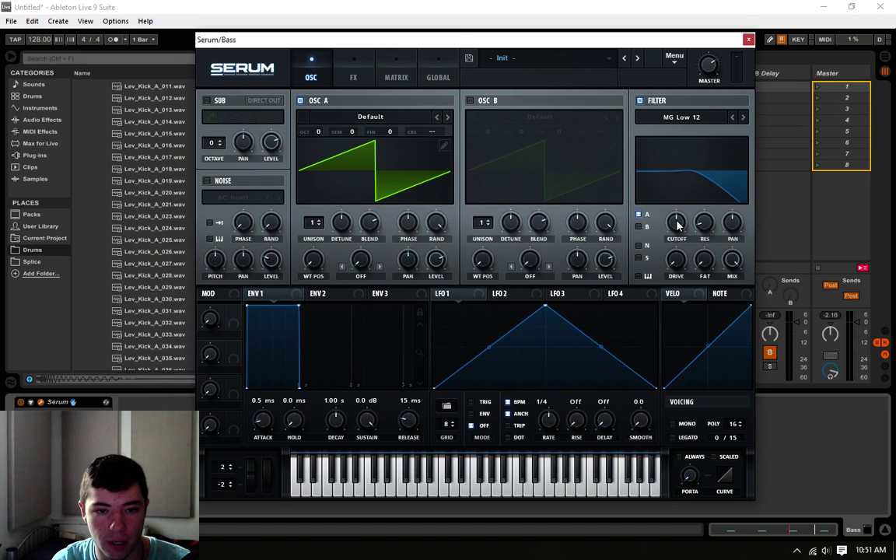
left_click_drag(677, 226, 676, 257)
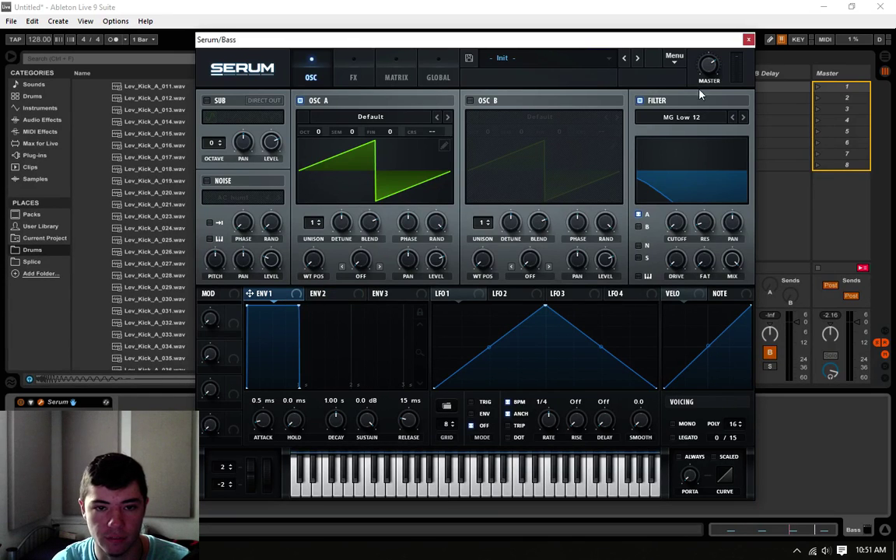
Modulate the filter cutoff with Env 2 and shape that envelope with 0% sustain and a decay of about 989 ms.
left_click(324, 295)
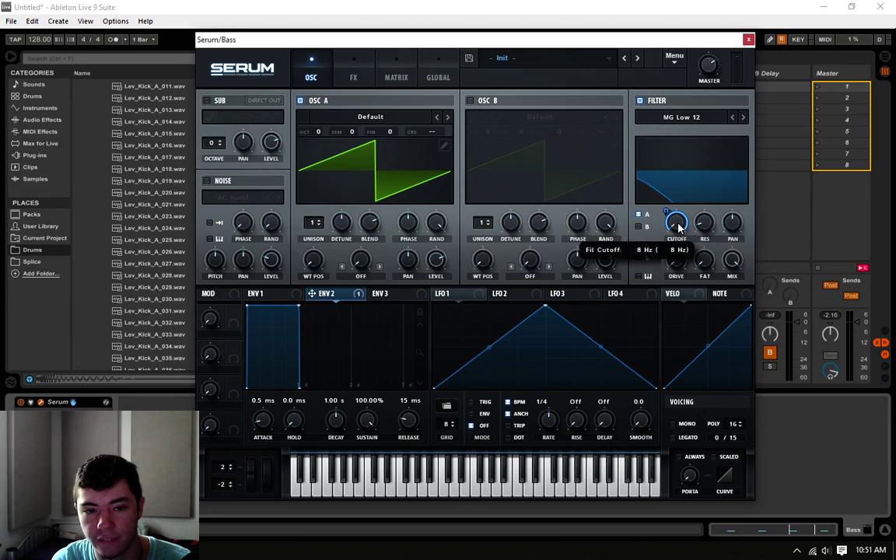
left_click_drag(299, 309, 301, 399)
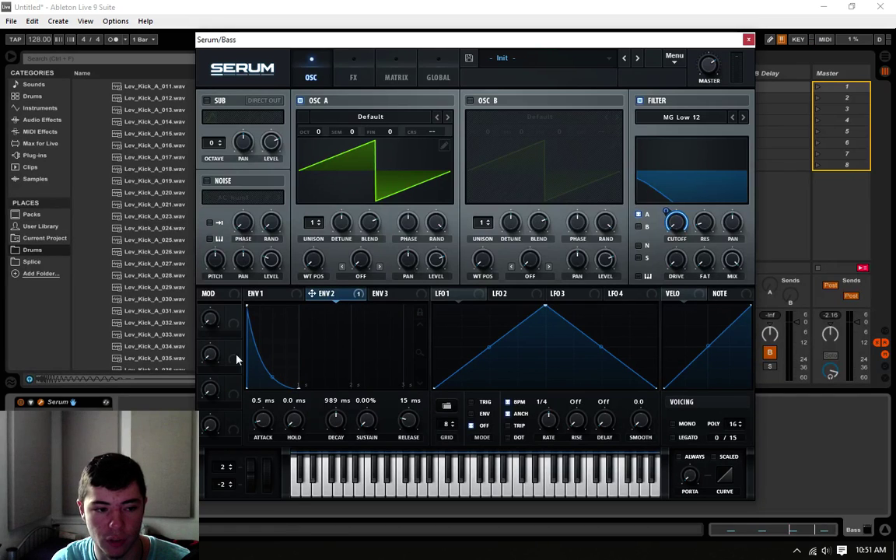
left_click_drag(269, 379, 270, 379)
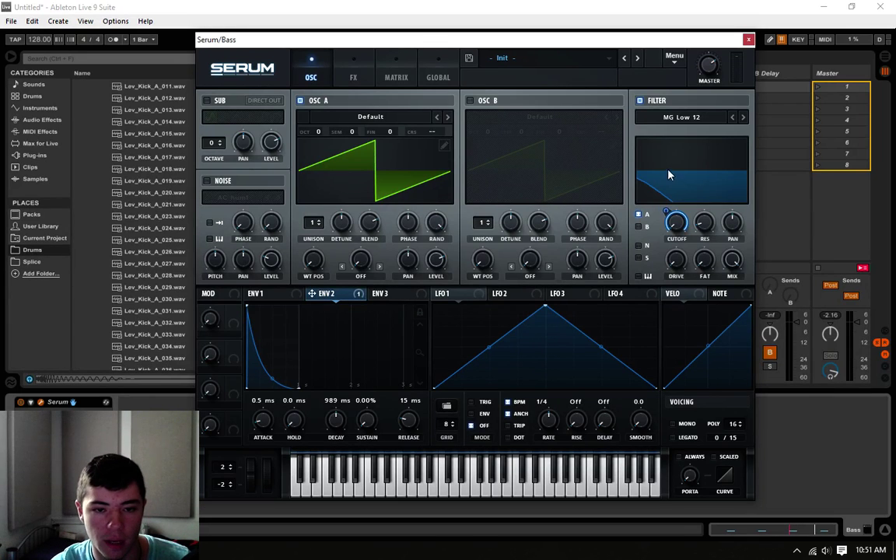
Raise the filter cutoff and set Env 2's modulation of it to about 48 while auditioning the bass.
left_click_drag(680, 225, 667, 241)
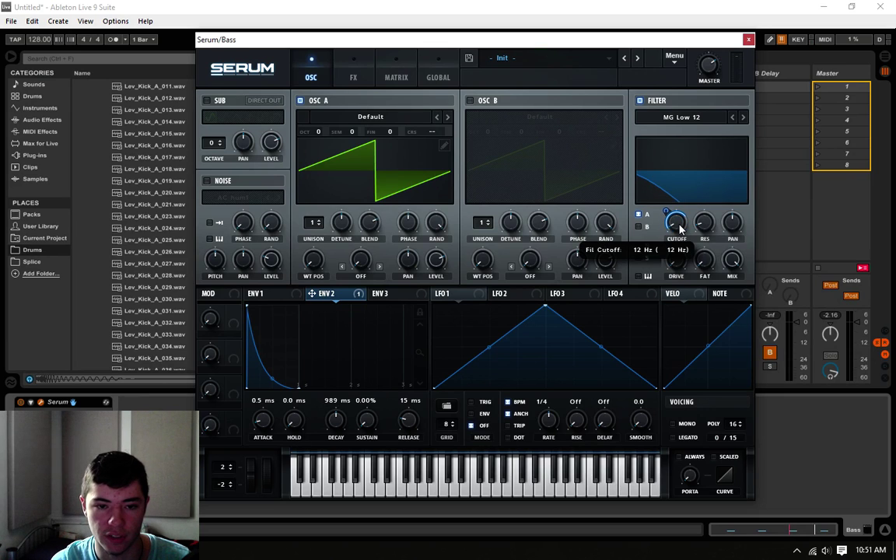
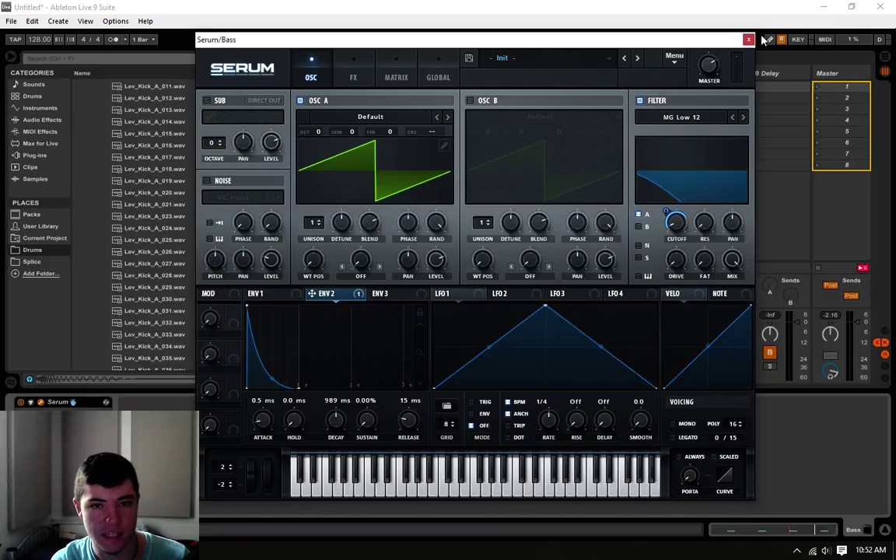
left_click_drag(698, 37, 667, 95)
key("space")
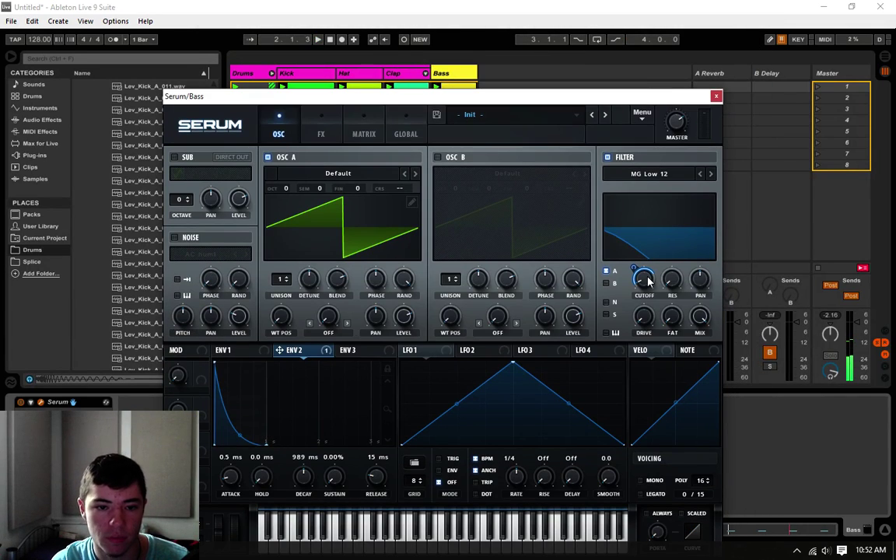
left_click_drag(648, 278, 661, 273)
key("space")
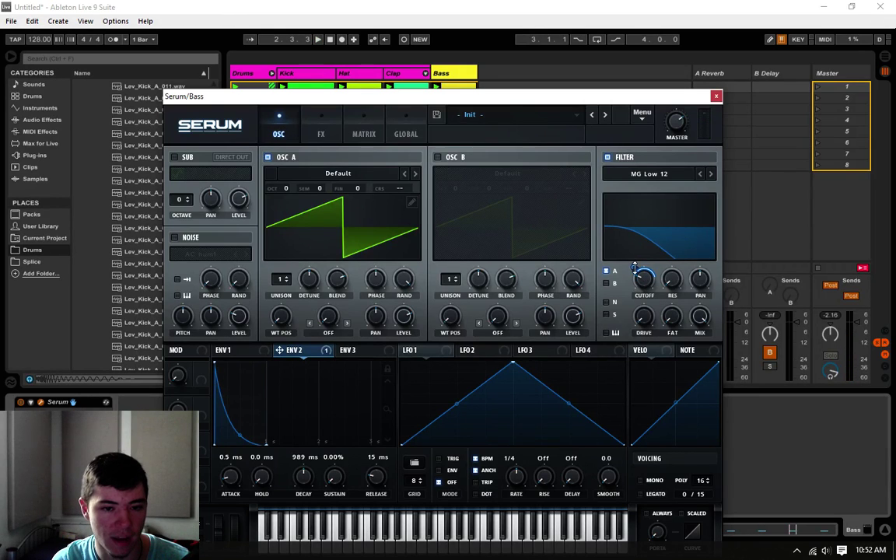
mouse_move(641, 268)
left_mouse_down()
mouse_move(657, 281)
mouse_move(636, 269)
mouse_move(643, 262)
left_mouse_up()
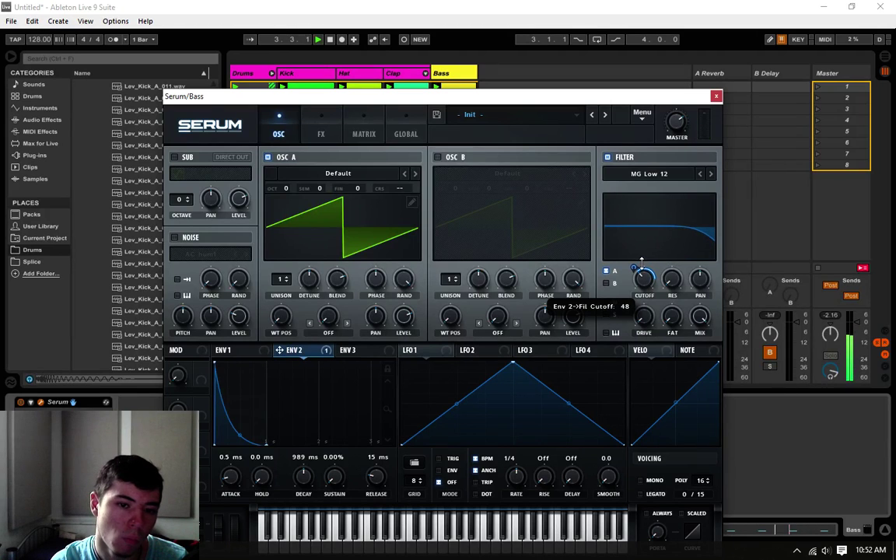
Enable Serum's oscillator B one octave down at -1 and route it through the filter.
left_click(438, 158)
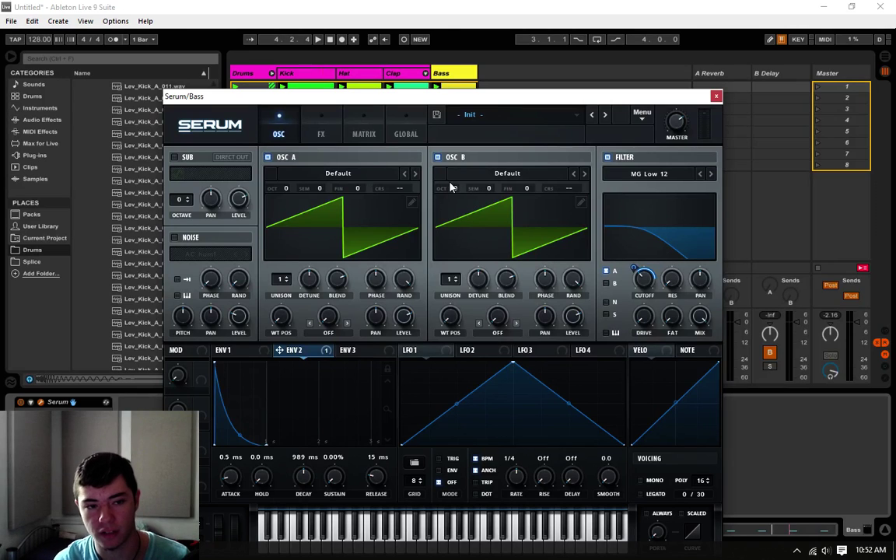
left_click(438, 158)
left_click(438, 158)
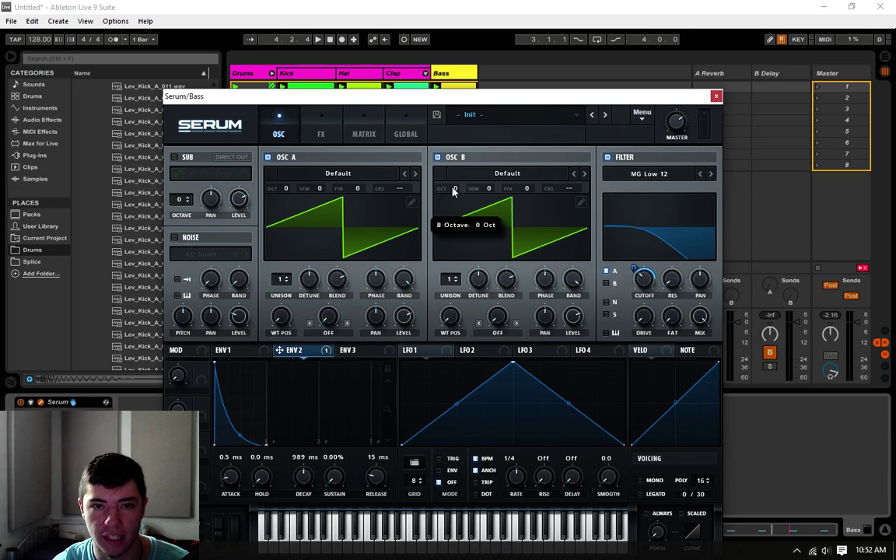
scroll(447, 196, "down", 1)
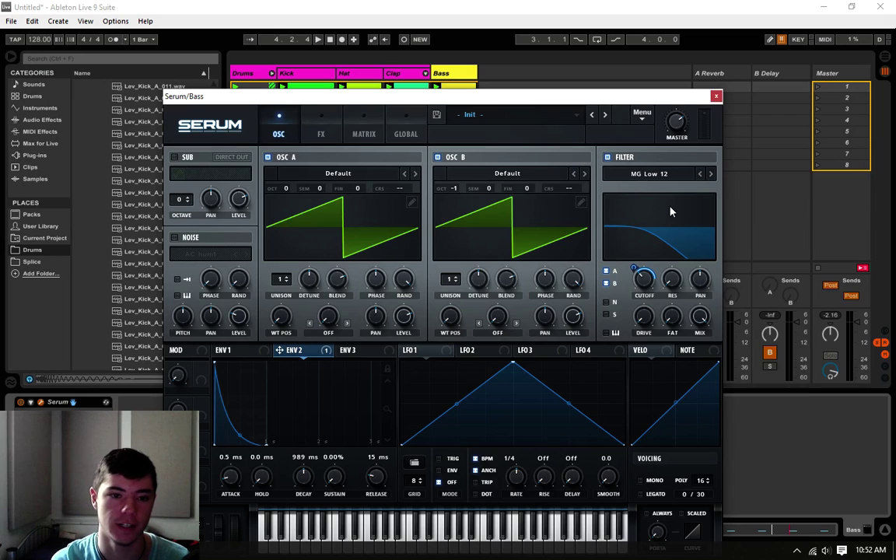
left_click_drag(520, 92, 526, 61)
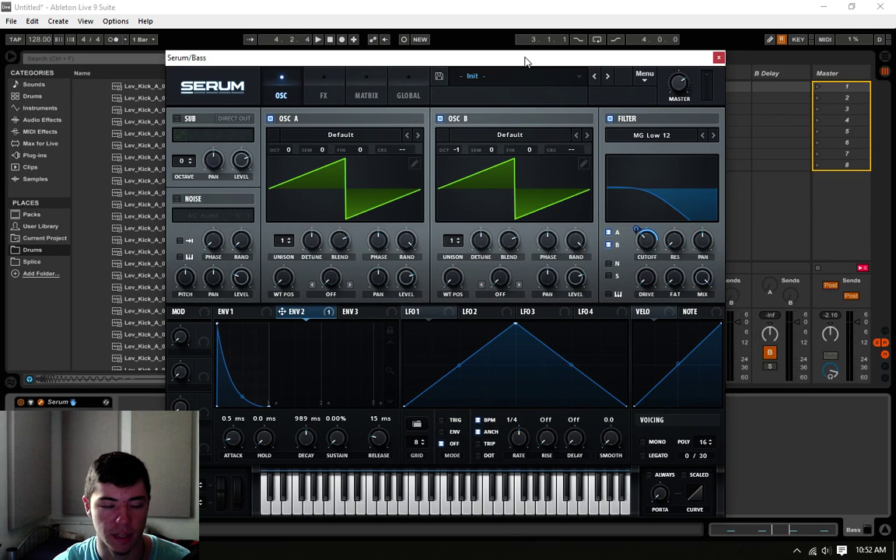
Set oscillator B's wavetable to the analog Basic Shapes and audition the bass against the drums, closing Serum when finished.
key("space")
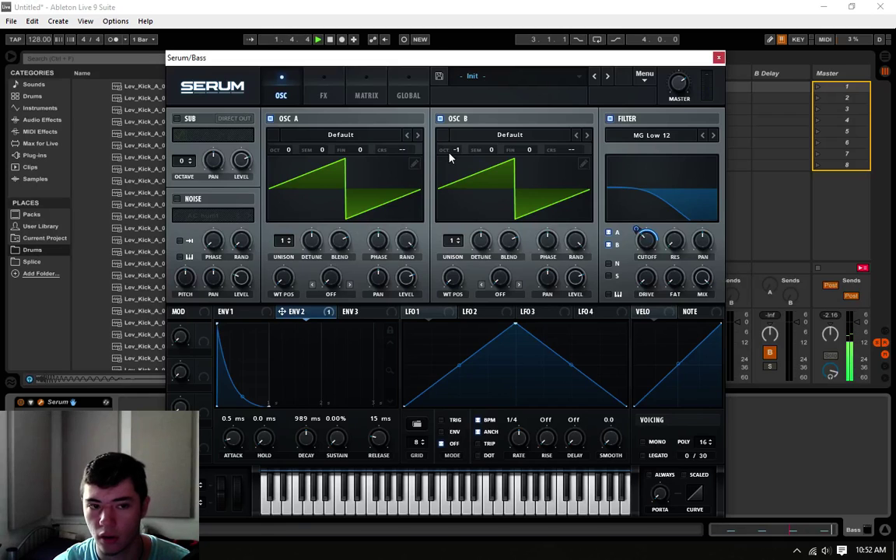
key("space")
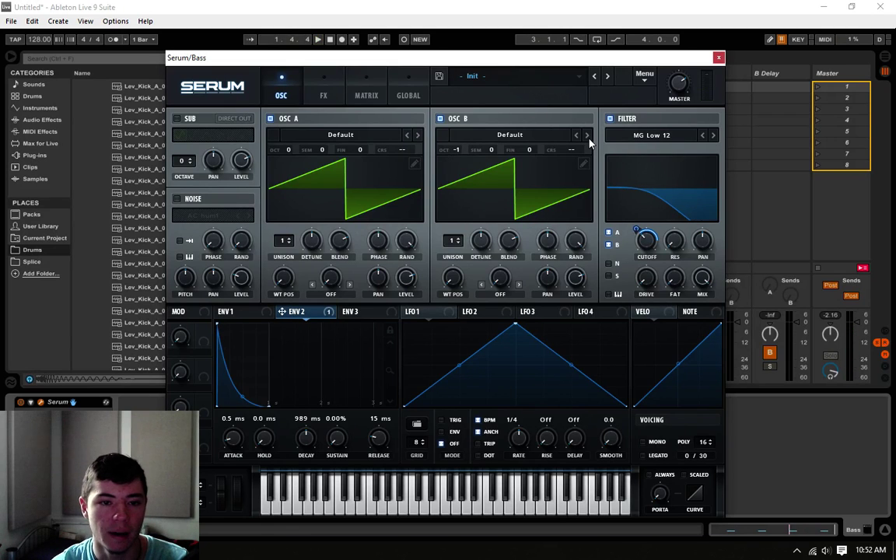
left_click(446, 135)
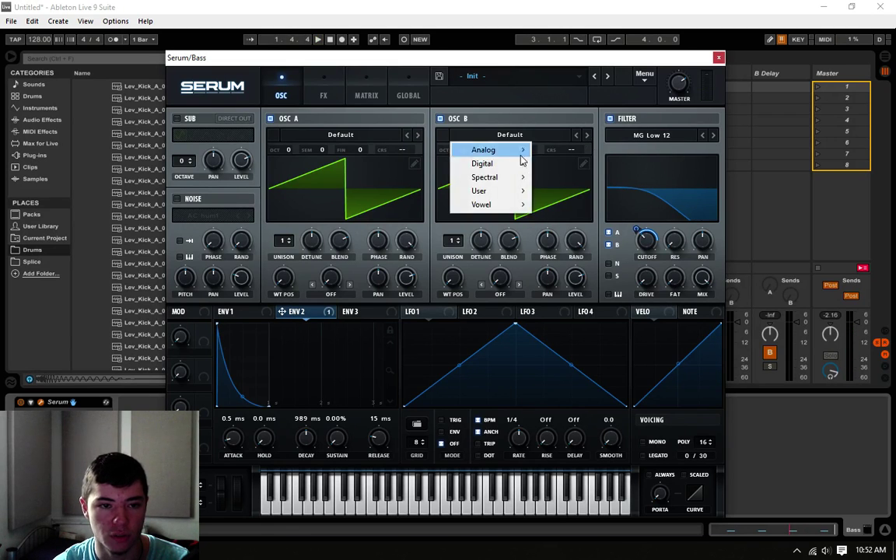
mouse_move(490, 146)
left_click(582, 209)
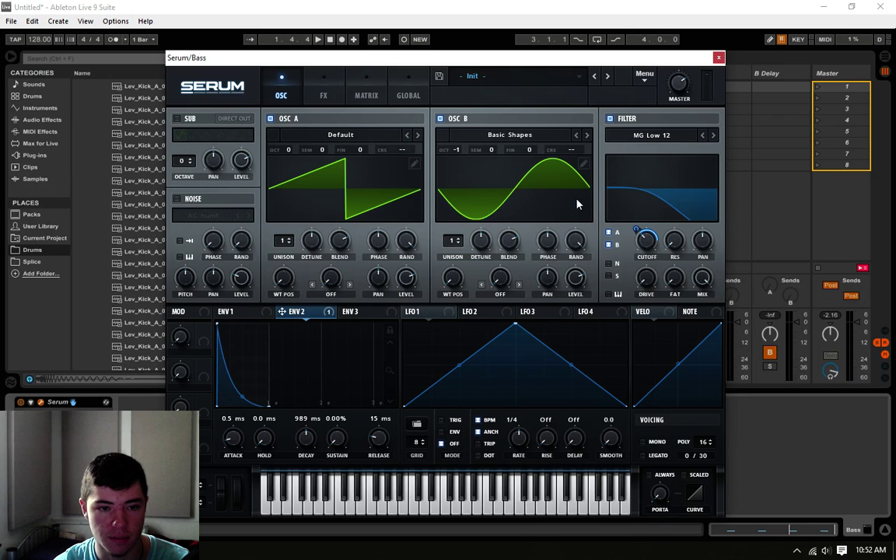
key("space")
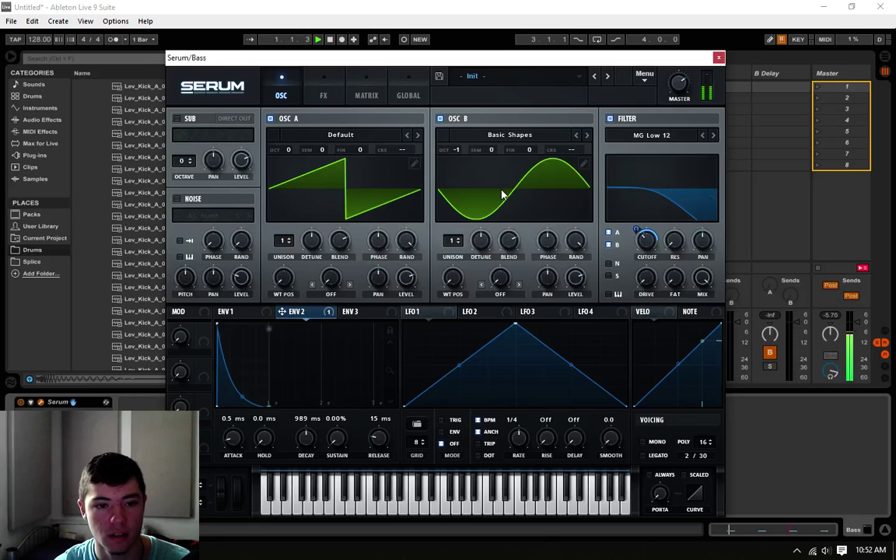
key("space")
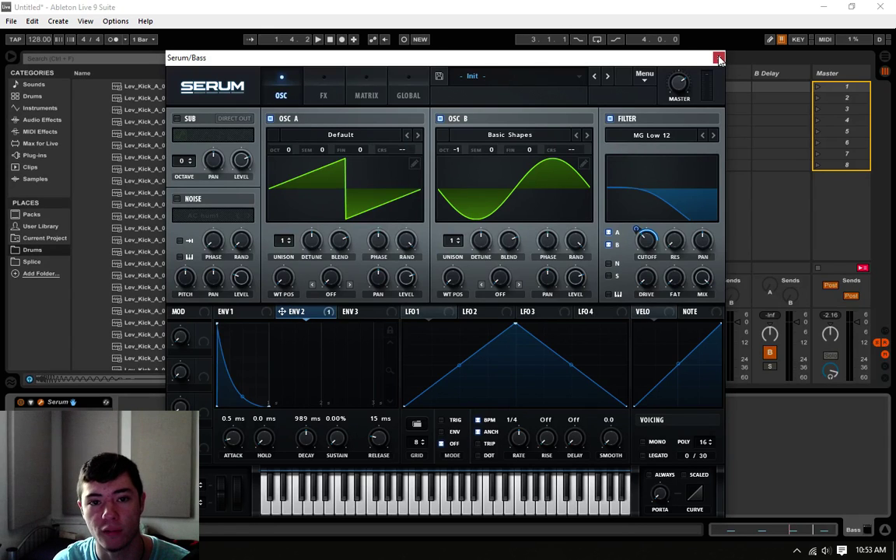
key("space")
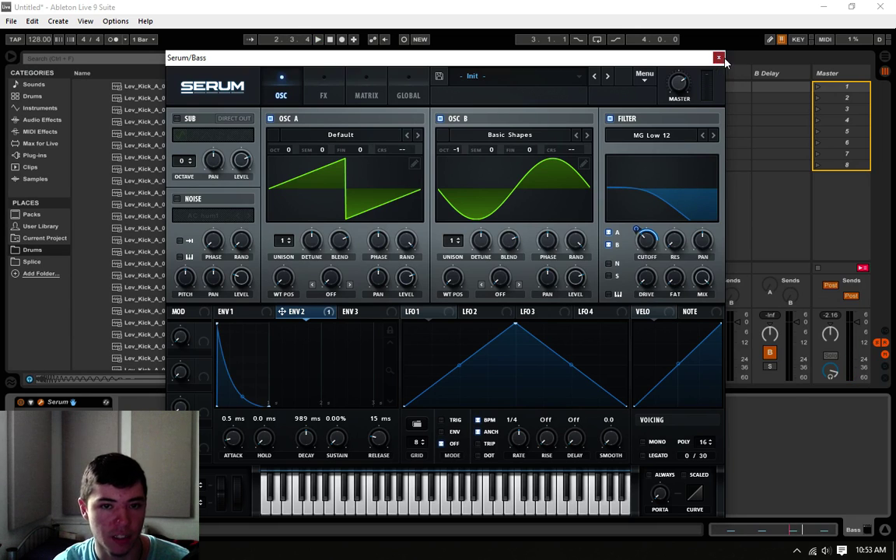
left_click(718, 59)
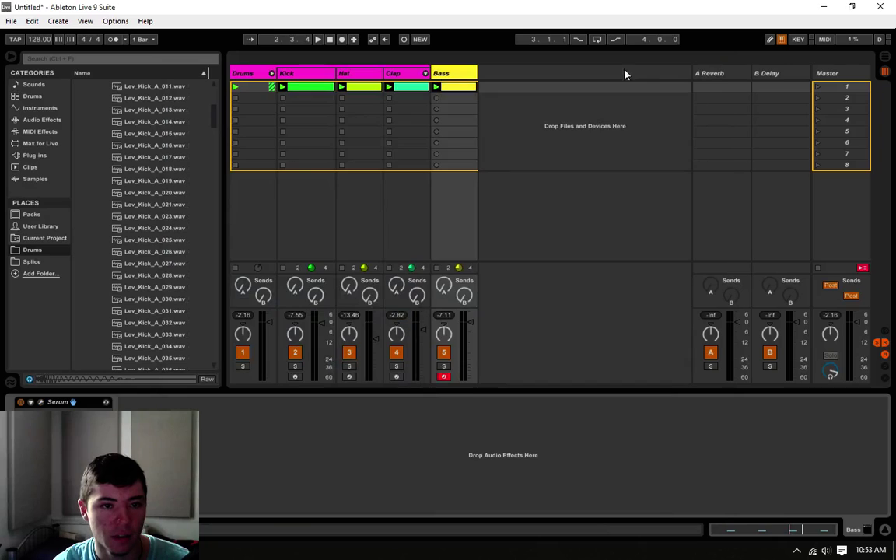
Add EQ Eight after Serum on the Bass track, switch off its bands 2, 3 and 4, and audition the beat.
left_click(40, 120)
left_click_drag(113, 203, 294, 464)
left_click(166, 449)
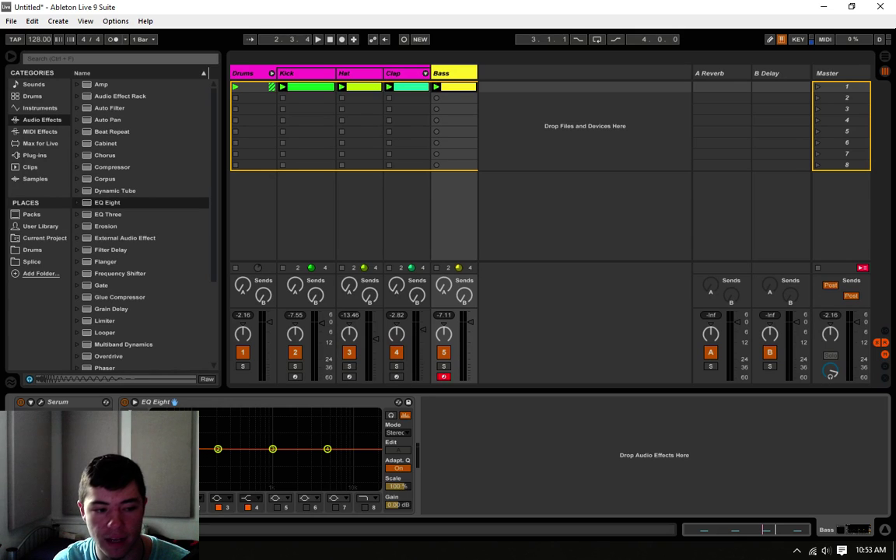
left_click(218, 451)
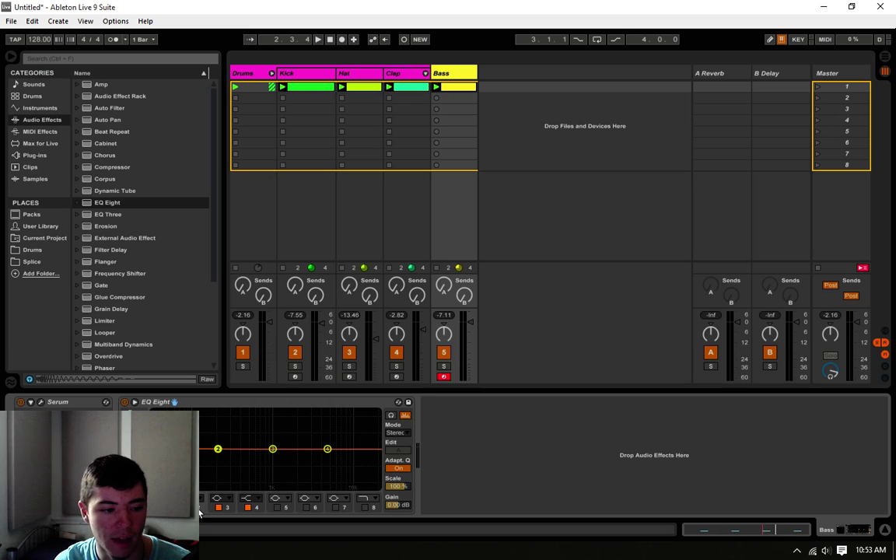
left_click(218, 507)
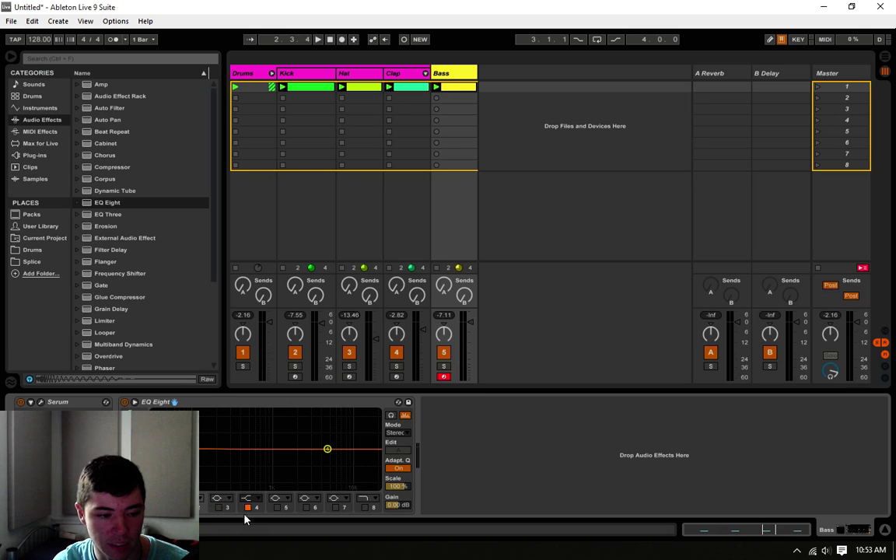
left_click(248, 507)
key("space")
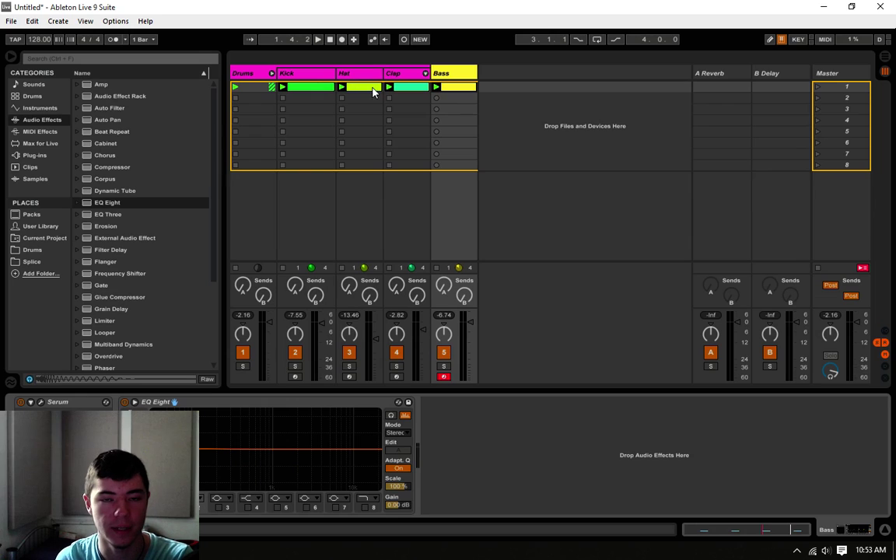
Enable EQ Eight's band 8 as a high-cut filter and lower its frequency and resonance to gently roll off the bass's highs.
left_click(365, 508)
left_click(367, 498)
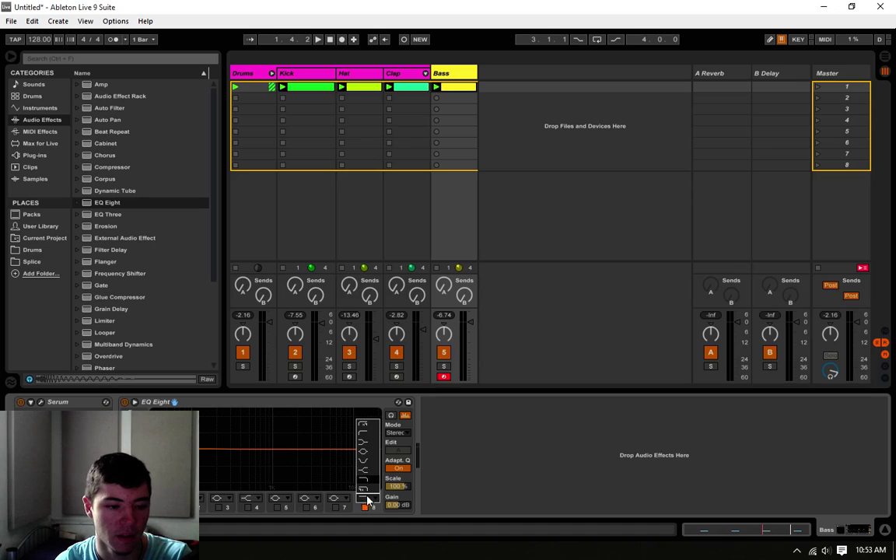
left_click(368, 479)
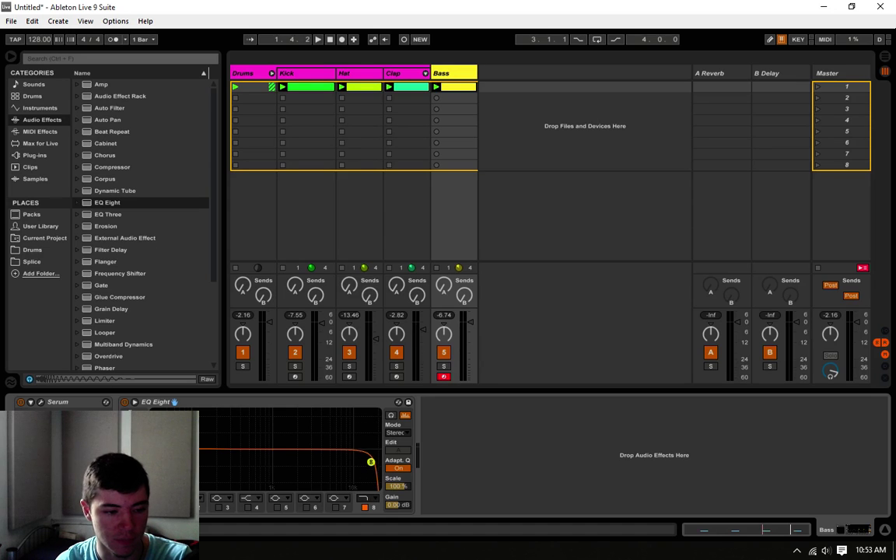
mouse_move(370, 462)
left_mouse_down()
mouse_move(368, 472)
mouse_move(376, 472)
mouse_move(369, 474)
left_mouse_up()
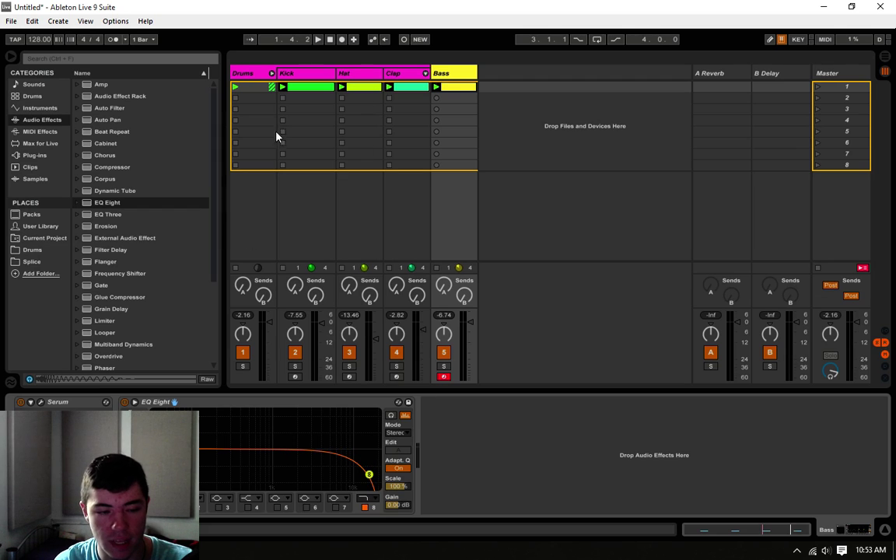
key("space")
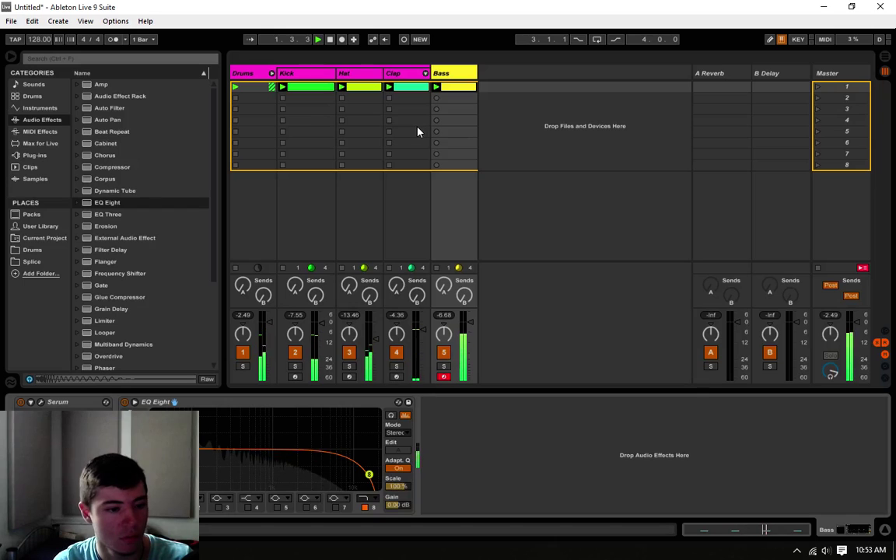
left_click_drag(369, 475, 366, 476)
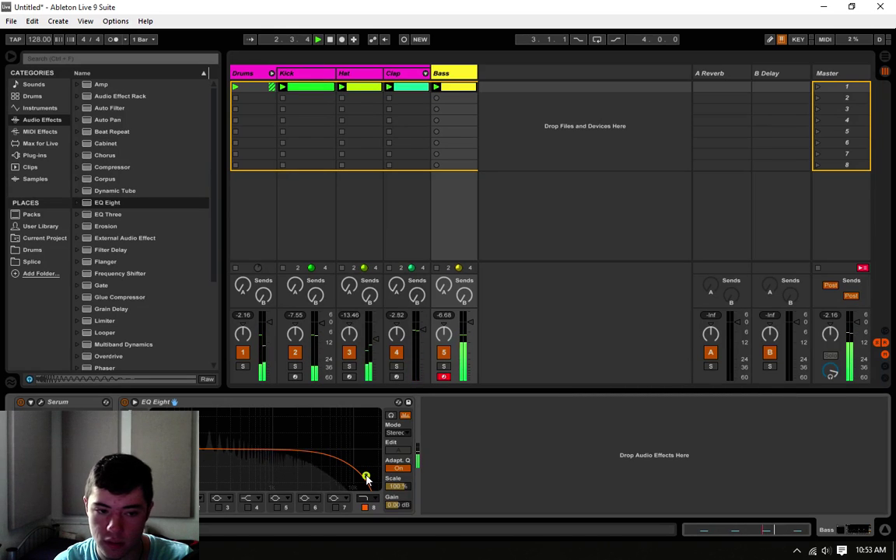
Insert a new MIDI track after the Bass track and load the Serum plug-in onto it.
left_click(364, 75)
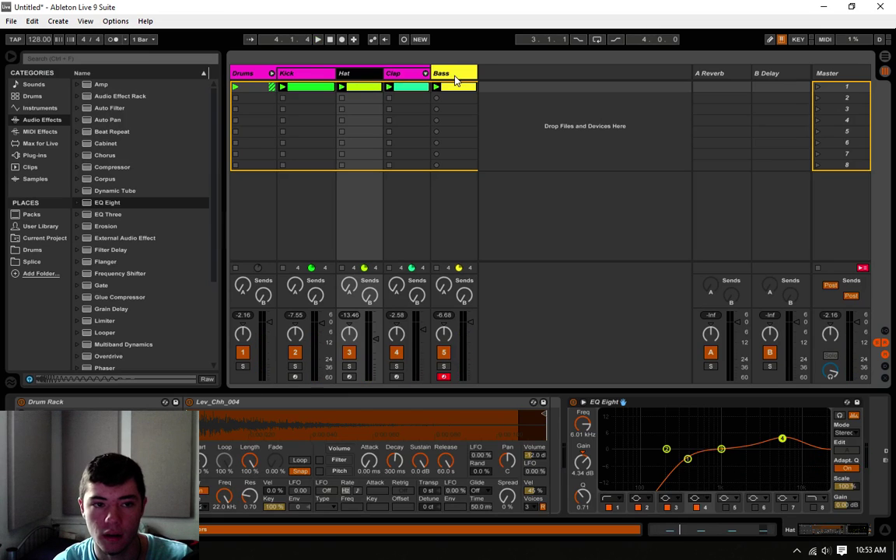
right_click(455, 76)
left_click(489, 174)
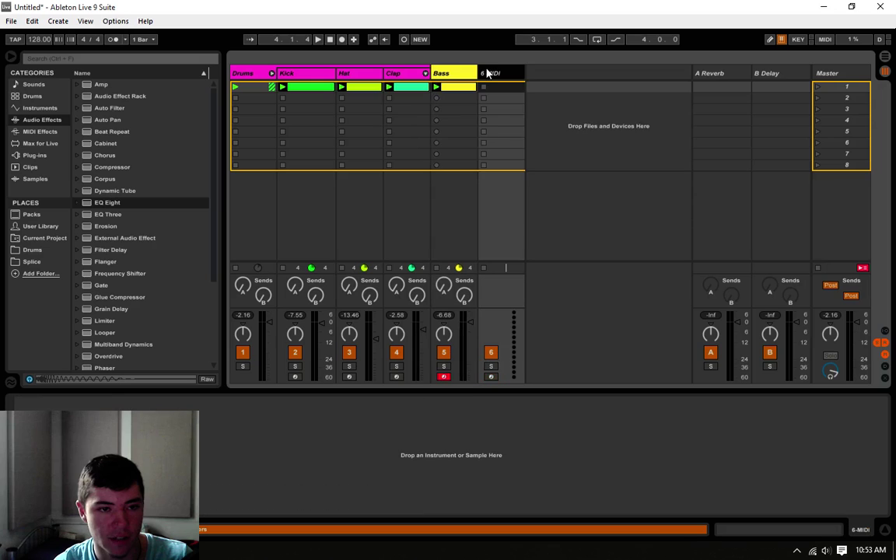
left_click(36, 143)
left_click(31, 166)
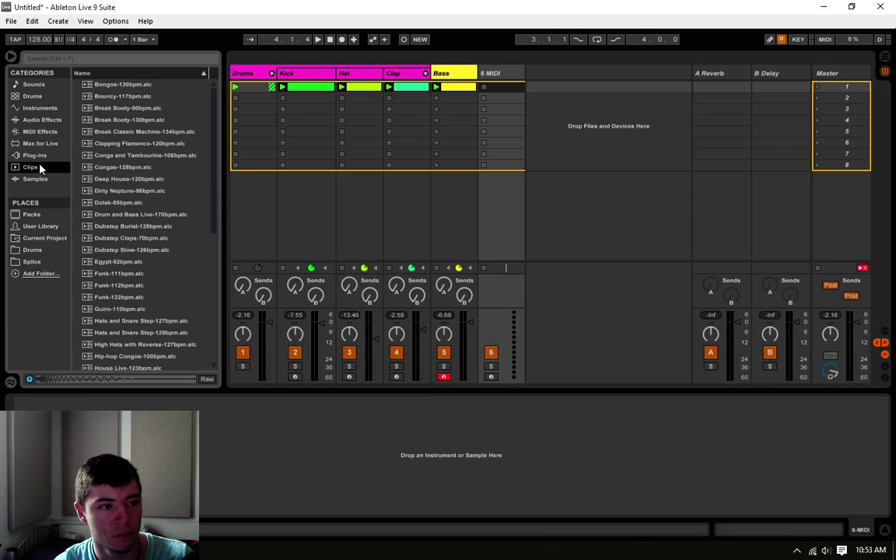
left_click(36, 155)
left_click(103, 268)
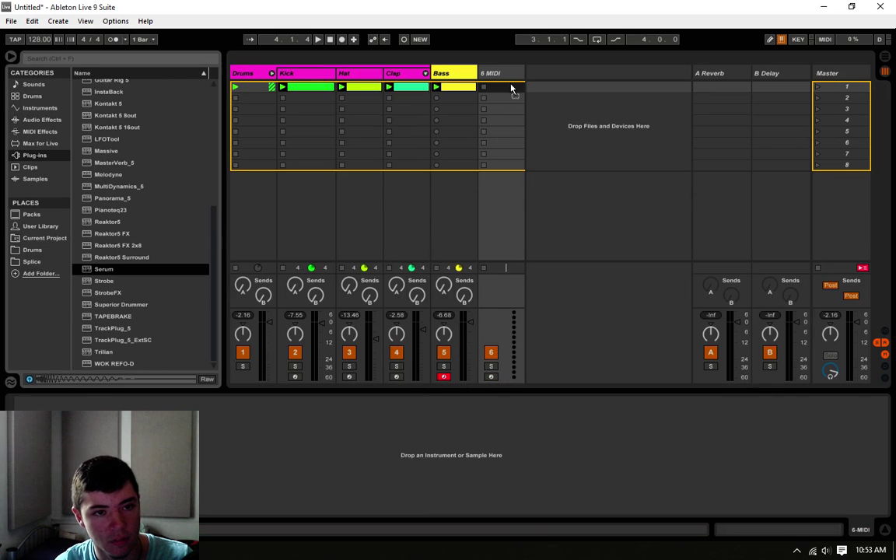
left_click_drag(510, 92, 510, 93)
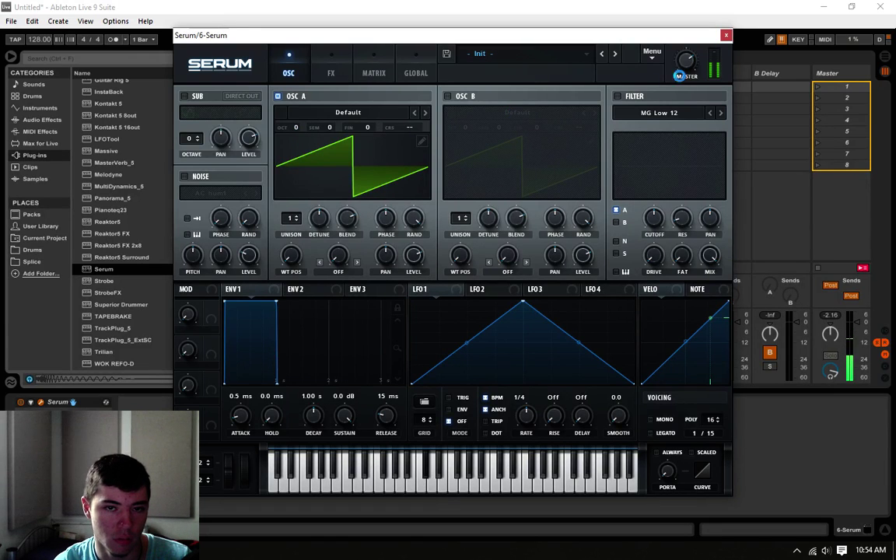
Hide the Serum window and copy the Bass clip into the first slot of the 6 Serum track.
key("ctrl+alt+p")
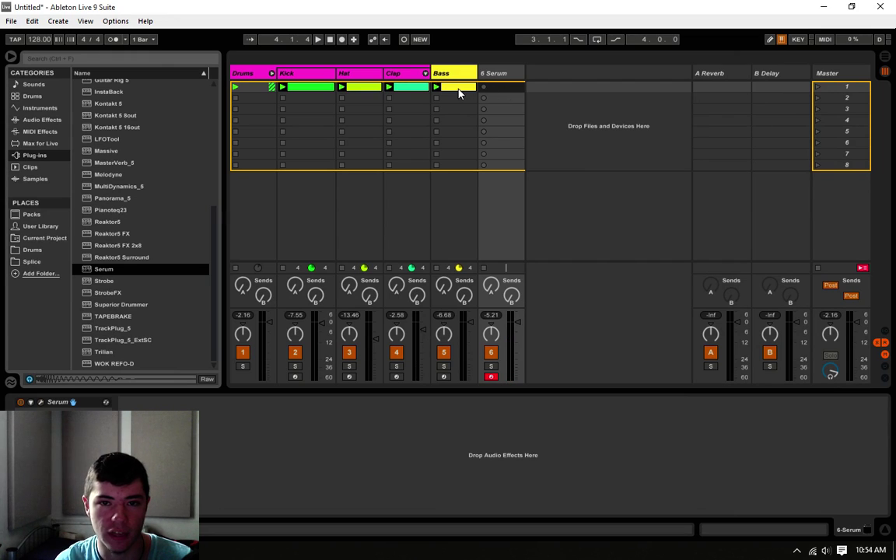
right_click(459, 93)
left_click(478, 106)
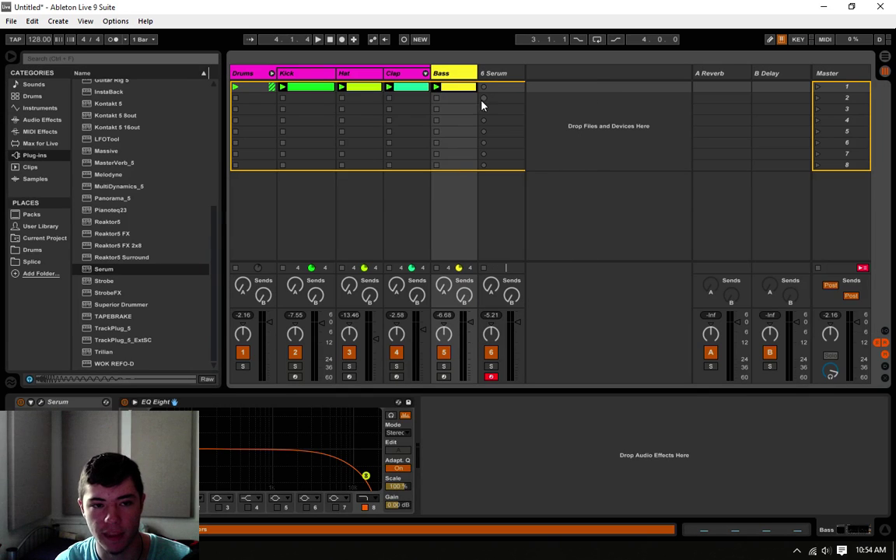
right_click(508, 95)
left_click(526, 97)
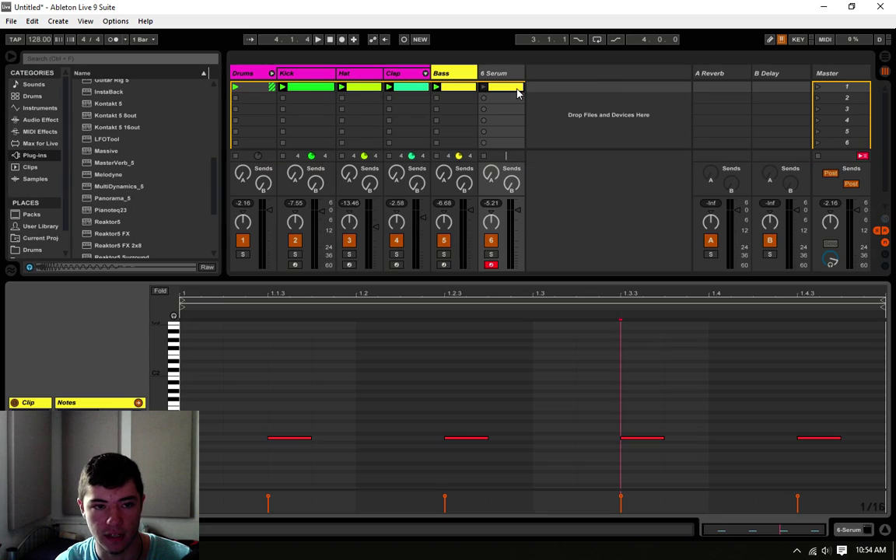
Transpose all notes of the copied clip up an octave, stack a copy seven semitones above at E2, and launch the clip.
left_click_drag(822, 411, 205, 480)
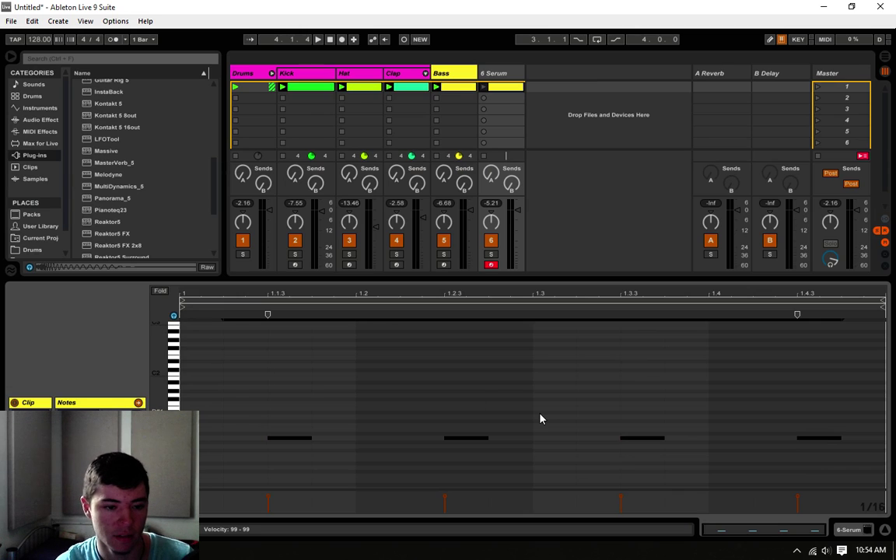
key("shift+Up")
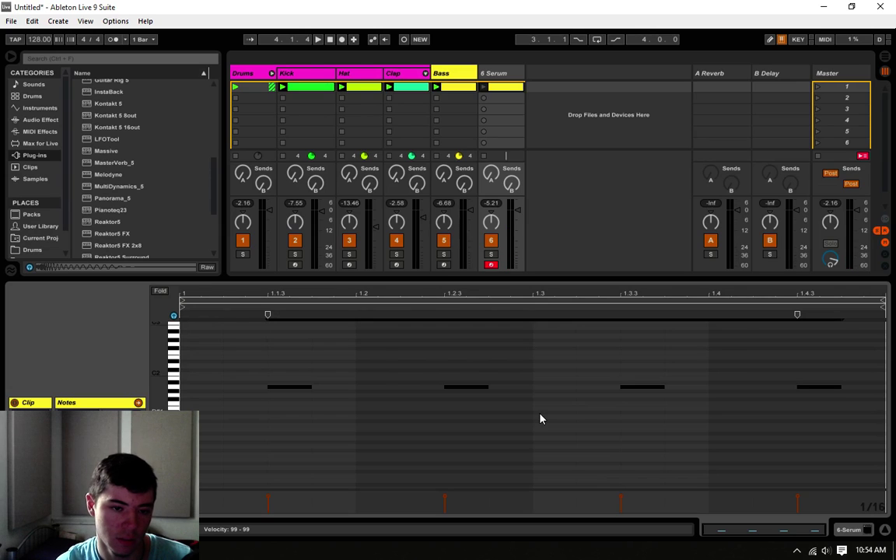
scroll(491, 412, "up", 2)
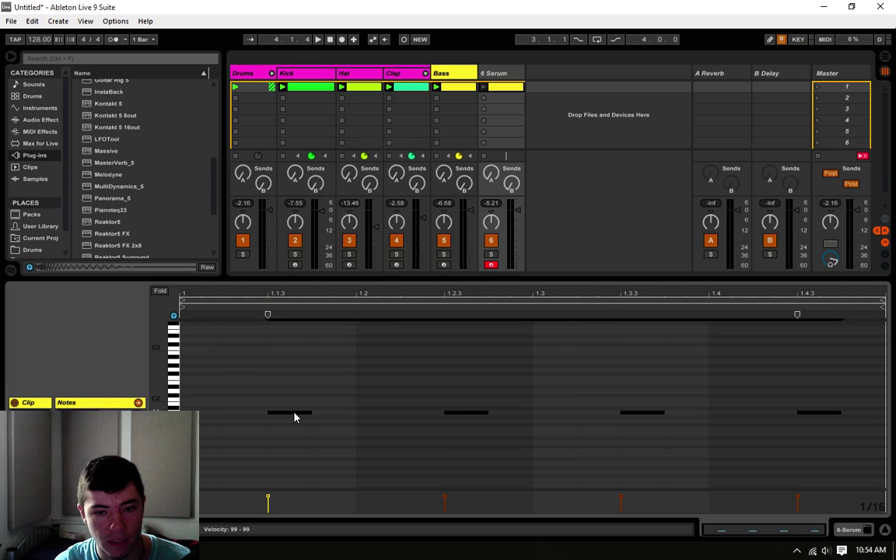
left_click_drag(294, 418, 294, 388)
key("space")
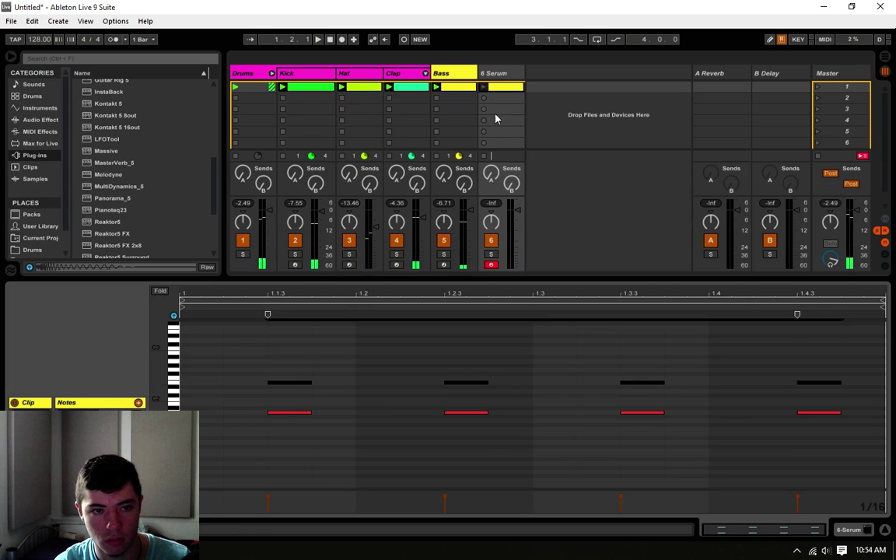
left_click(483, 87)
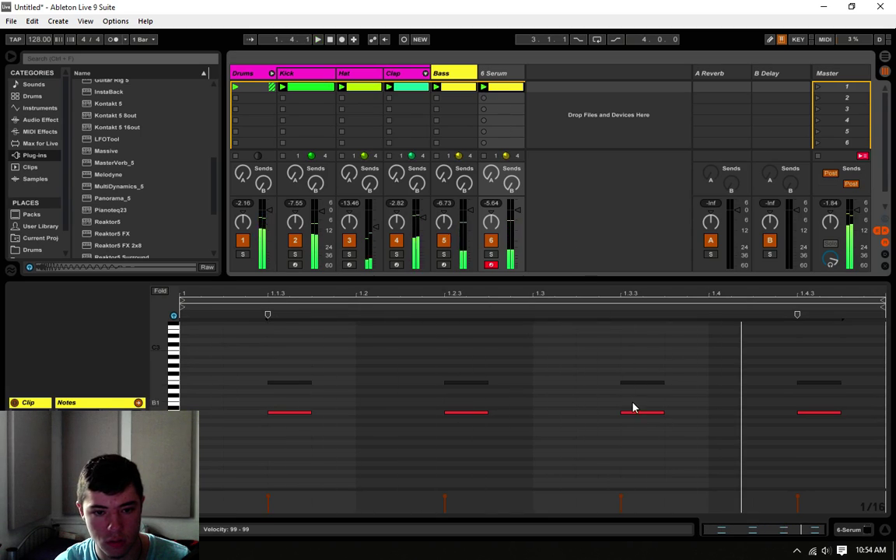
Stack two more copies of the notes at A2 and C3 to complete the four-note chords.
left_click_drag(856, 362, 285, 370)
key("space")
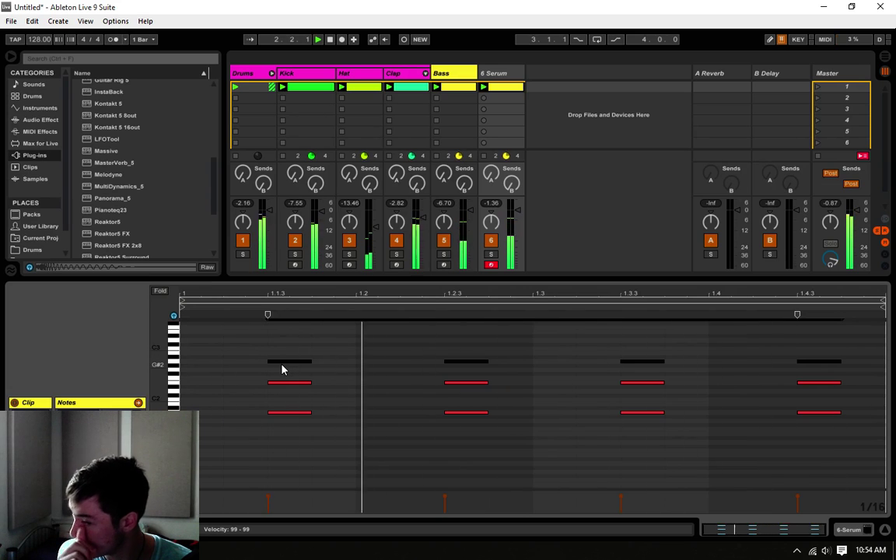
key("space")
left_click(280, 362)
left_click_drag(280, 366, 813, 351)
key("space")
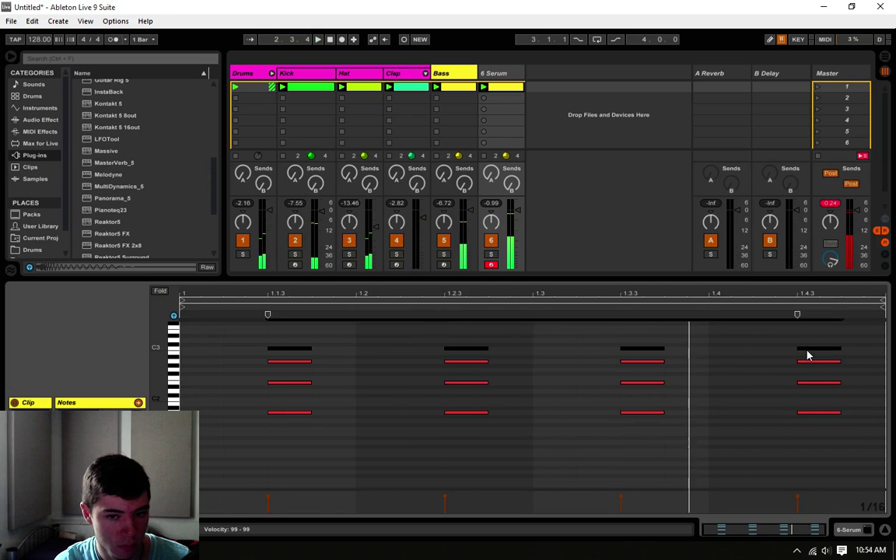
scroll(759, 400, "up", 3)
left_click(758, 408)
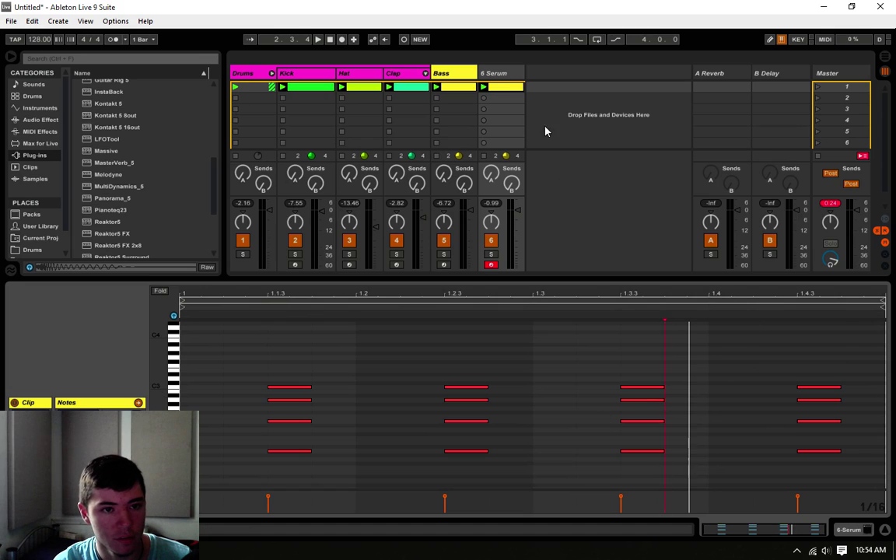
Add an EQ Eight with a low-cut curve on band 1 to the 6 Serum track.
left_click(39, 108)
left_click(44, 132)
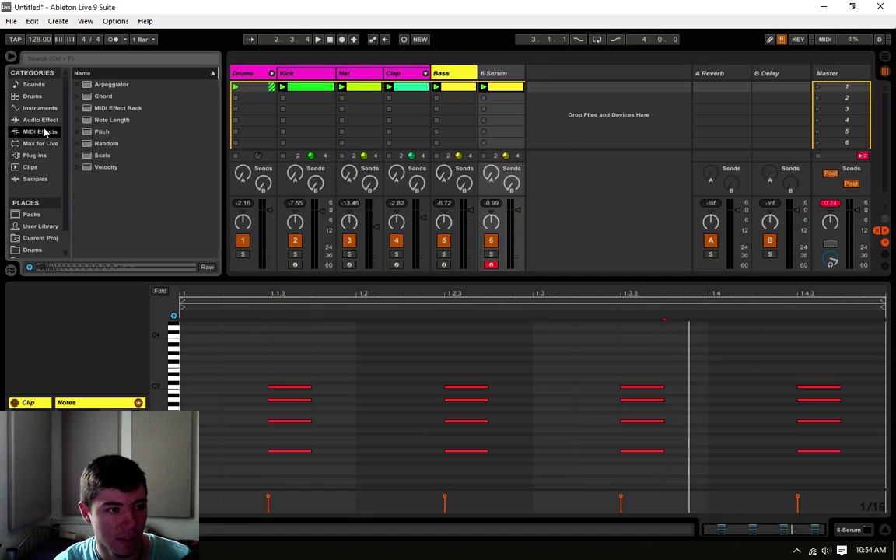
left_click(39, 119)
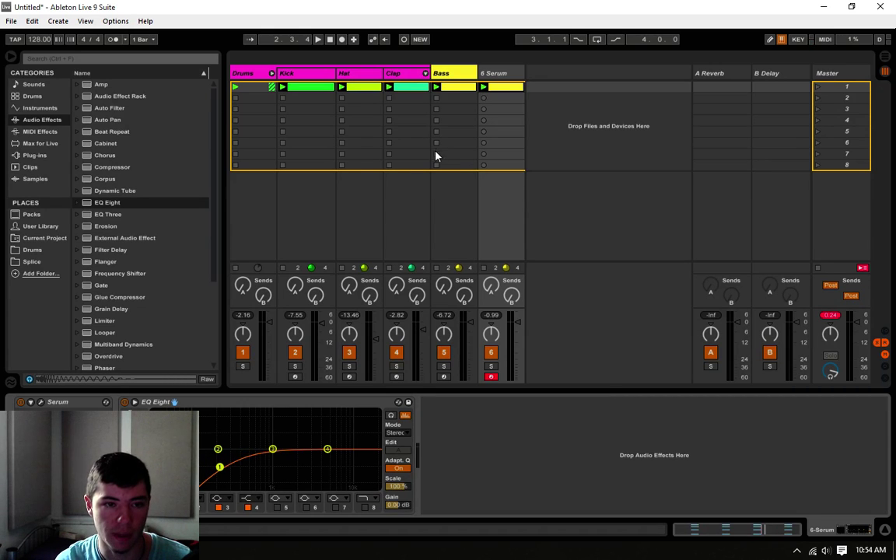
Check the Bass track's EQ, then slightly raise band 3 of the 6 Serum track's EQ Eight during playback.
left_click(441, 73)
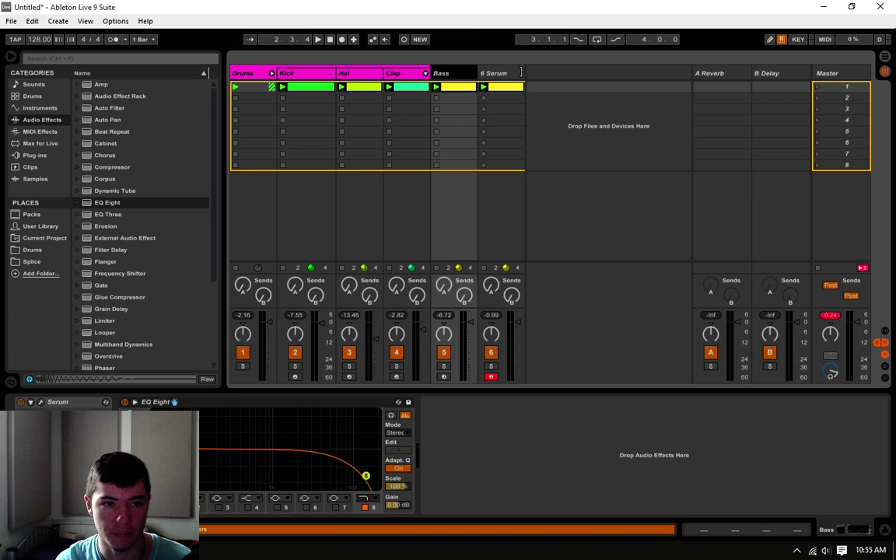
left_click(502, 75)
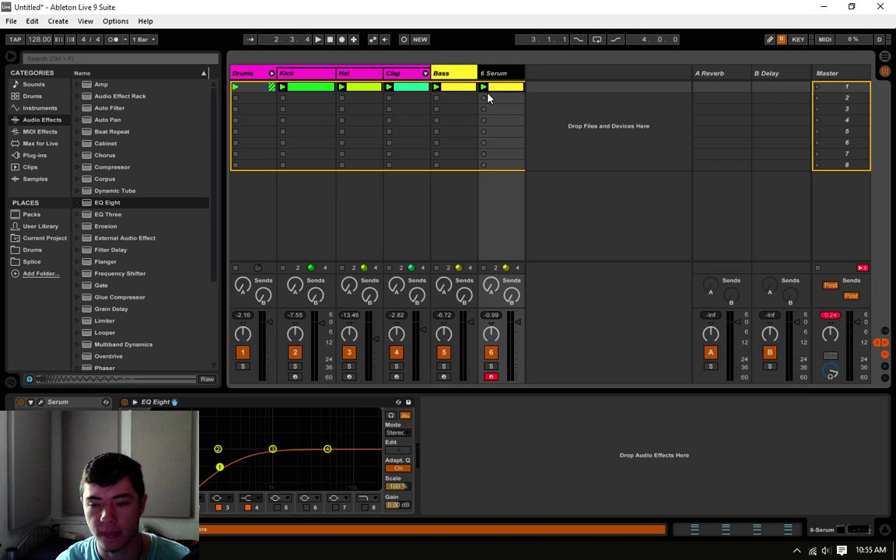
key("space")
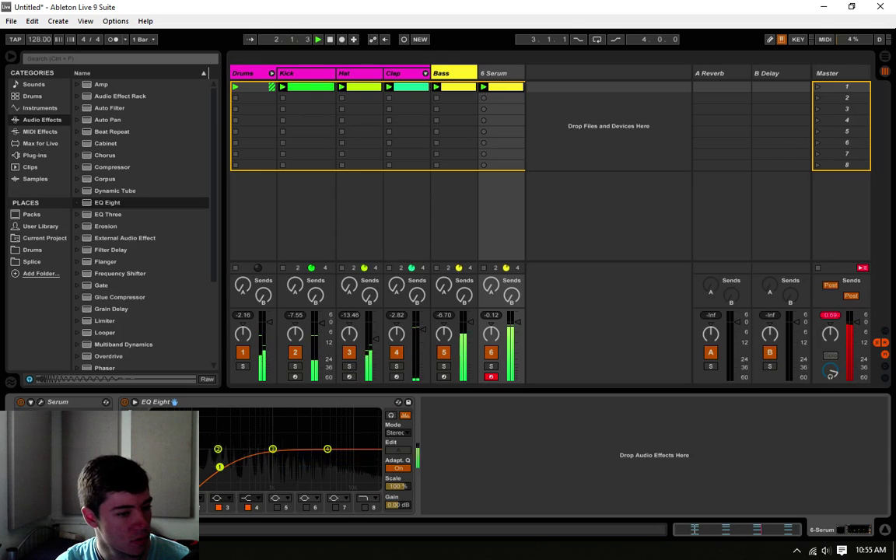
left_click_drag(273, 449, 274, 445)
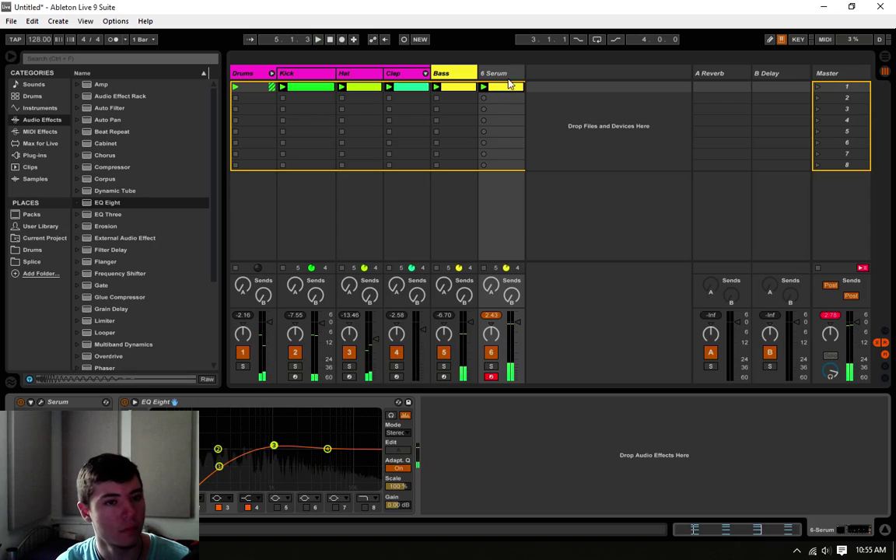
key("space")
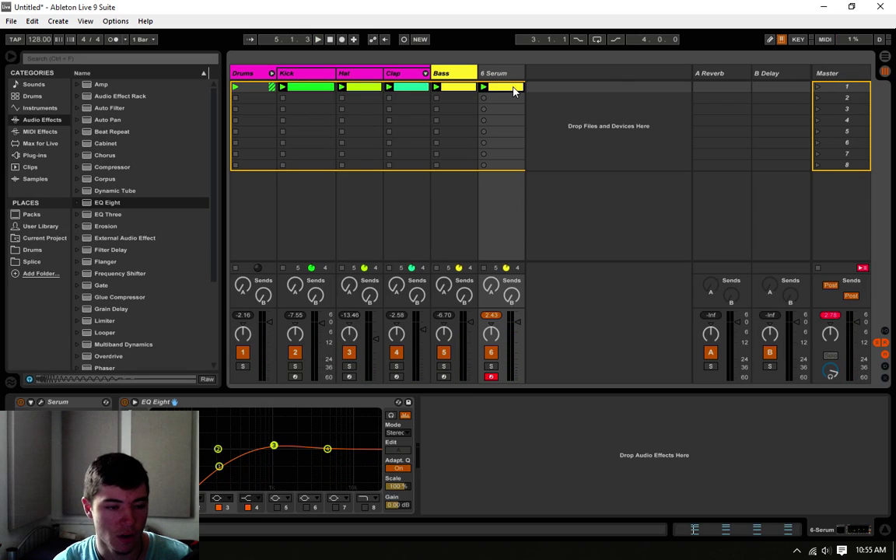
Open the 6 Serum clip's notes and extend its loop to four bars.
double_click(514, 91)
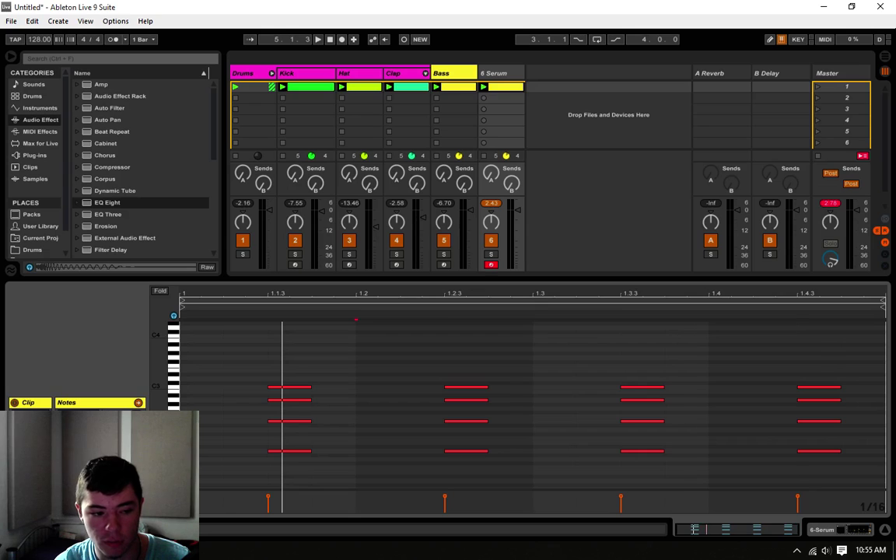
key("minus")
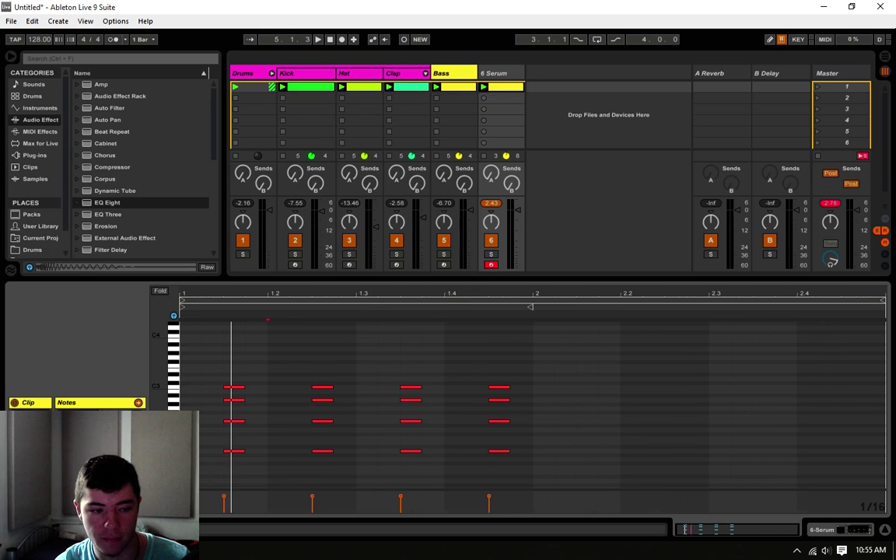
key("minus")
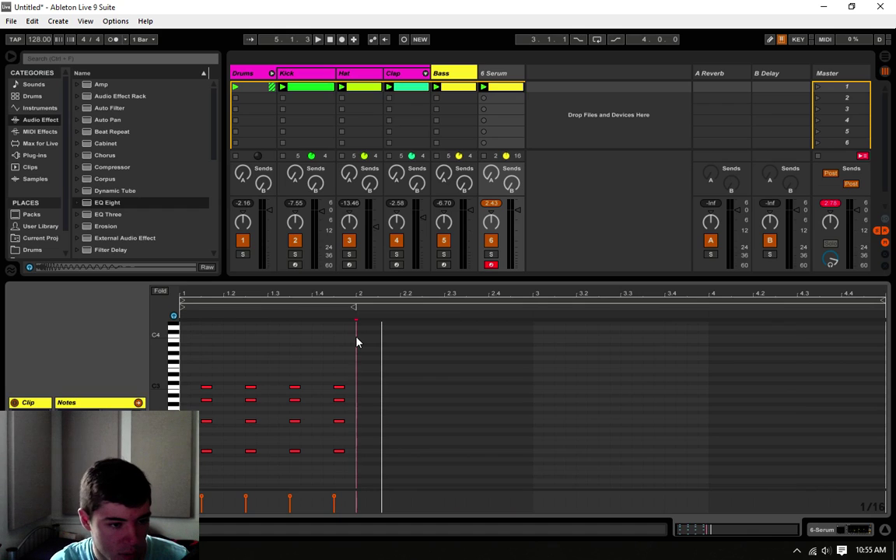
Duplicate the first bar's chords three times to fill all four bars.
left_click_drag(355, 339, 184, 487)
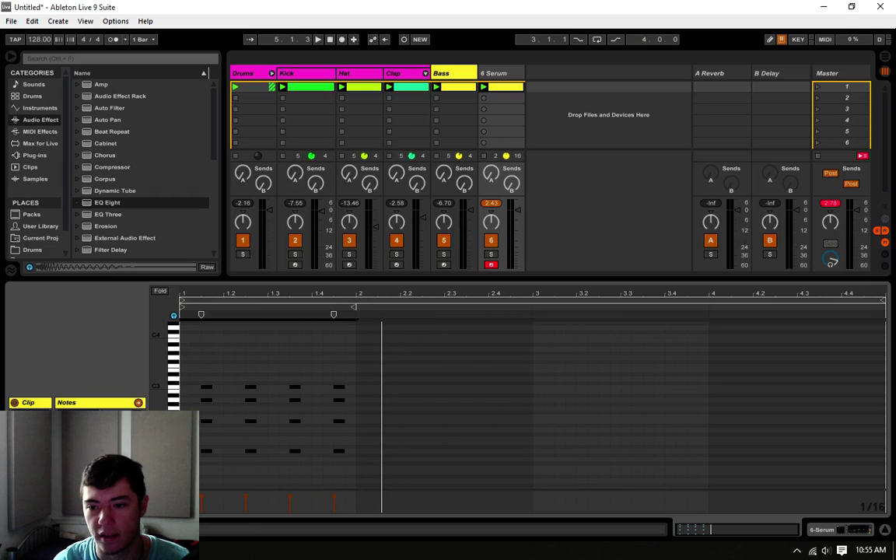
key("ctrl+d")
key("ctrl+d")
key("ctrl+d")
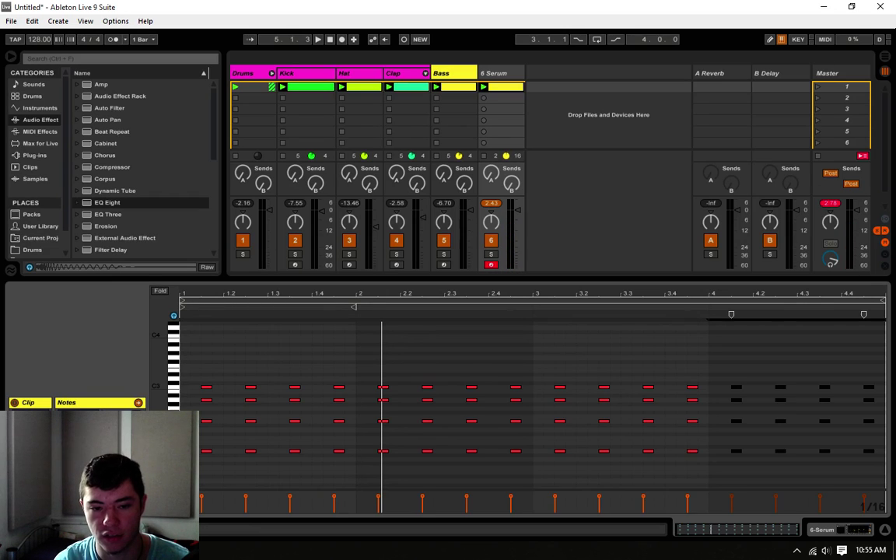
left_click(542, 366)
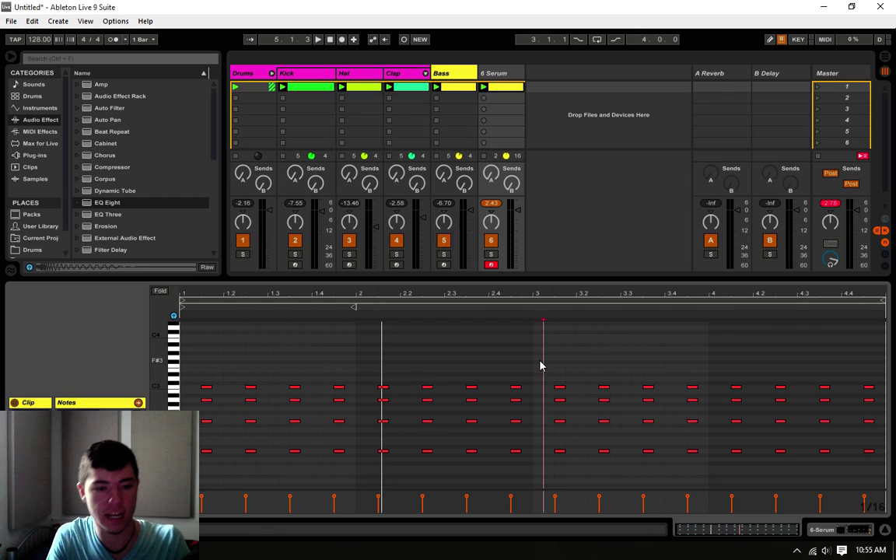
Move the last chord of bar 1 to 1.4.4 and add a copy one semitone lower at 1.4.2.
left_click(533, 368)
key("space")
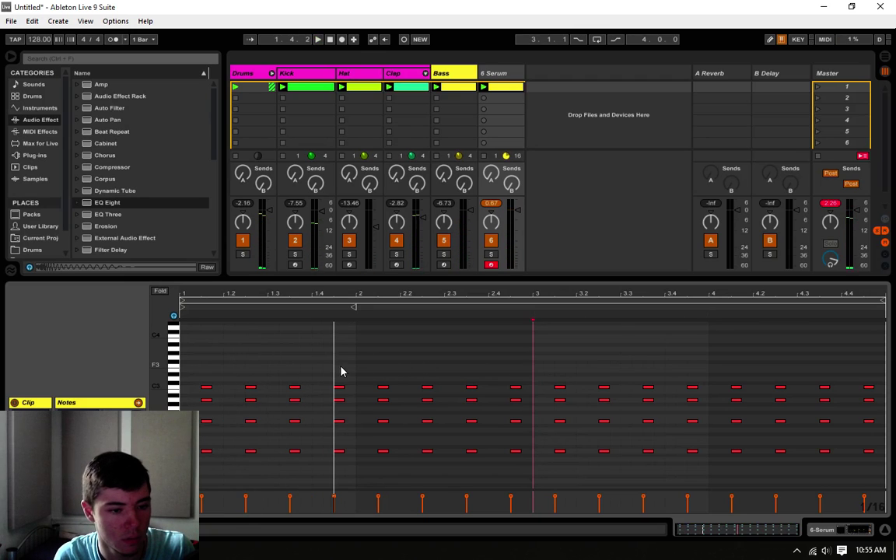
left_click_drag(343, 366, 350, 458)
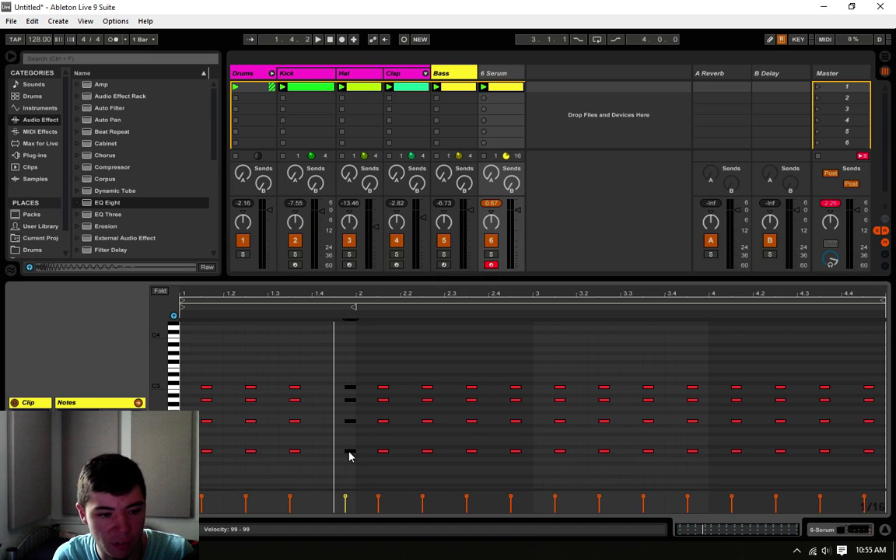
left_click_drag(349, 456, 330, 462)
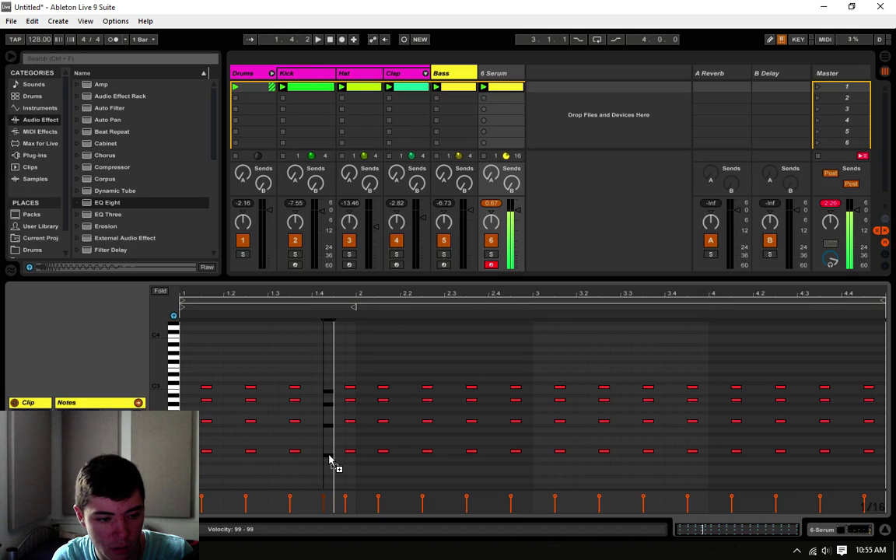
key("space")
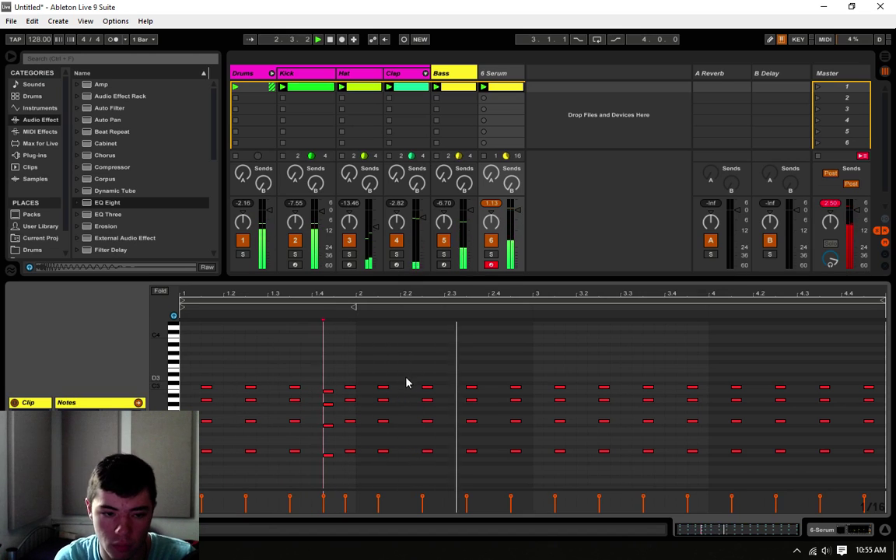
Shift bar 2's last chord to 2.4 one semitone lower, lengthen it to two sixteenths, and add a short copy at 2.4.4.
key("space")
mouse_move(501, 358)
left_mouse_down()
mouse_move(504, 478)
mouse_move(505, 460)
mouse_move(494, 458)
mouse_move(511, 457)
left_mouse_up()
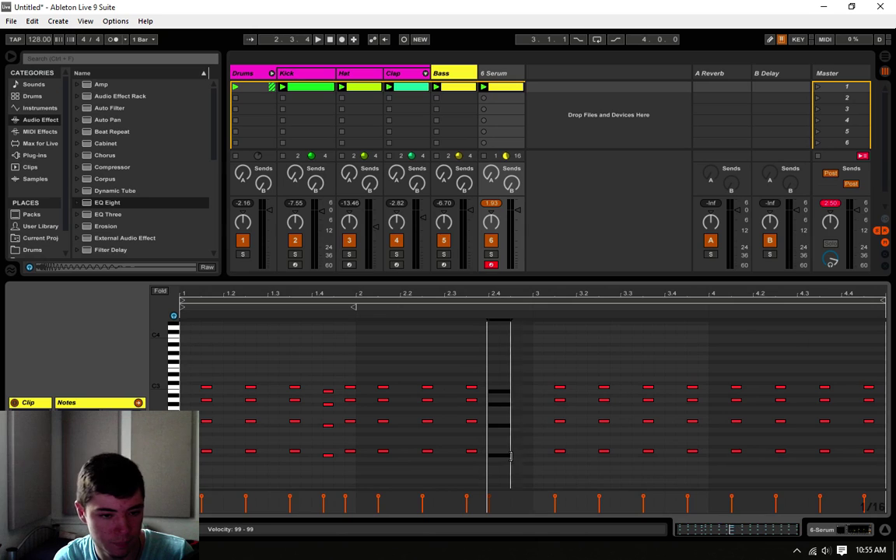
left_click_drag(353, 468, 356, 353)
left_click_drag(338, 368, 527, 462)
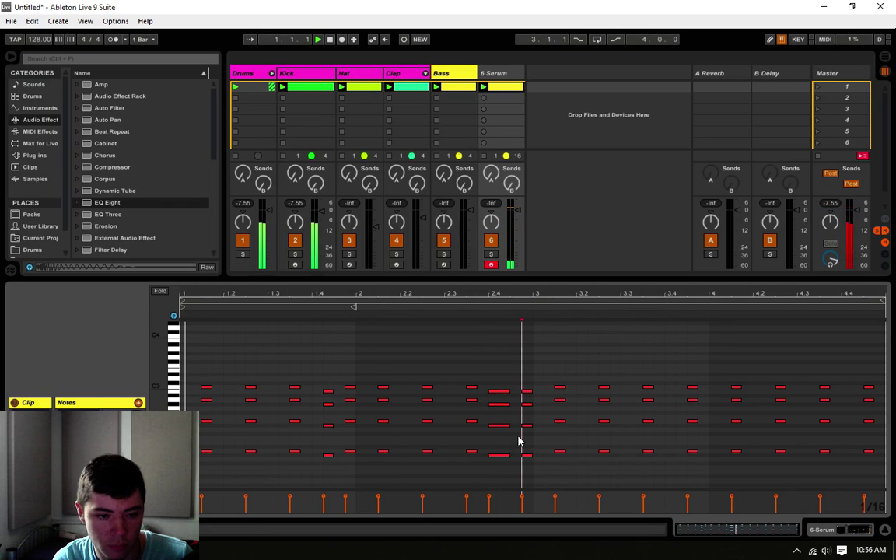
key("space")
left_click(505, 342)
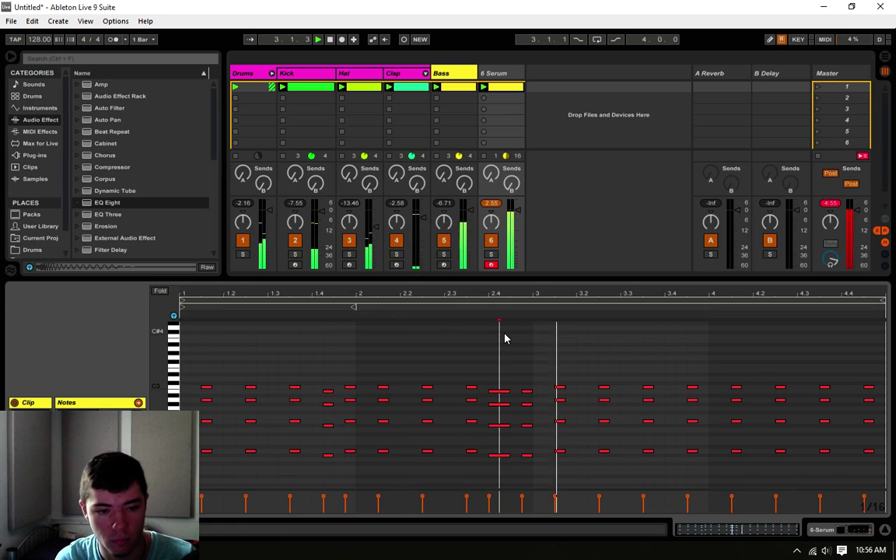
Move the last chord of bar 3 to 3.4.2, one semitone lower, and play the loop.
key("space")
left_click_drag(688, 350, 685, 461)
left_click(677, 444)
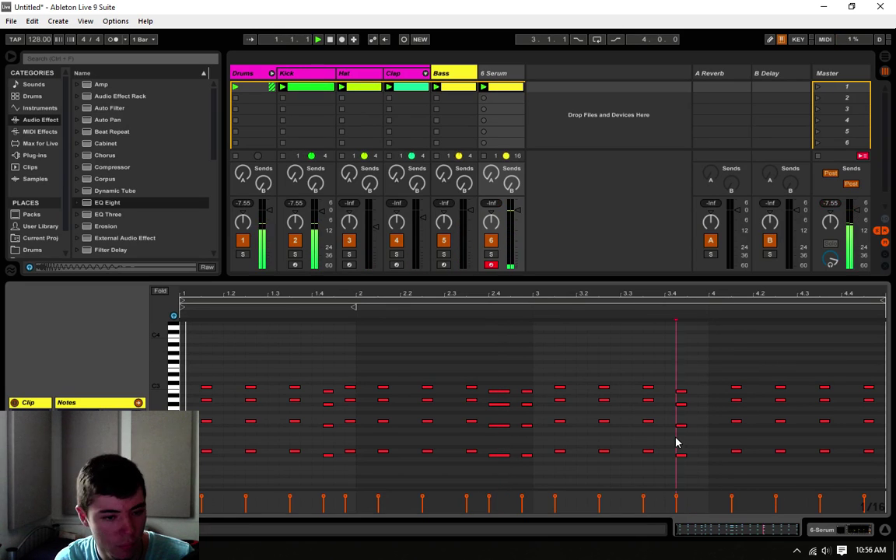
key("space")
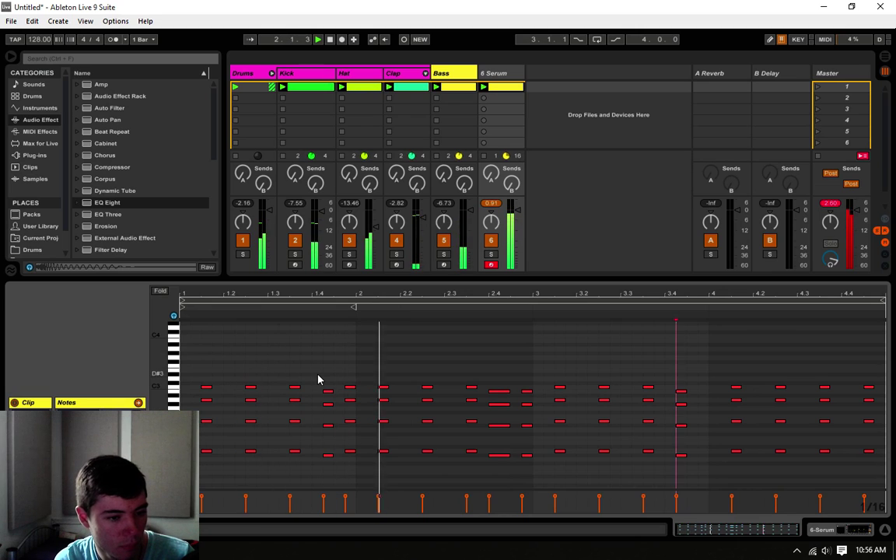
Replace the two chords ending bar 2 with one chord held for the whole beat from 2.4, and replay the loop.
key("space")
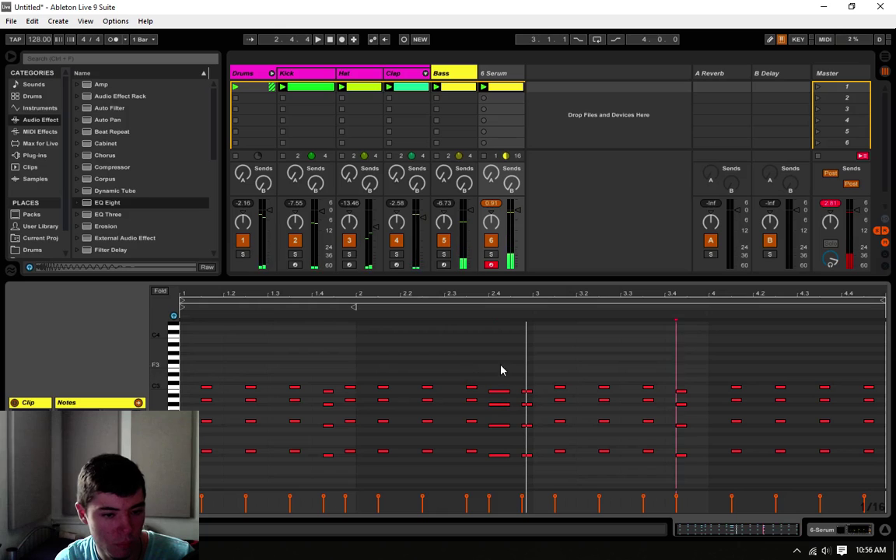
left_click_drag(500, 368, 532, 454)
key("space")
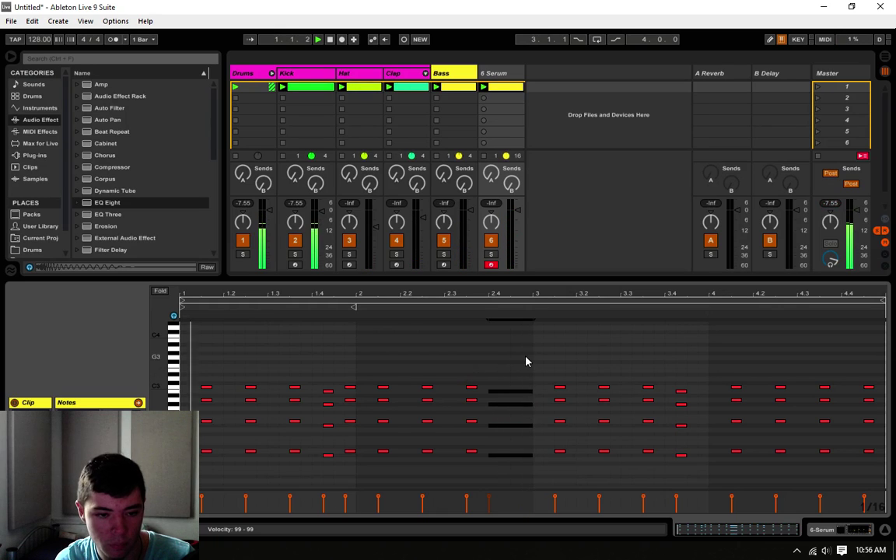
Audition the loop and add a copy of bar 3's last chord at 3.4.4, raised by one semitone.
left_click(532, 350)
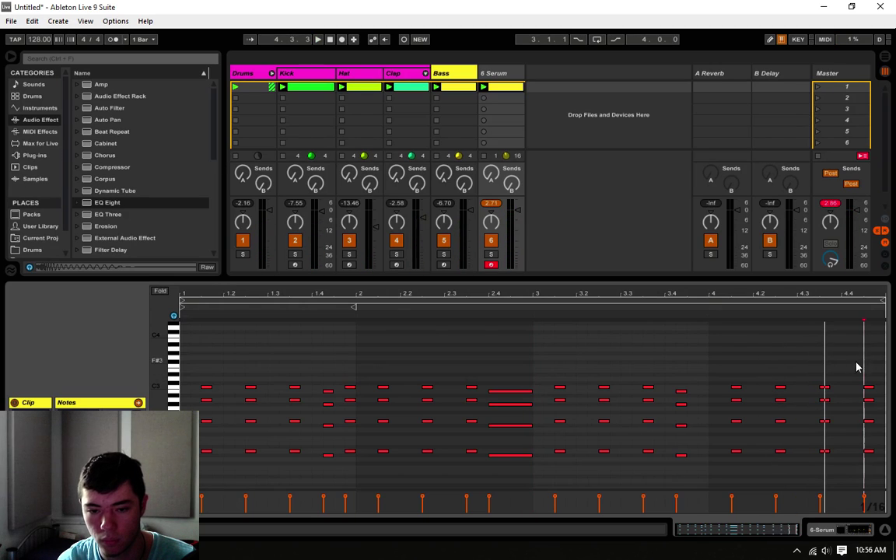
left_click(588, 378)
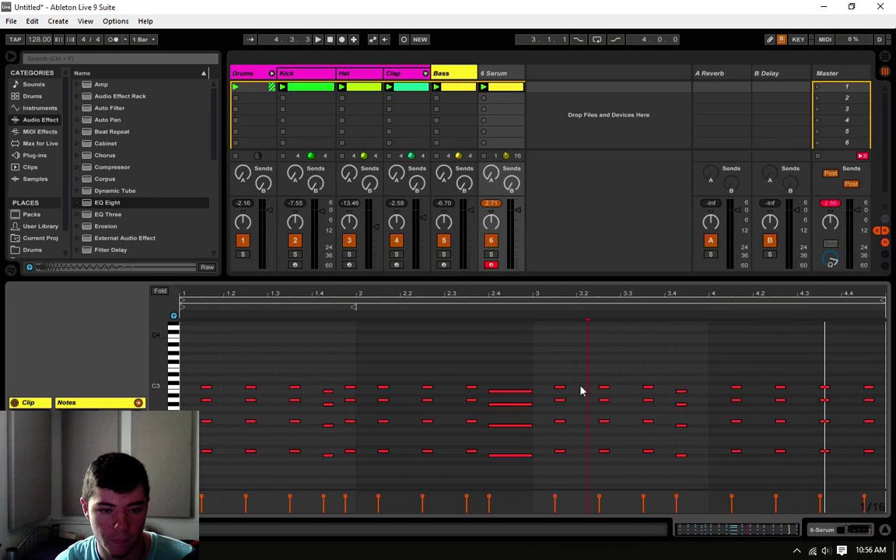
key("space")
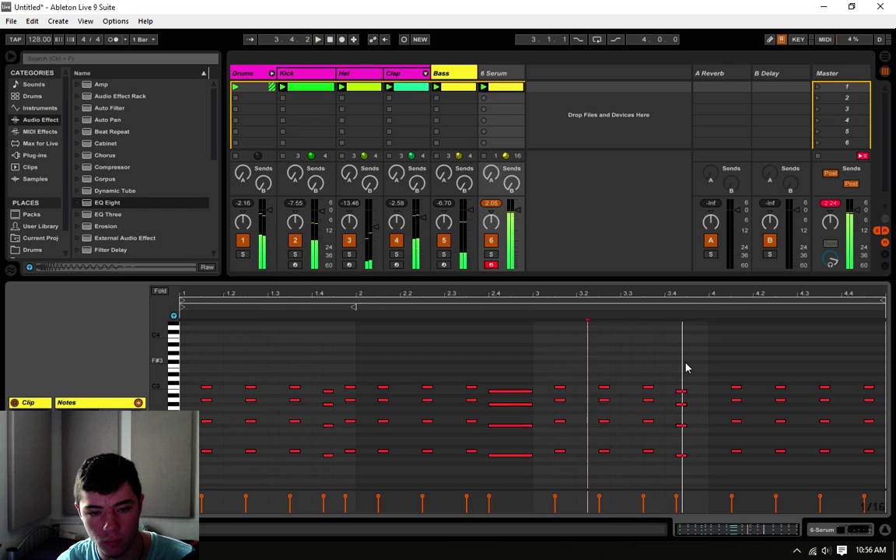
left_click(682, 395)
left_click_drag(682, 395, 701, 452)
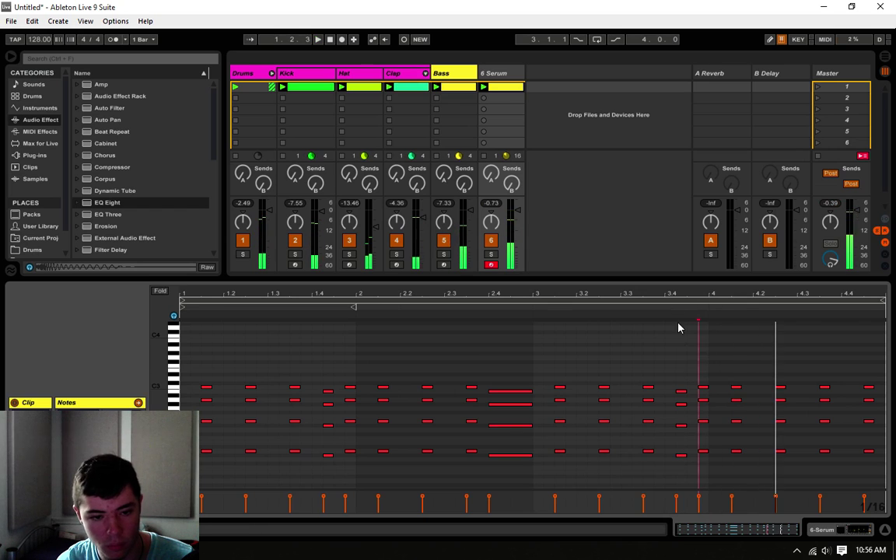
left_click(707, 355)
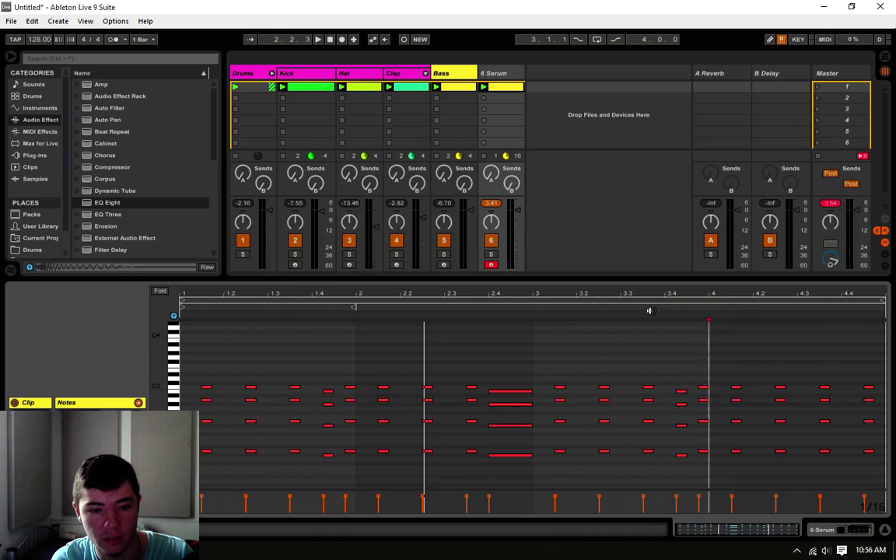
Move bar 4's third chord to 4.3.2 and its last chord to 4.4, add a copy at 4.4.4, and play the loop.
left_click(525, 311)
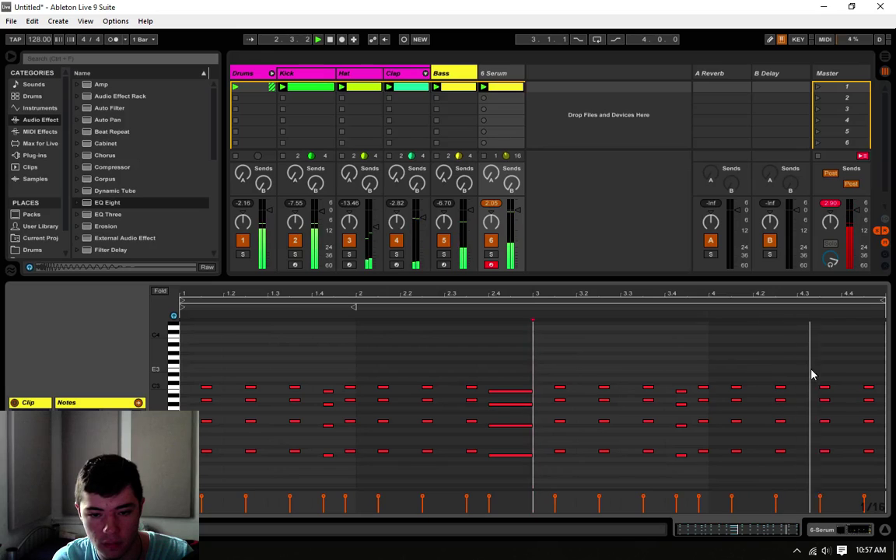
left_click_drag(828, 452, 818, 453)
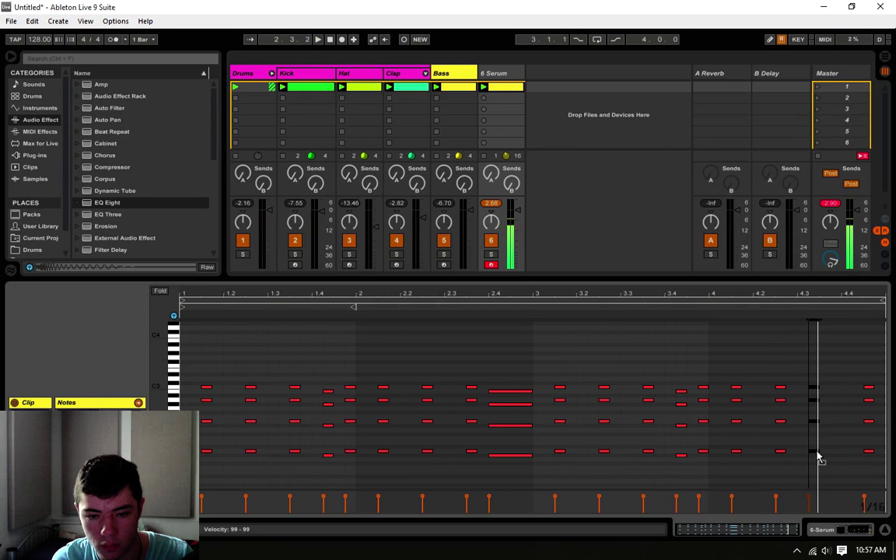
left_click_drag(859, 374, 875, 452)
key("space")
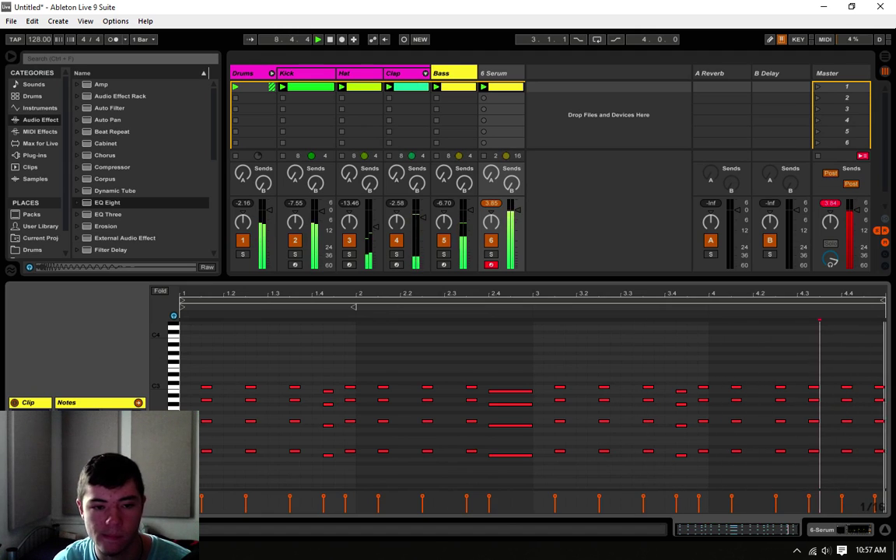
Extend the clip to eight bars and duplicate all the chords of bars 1 to 4 into bars 5 to 8.
key("Up")
key("Up")
key("Up")
key("Up")
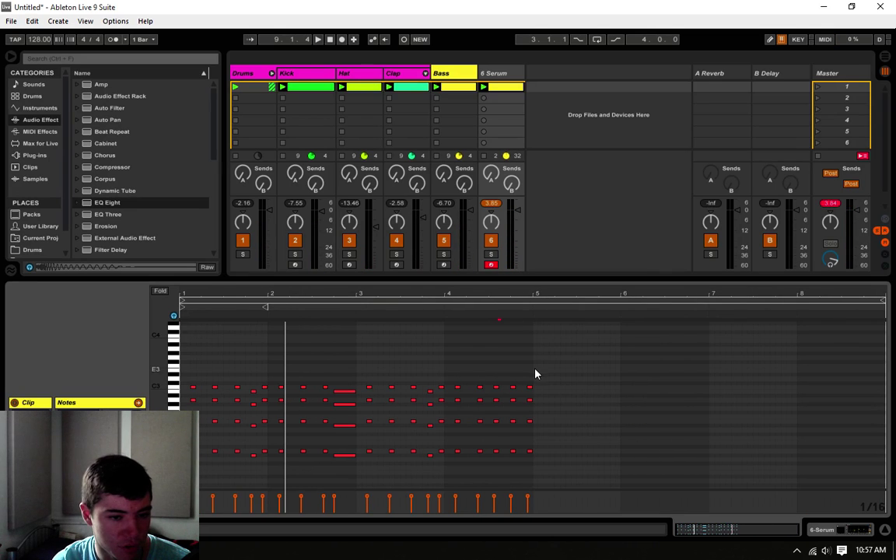
left_click(534, 372)
left_click_drag(534, 371, 88, 489)
key("ctrl+d")
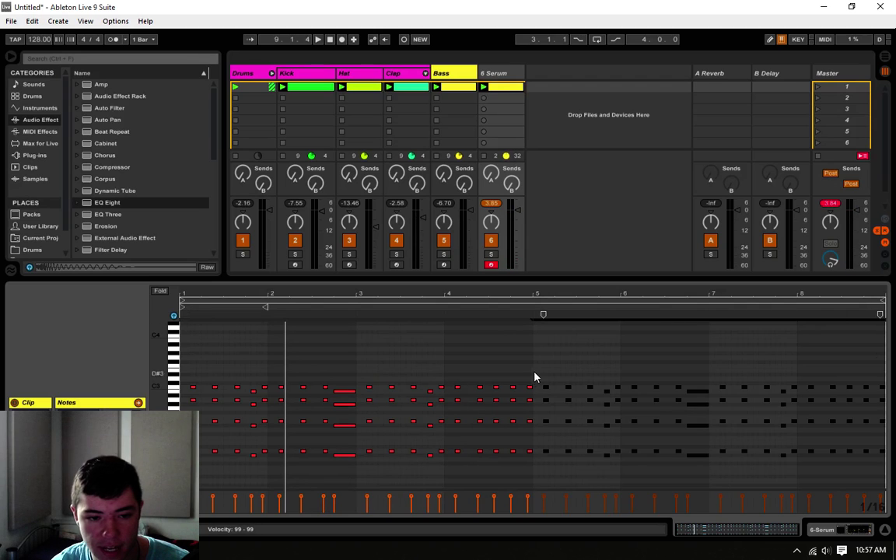
left_click(535, 378)
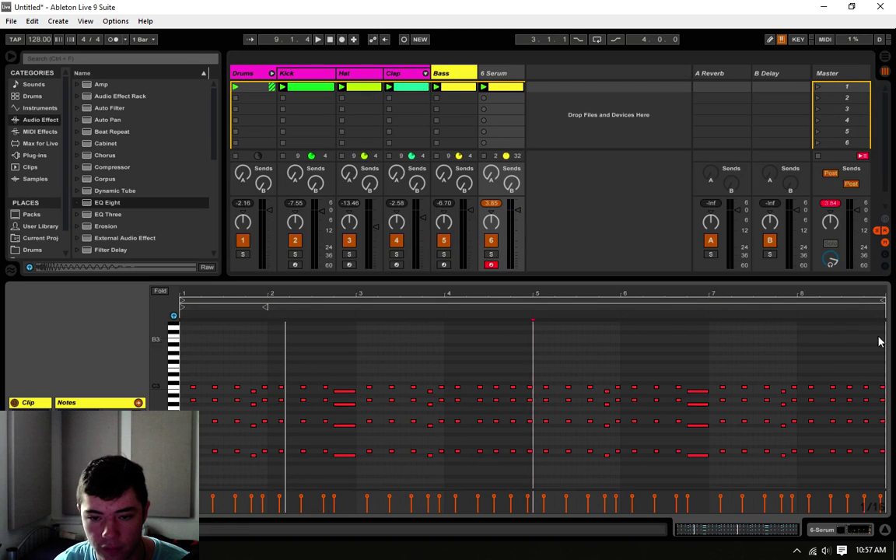
Play the extended clip and delete the first chord of bar 8.
key("space")
left_click(800, 360)
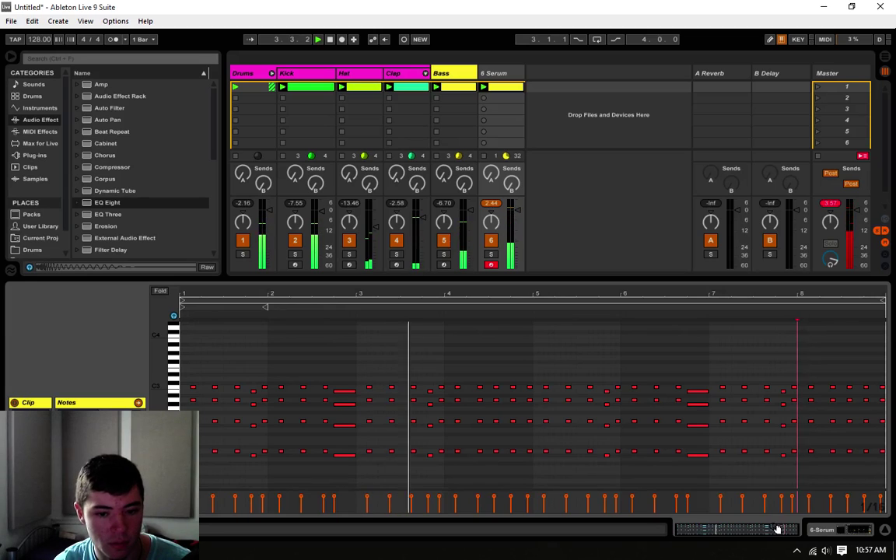
left_click_drag(783, 529, 785, 534)
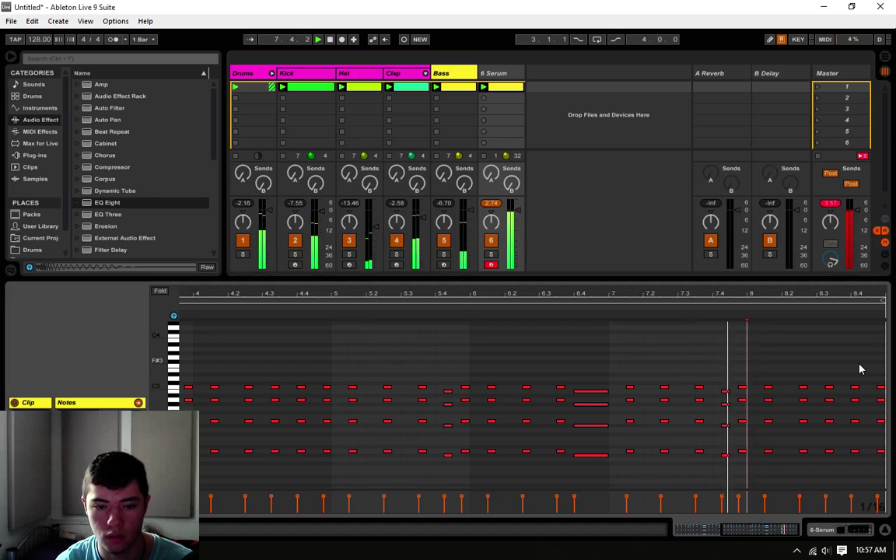
left_click_drag(767, 374, 769, 474)
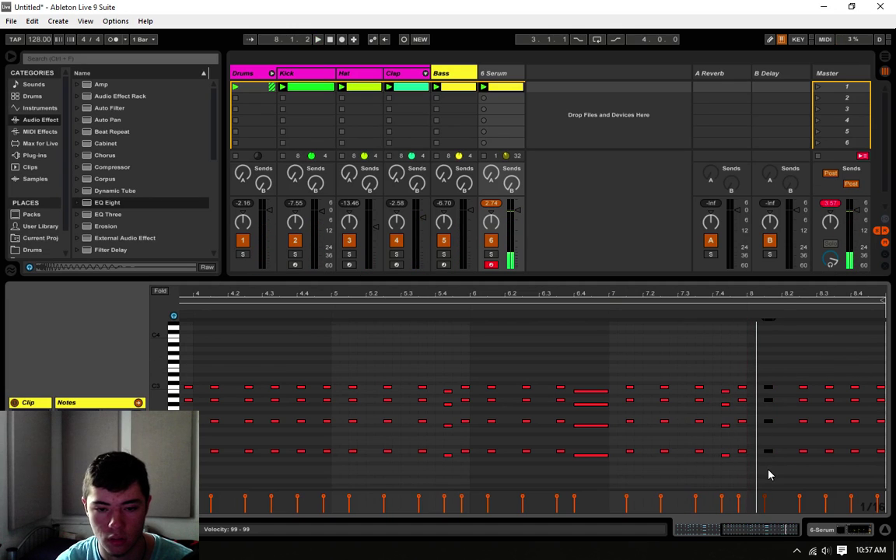
key("Delete")
Hold bar 8's first remaining chord from 8.1.4 to 8.2.3 and the following chord, one semitone higher, from 8.2.3 to 8.3.2.
mouse_move(792, 350)
left_mouse_down()
mouse_move(812, 466)
mouse_move(786, 450)
left_mouse_up()
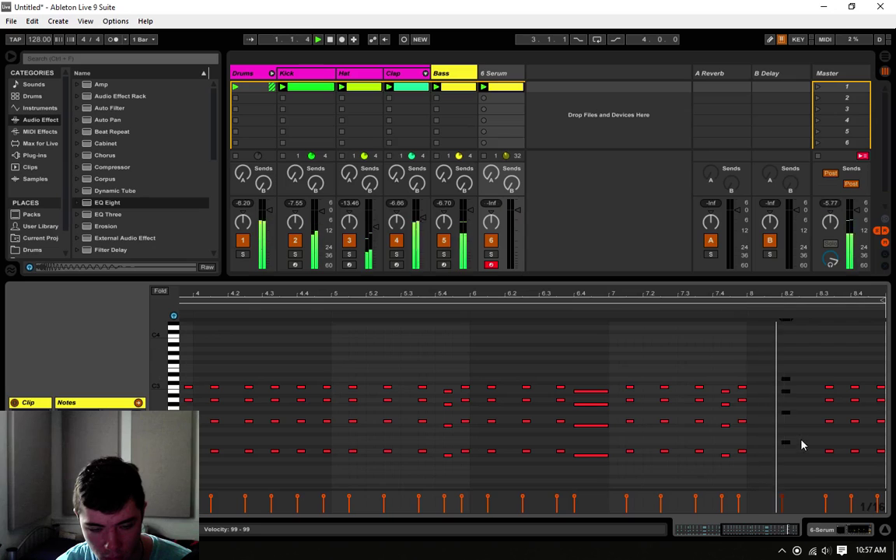
left_click_drag(784, 449, 797, 454)
left_click_drag(823, 360, 842, 510)
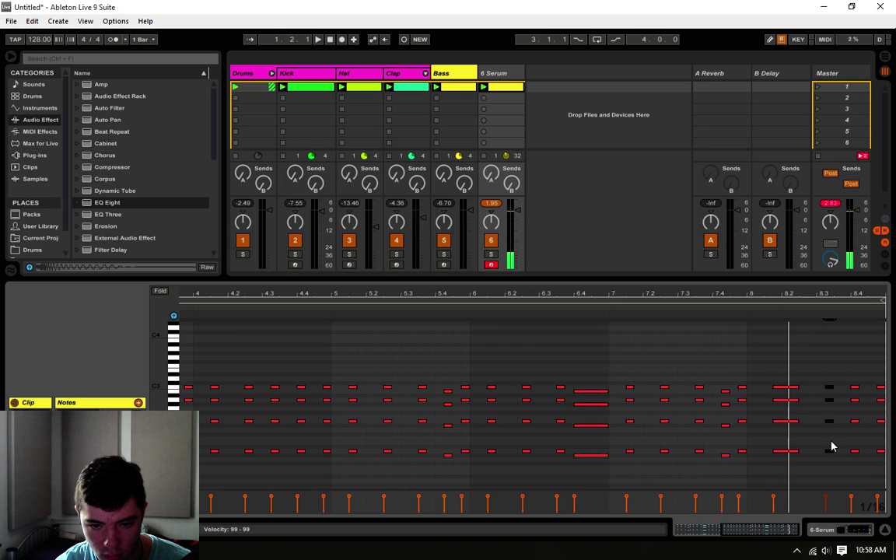
mouse_move(833, 445)
left_mouse_down()
mouse_move(809, 454)
mouse_move(825, 446)
left_mouse_up()
Move the chord at 8.4 to 8.3.2, two semitones higher, and delete the last chord of bar 8.
left_click(849, 379)
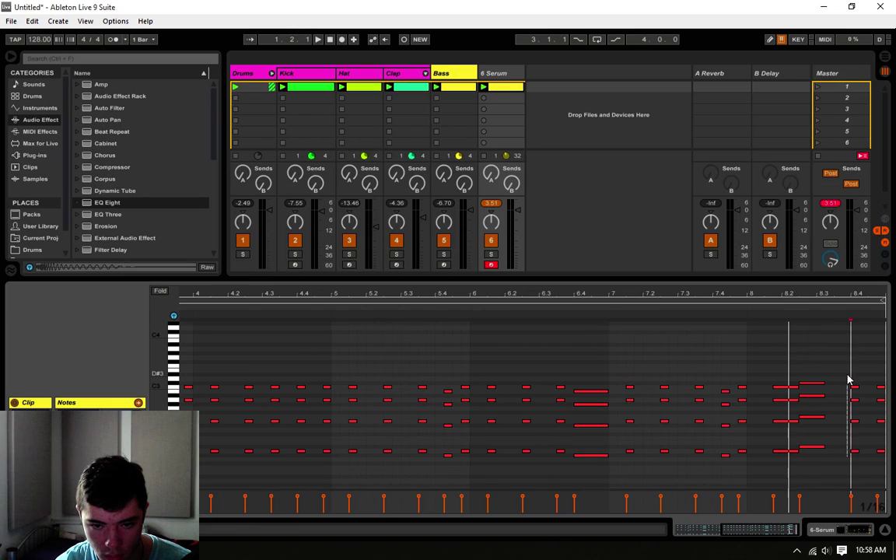
left_click_drag(848, 376, 854, 380)
left_click_drag(854, 388, 833, 387)
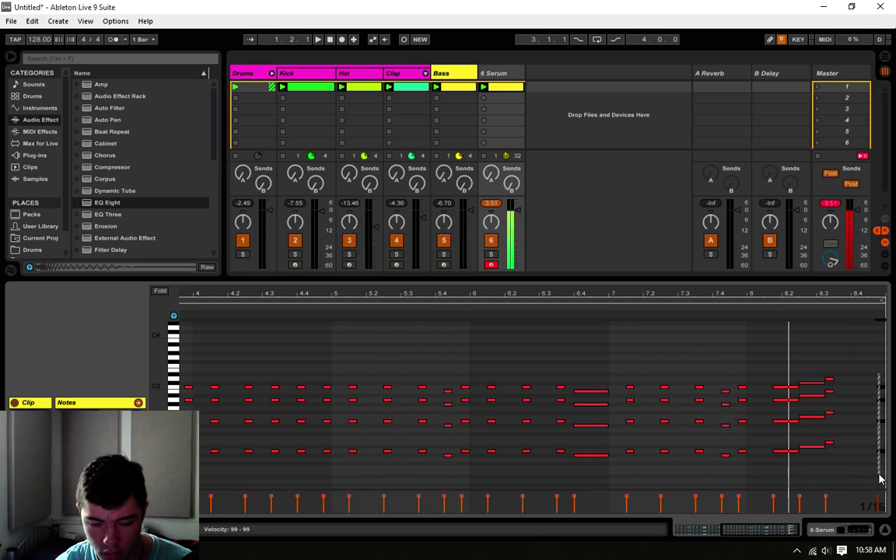
Shift bar 8's three chords one sixteenth earlier, to 8.1.3, 8.2.2 and 8.3.
left_click(815, 361)
left_click_drag(814, 359, 783, 482)
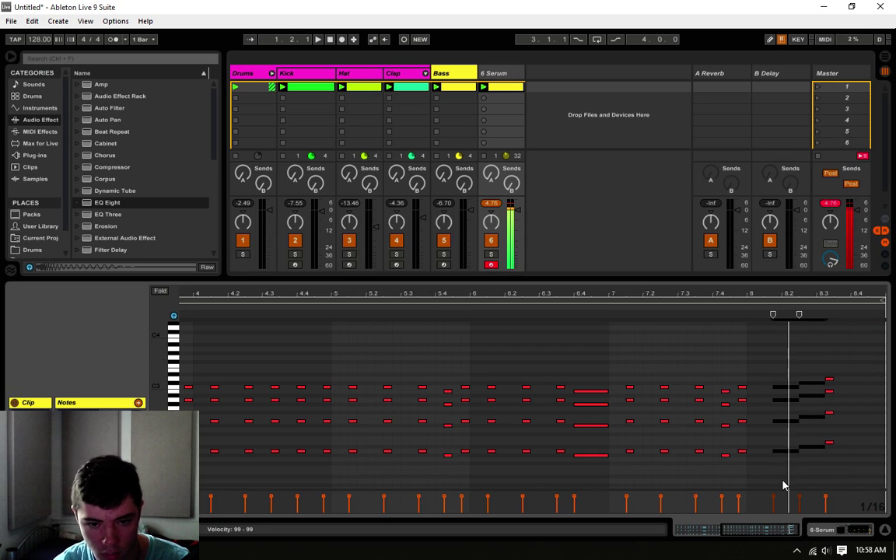
key("Left")
left_click_drag(838, 345, 830, 464)
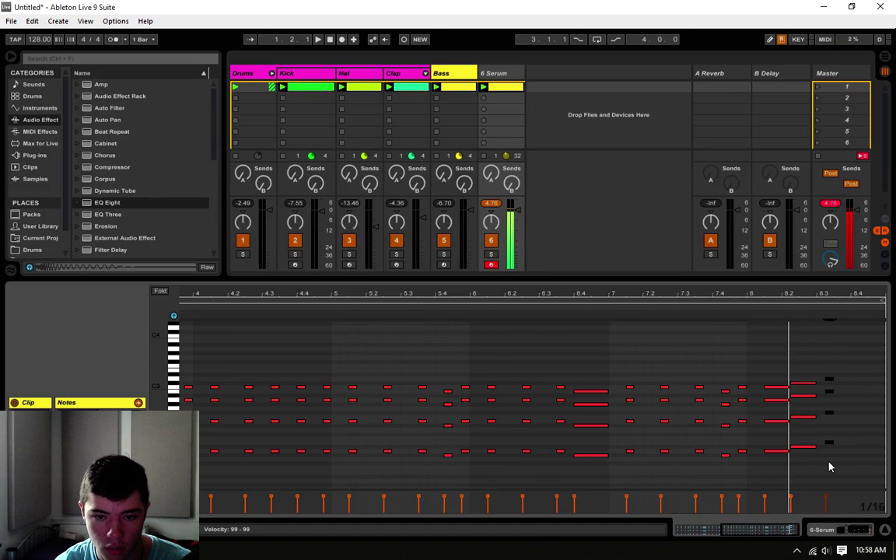
key("Left")
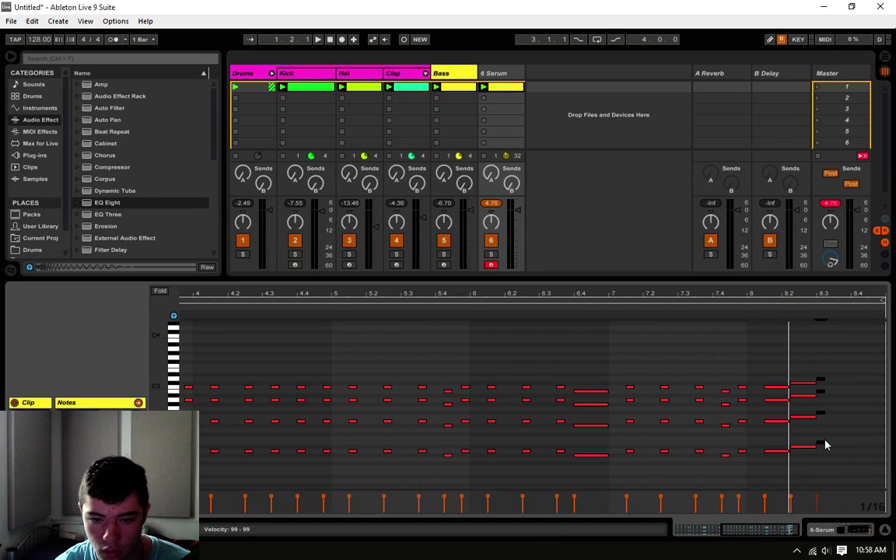
Lengthen the final chord from 8.3 to the end of bar 8 and play the ending.
left_click_drag(827, 444, 879, 441)
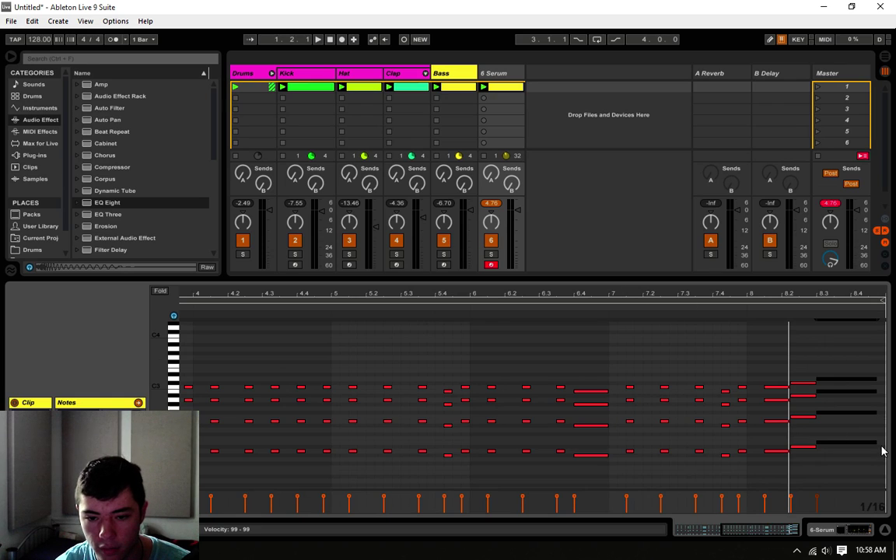
left_click_drag(877, 442, 883, 444)
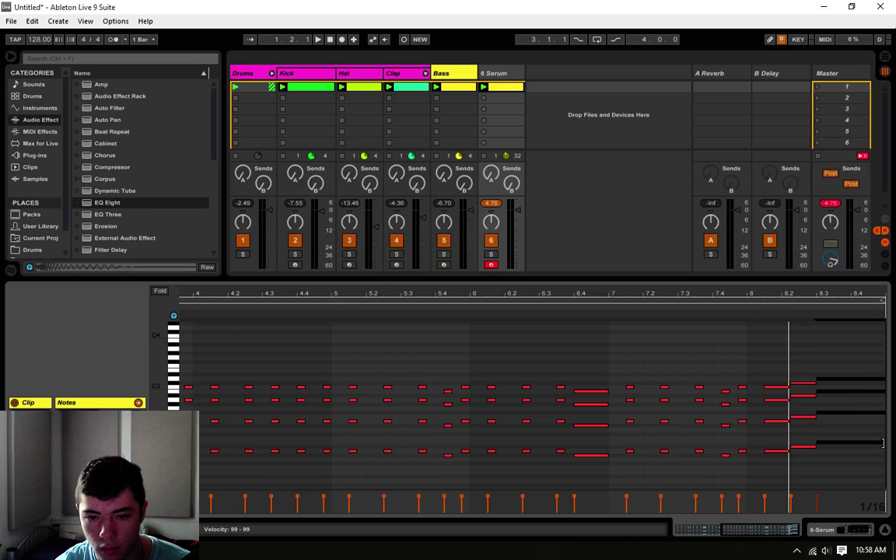
left_click(718, 311)
key("space")
Move bar 8's first held chord two sixteenths earlier to the start of the bar and audition it.
left_click_drag(778, 348, 769, 456)
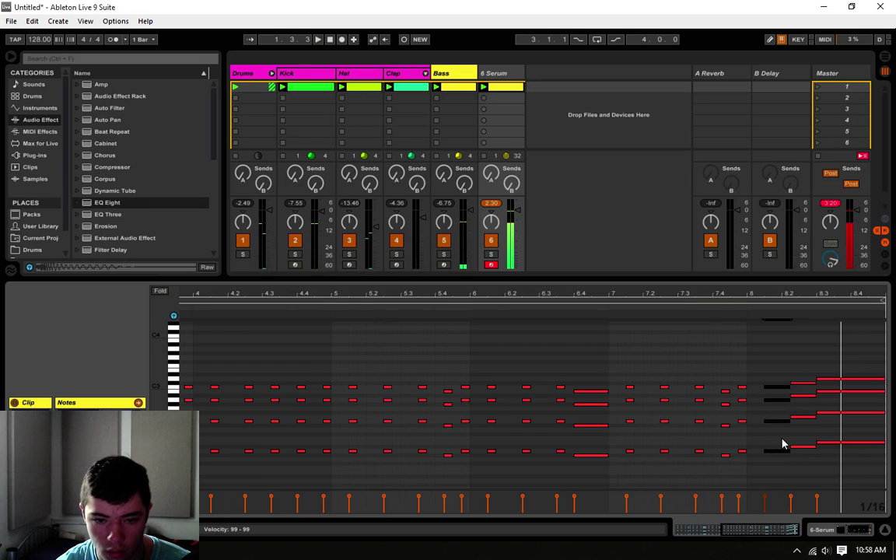
key("Left")
key("Left")
scroll(783, 445, "up", 1)
left_click(735, 303)
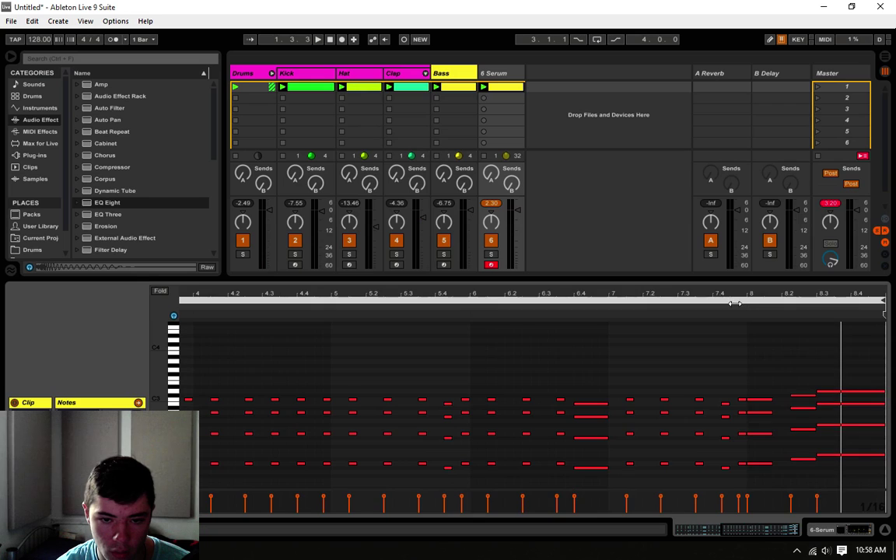
key("space")
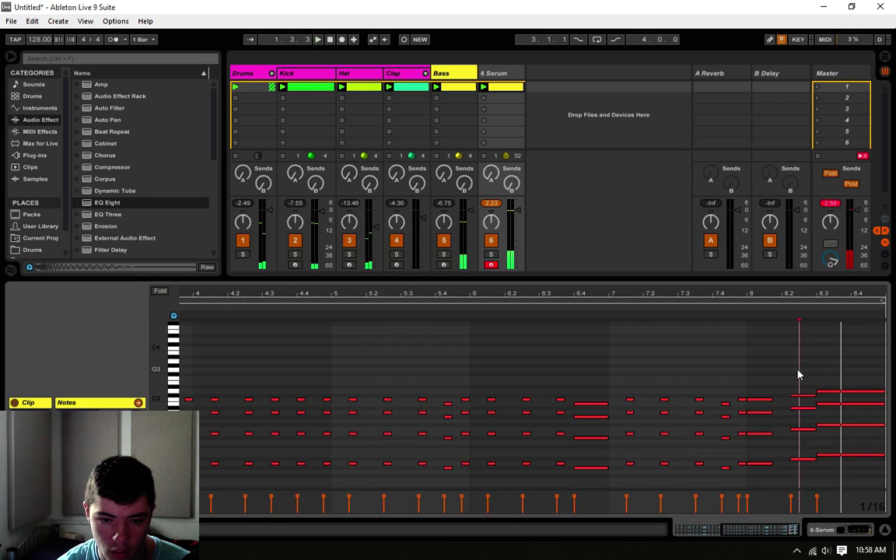
key("space")
Lengthen bar 8's first chord to a full beat, extend the second chord back to start at 8.2, and play the clip.
left_click_drag(766, 371, 768, 464)
key("Right")
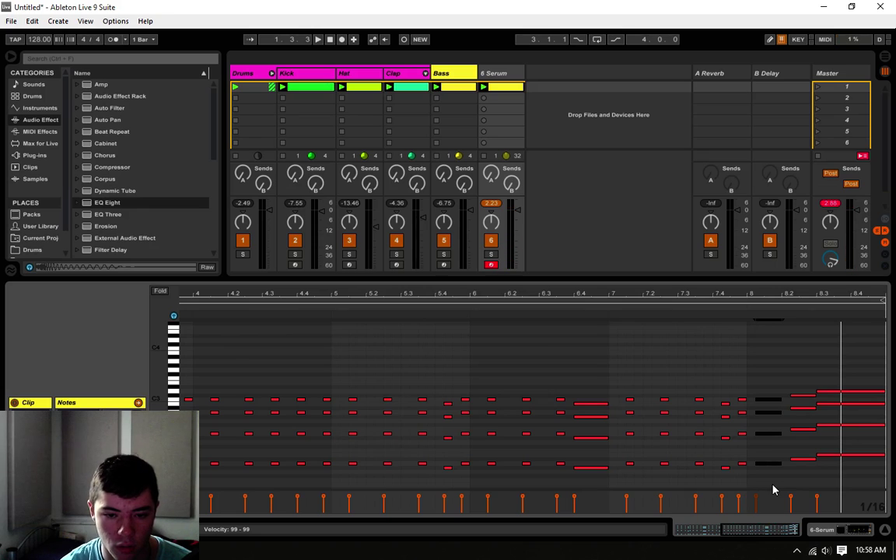
key("Left")
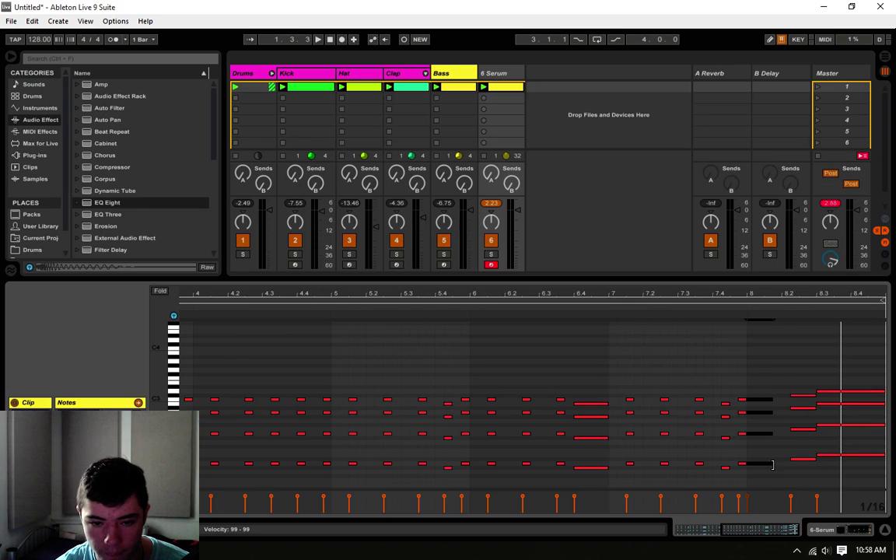
left_click_drag(774, 465, 782, 464)
mouse_move(798, 479)
left_mouse_down()
mouse_move(803, 384)
mouse_move(783, 395)
left_mouse_up()
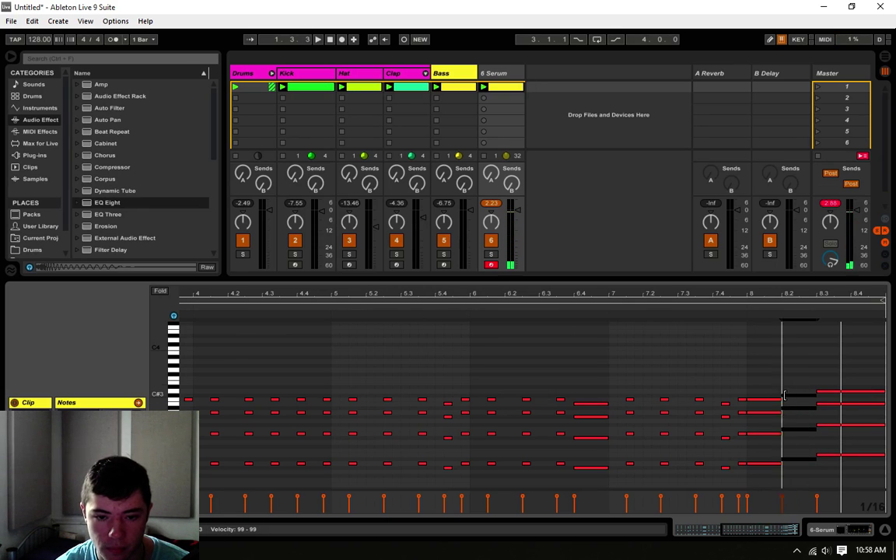
left_click(783, 374)
key("space")
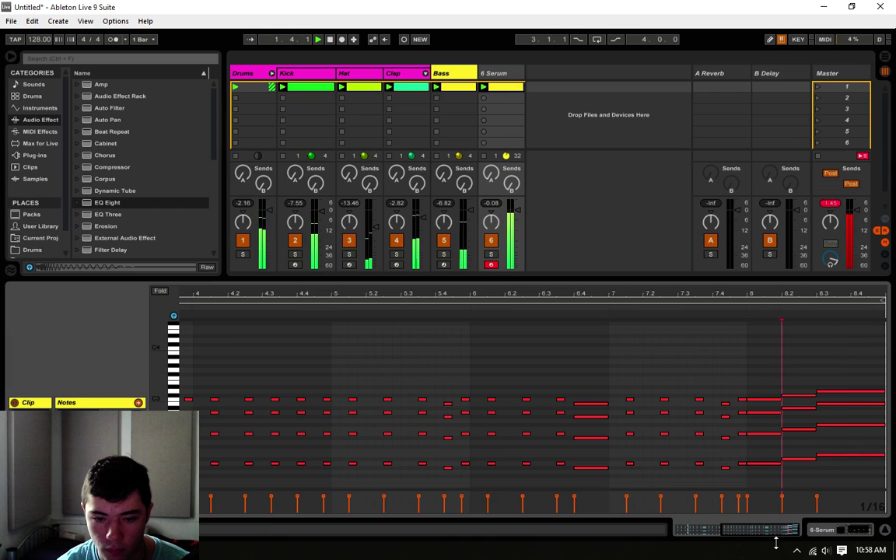
Listen to the ending, shorten bar 8's first chord to one sixteenth, and replay it.
left_click_drag(766, 528, 766, 533)
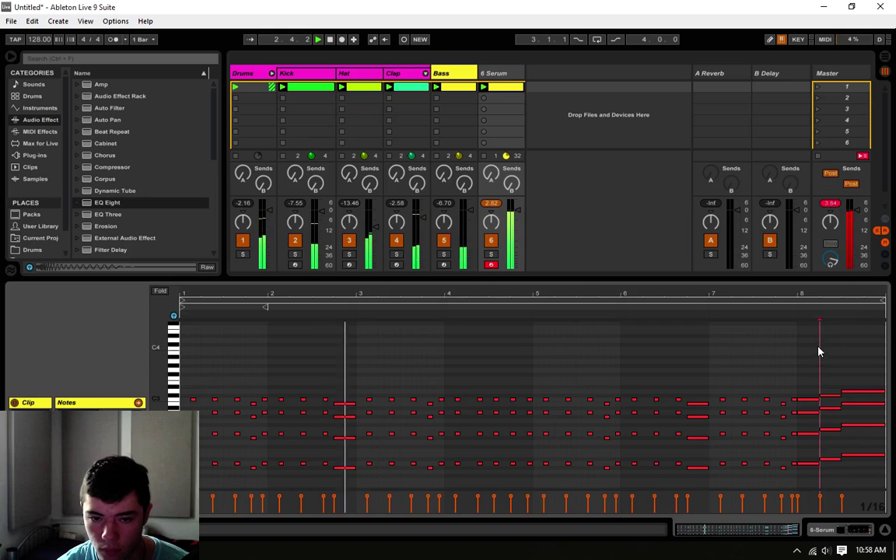
left_click(798, 360)
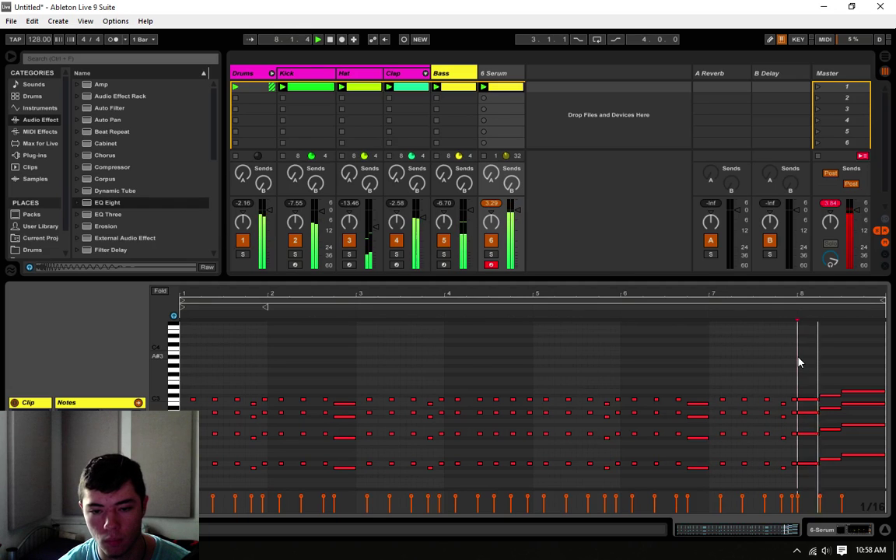
key("space")
left_click_drag(790, 530, 788, 558)
left_click_drag(546, 356, 550, 510)
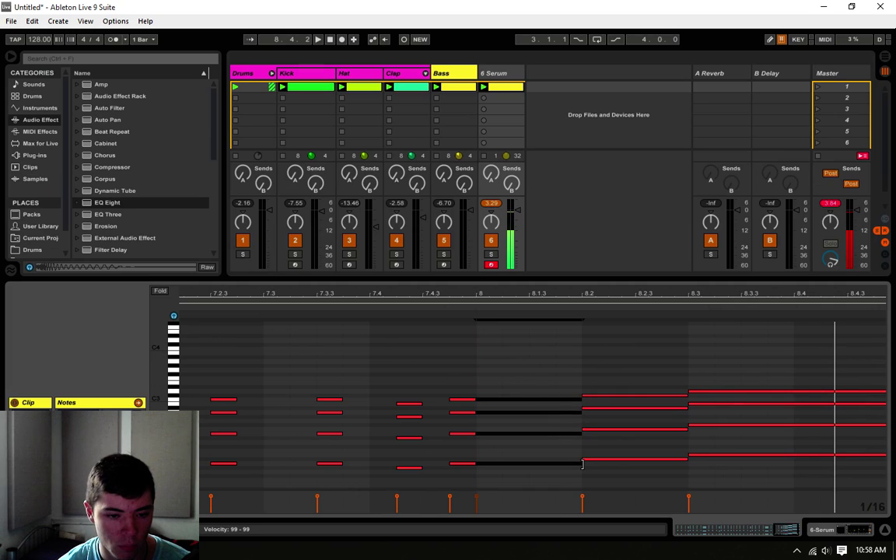
left_click_drag(581, 464, 506, 465)
key("space")
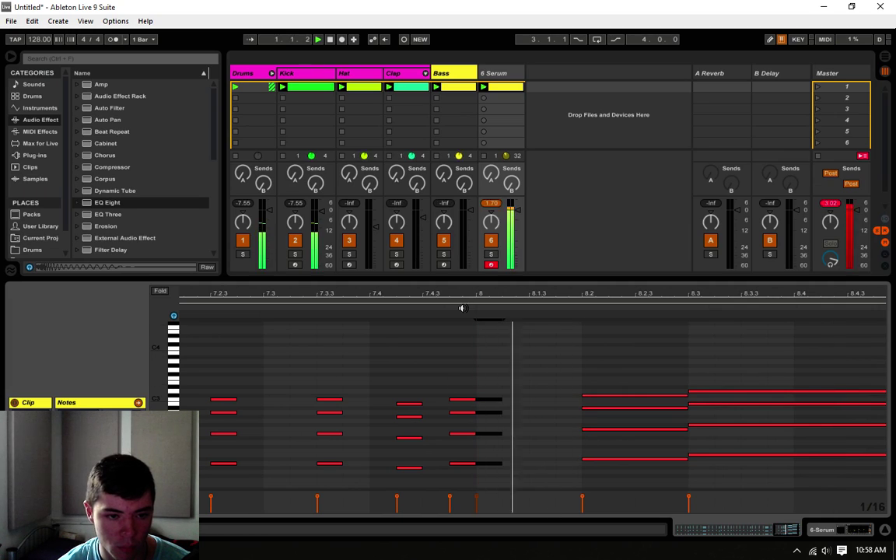
End bar 8's second chord at 8.2.3 and extend the final held chord back to start there.
left_click_drag(674, 368, 633, 460)
mouse_move(690, 327)
left_mouse_down()
mouse_move(715, 511)
mouse_move(692, 463)
mouse_move(636, 456)
left_mouse_up()
left_click(636, 368)
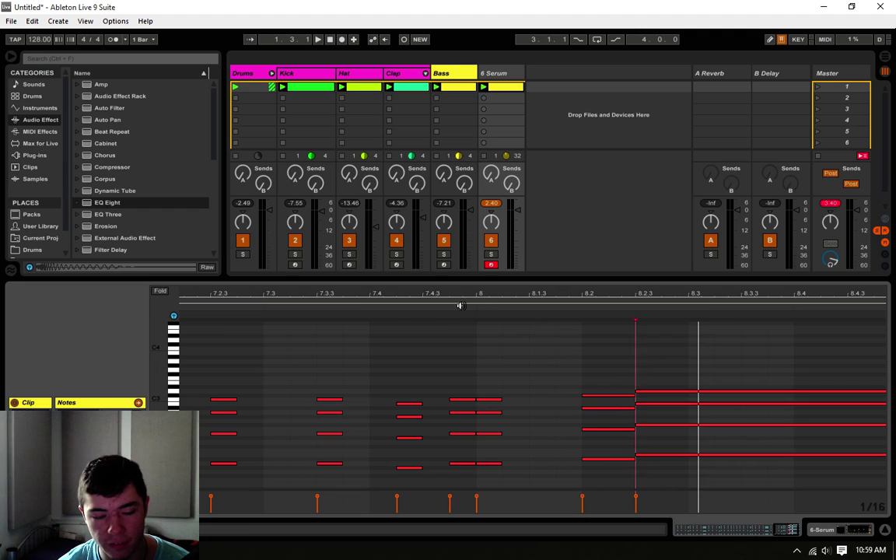
Audition the revised ending and set Serum's Osc A to 7 unison voices, adjusting its detune.
left_click(454, 309)
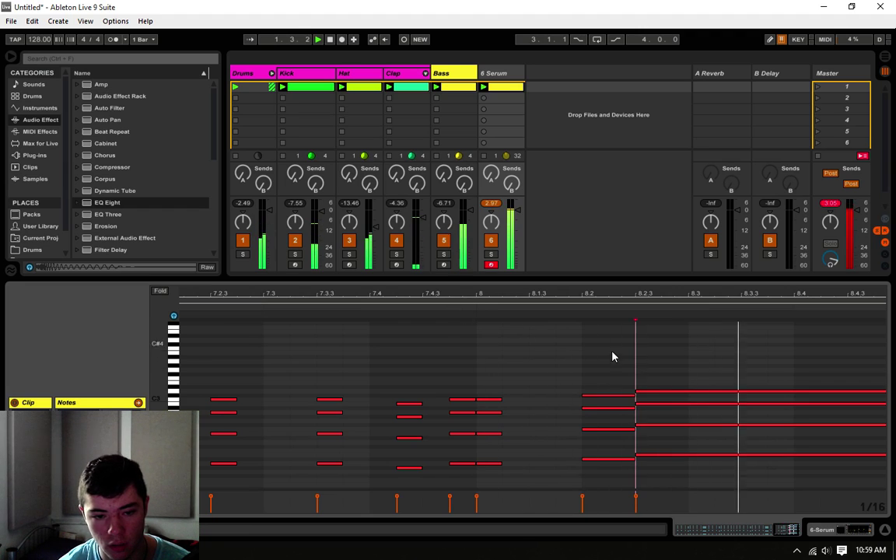
left_click(661, 377)
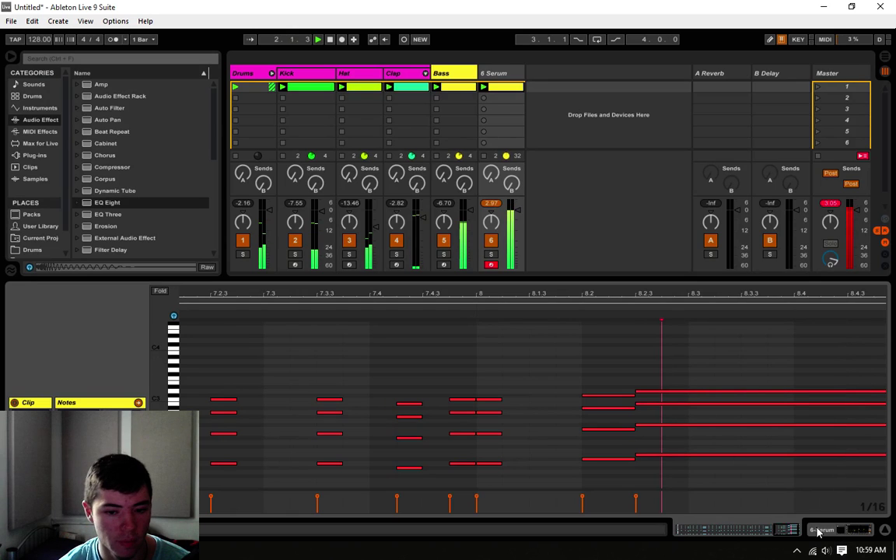
left_click(785, 529)
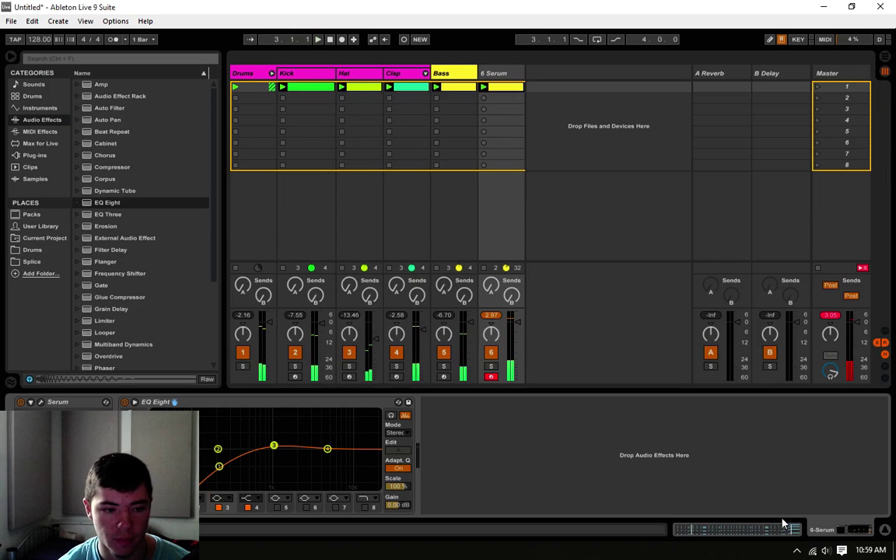
left_click(41, 403)
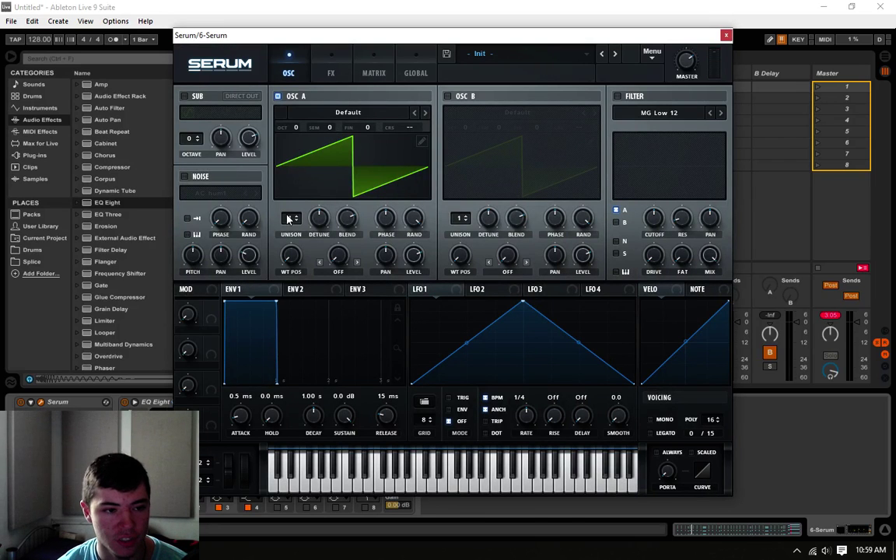
left_click_drag(291, 220, 318, 179)
left_click_drag(319, 219, 319, 218)
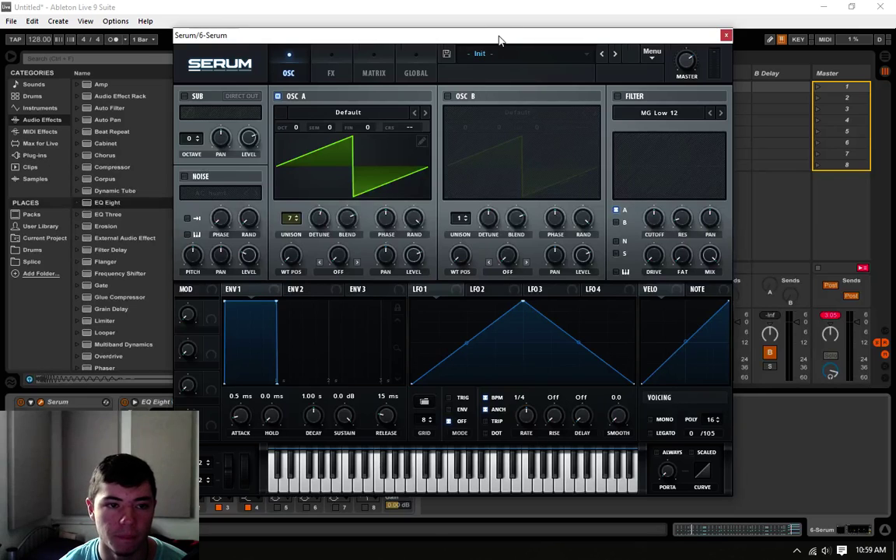
Lower the Serum track's mixer volume and play the clip to check the level.
left_click_drag(500, 41, 490, 86)
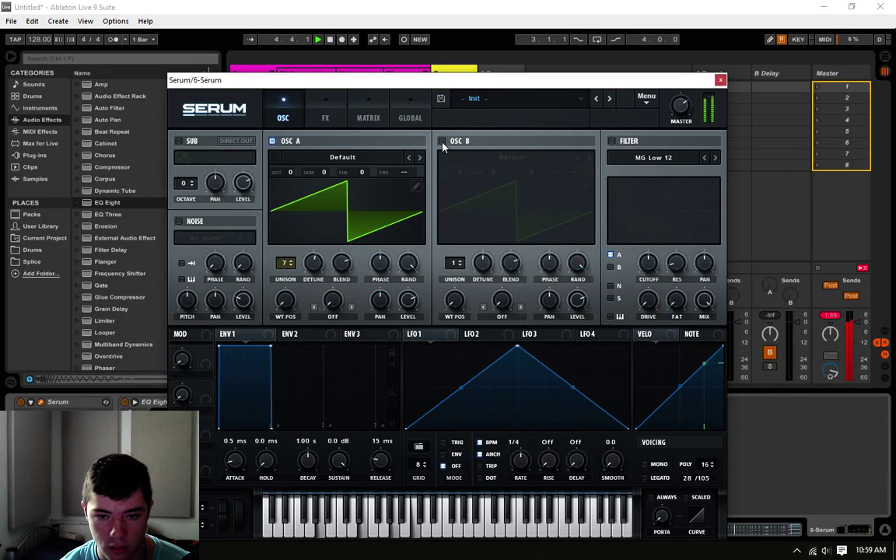
left_click_drag(498, 83, 436, 450)
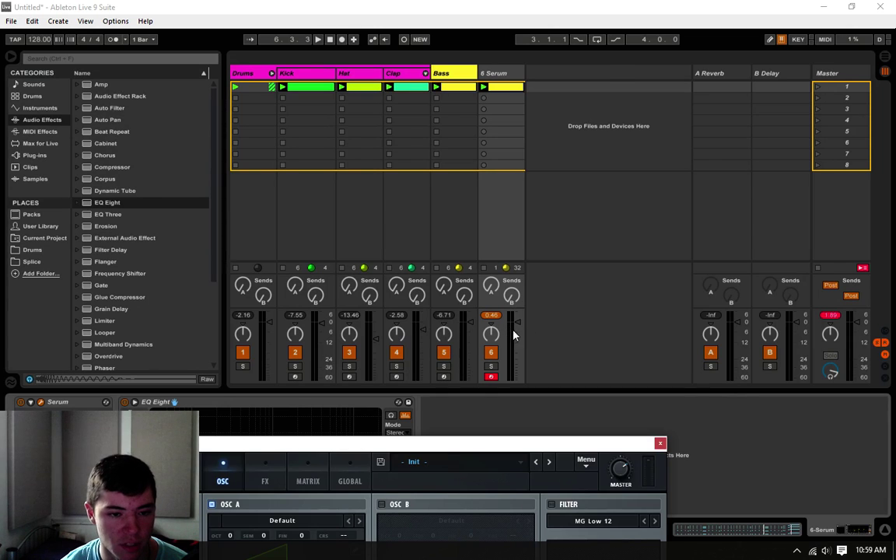
left_click_drag(515, 333, 515, 347)
key("space")
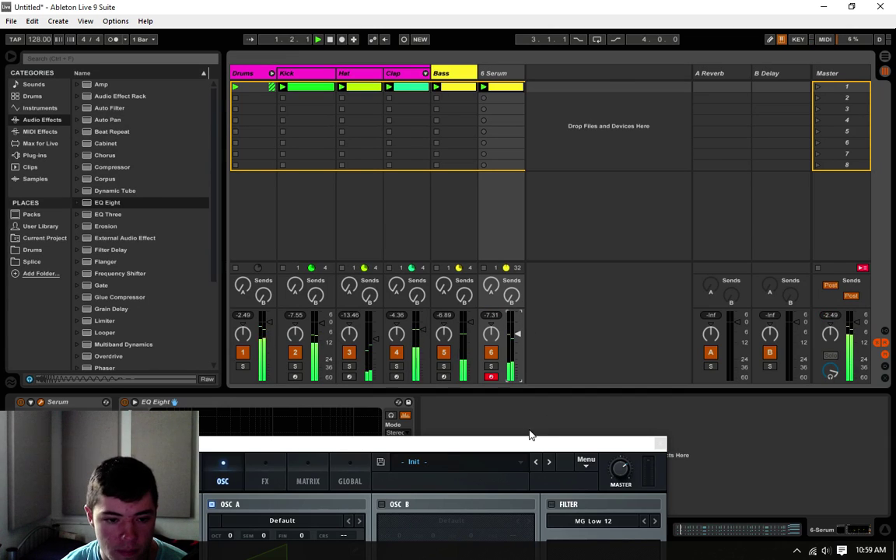
Enable Serum's Osc B at +1 octave with 7 unison voices and adjust its detune.
left_click_drag(526, 443, 555, 74)
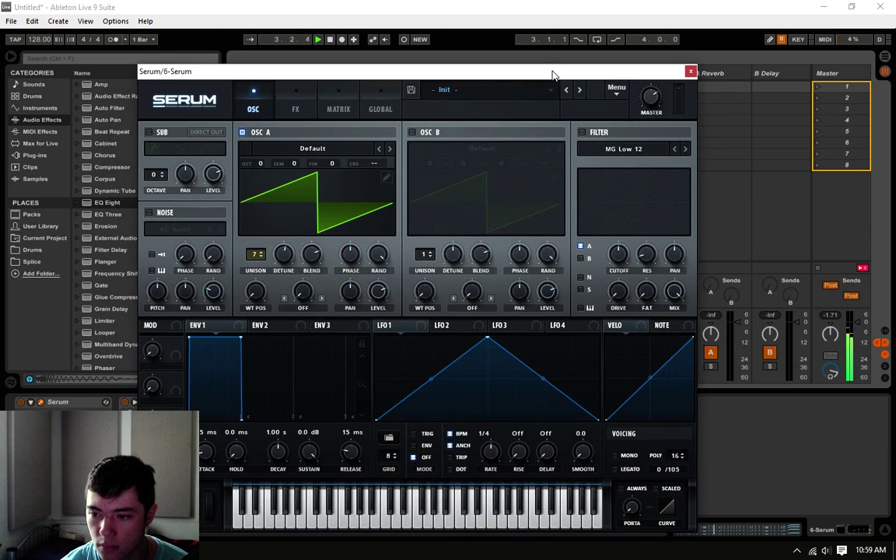
left_click(412, 132)
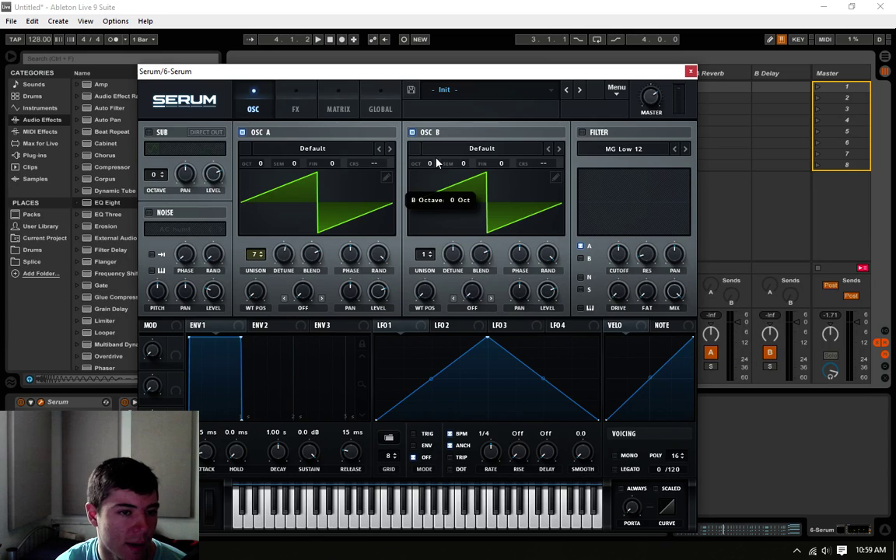
scroll(428, 164, "up", 1)
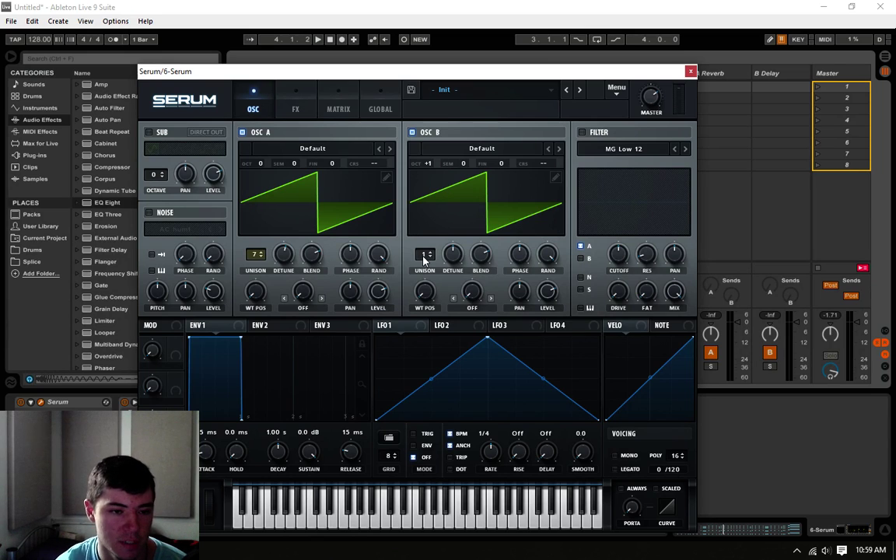
left_click_drag(424, 259, 451, 225)
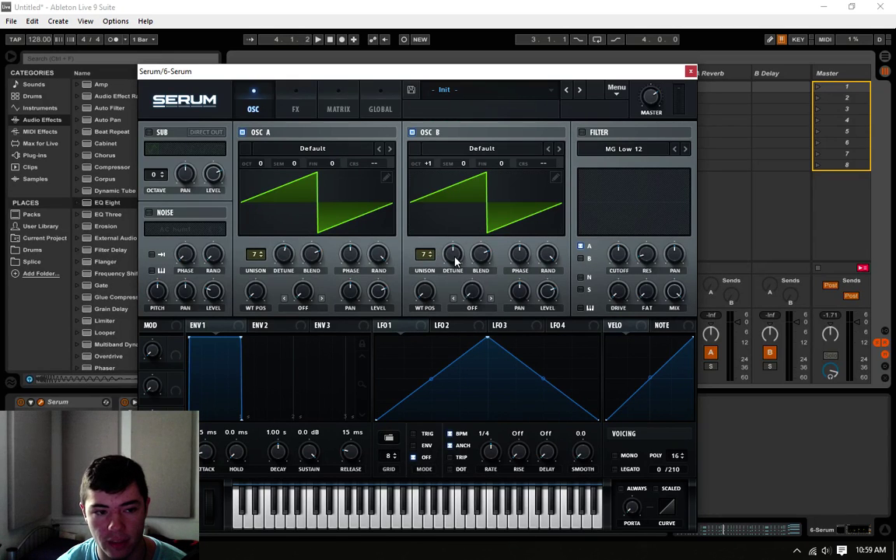
left_click_drag(455, 260, 459, 257)
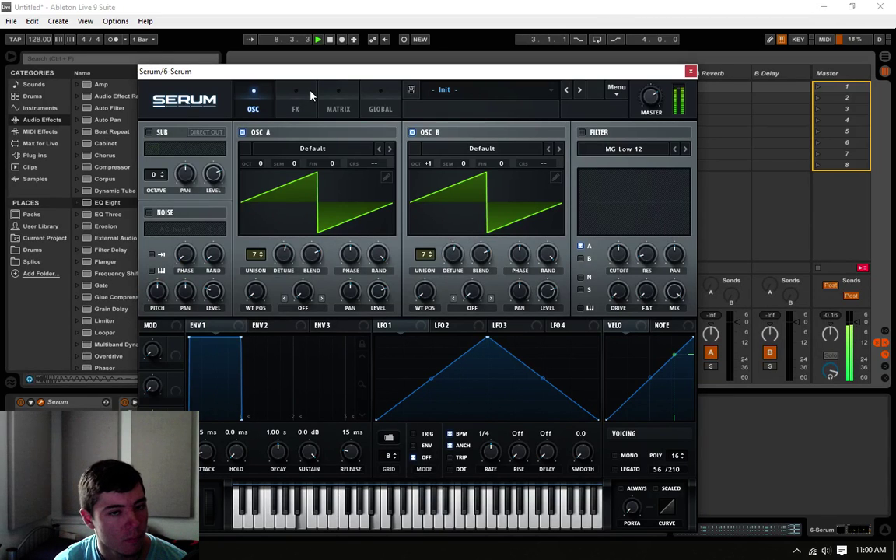
Lengthen bar 8's first chord in the Serum clip to a full beat, ending at 8.2, and play it.
left_click(690, 71)
key("shift+Tab")
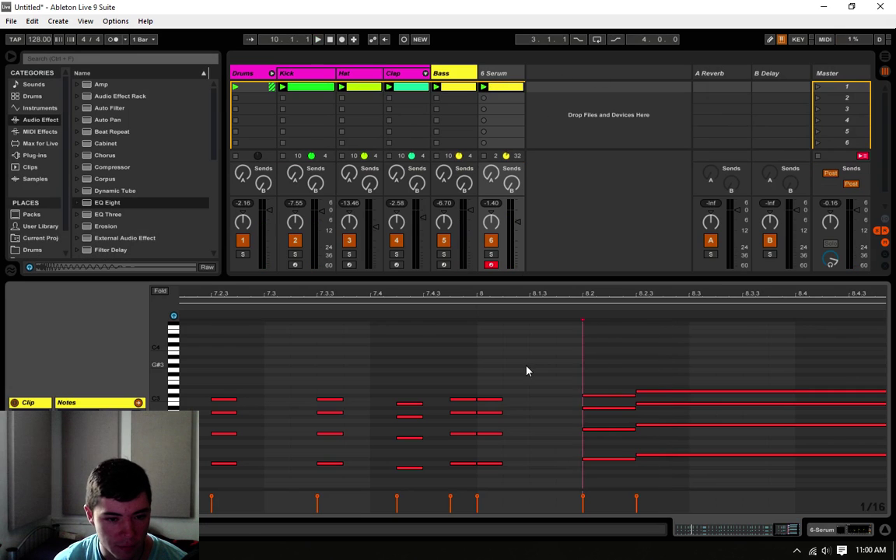
left_click_drag(504, 323, 495, 510)
left_click_drag(502, 463, 567, 400)
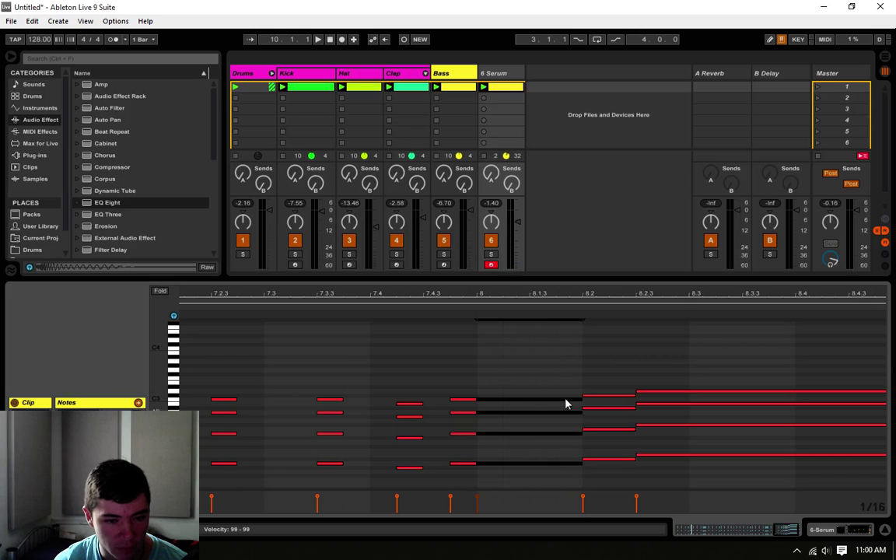
left_click(580, 362)
key("space")
Reopen Serum from the track's device chain and enable Reverb among its effects.
left_click(841, 533)
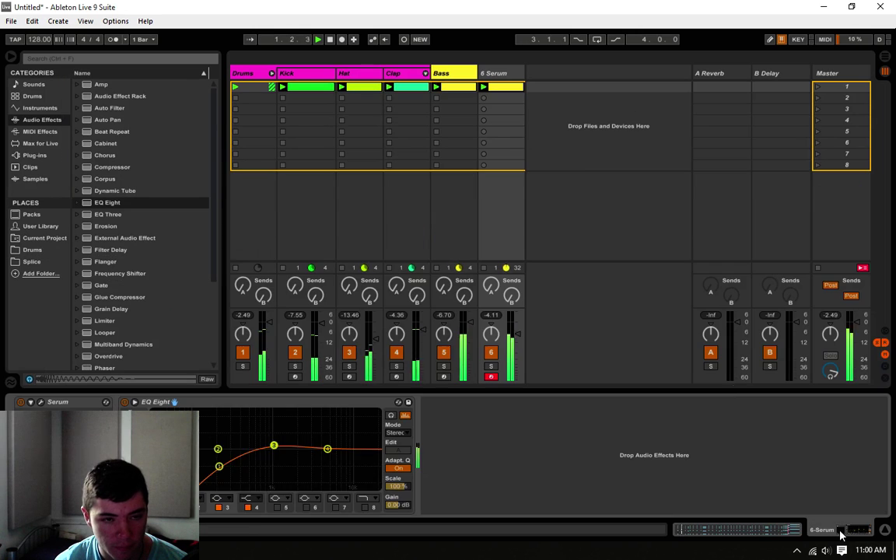
left_click(505, 87)
left_click(839, 534)
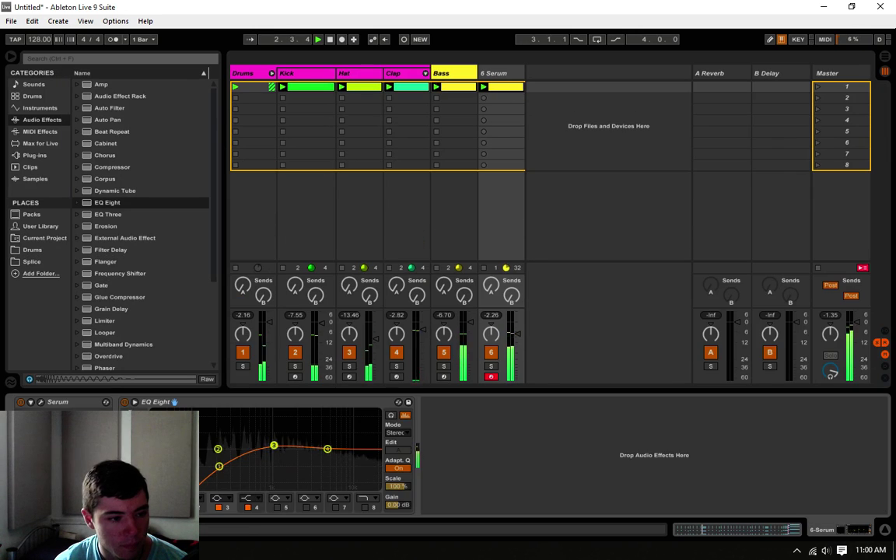
left_click(41, 401)
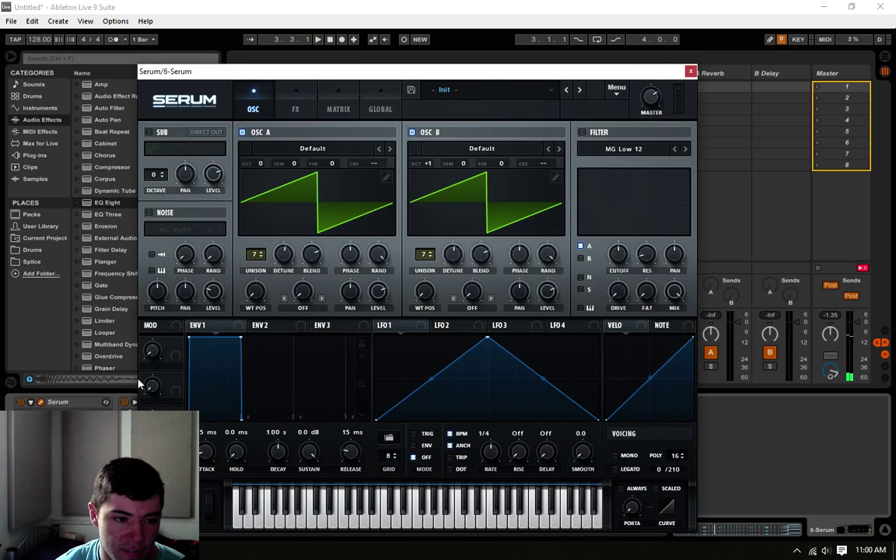
left_click(297, 100)
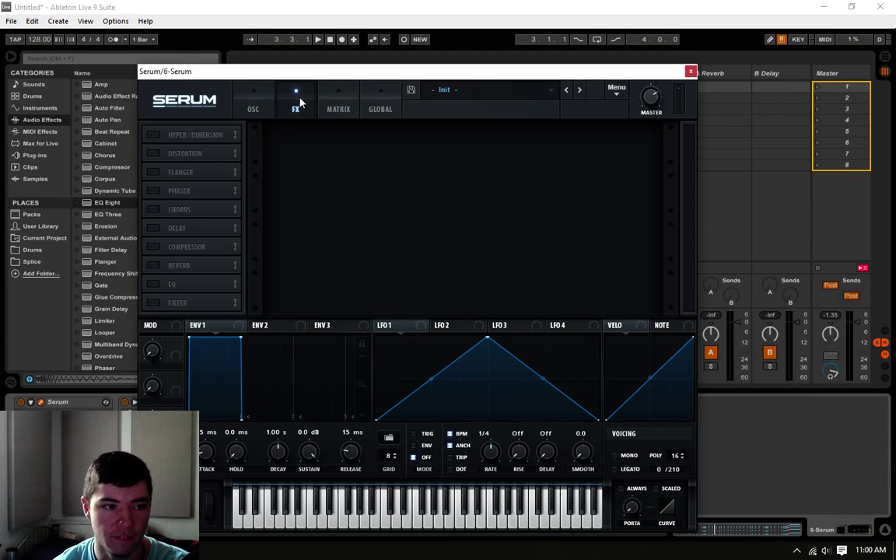
left_click(157, 268)
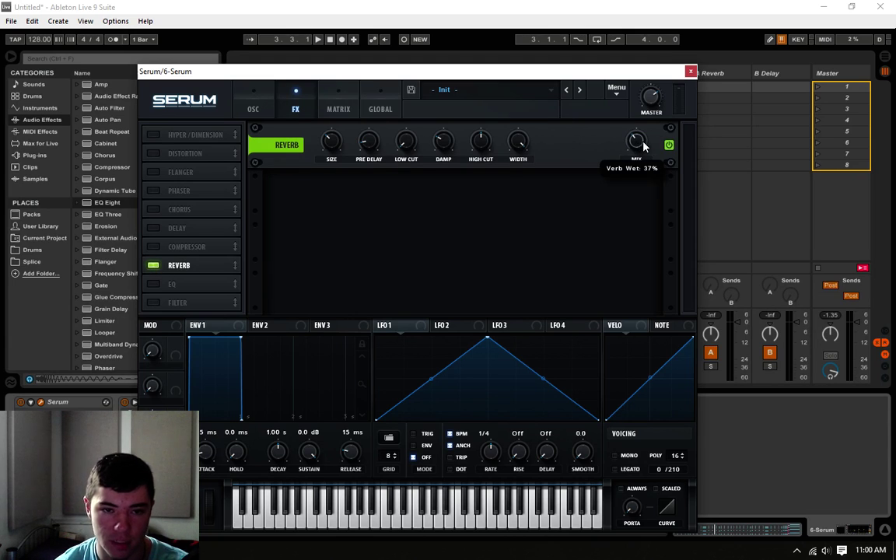
Set the reverb's size to 29%, low cut to 23% and high cut to 70%, reduce its pre-delay, and audition it.
mouse_move(332, 152)
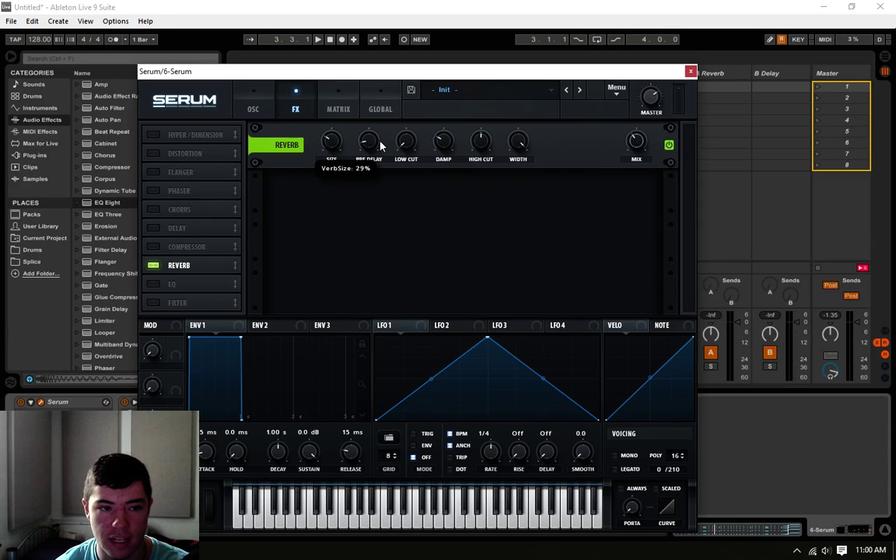
mouse_move(371, 145)
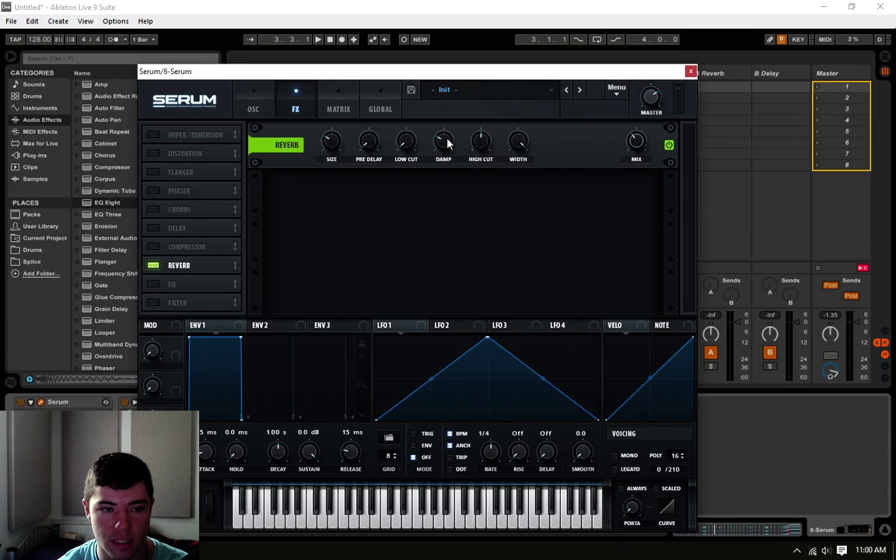
mouse_move(448, 142)
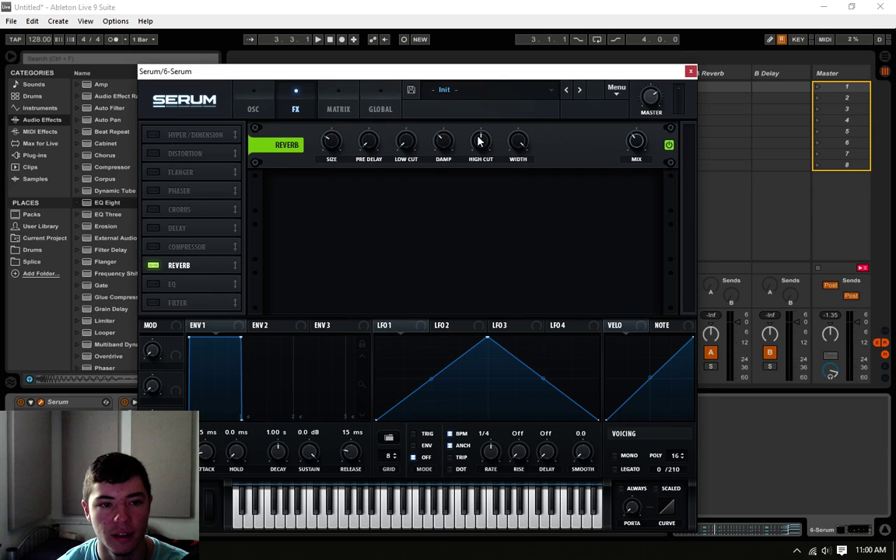
mouse_move(480, 140)
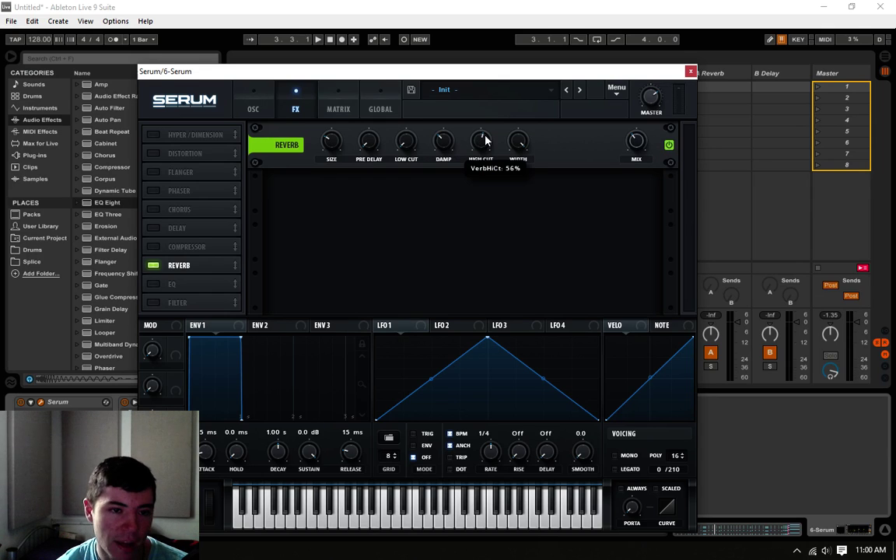
left_click_drag(421, 134, 426, 126)
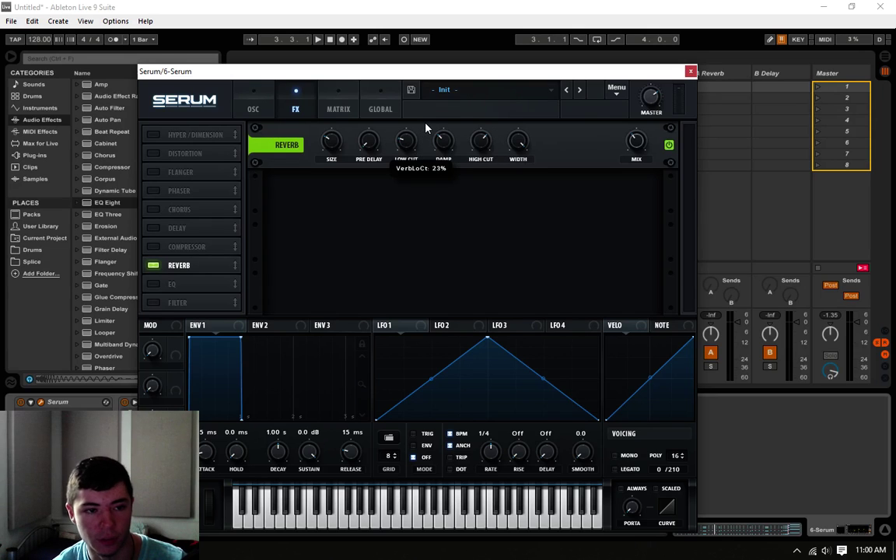
key("space")
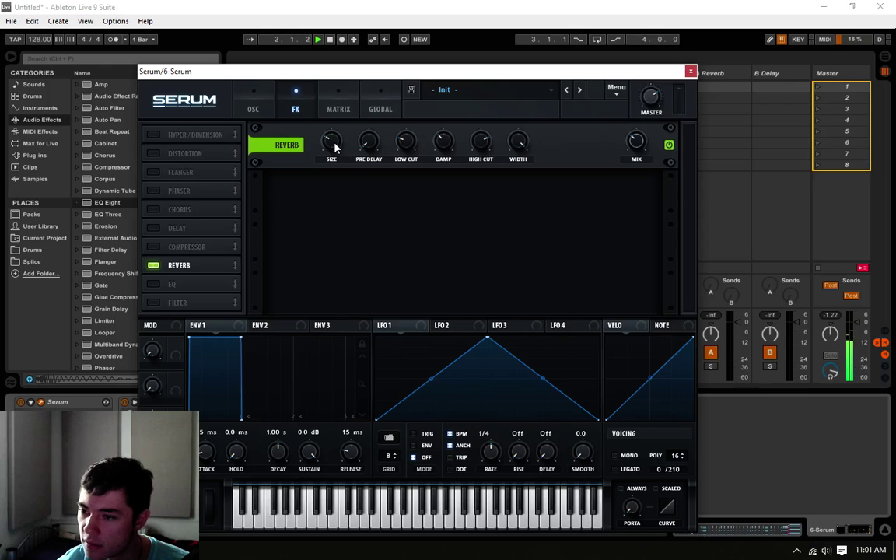
mouse_move(480, 154)
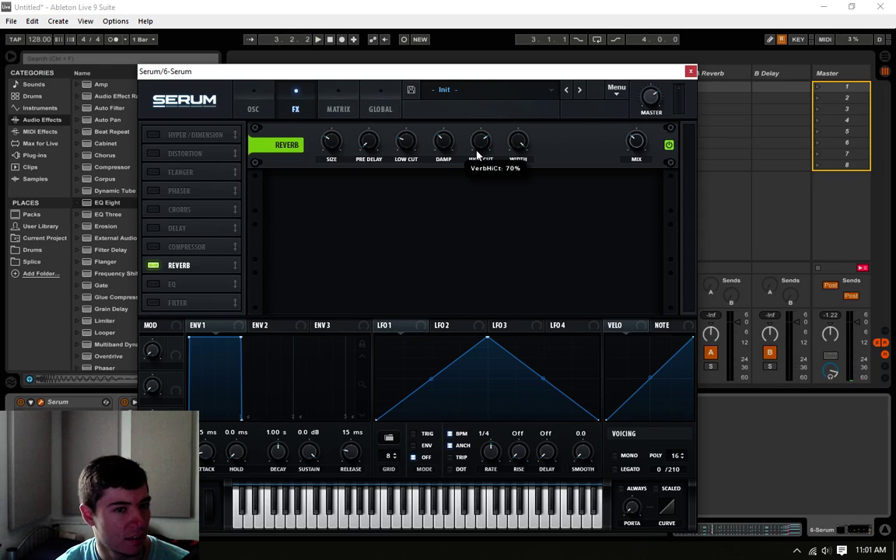
Reduce the reverb's low cut and damping slightly while auditioning the clip.
key("space")
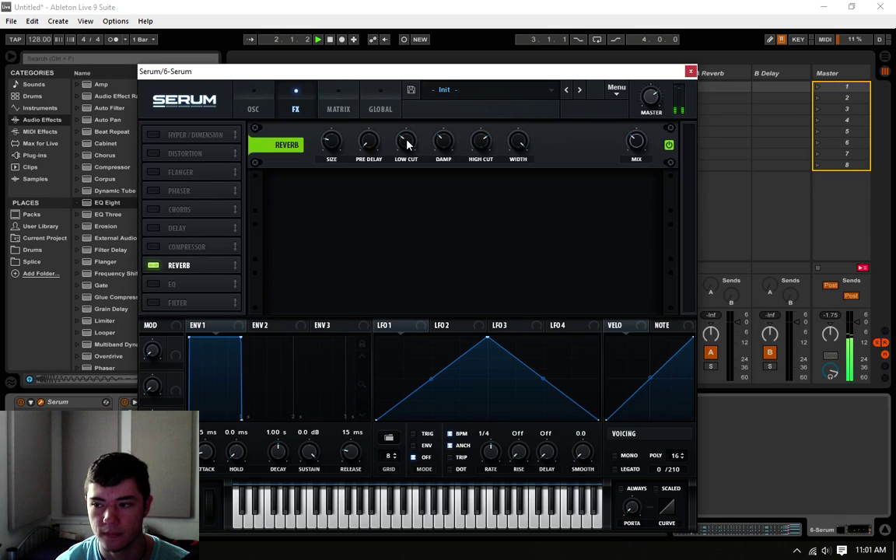
left_click_drag(404, 143, 404, 146)
key("space")
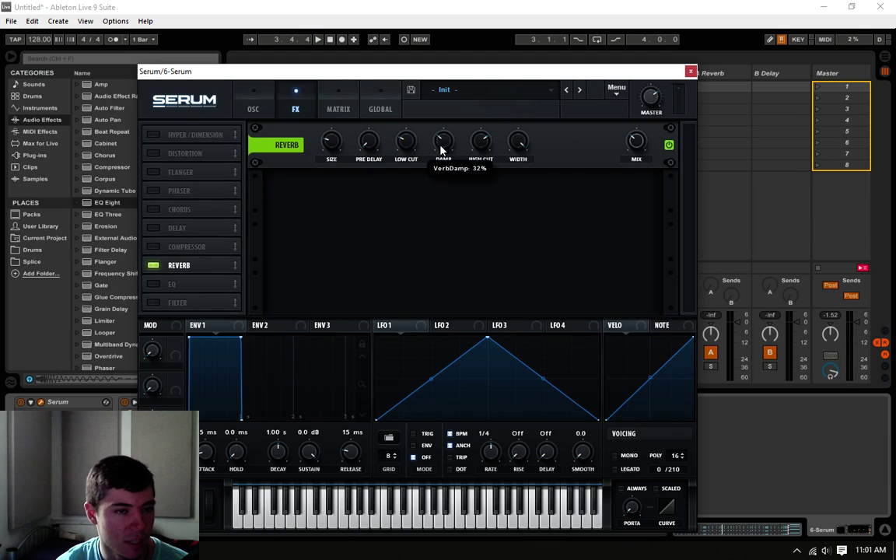
left_click_drag(442, 149, 438, 154)
key("space")
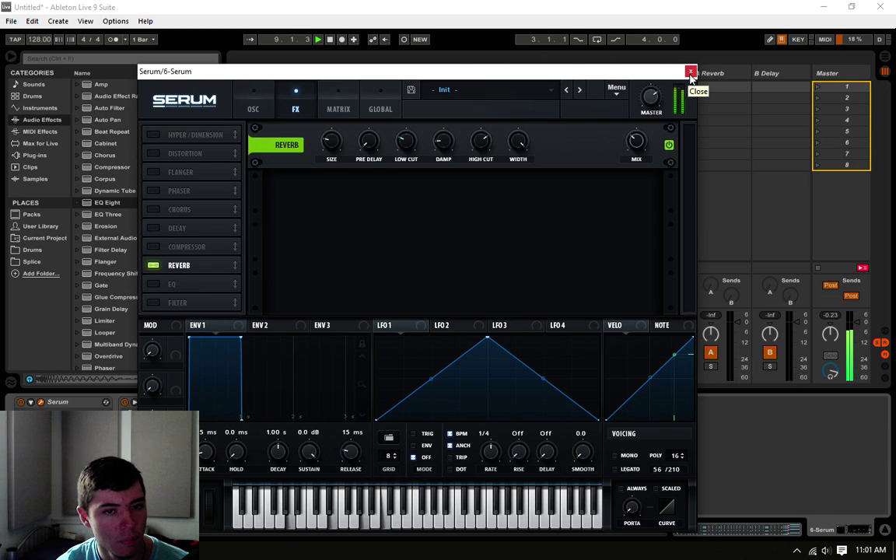
key("space")
Lower Serum's master level, raise the Serum track's mixer volume slightly, and replay the clip to check the balance.
mouse_move(650, 99)
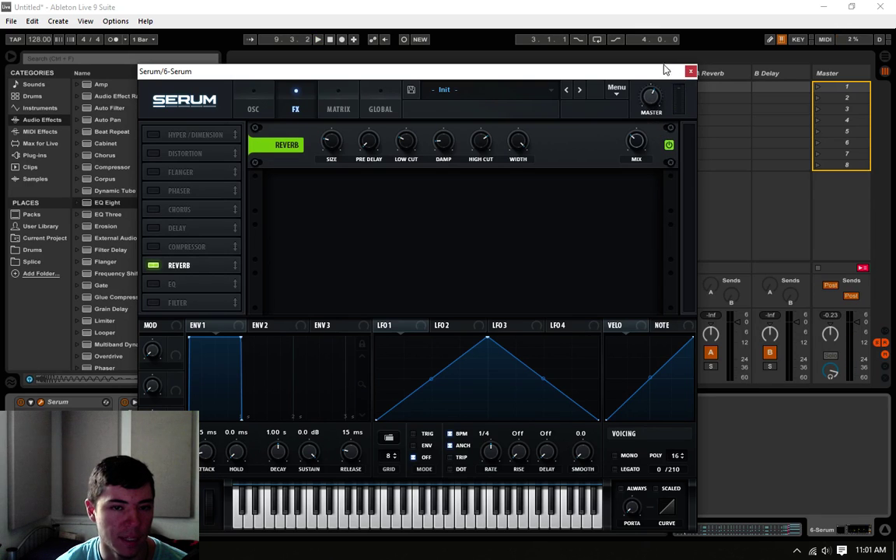
key("space")
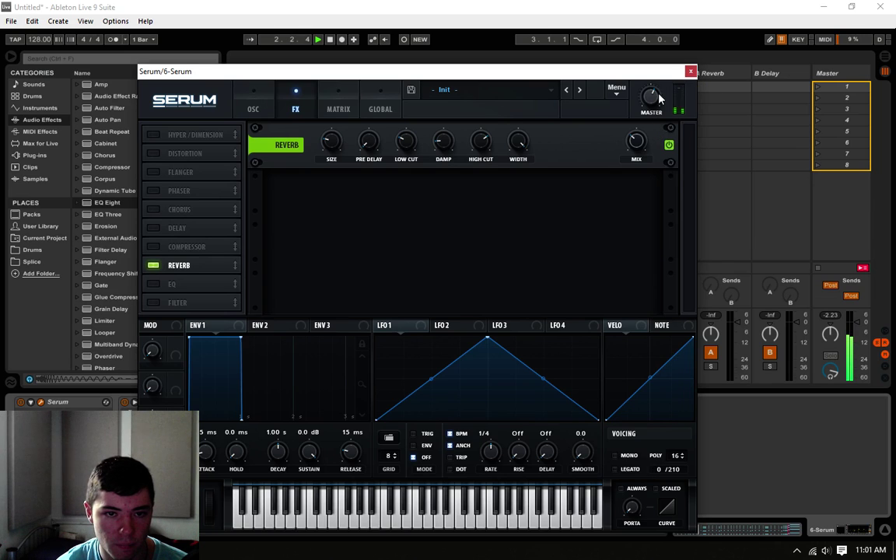
left_click(690, 71)
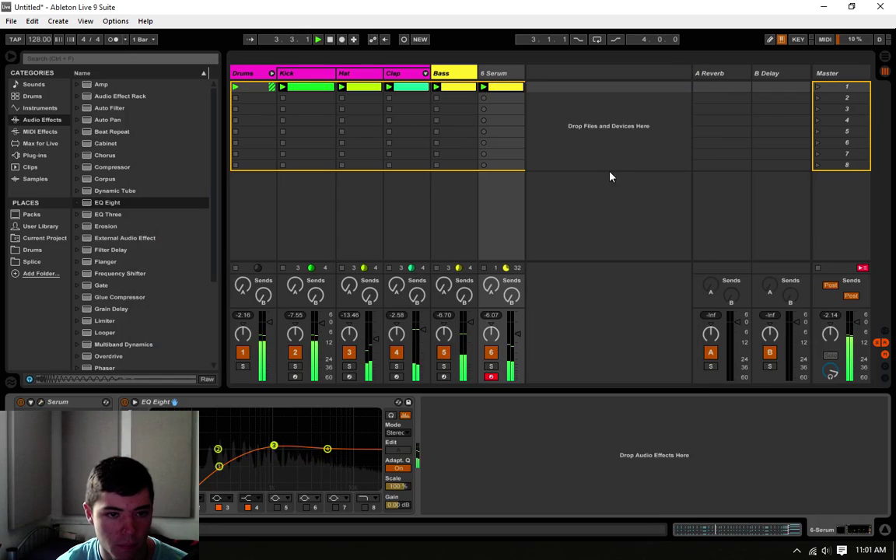
left_click(519, 334)
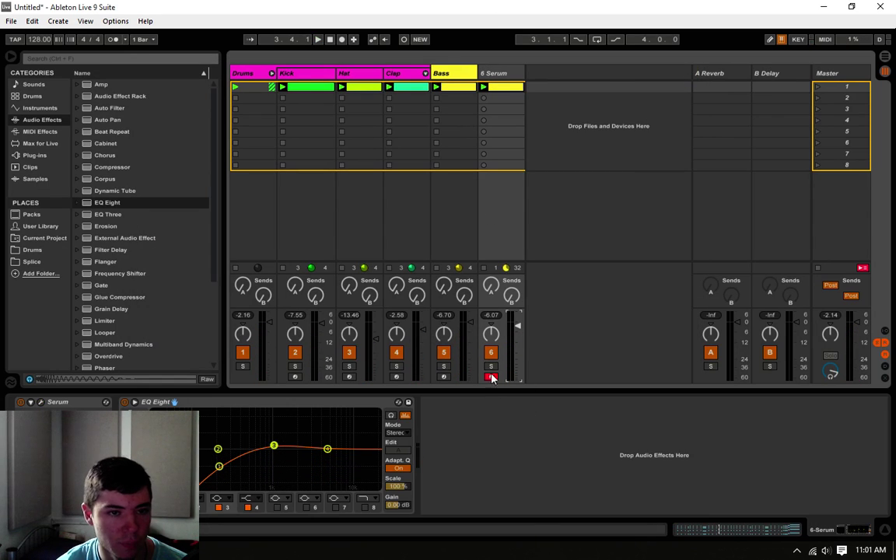
key("space")
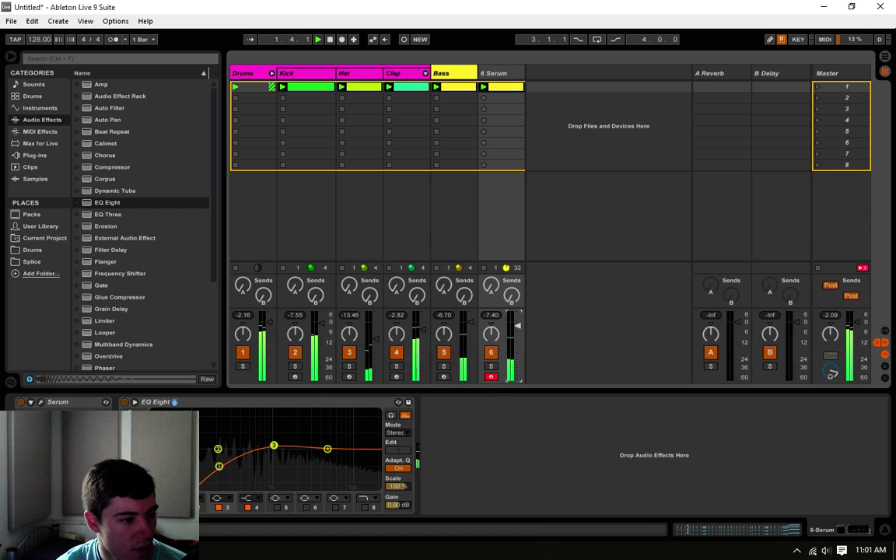
left_click(40, 403)
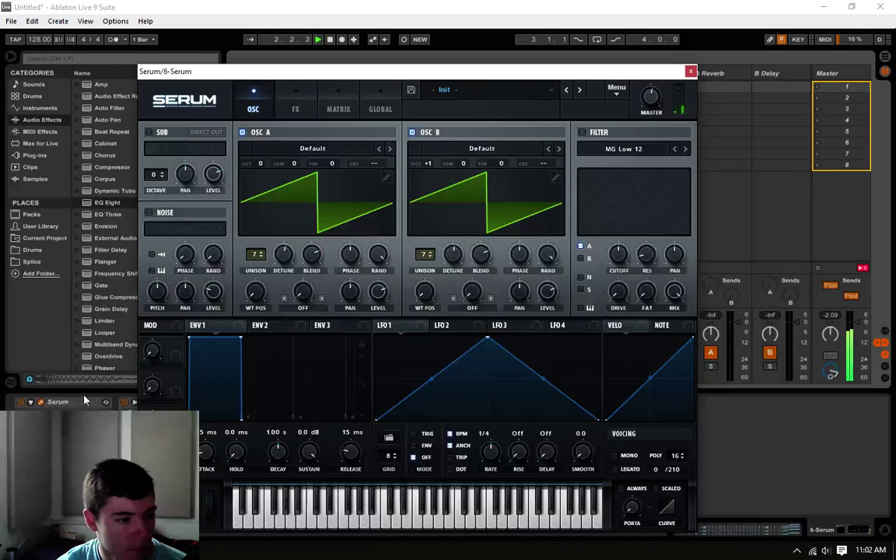
left_click(689, 72)
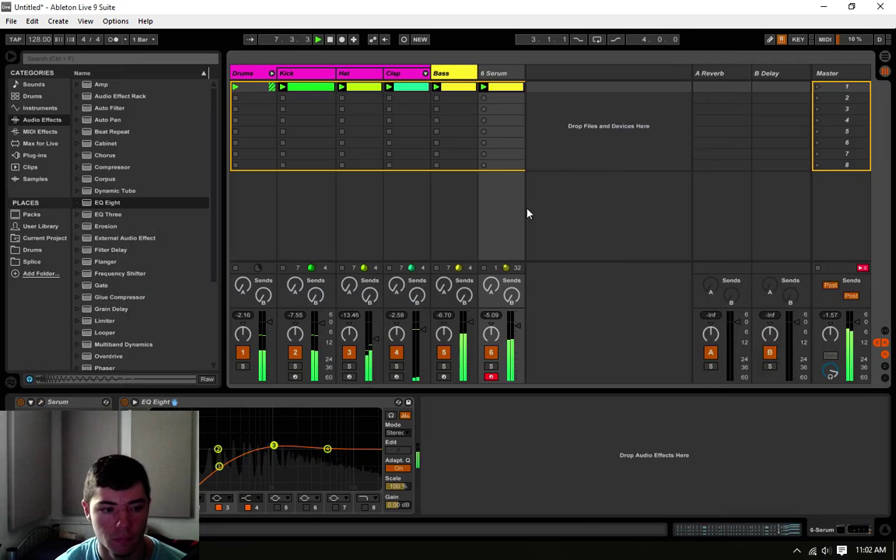
Stop playback and rename the Serum track as Saw.
right_click(507, 75)
left_click(500, 76)
key("space")
right_click(499, 76)
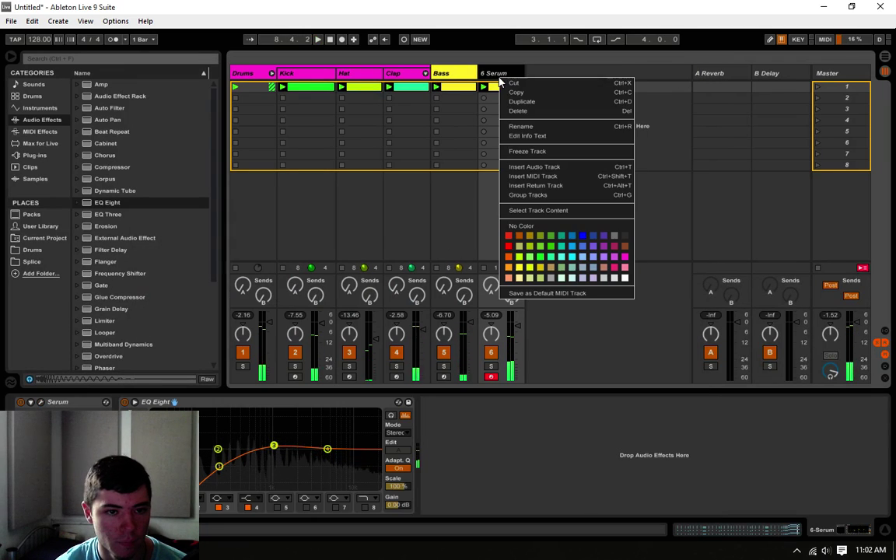
left_click(515, 126)
right_click(506, 74)
left_click(524, 122)
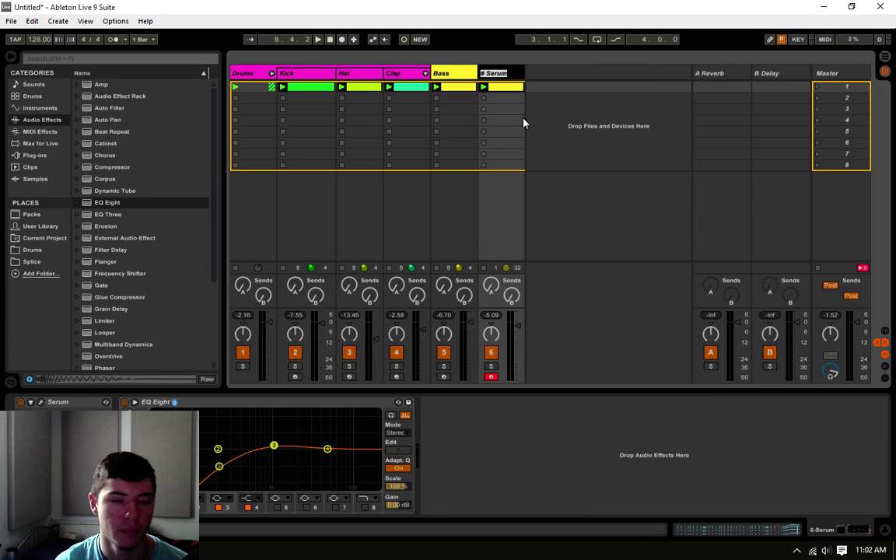
type("Saw")
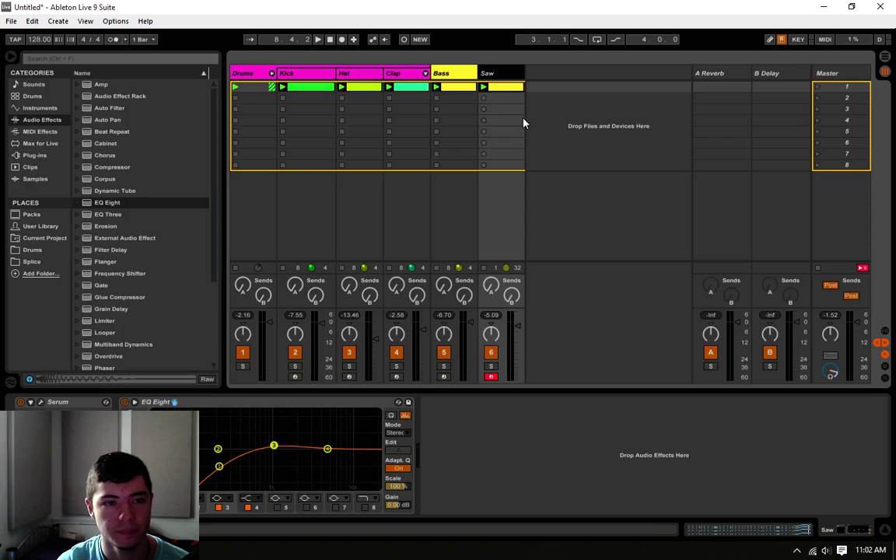
key("Return")
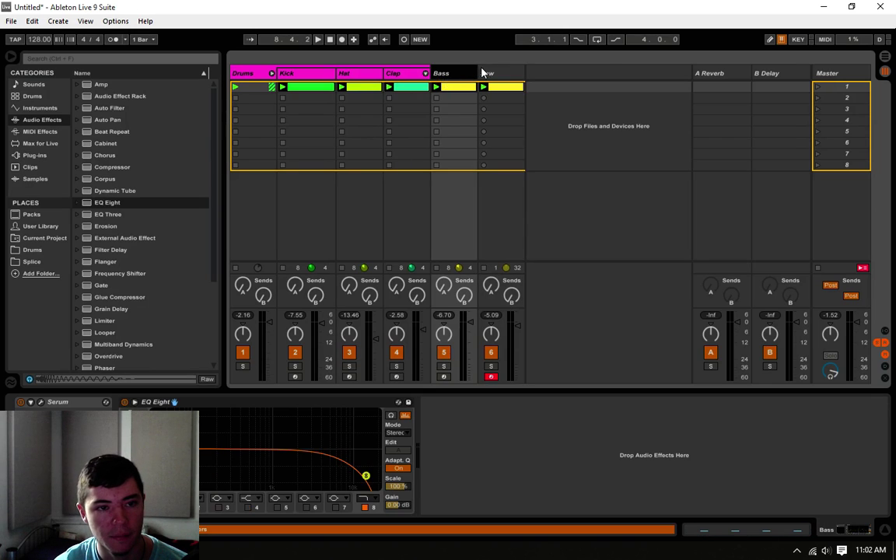
Color the Saw track and its clip red.
right_click(484, 72)
left_click(609, 249)
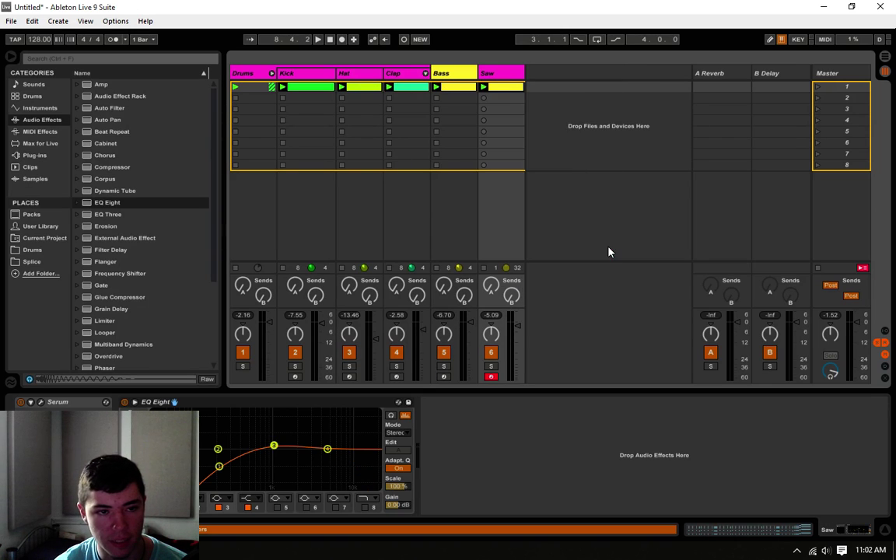
right_click(504, 77)
left_click(514, 241)
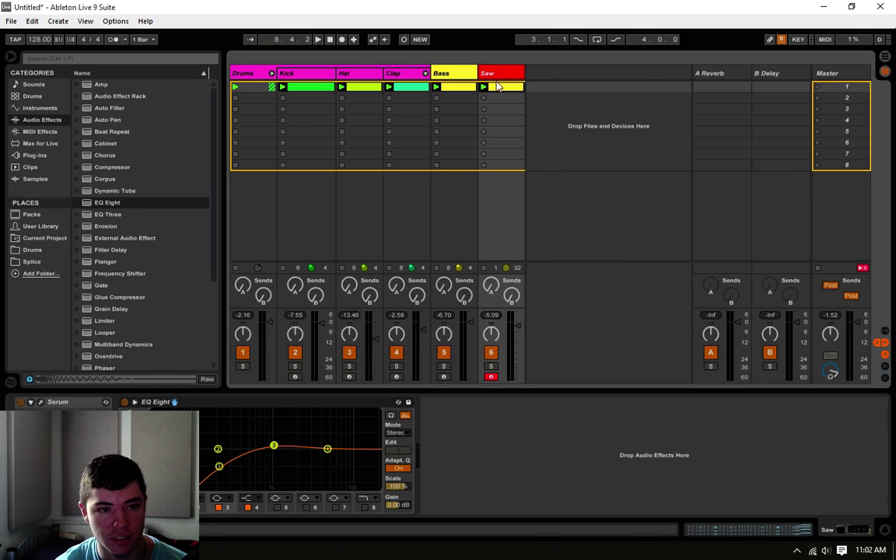
right_click(504, 88)
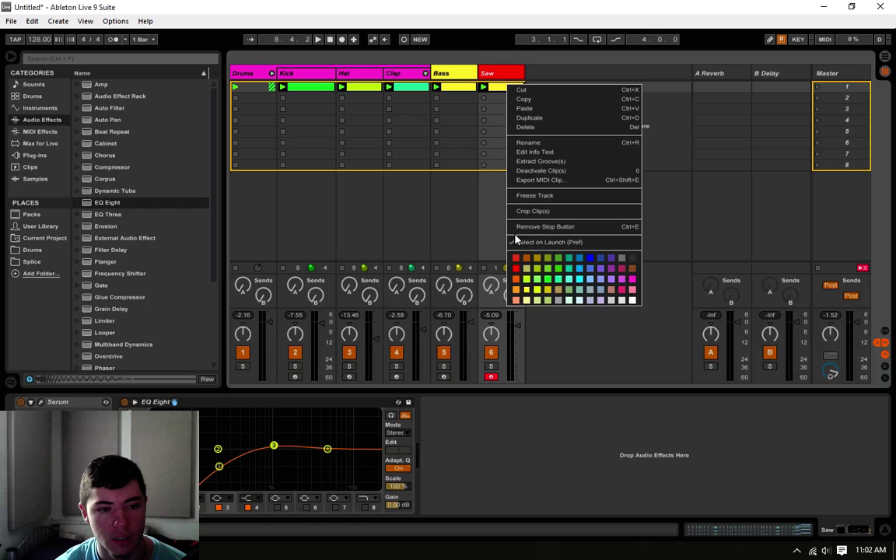
left_click(513, 261)
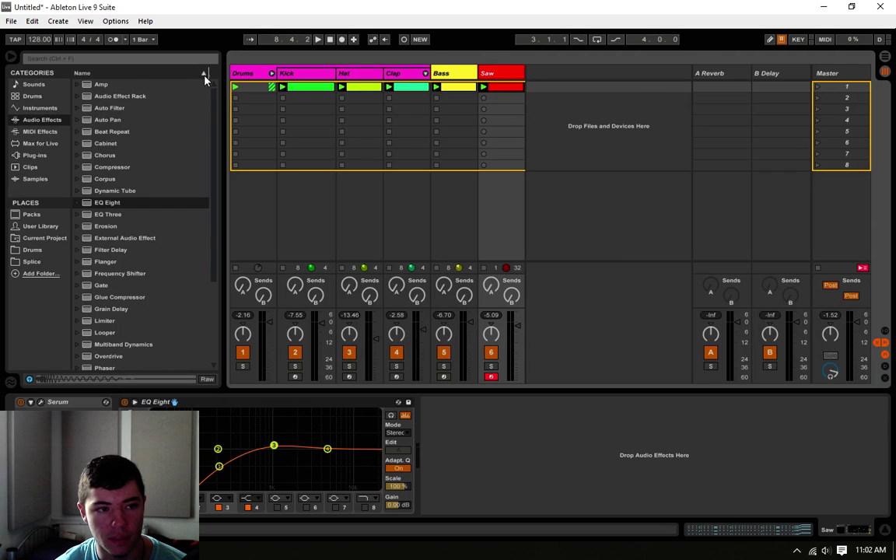
Extend the Bass clip's loop to eight bars and compare it with the Saw clip.
left_click(468, 77)
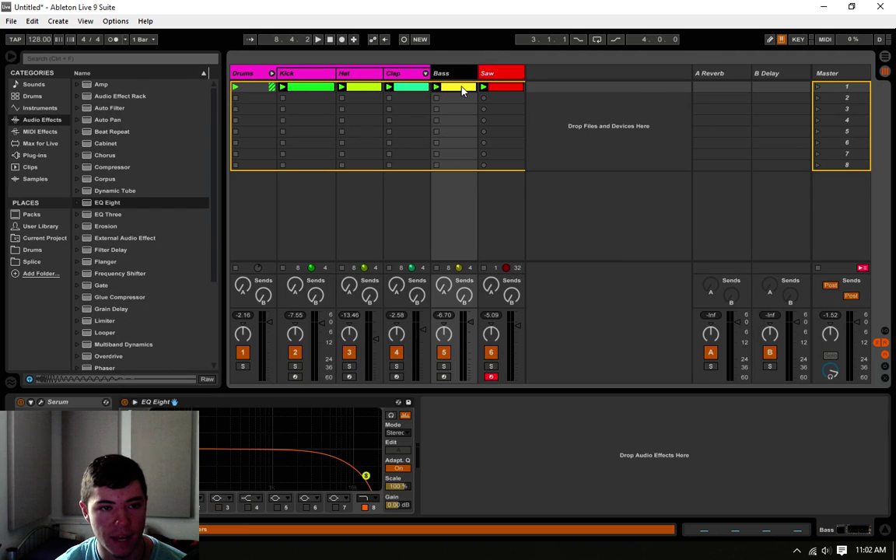
double_click(463, 88)
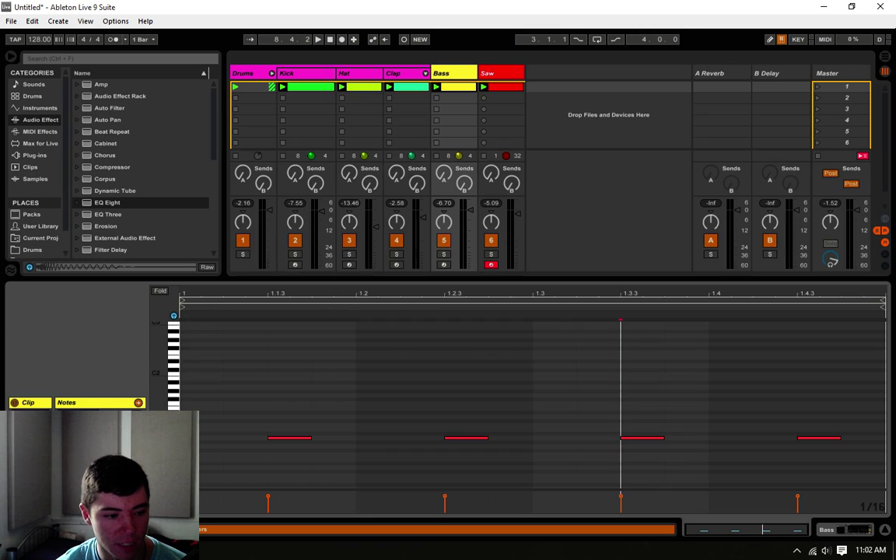
mouse_move(883, 300)
left_mouse_down()
mouse_move(895, 301)
mouse_move(692, 300)
left_mouse_up()
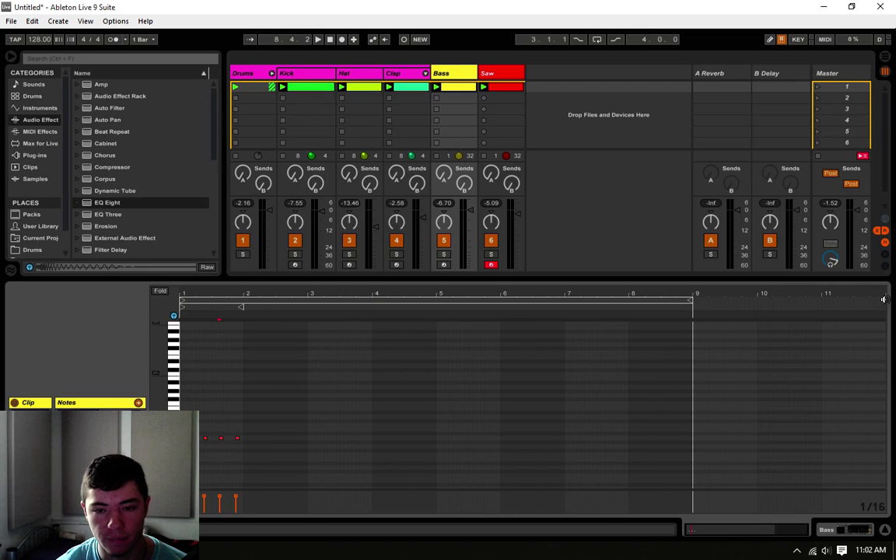
left_click(505, 86)
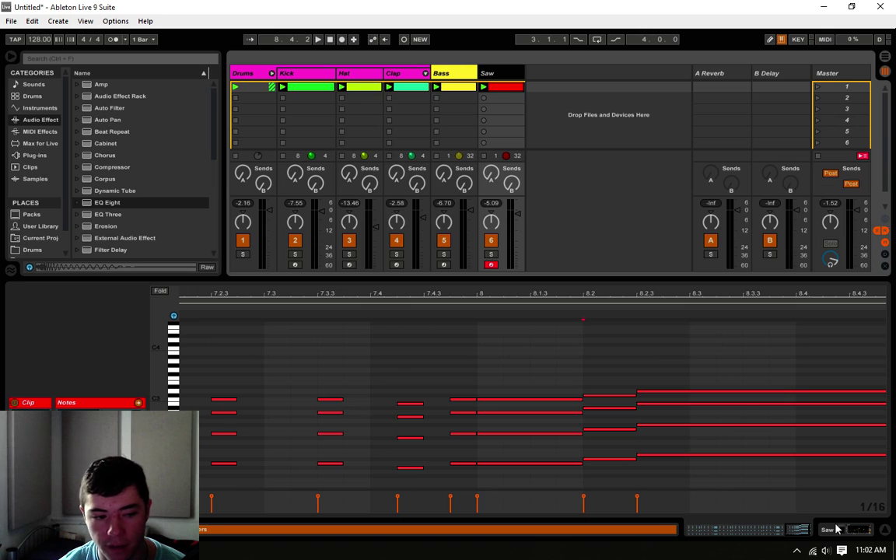
left_click(470, 87)
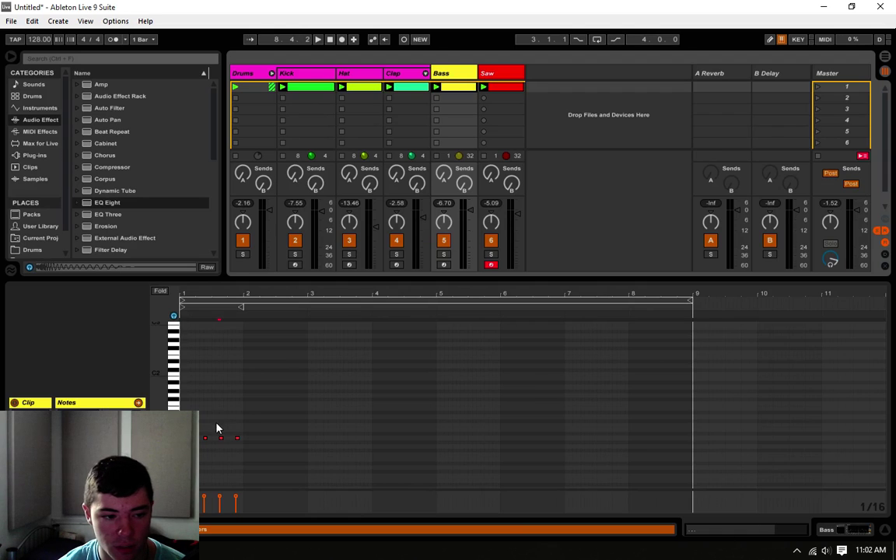
Duplicate the Bass clip's bar 1 offbeat notes seven times so the pattern fills all eight bars.
left_click_drag(243, 420, 195, 489)
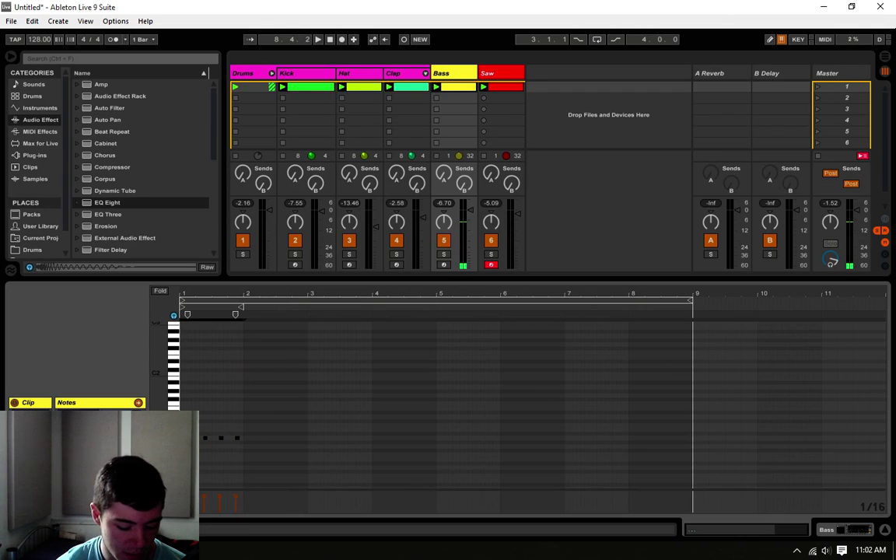
key("ctrl+d")
key("ctrl+d")
key("ctrl+d")
key("ctrl+d")
key("ctrl+d")
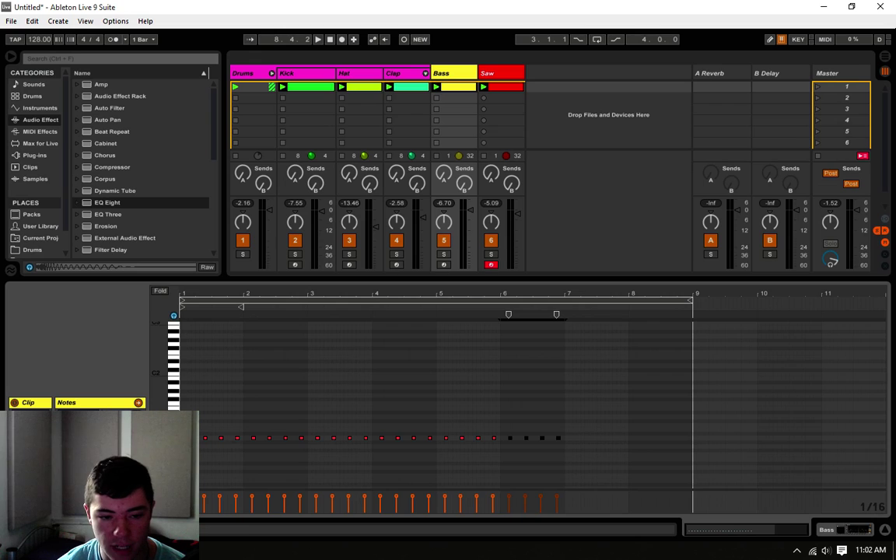
key("ctrl+d")
key("ctrl+d")
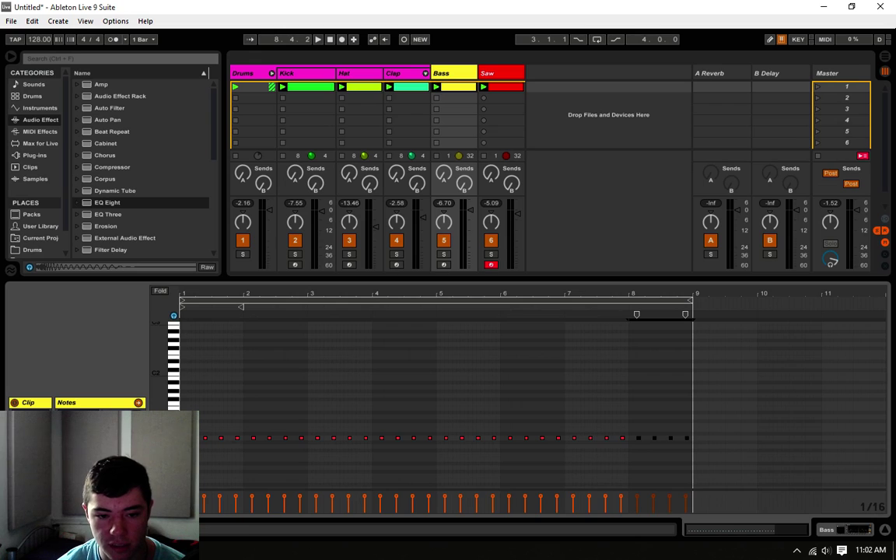
left_click(629, 371)
Audition the Bass clip and lower the last note of bar 2 by two semitones.
mouse_move(716, 534)
left_mouse_down()
mouse_move(731, 541)
mouse_move(702, 535)
left_mouse_up()
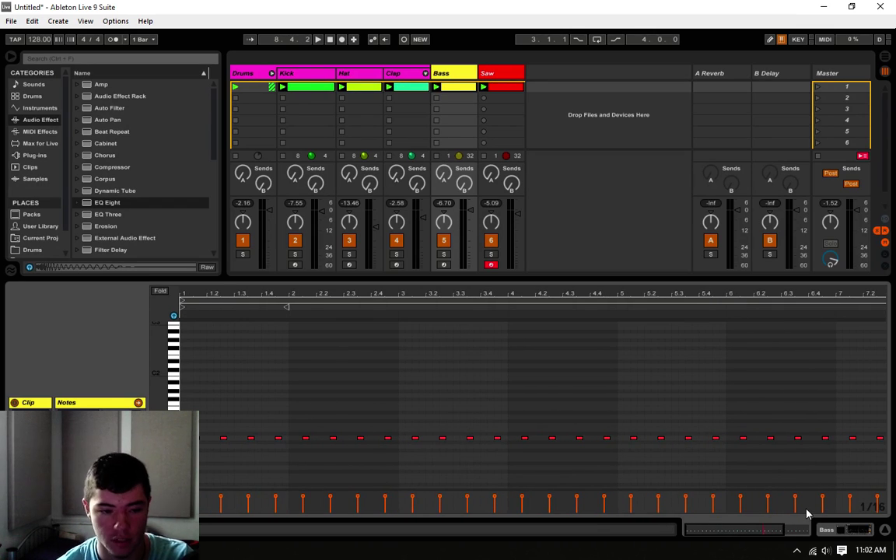
key("space")
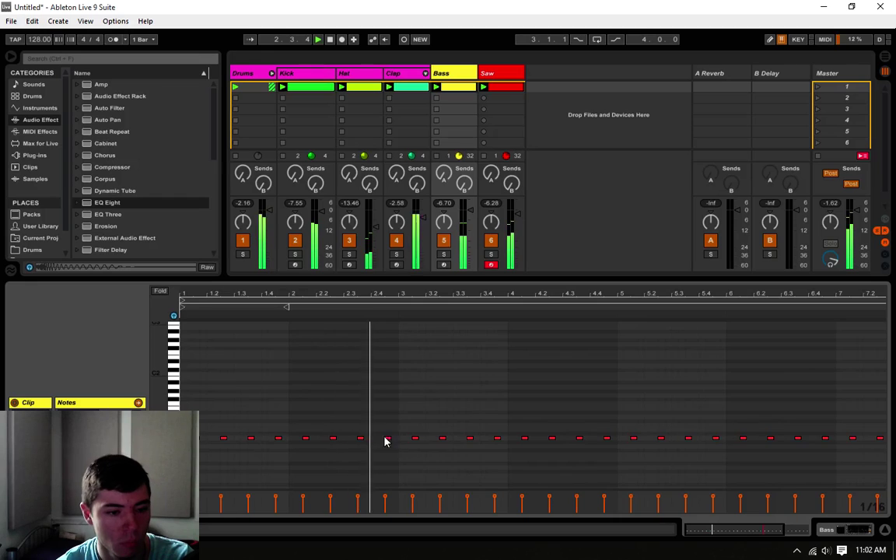
left_click_drag(389, 441, 386, 448)
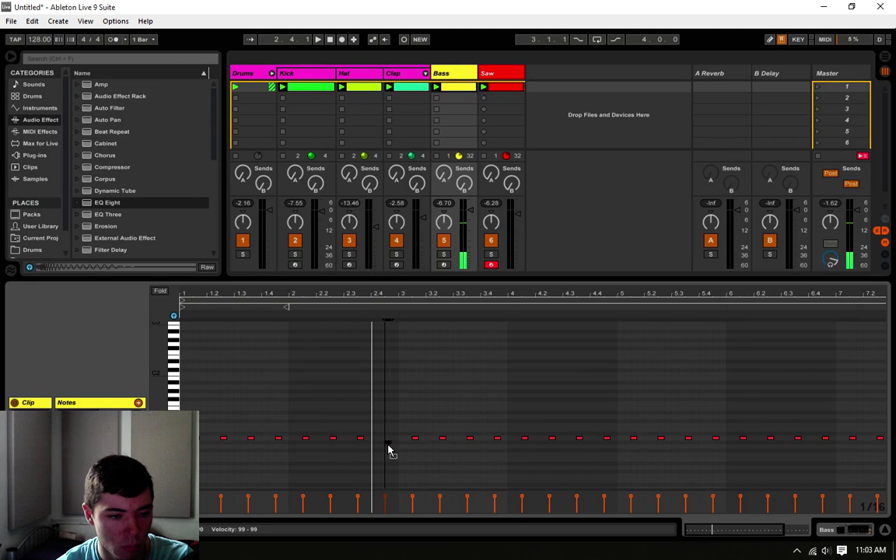
left_click(387, 420)
left_click(387, 420)
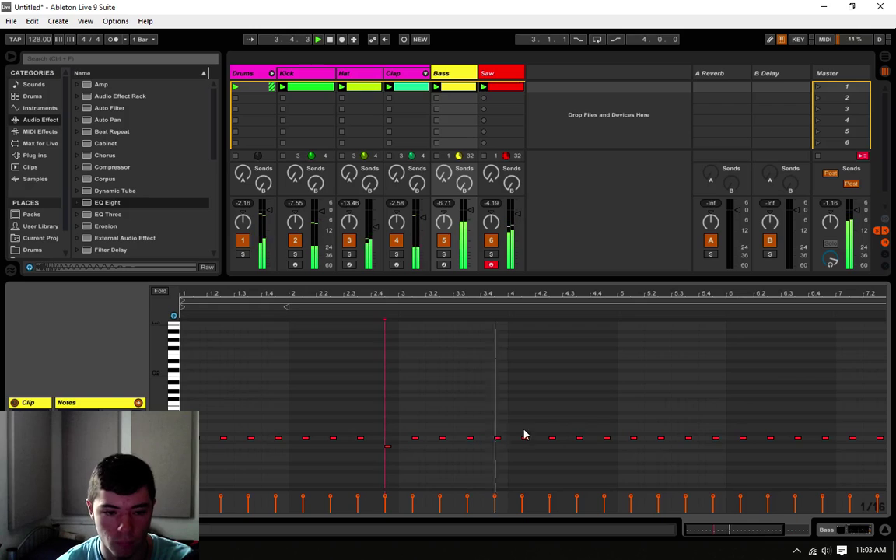
Raise the last bass note of bar 4 by three semitones and replay the clip.
key("space")
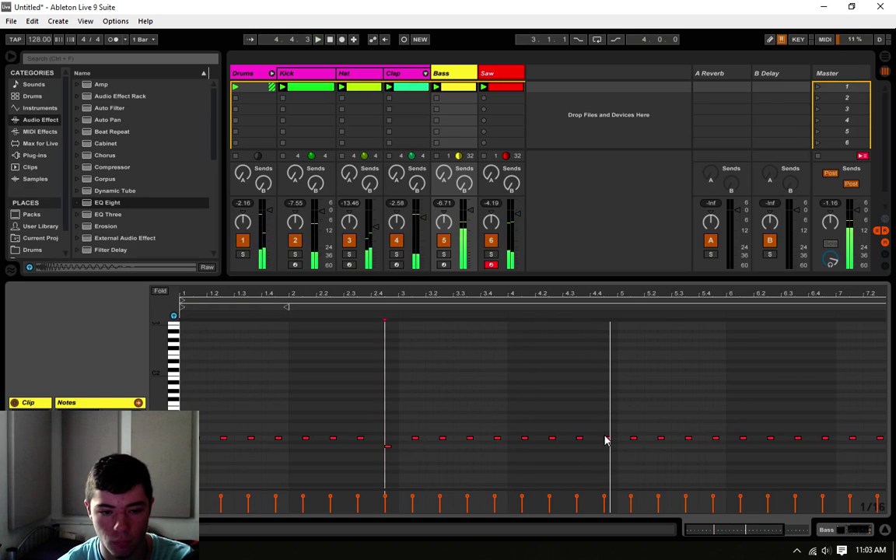
left_click_drag(608, 439, 608, 432)
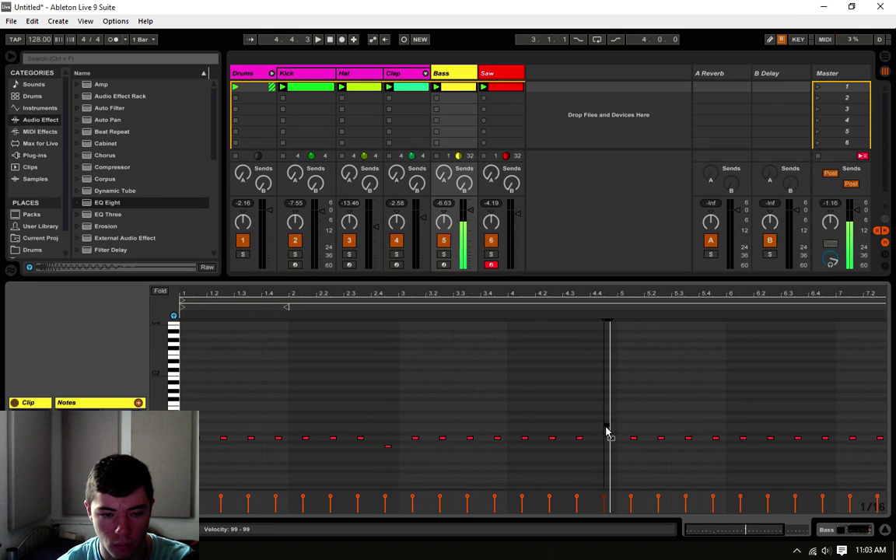
key("space")
left_click(603, 397)
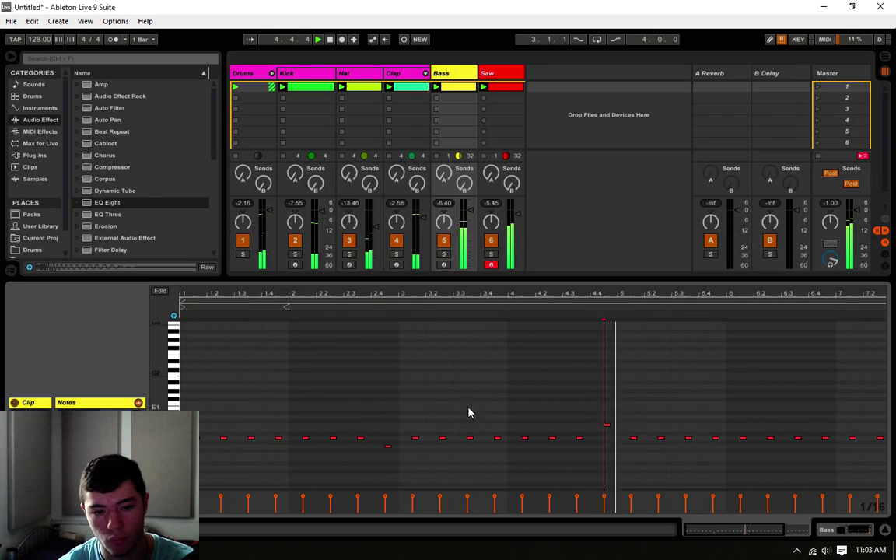
Lower the last bass note of bar 6 by two semitones and replay from the start.
left_click_drag(734, 529, 806, 519)
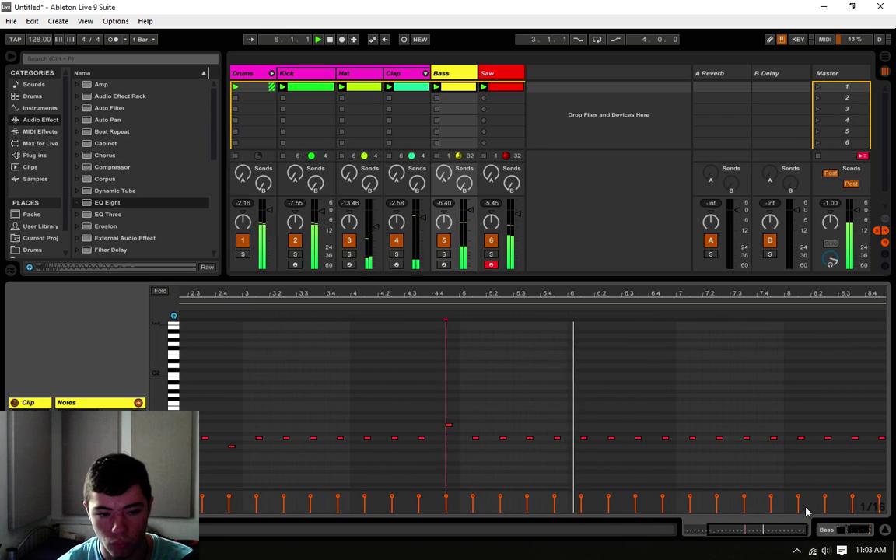
left_click(665, 438)
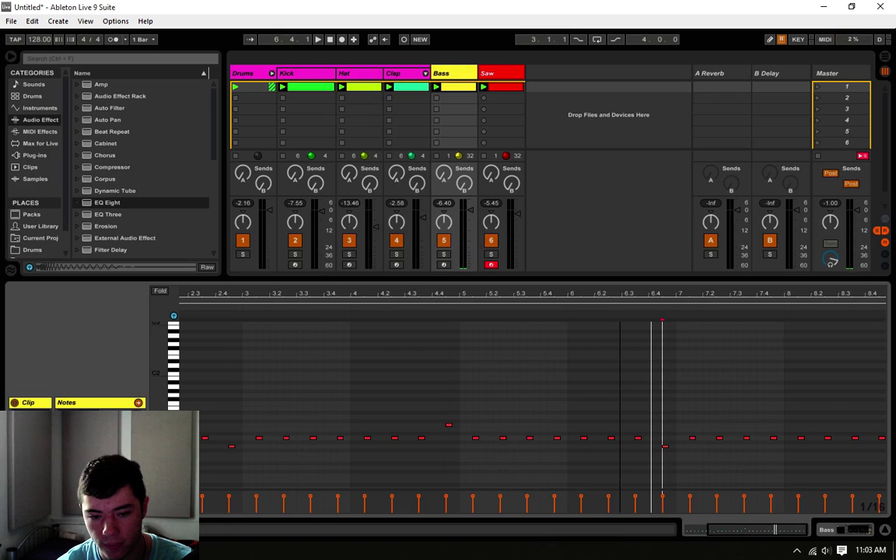
double_click(665, 447)
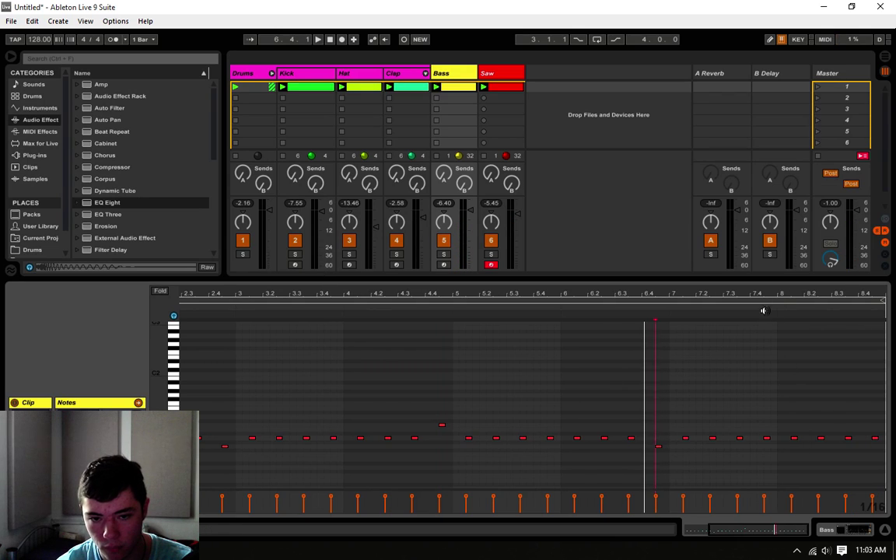
key("space")
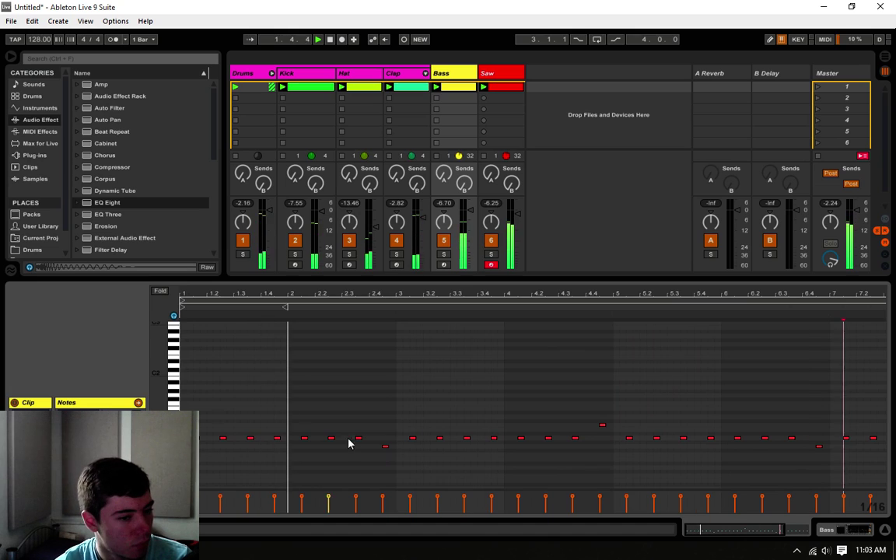
Try shifting the last bass note of bar 2 slightly earlier, audition it, and return the note to its offbeat.
left_click_drag(386, 448, 380, 453)
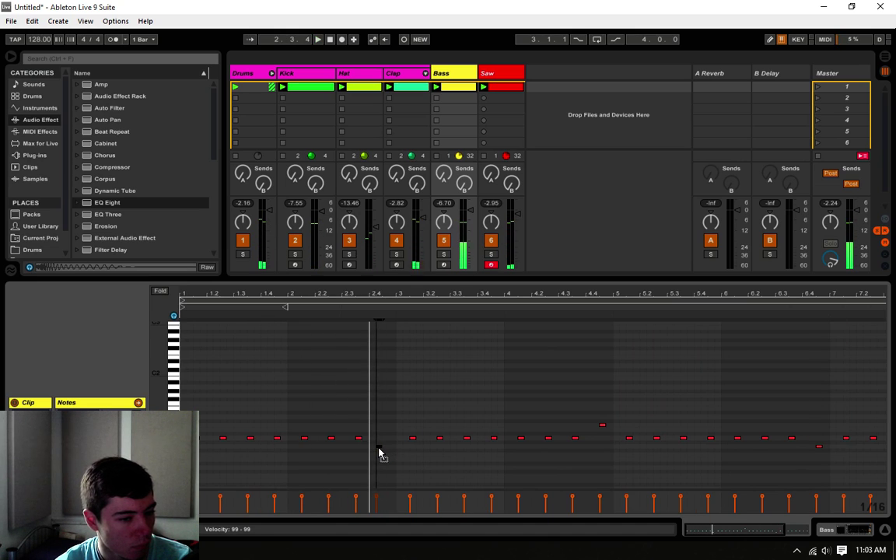
left_click(362, 403)
key("space")
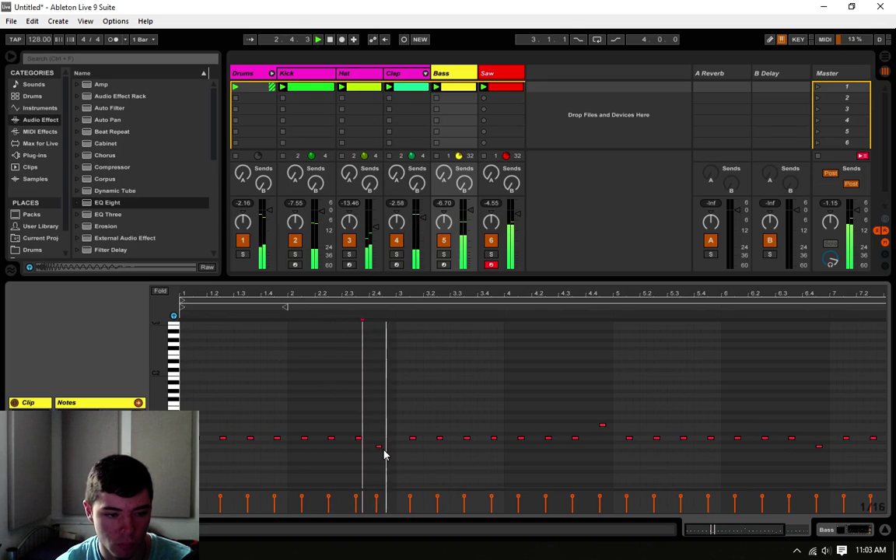
key("space")
left_click_drag(379, 452, 386, 450)
left_click(381, 398)
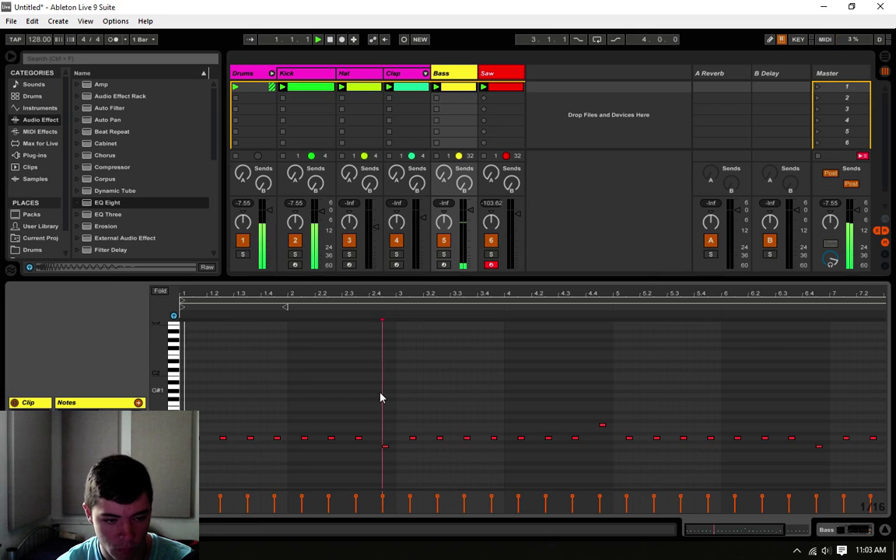
Raise the last three bass notes of bar 8 by one, two and two semitones and replay the loop.
key("space")
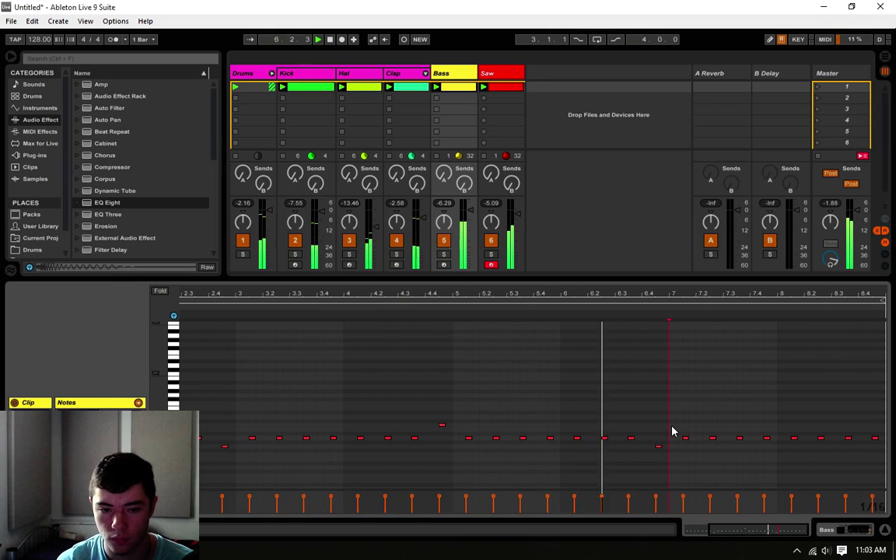
left_click(795, 440)
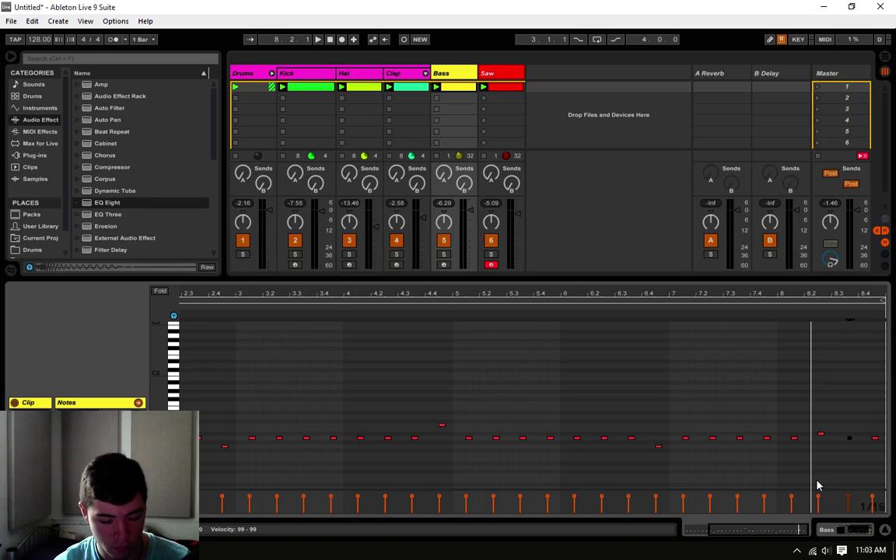
key("Up")
key("Up")
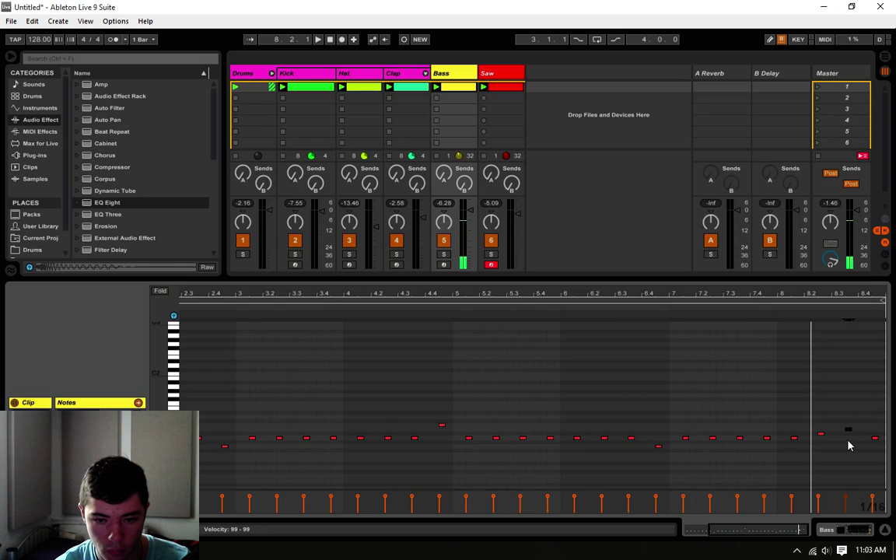
left_click_drag(875, 417, 876, 441)
left_click(875, 445)
key("space")
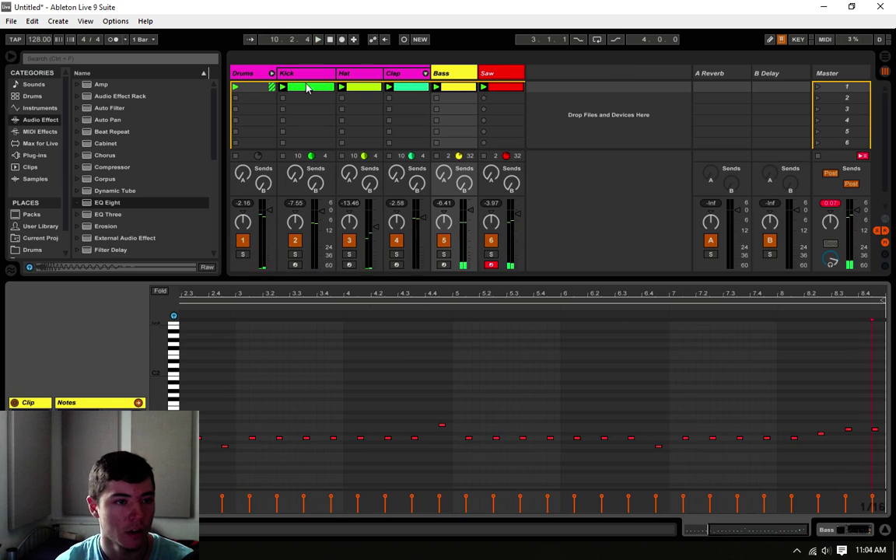
Insert a new MIDI track directly after the Saw track.
left_click(389, 87)
left_click(465, 89)
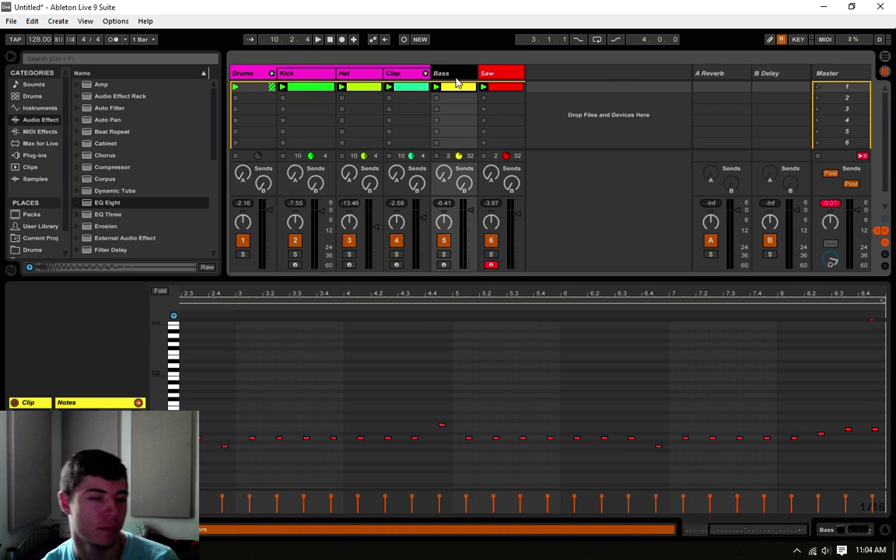
right_click(508, 76)
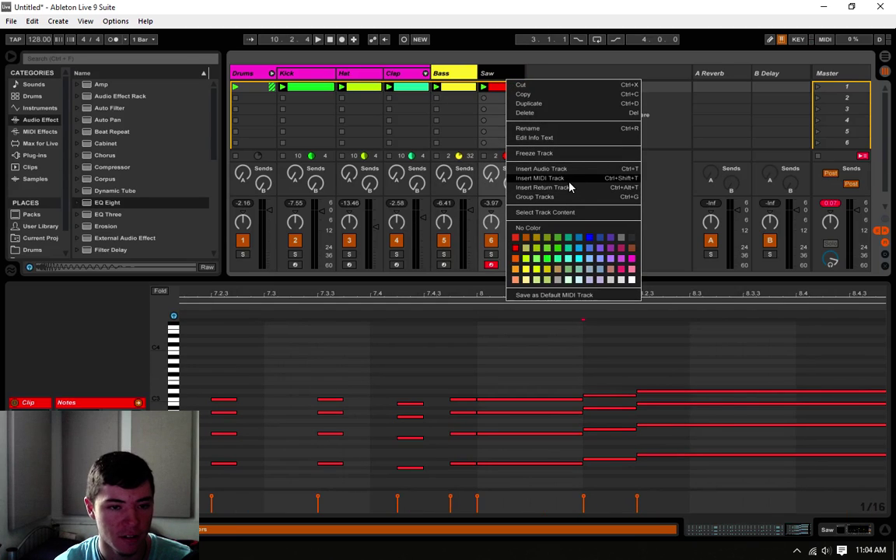
right_click(496, 71)
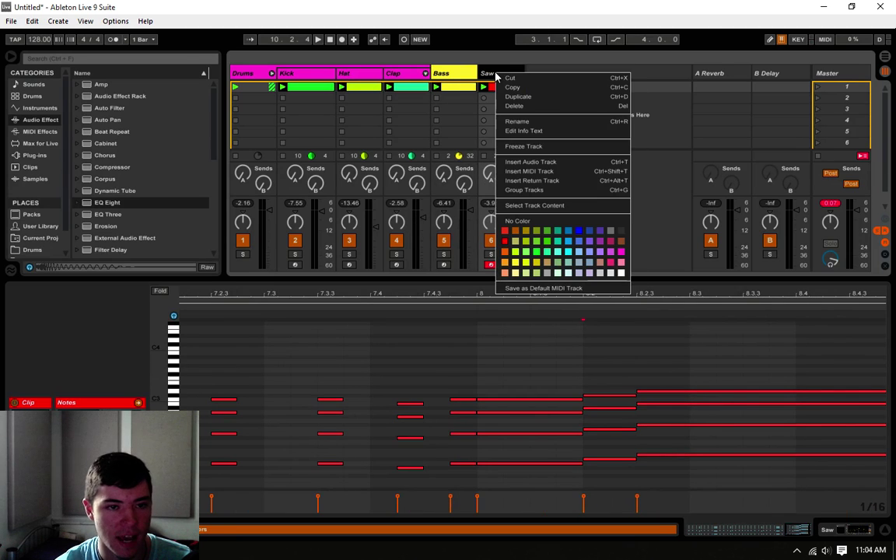
left_click(533, 172)
Rename the new MIDI track Lead and color it green.
right_click(547, 75)
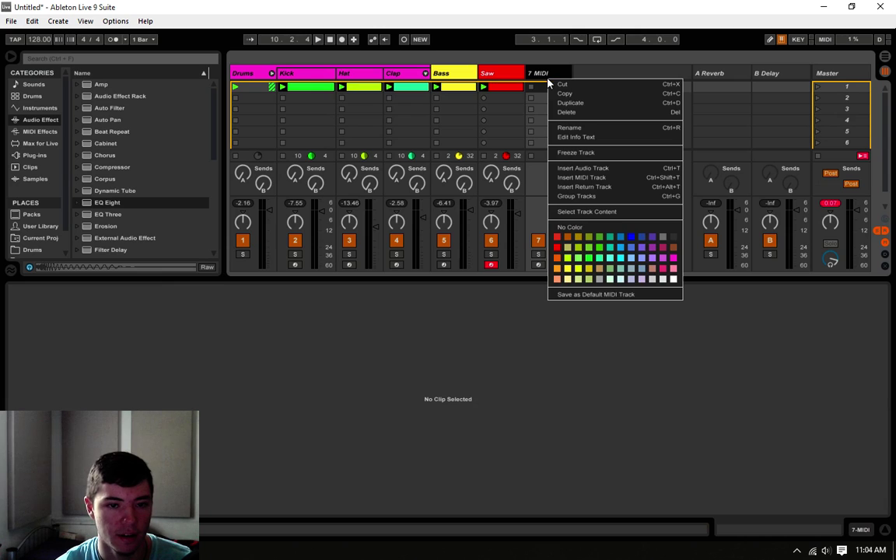
left_click(486, 66)
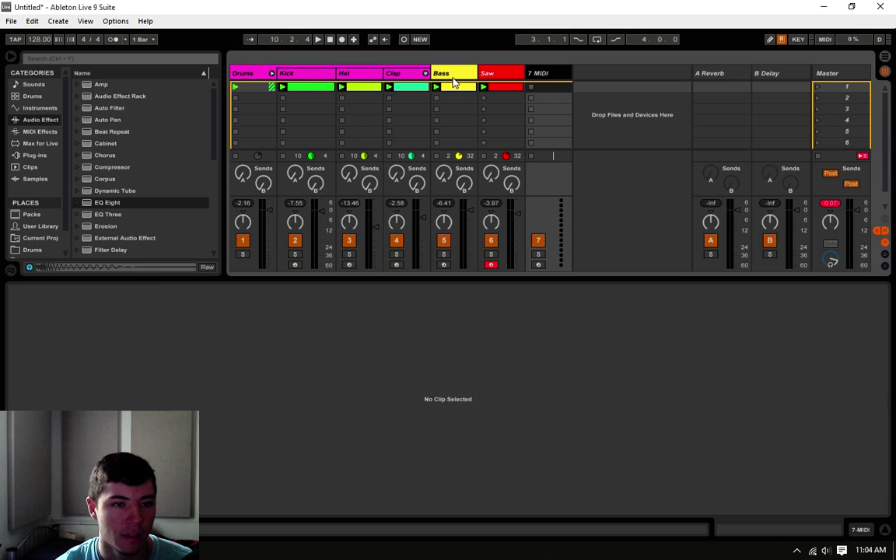
right_click(549, 77)
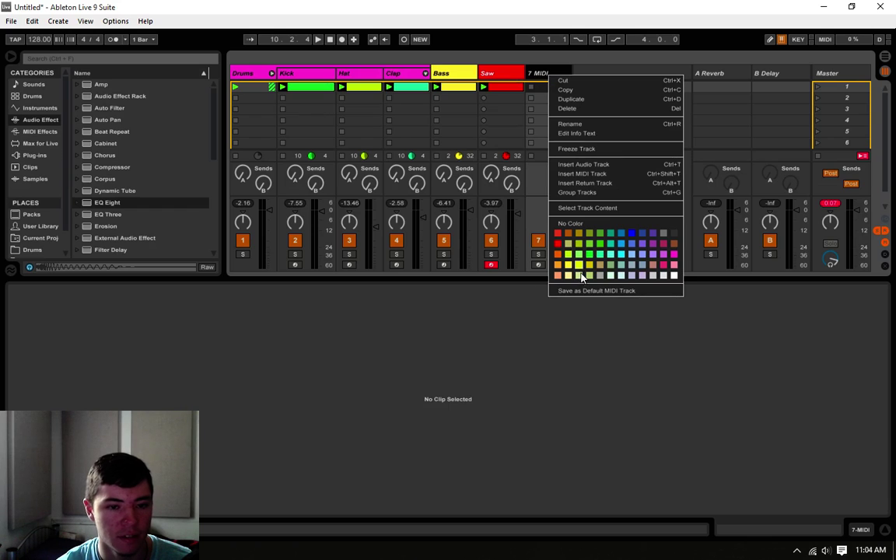
left_click(554, 112)
right_click(544, 78)
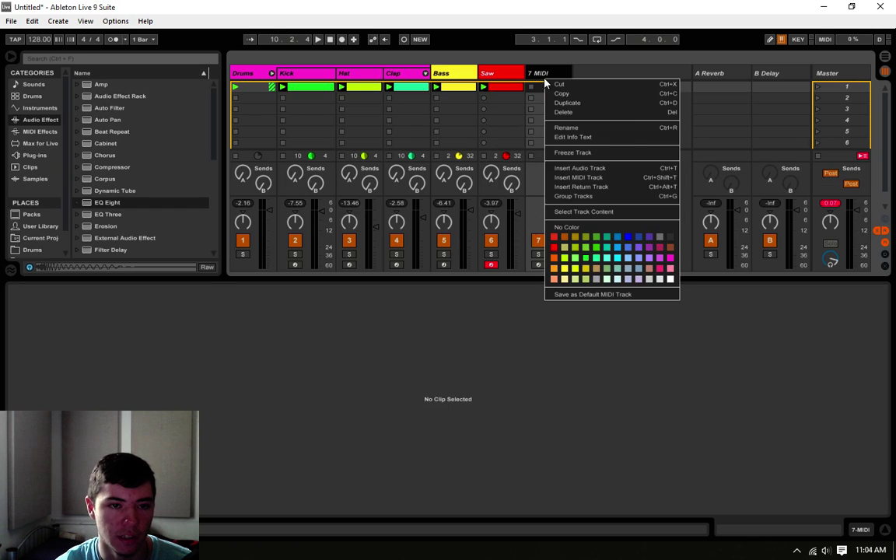
left_click(604, 124)
type("Lead")
key("Return")
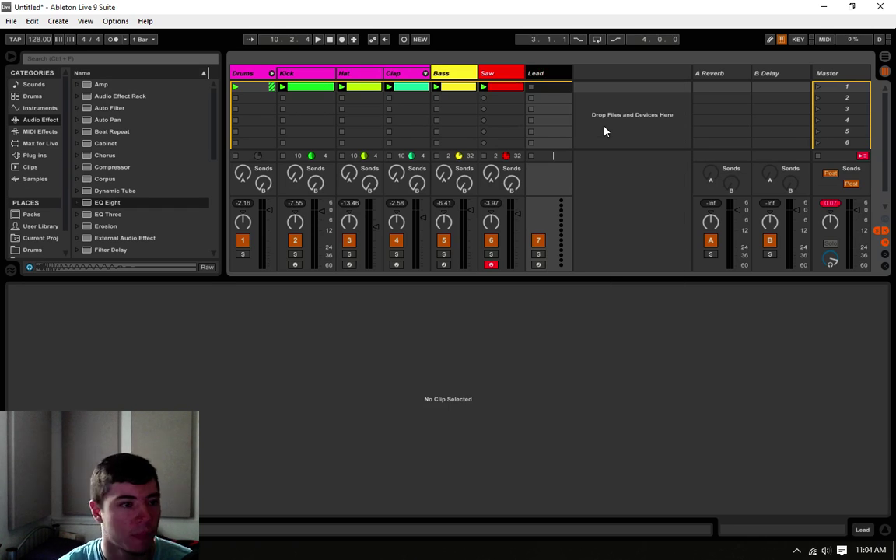
Load the Serum plug-in onto the Lead track and reposition its window to show the whole synth.
left_click(34, 156)
scroll(86, 179, "down", 10)
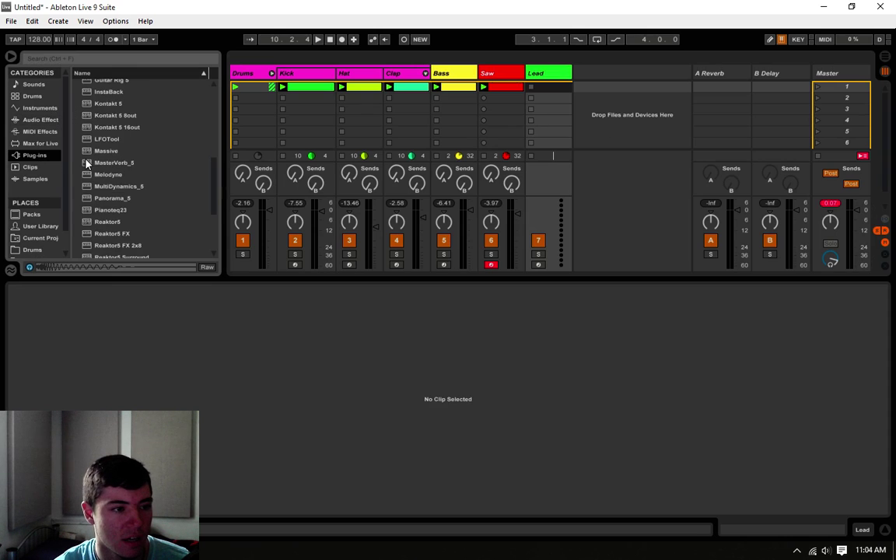
left_click(93, 198)
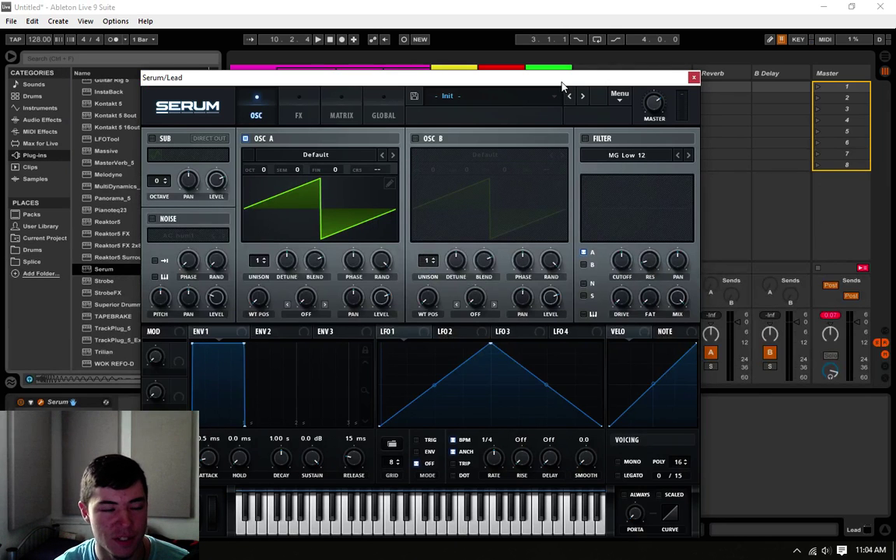
left_click_drag(560, 80, 581, 62)
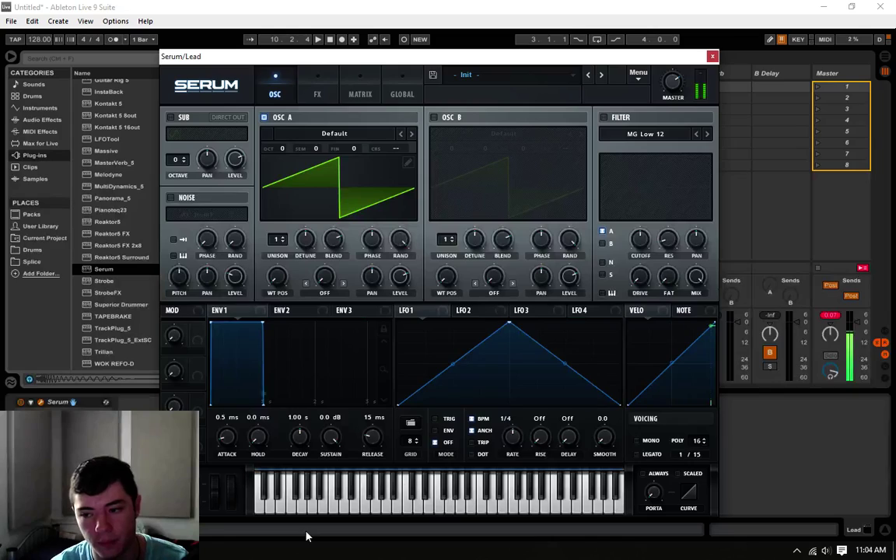
left_click_drag(541, 56, 488, 51)
left_click(542, 74)
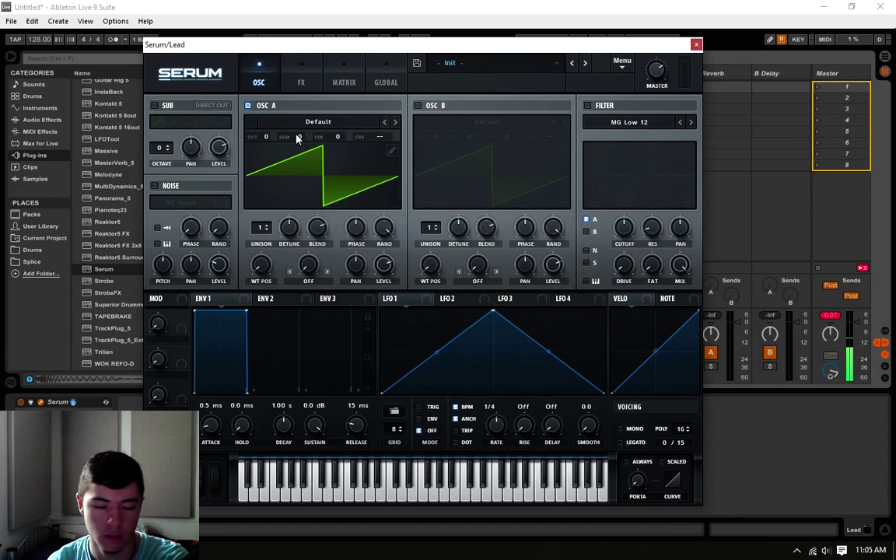
Set oscillator A's unison to 3 voices and reduce its detune.
left_click(268, 224)
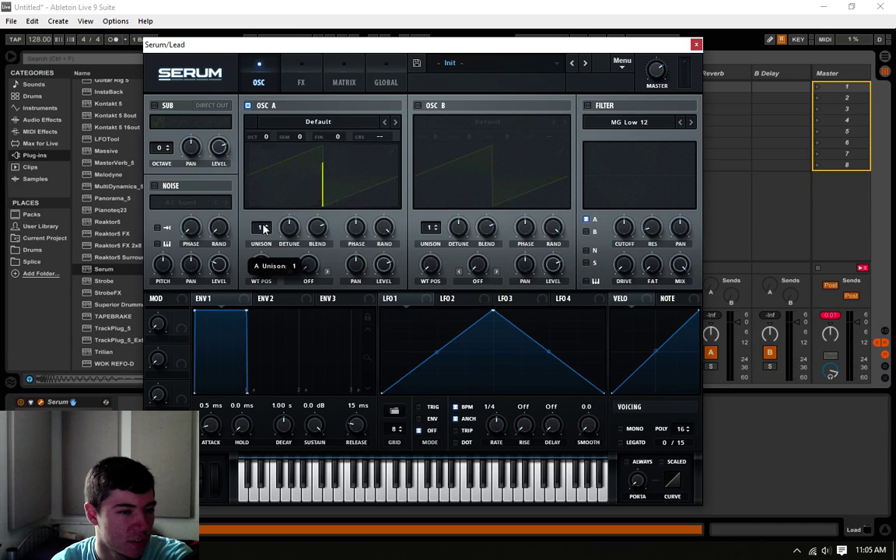
mouse_move(287, 227)
left_mouse_down()
mouse_move(274, 251)
mouse_move(287, 235)
left_mouse_up()
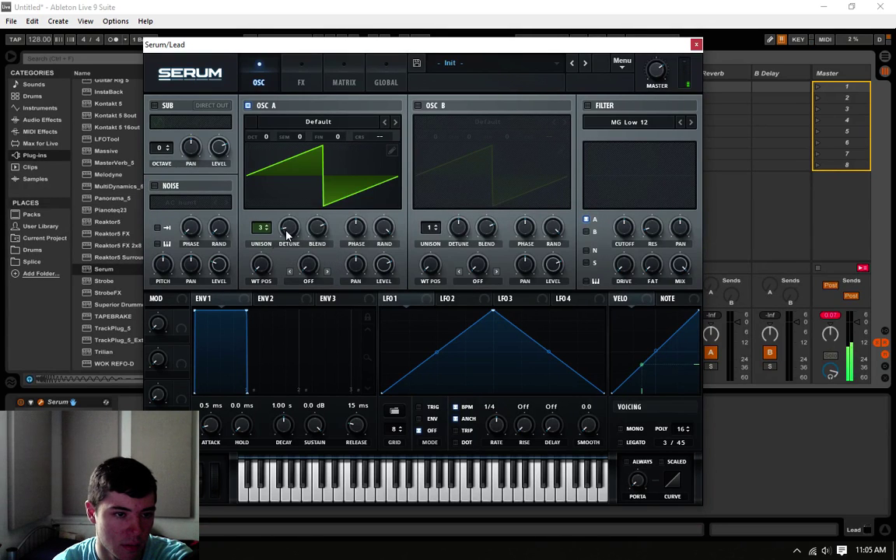
left_click(287, 232)
Enable oscillator B one octave up with 3 unison voices and a reduced detune.
left_click(418, 105)
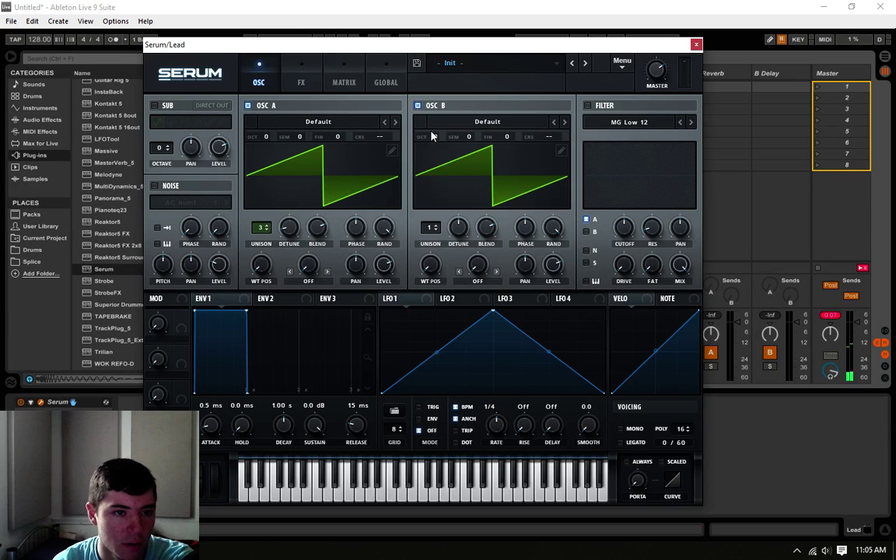
left_click_drag(436, 139, 437, 133)
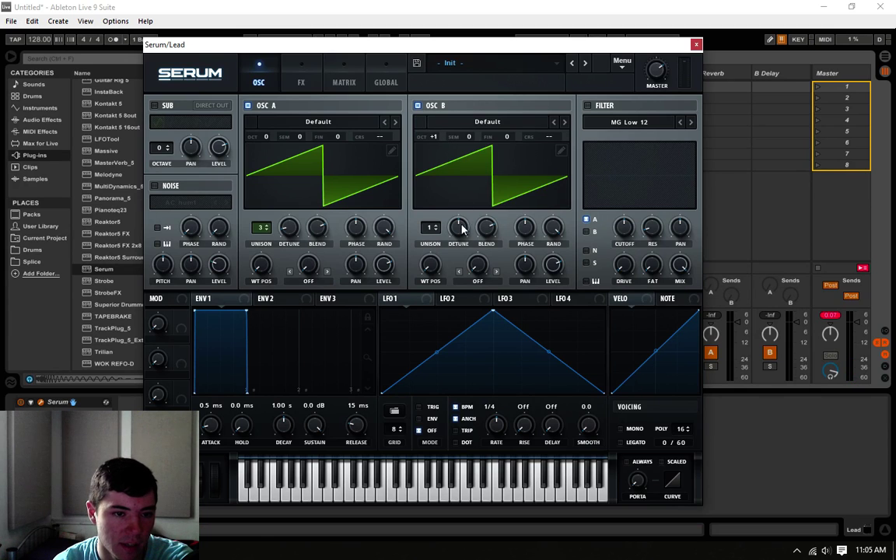
left_click(440, 227)
left_click_drag(459, 227, 424, 246)
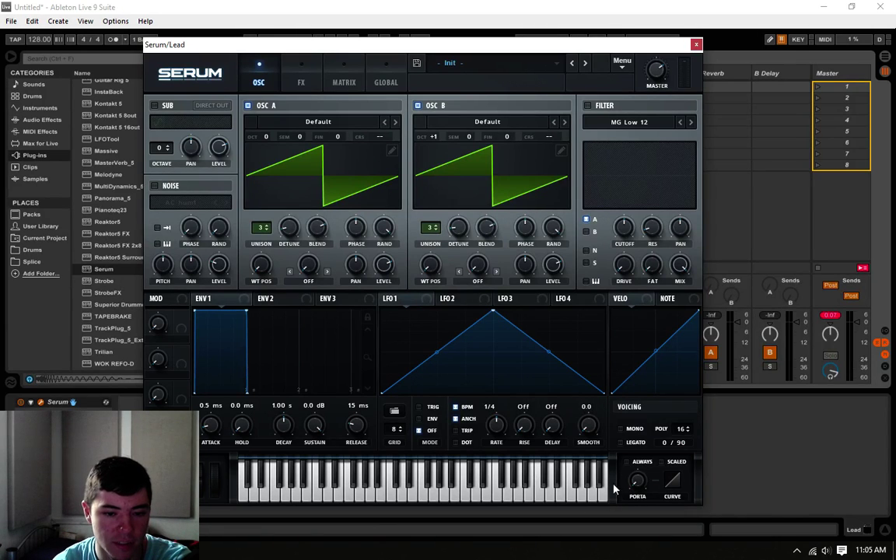
Turn on always-active portamento with a glide time of about 143 ms and audition it with alternating notes.
left_click(627, 463)
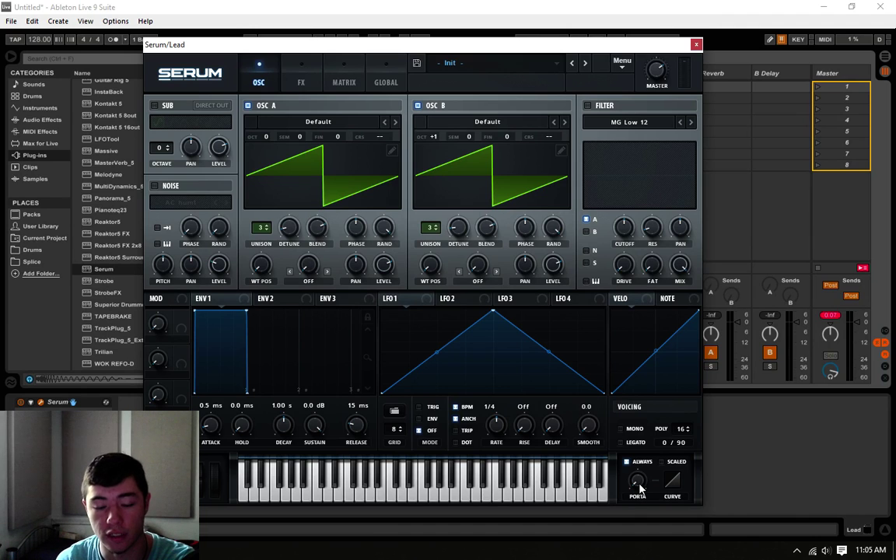
mouse_move(640, 488)
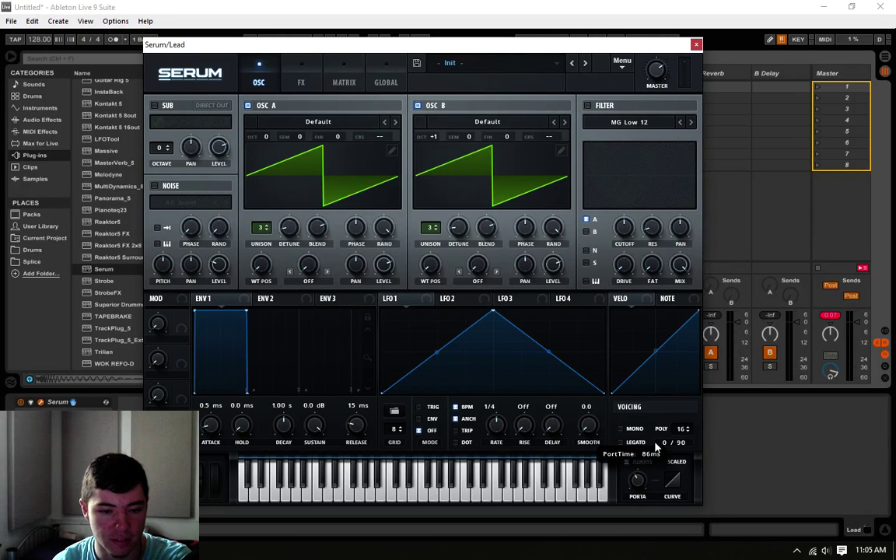
left_click_drag(653, 449, 658, 449)
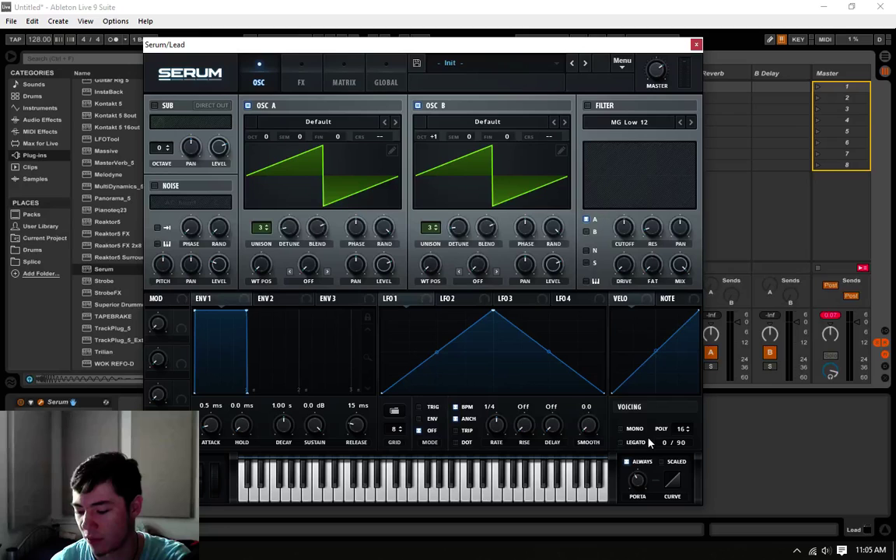
key("h")
key("l")
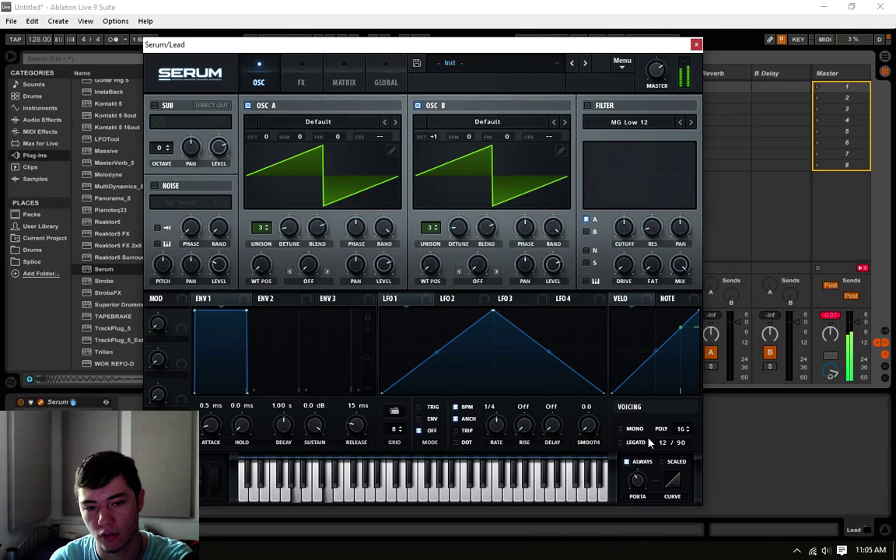
key("h")
key("k")
key("h")
key("k")
key("h")
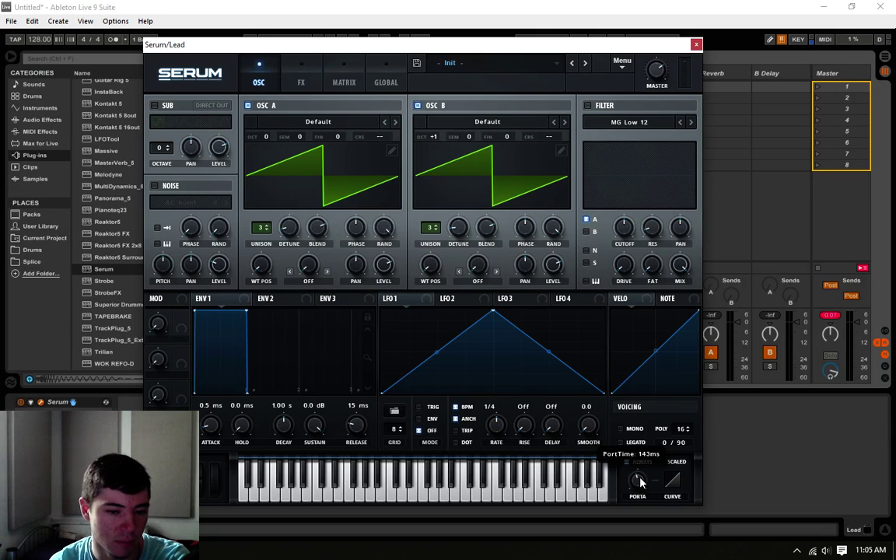
key("k")
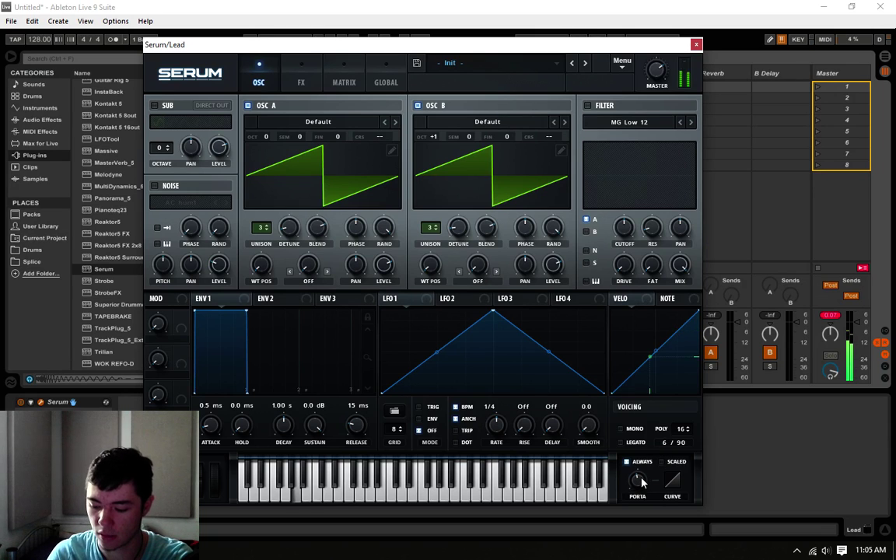
Try a portamento time of about 396 ms, audition the glide between notes, and shorten it again.
left_click_drag(642, 482, 652, 477)
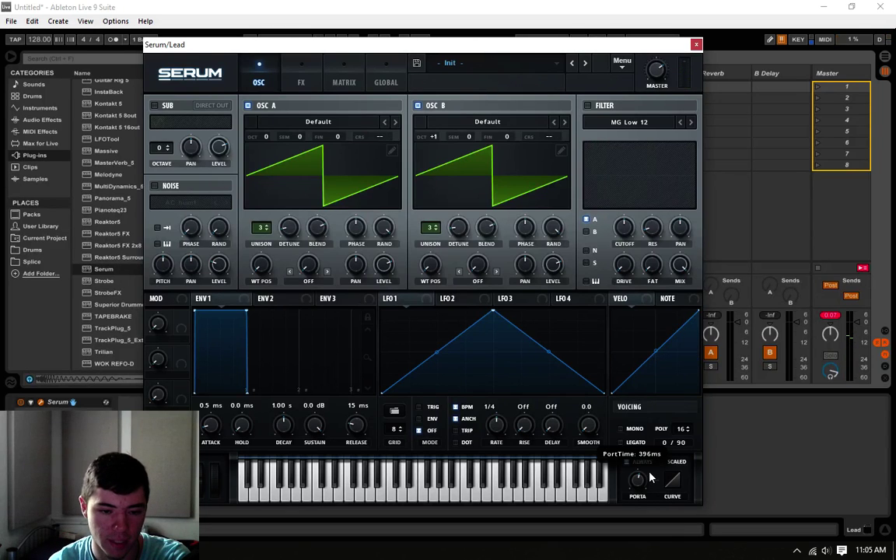
key("h")
key("l")
key("k")
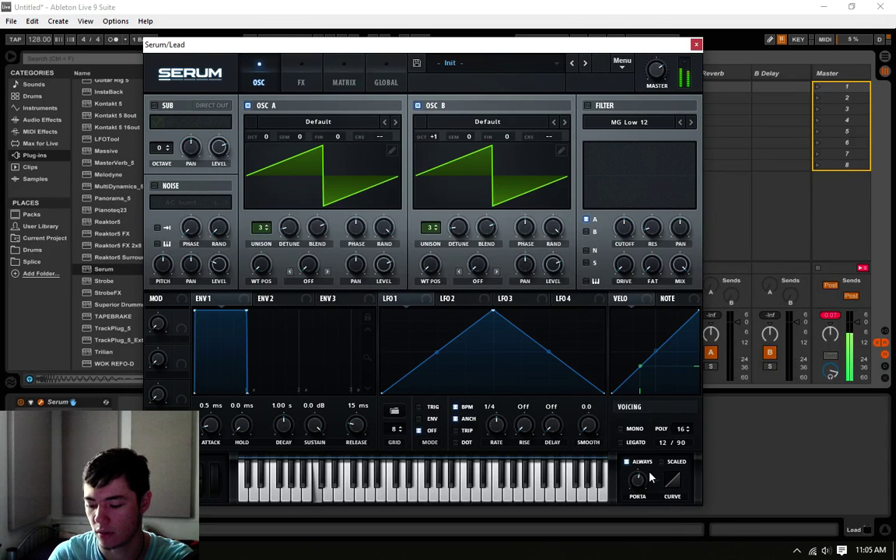
key("h")
mouse_move(636, 480)
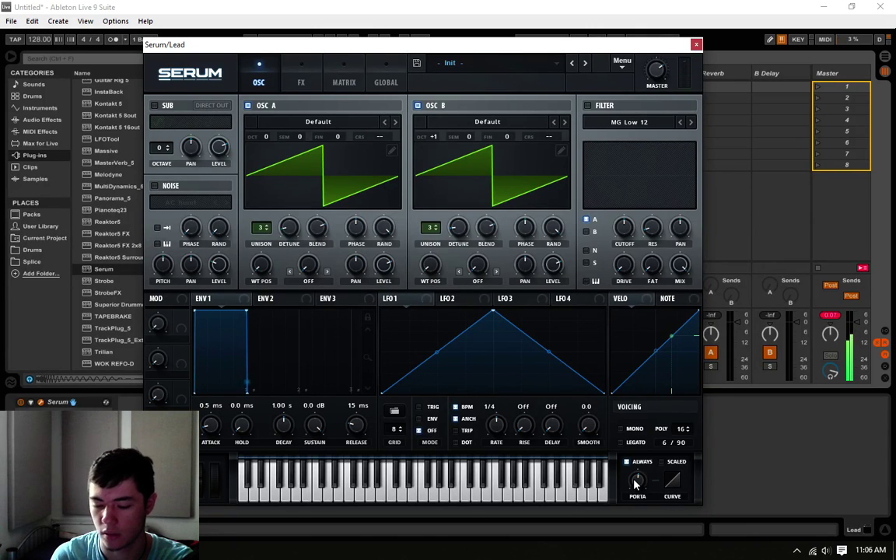
scroll(635, 484, "down", 2)
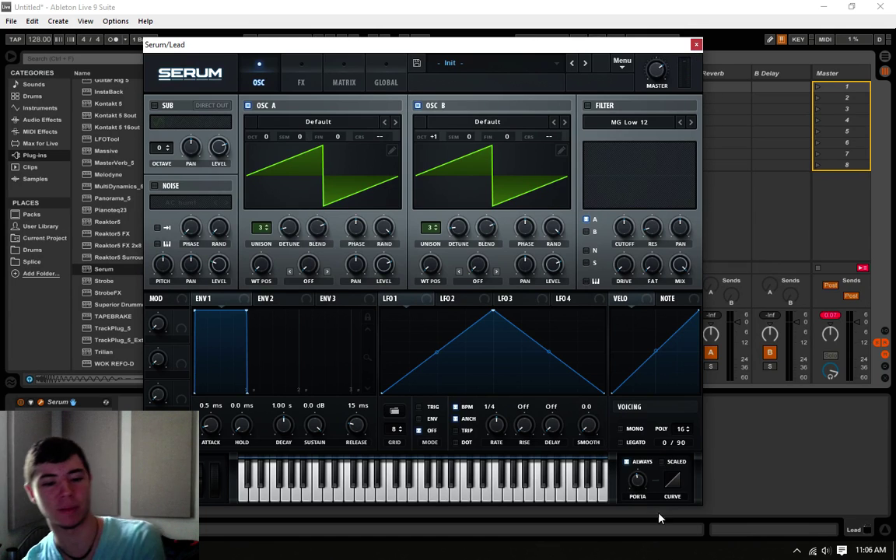
Close Serum, create an eight-bar MIDI clip in the Lead track's first slot, and play it with the loop.
left_click(697, 47)
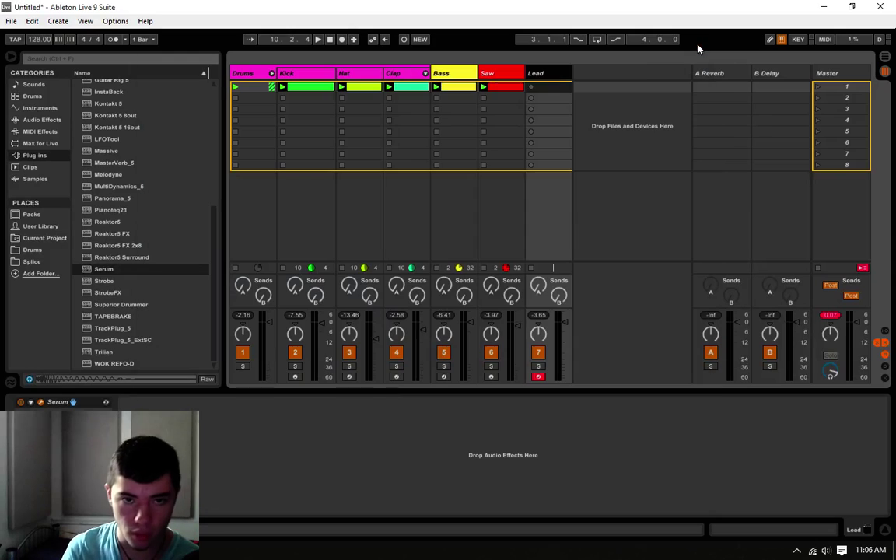
double_click(561, 90)
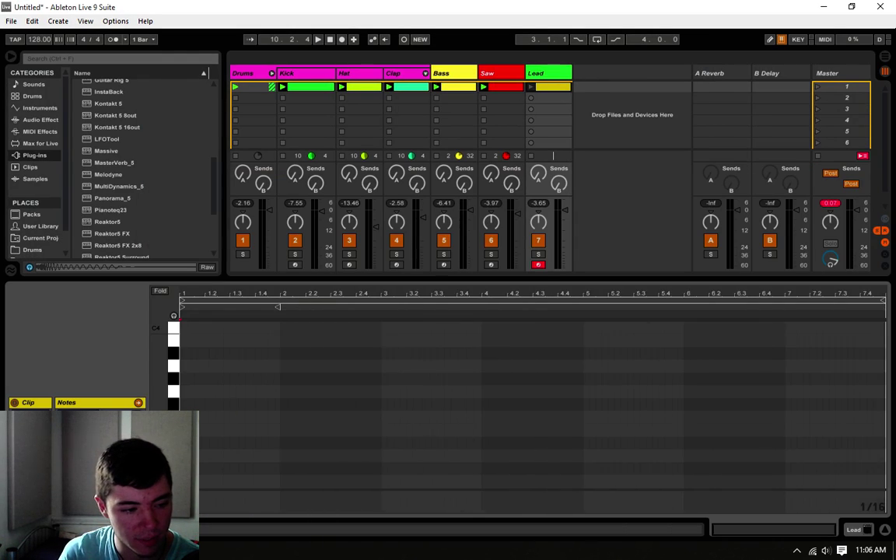
key("space")
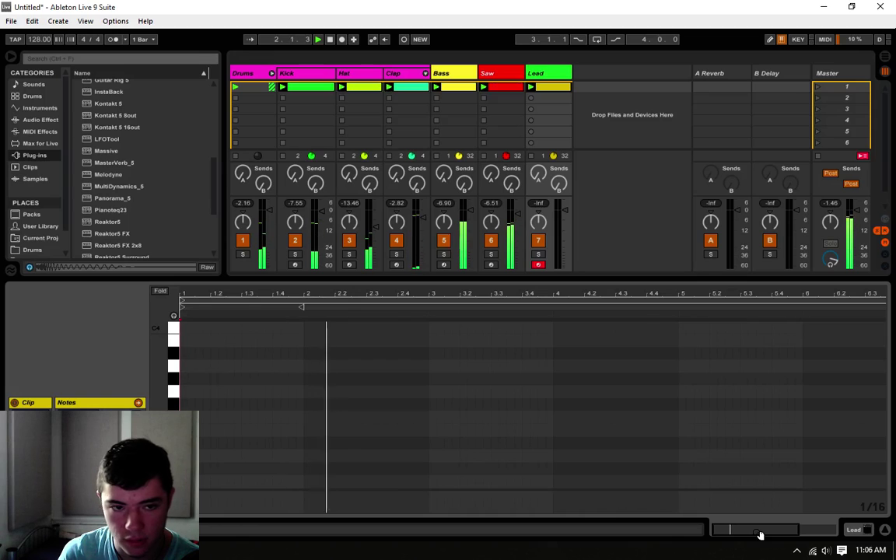
scroll(427, 416, "up", 2)
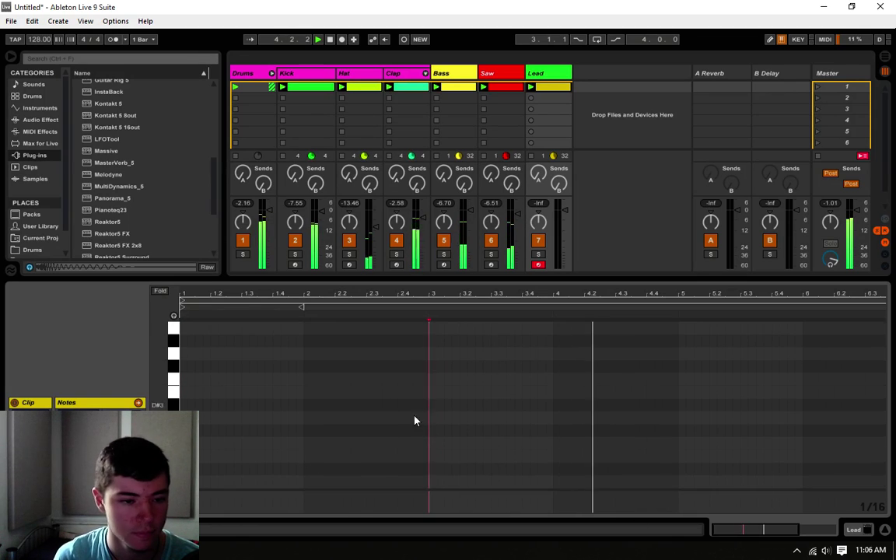
Place a low A note at the very start of the Lead clip and play it with the loop.
key("space")
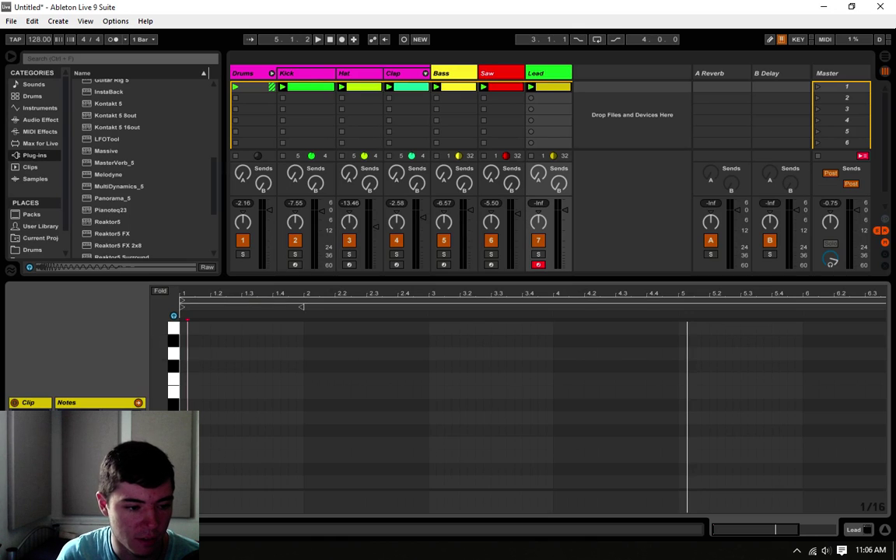
left_click_drag(752, 526, 774, 533)
right_click(864, 506)
left_click(790, 448)
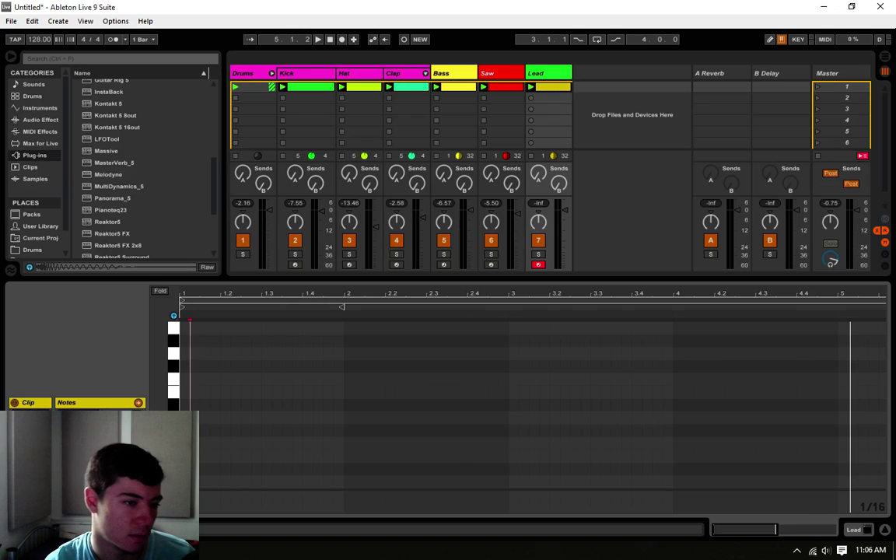
key("a")
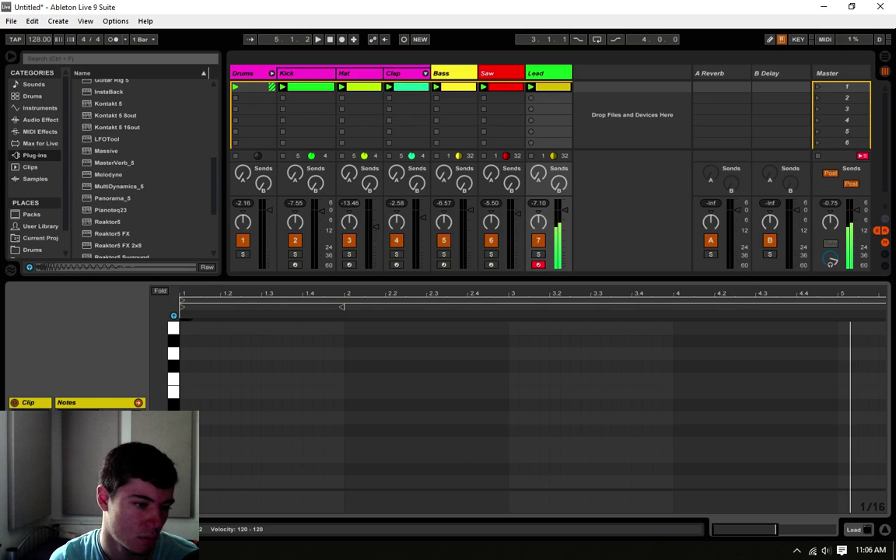
key("space")
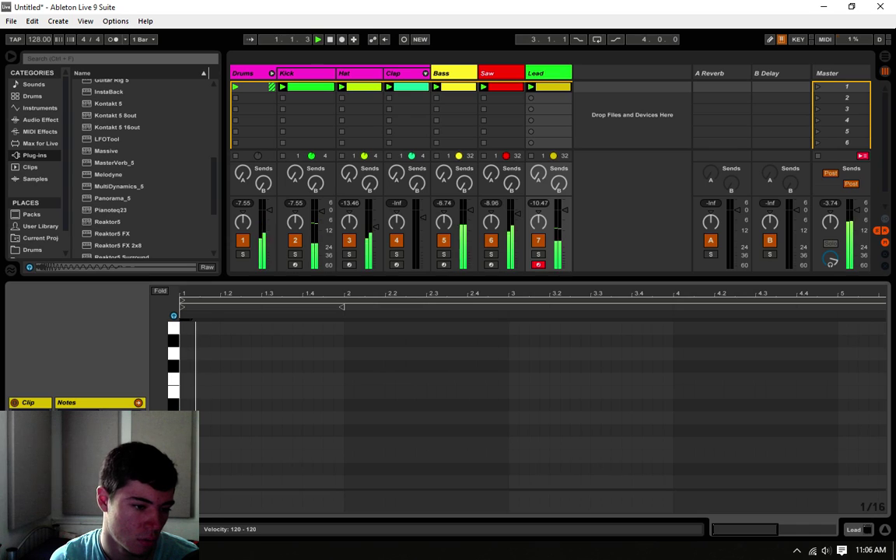
key("space")
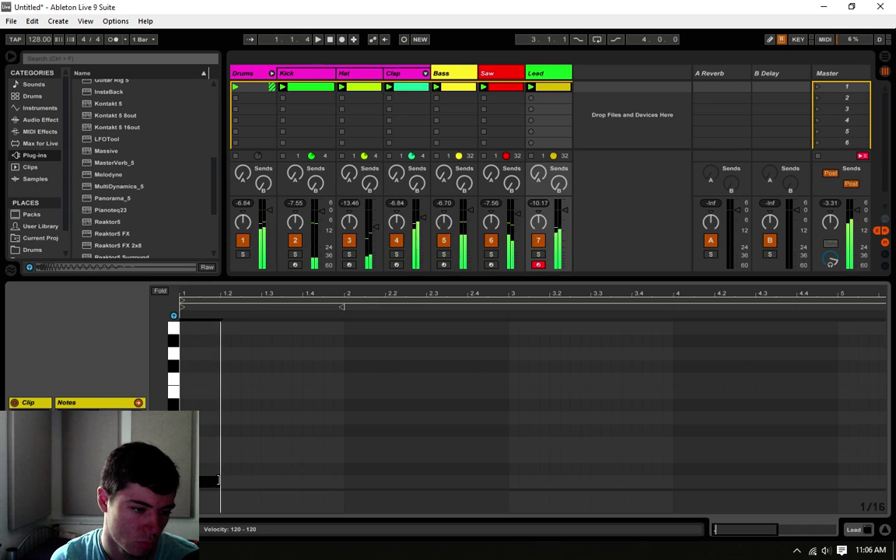
Add short sixteenth-length A3 notes at 1.1.4, 1.2.3 and 1.3.3 after the low opening note.
left_click(215, 356)
left_click_drag(218, 355, 216, 335)
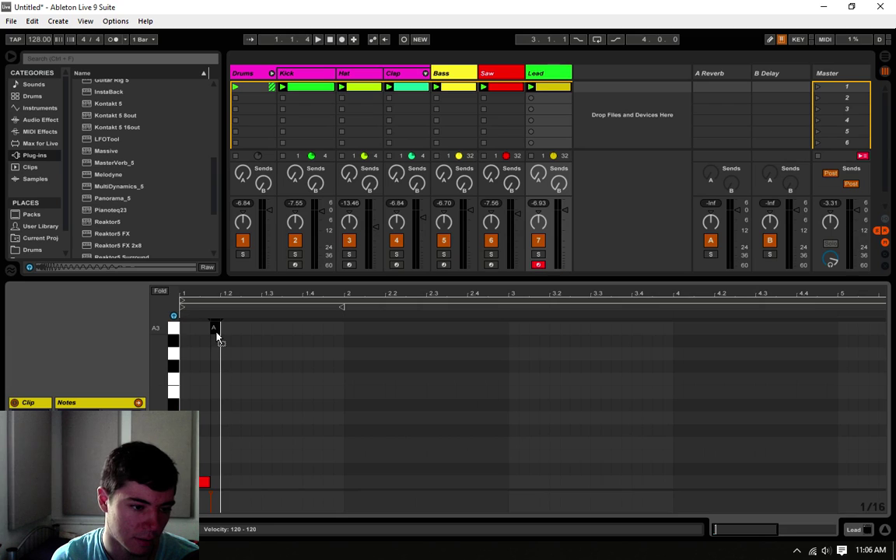
mouse_move(221, 328)
left_mouse_down()
mouse_move(259, 327)
mouse_move(219, 334)
left_mouse_up()
double_click(245, 329)
key("space")
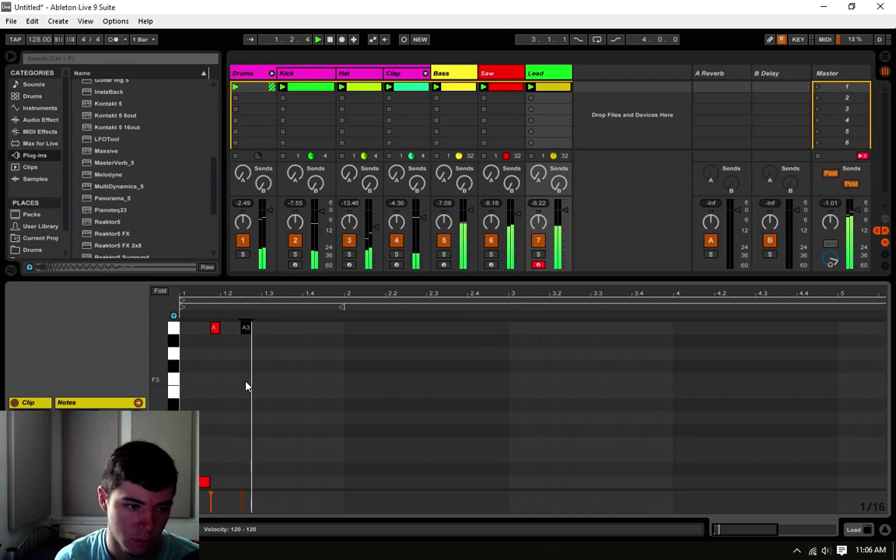
double_click(276, 328)
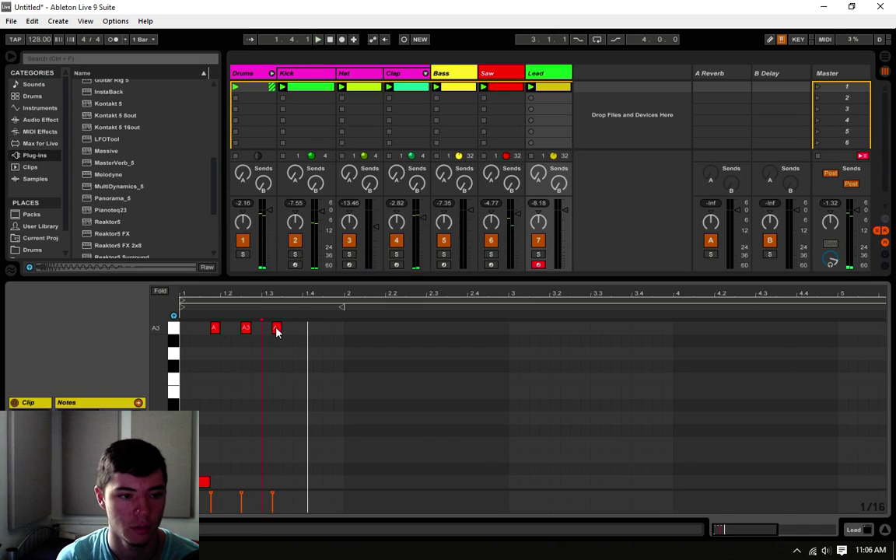
left_click_drag(276, 329, 286, 329)
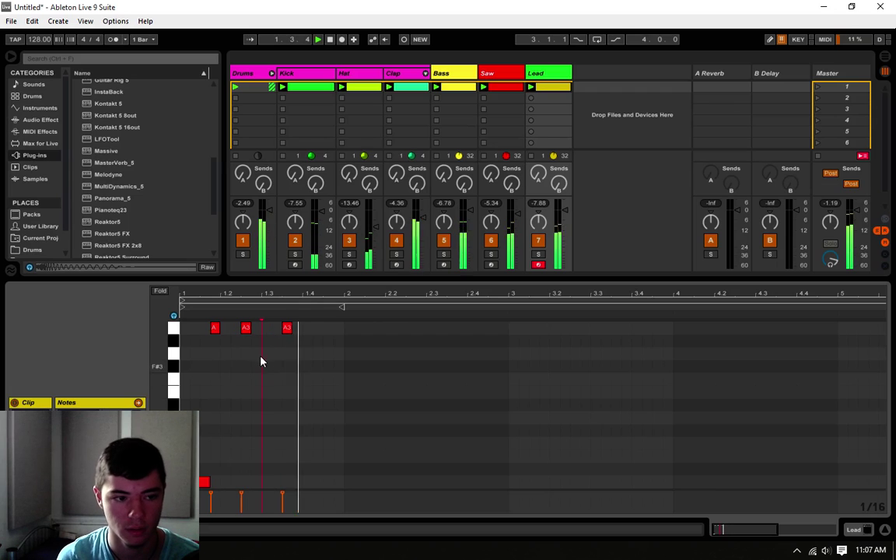
Add sixteenth-length A3 notes at 1.4.3 and 2.1.3, checking their timing against the loop.
double_click(330, 328)
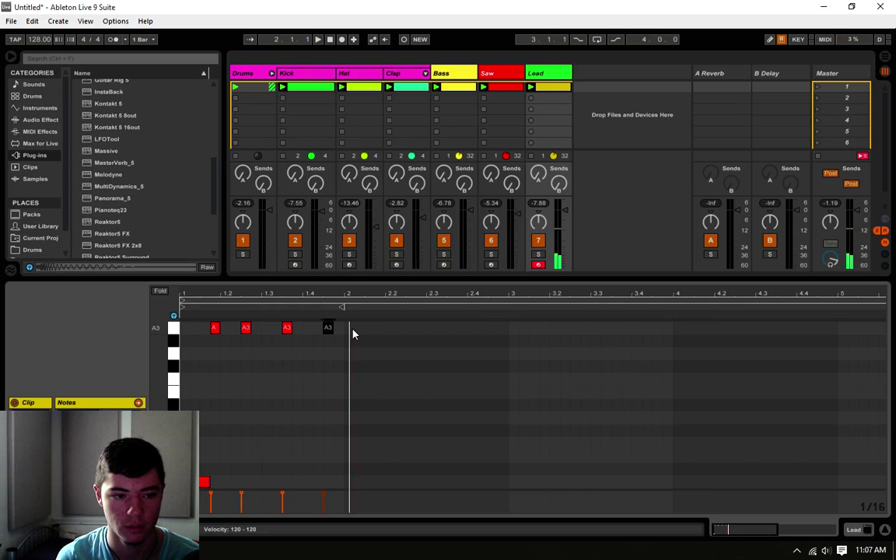
double_click(350, 328)
key("space")
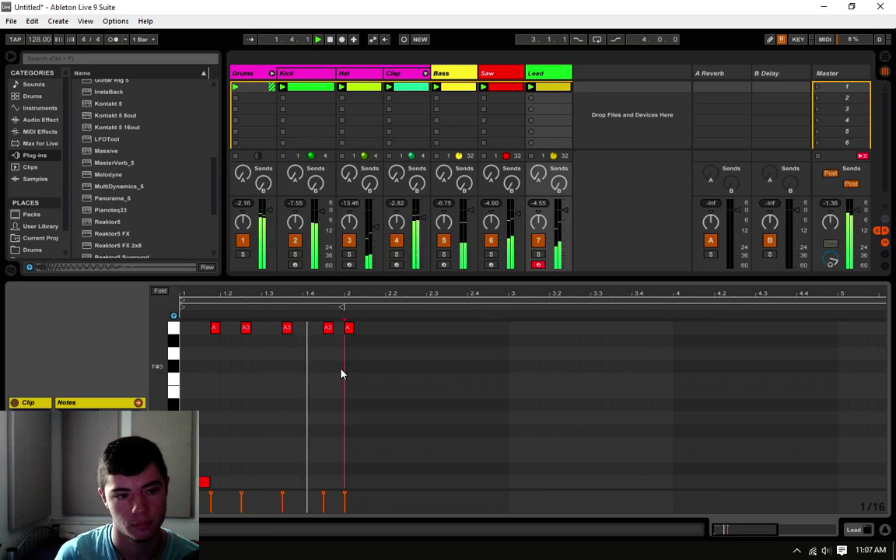
key("space")
left_click_drag(347, 329, 356, 334)
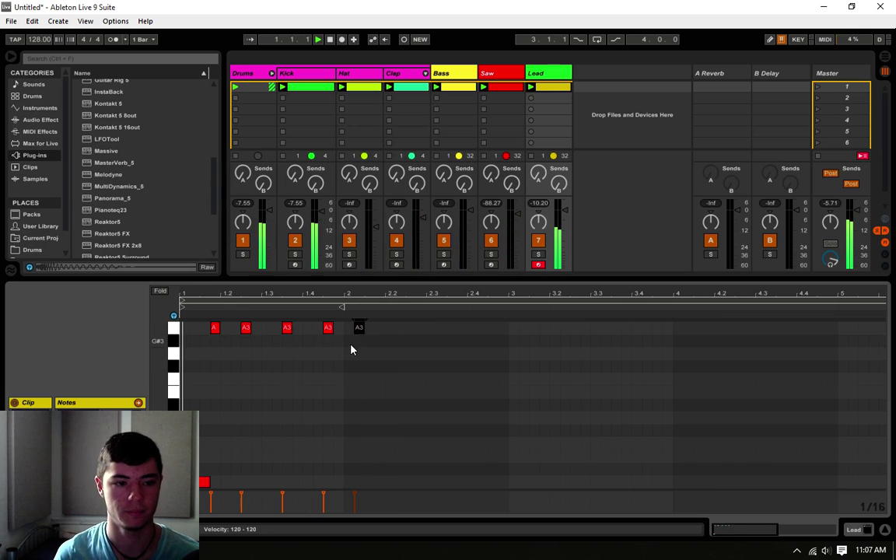
left_click(345, 351)
key("space")
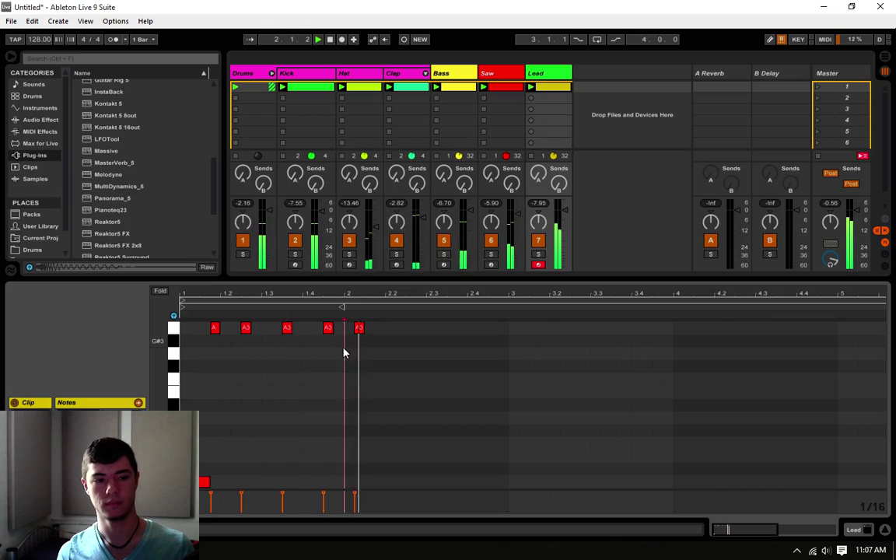
left_click_drag(361, 329, 371, 333)
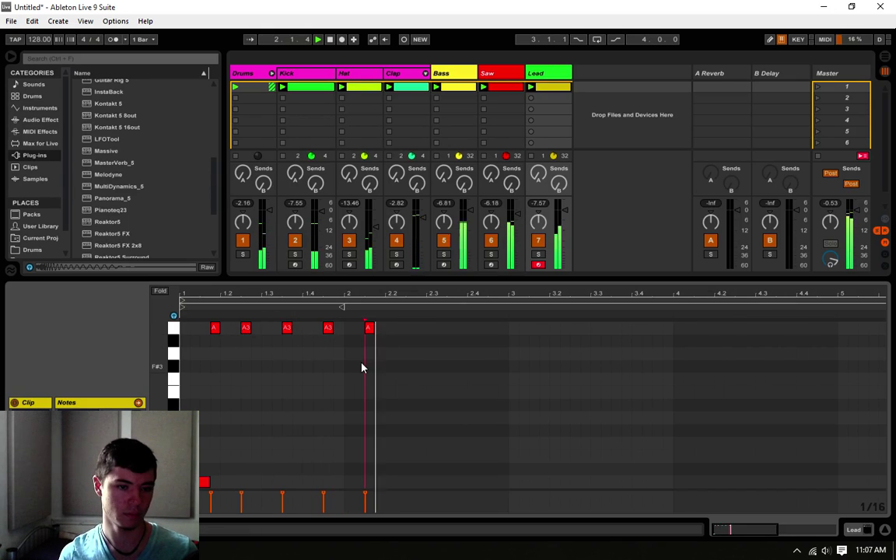
key("space")
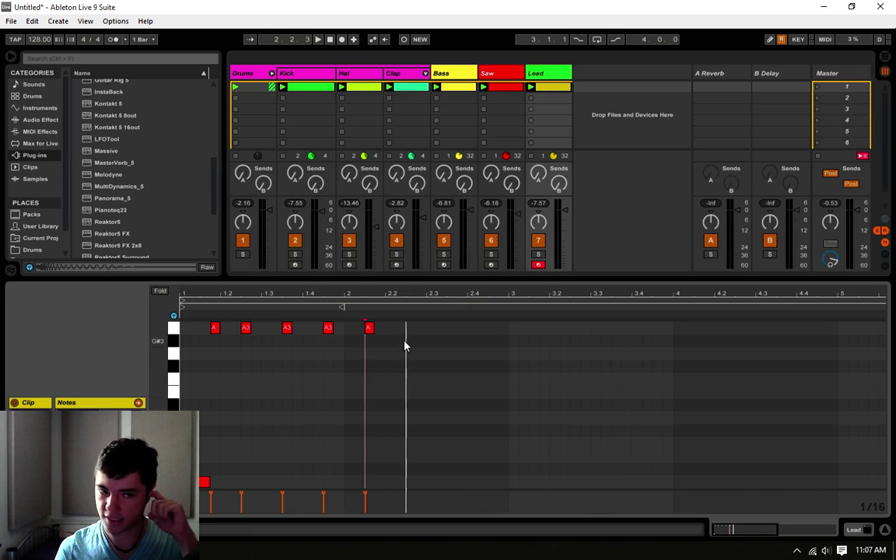
Transpose all the lead notes down two octaves and play them with the loop.
left_click_drag(386, 323, 184, 489)
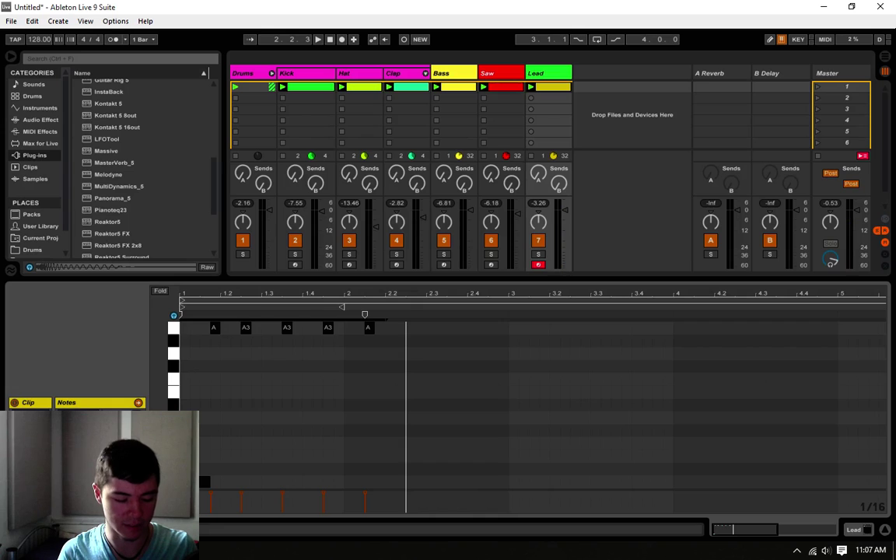
key("shift+Down")
key("shift+Down")
key("space")
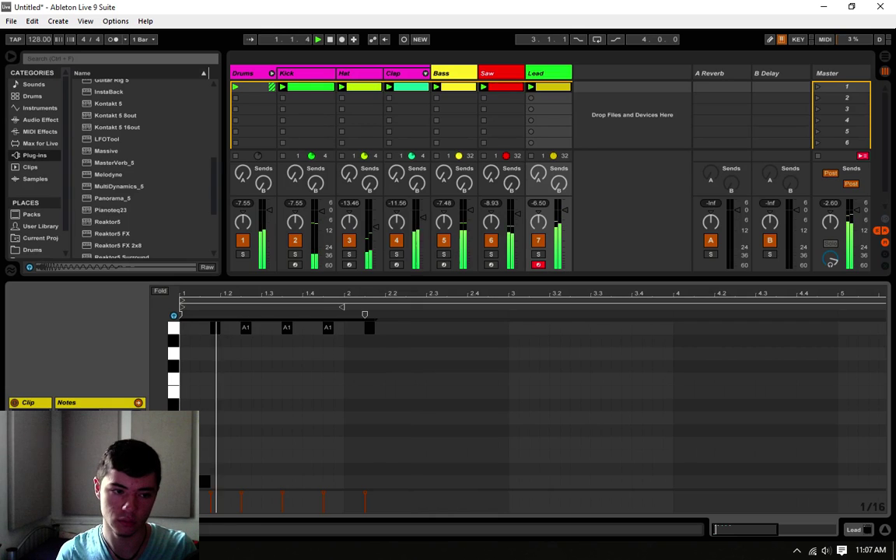
left_click(254, 383)
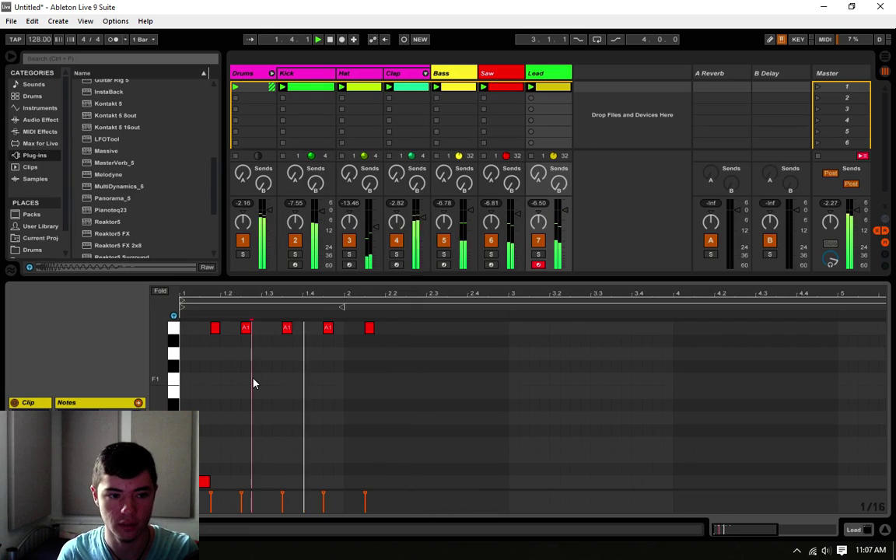
Add sixteenth-length A1 notes at 2.2.2 and 2.3.1 plus an E1 at 2.3.3, and audition the phrase.
double_click(400, 329)
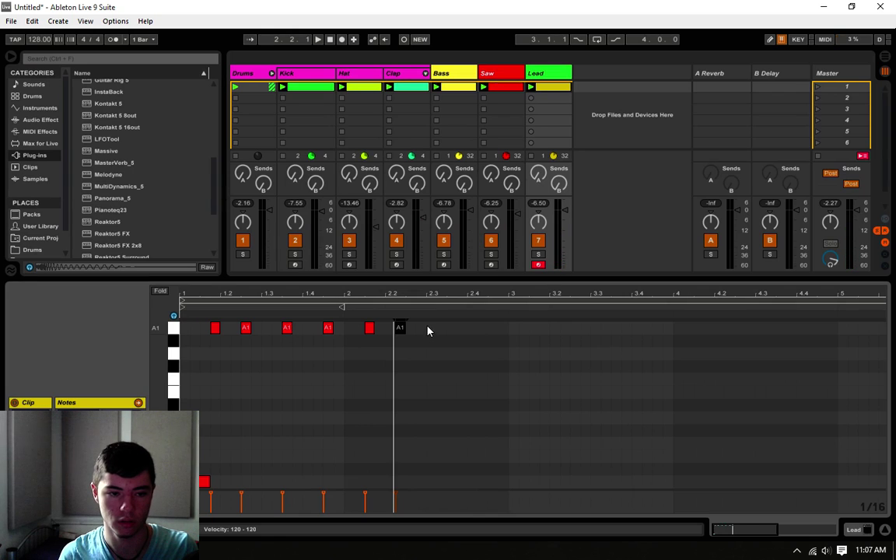
left_click(429, 328)
double_click(450, 379)
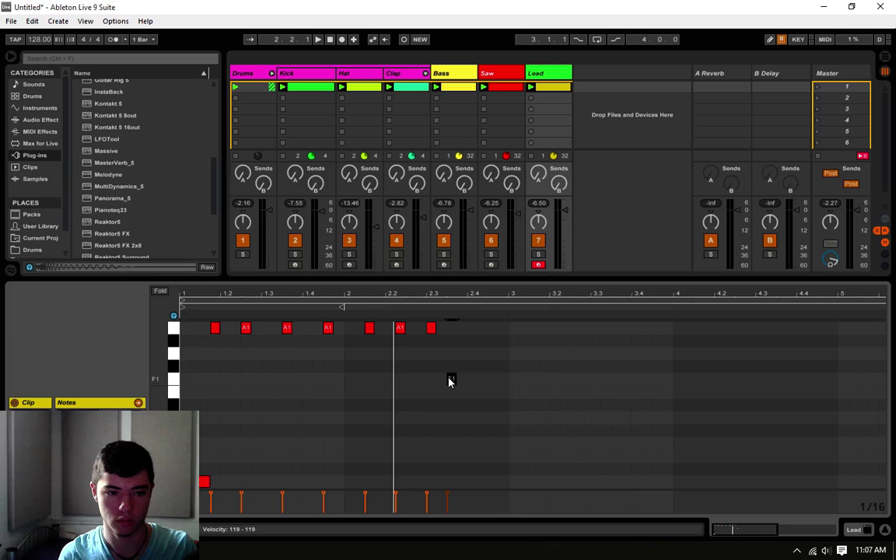
left_click_drag(451, 383, 451, 391)
left_click(440, 367)
key("space")
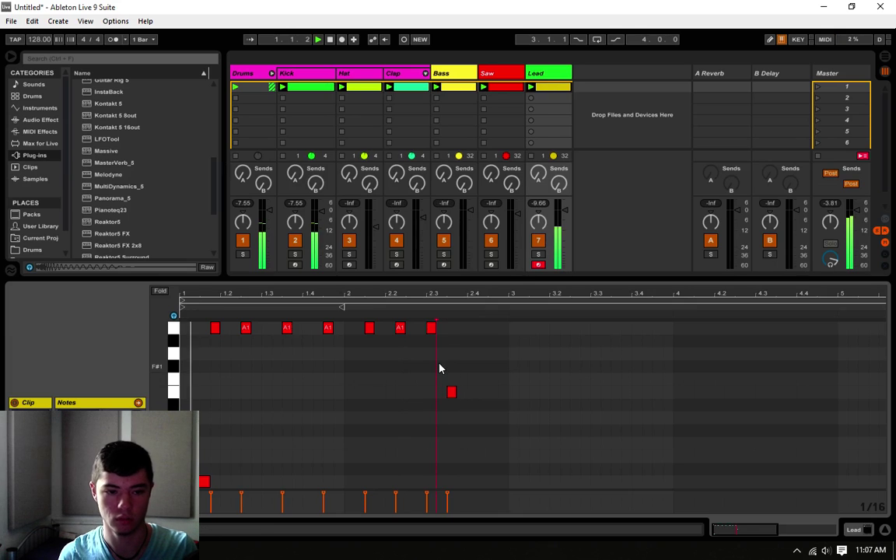
left_click(448, 364)
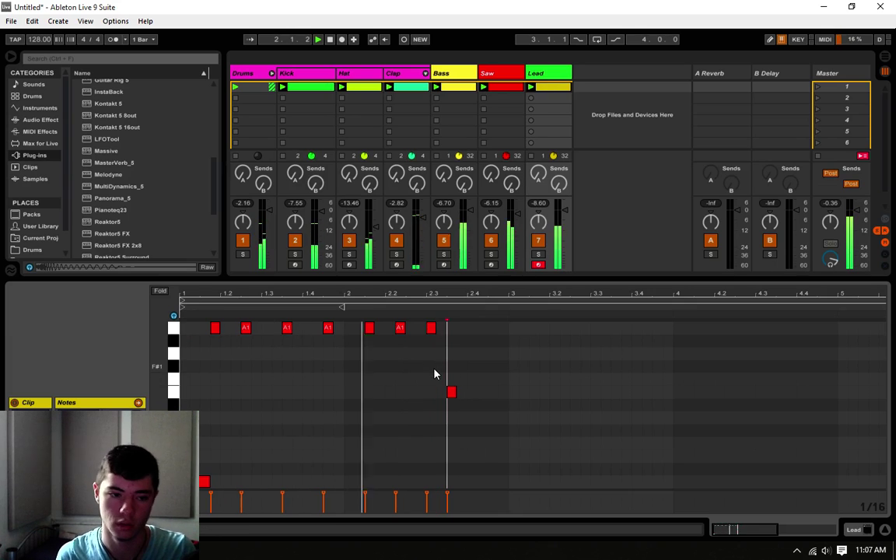
Move the E1 note to 2.4.1, lengthen it to one full beat, and play it back.
left_click_drag(453, 402, 470, 402)
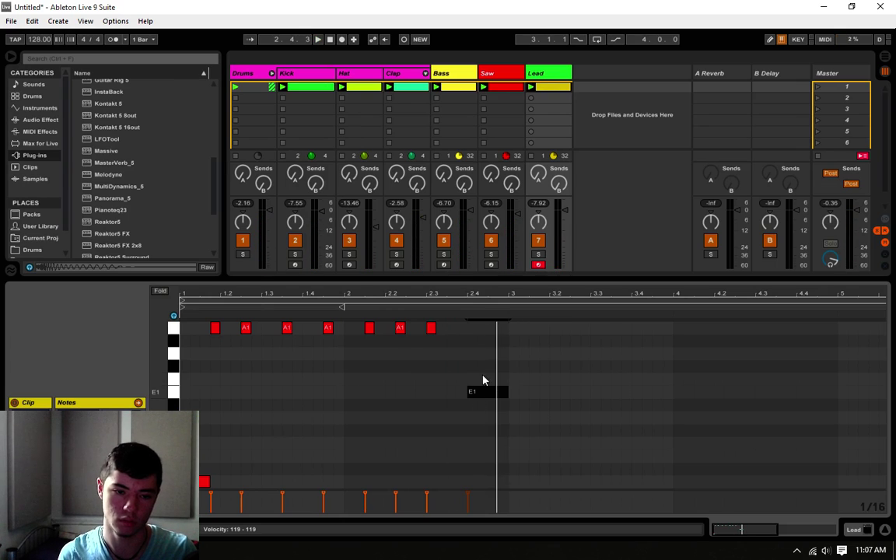
left_click(458, 351)
key("space")
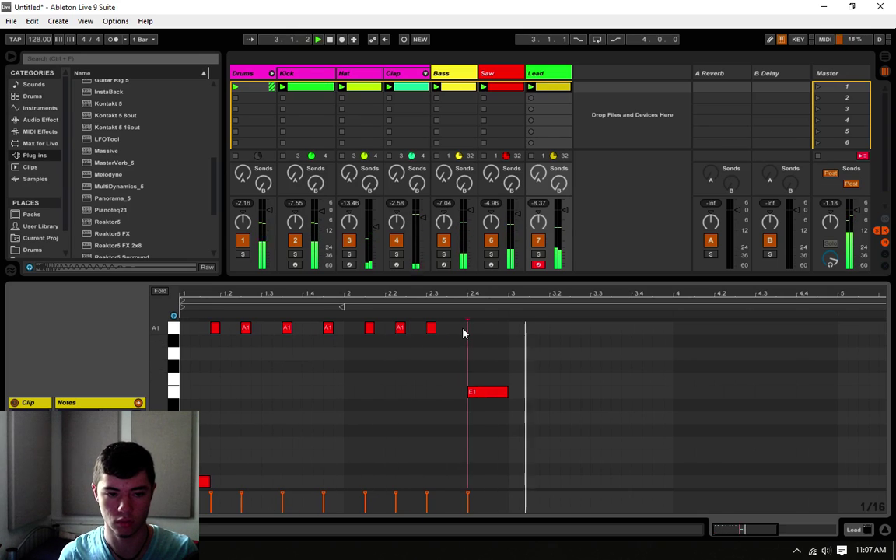
Add a sixteenth-length A1 note at 2.3.3 ahead of the long E1 and audition the bar's ending.
double_click(463, 330)
left_click(462, 353)
key("space")
scroll(463, 366, "up", 2)
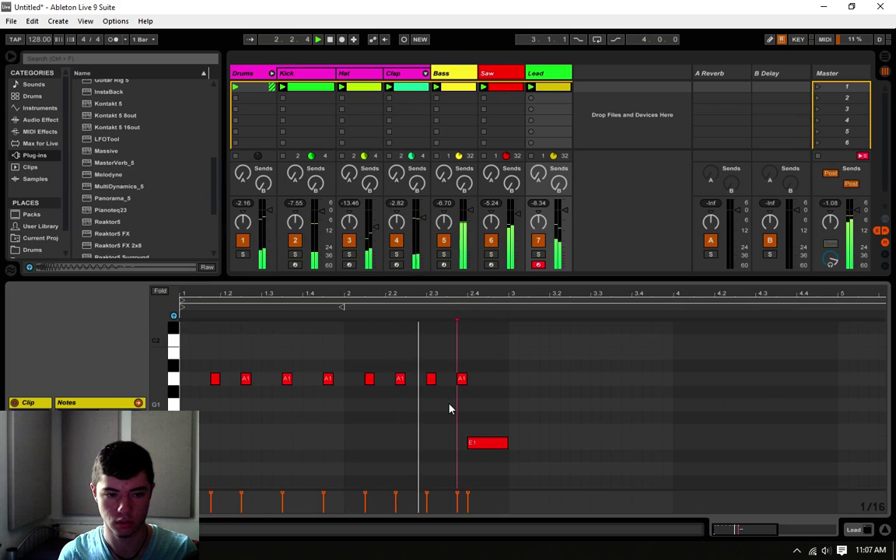
left_click_drag(461, 381, 446, 385)
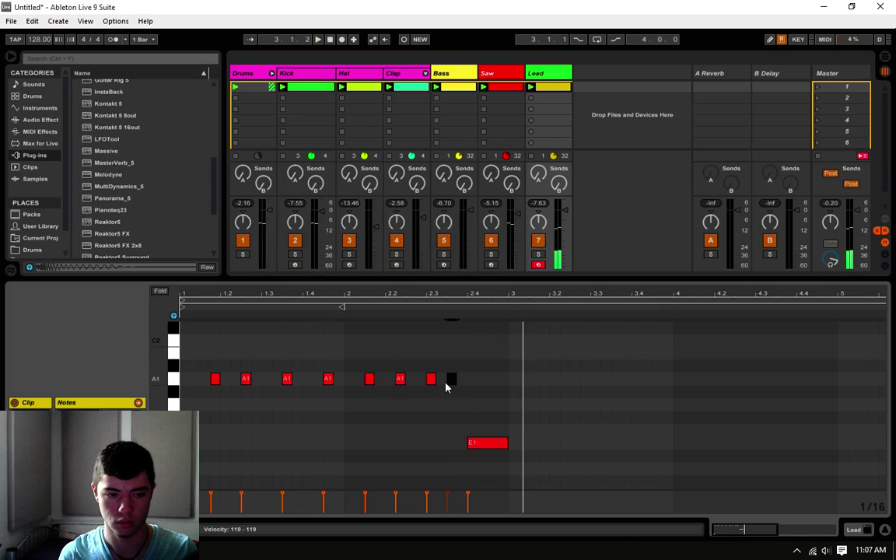
left_click(426, 400)
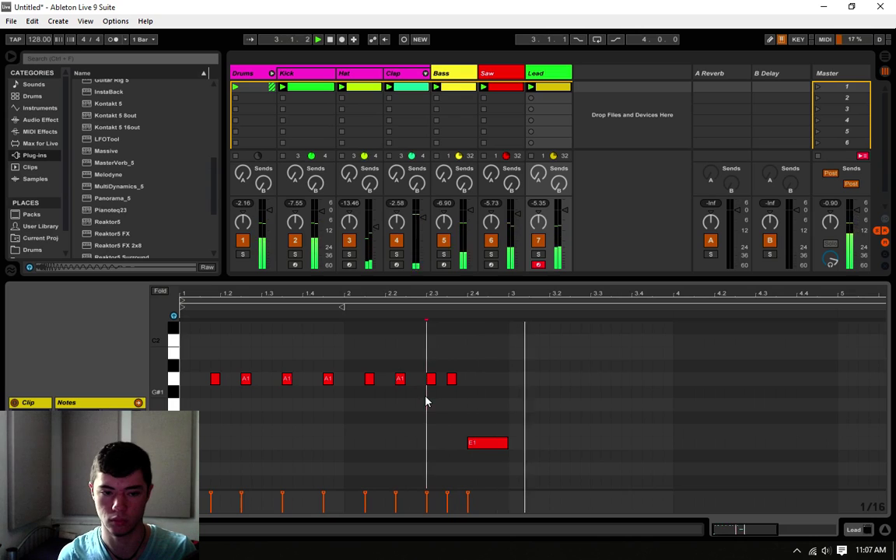
left_click(460, 401)
key("space")
left_click(469, 401)
Enlarge the note editor and add an A0 note at the start of bar 3, three sixteenths long.
scroll(470, 400, "up", 1)
scroll(470, 400, "down", 3)
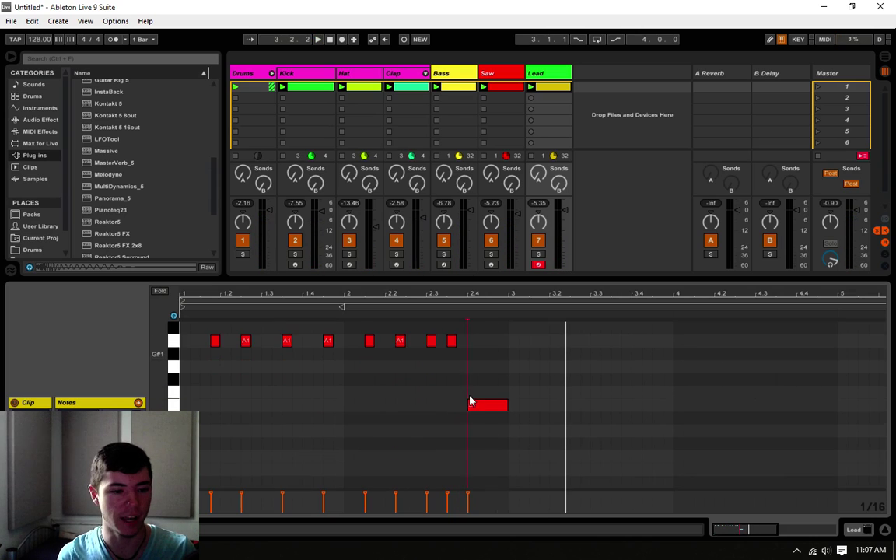
scroll(470, 400, "up", 1)
left_click_drag(508, 280, 493, 178)
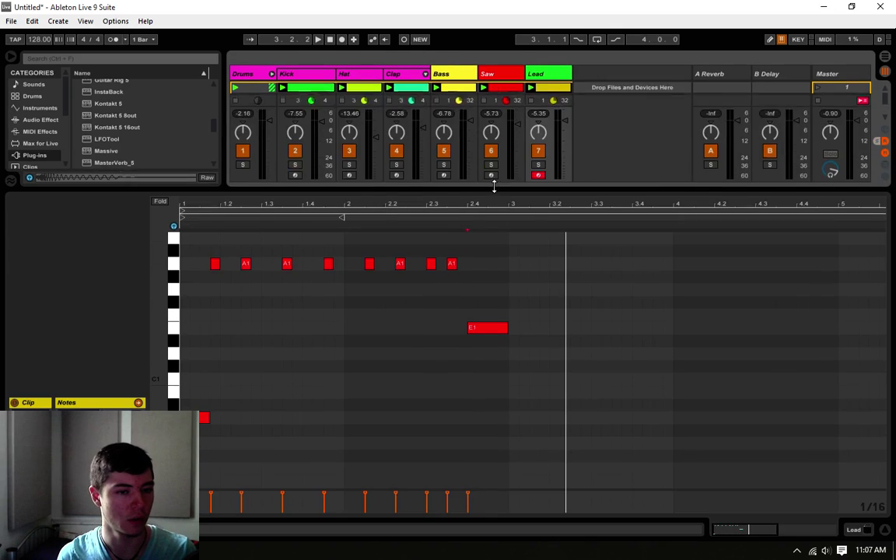
left_click(518, 410)
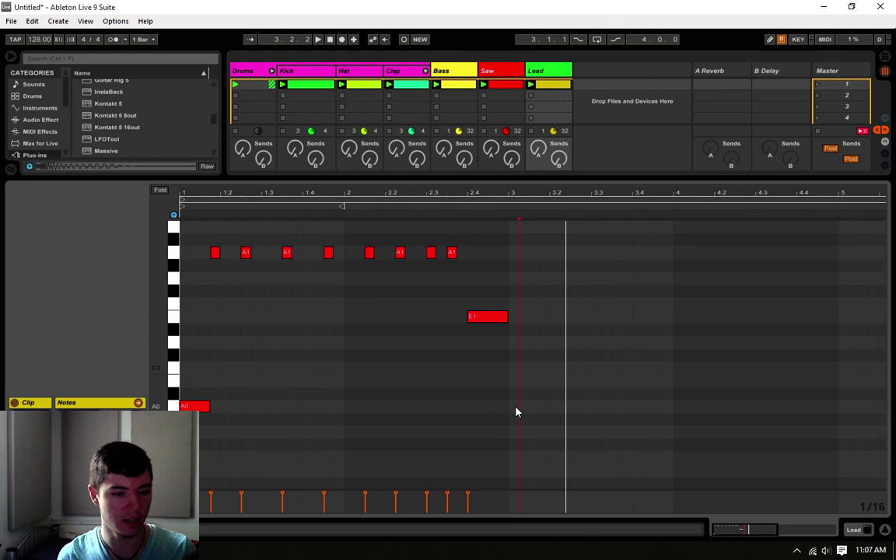
double_click(516, 409)
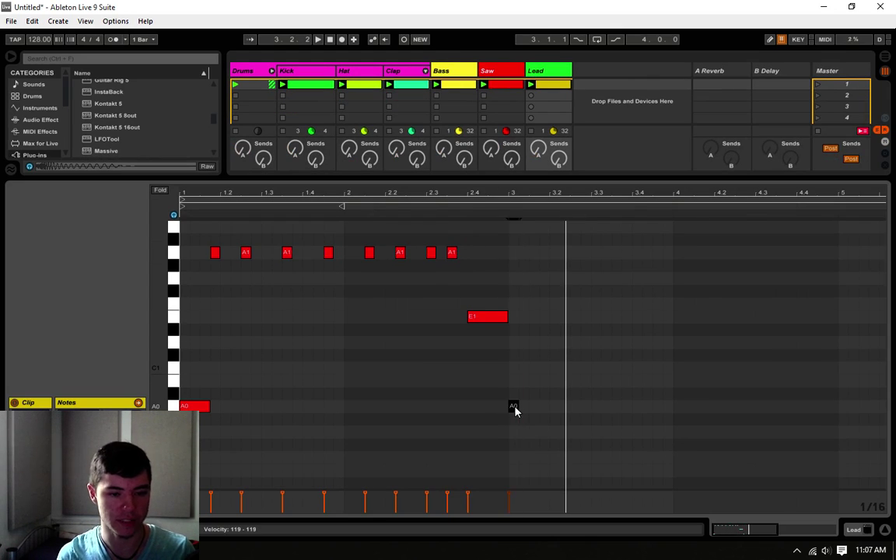
left_click_drag(532, 406, 538, 406)
key("space")
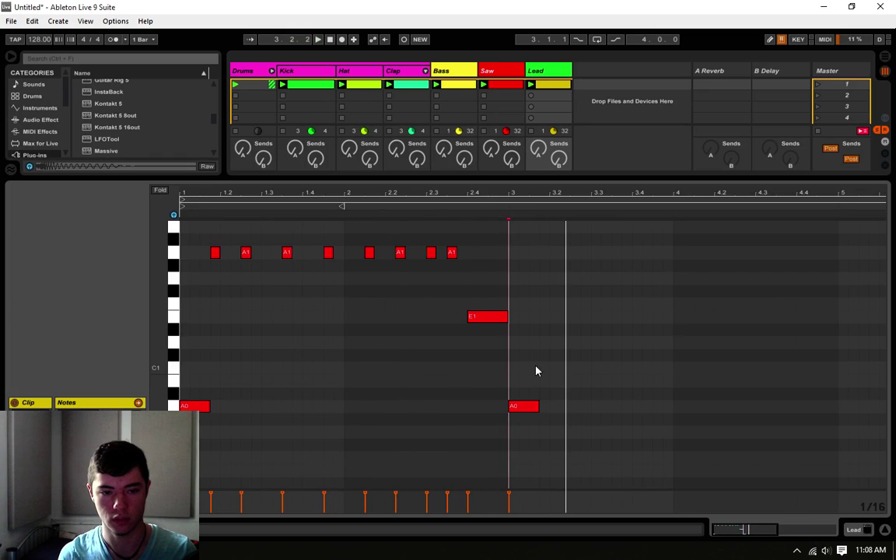
Add sixteenth-length A1 notes at 3.1.4 and 3.2.3 following the low A0 in bar 3.
double_click(554, 253)
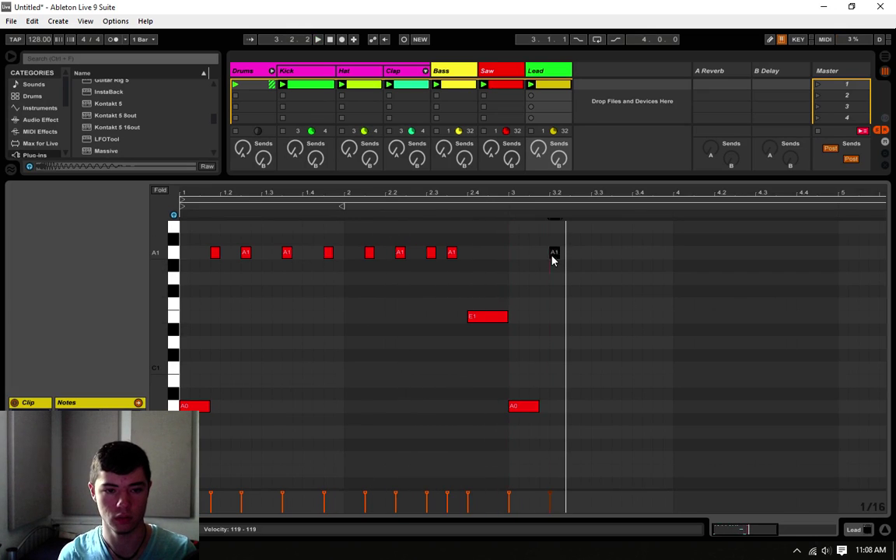
left_click_drag(553, 253, 546, 255)
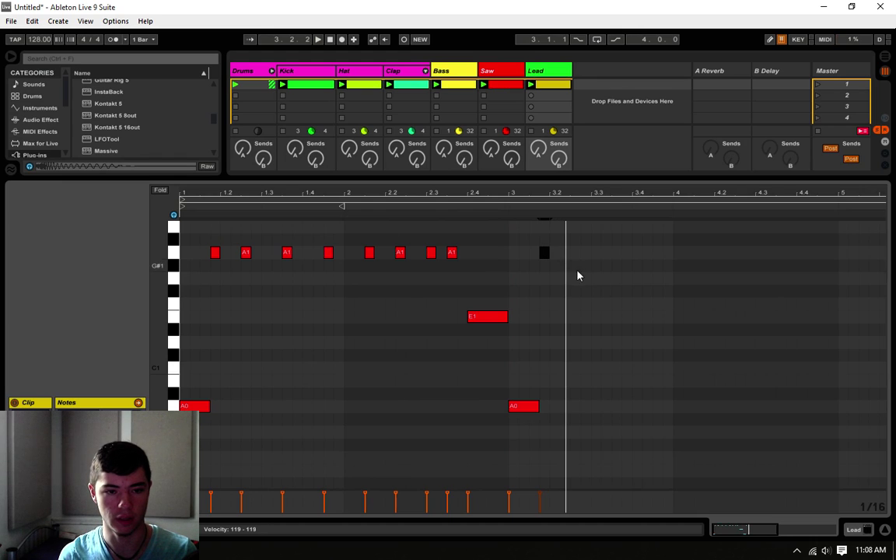
double_click(577, 252)
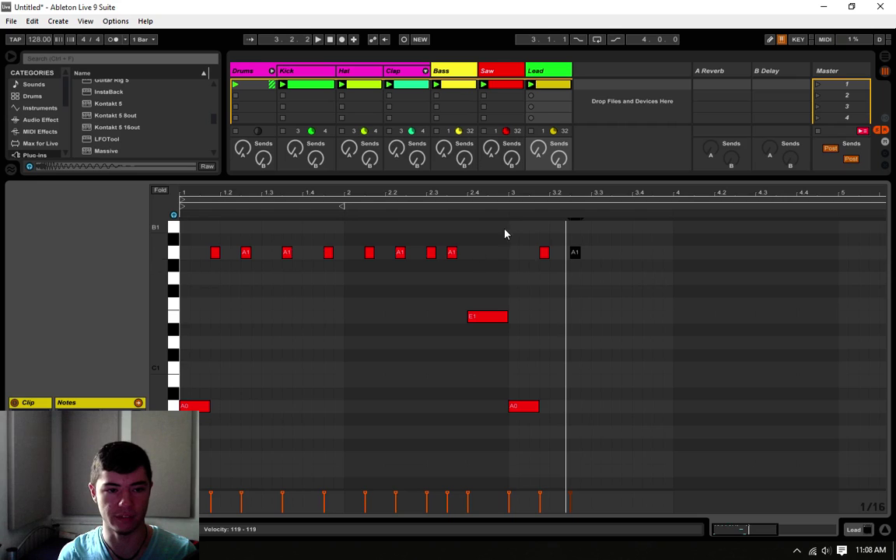
Duplicate the lead's two-bar pattern from bars 1 and 2 into bars 3 and 4 and play it back.
left_click_drag(505, 232, 175, 434)
key("ctrl+d")
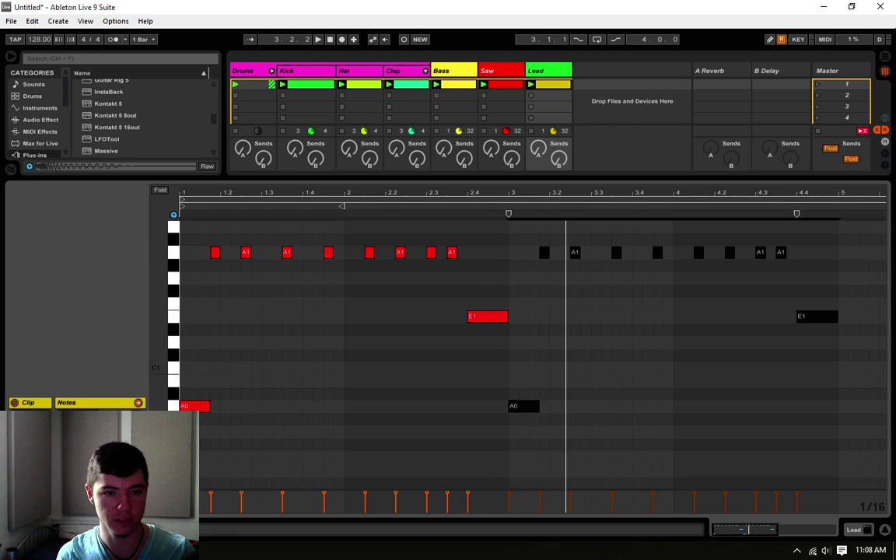
left_click(520, 283)
key("space")
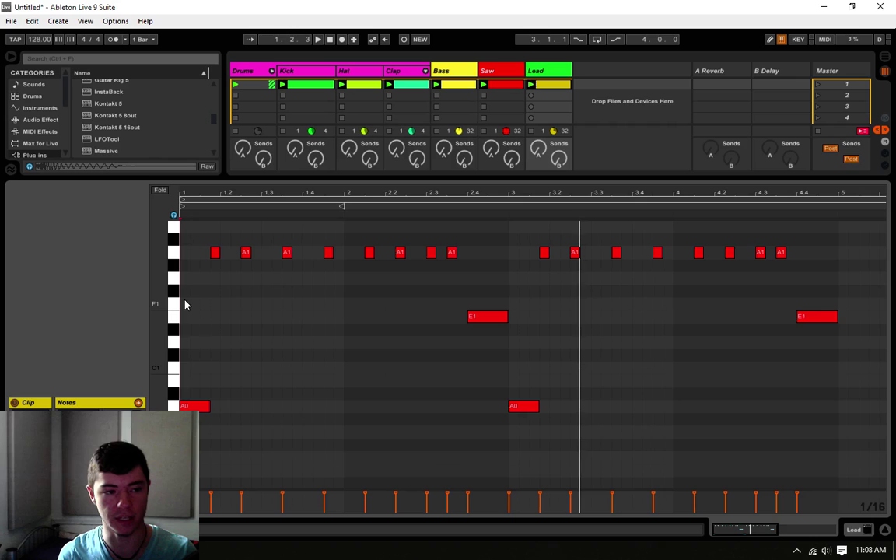
key("space")
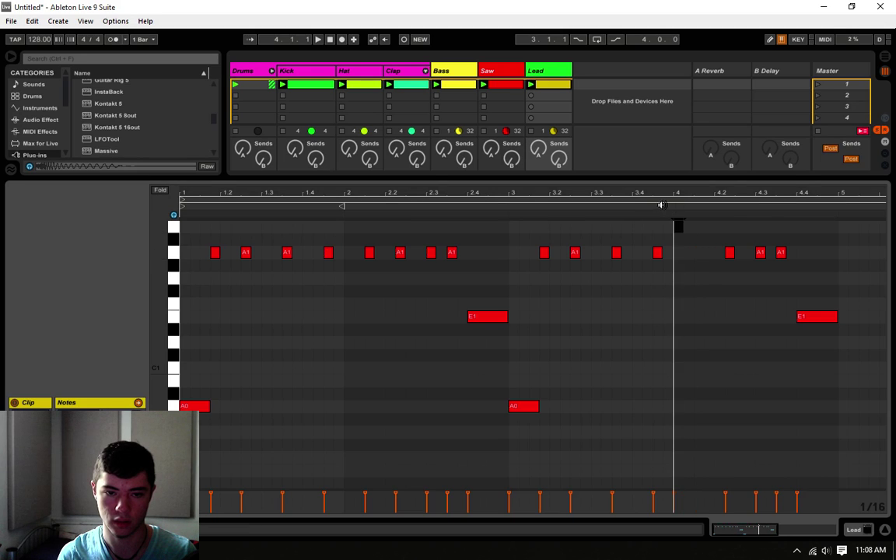
Replace the A1 notes in the first half of bar 4 with an eighth-length B1 at 4.1.1 and E1 at 4.1.3.
left_click(688, 241)
mouse_move(730, 254)
left_mouse_down()
mouse_move(693, 258)
mouse_move(699, 288)
left_mouse_up()
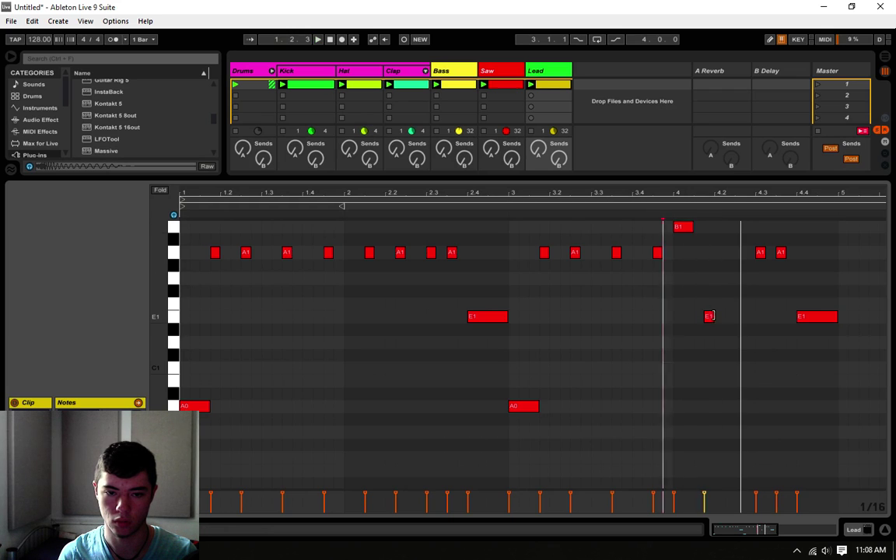
left_click(667, 231)
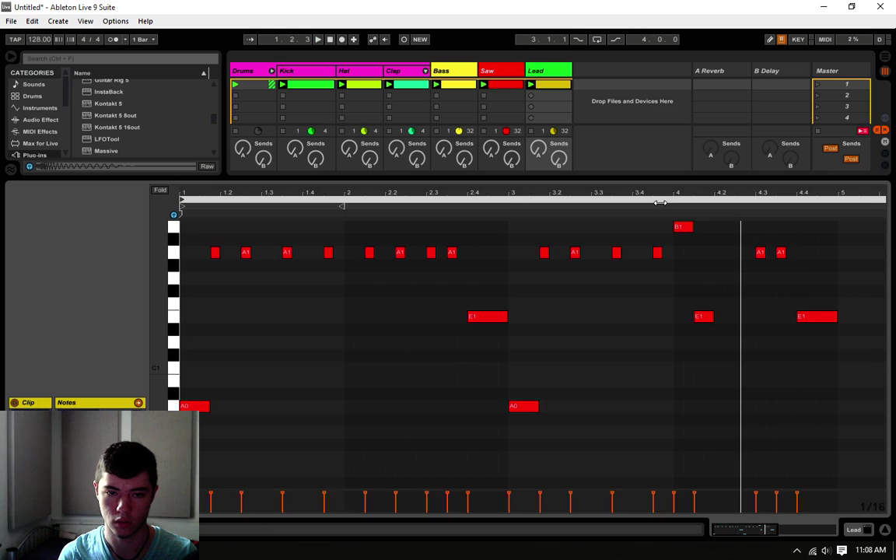
Try A#1 for the opening note of bar 4, return it to B1, and audition the loop.
left_click(681, 228)
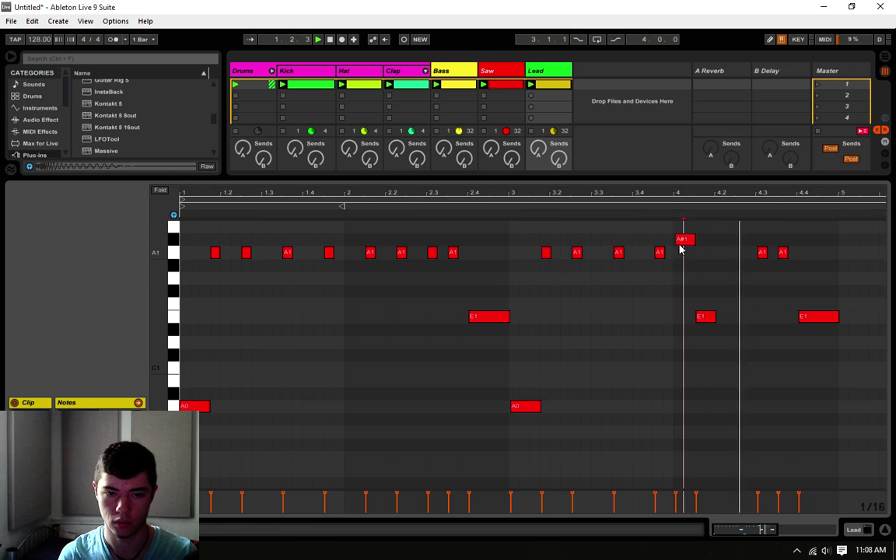
key("space")
left_click(674, 280)
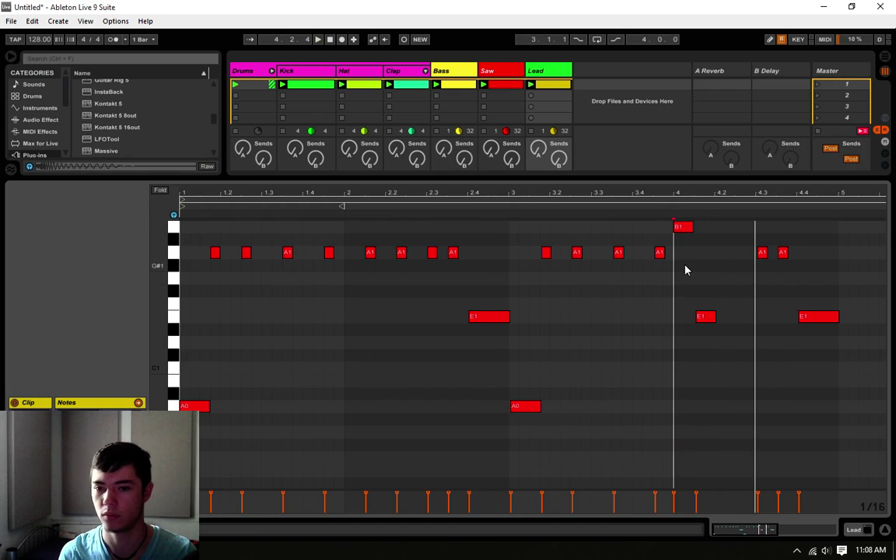
key("space")
Add eighth-length C2 at 4.2.1, E1 at 4.2.3 and B1 at 4.3.1, start the last E1 at 4.3.3, and play back.
scroll(724, 256, "up", 2)
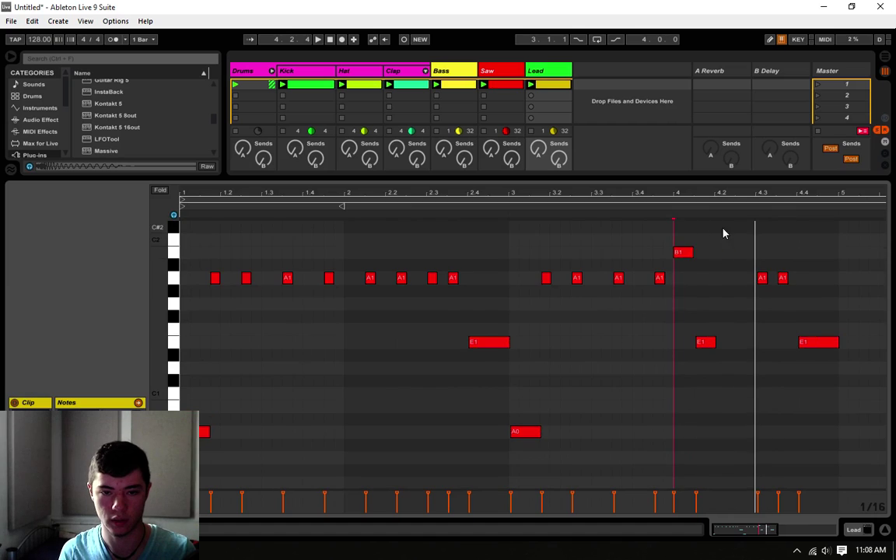
left_click(716, 249)
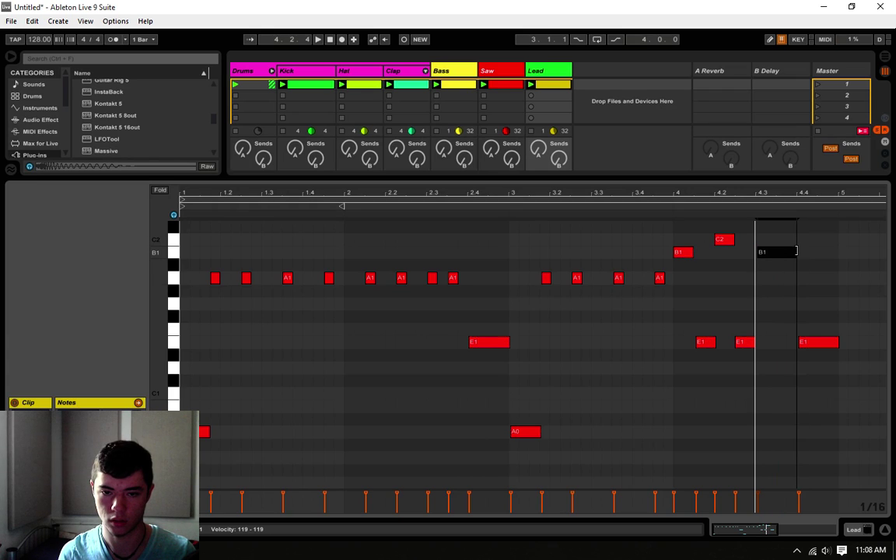
left_click(801, 344)
left_click(760, 316)
key("space")
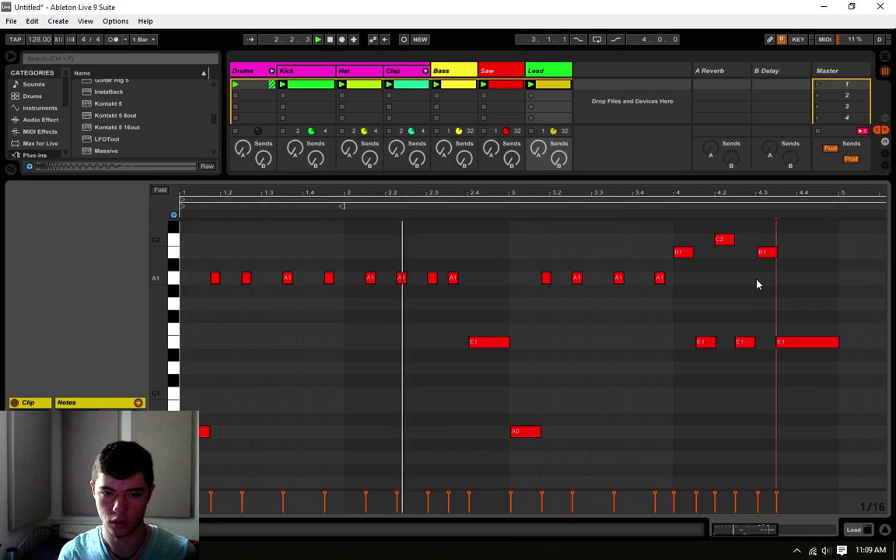
left_click(763, 253)
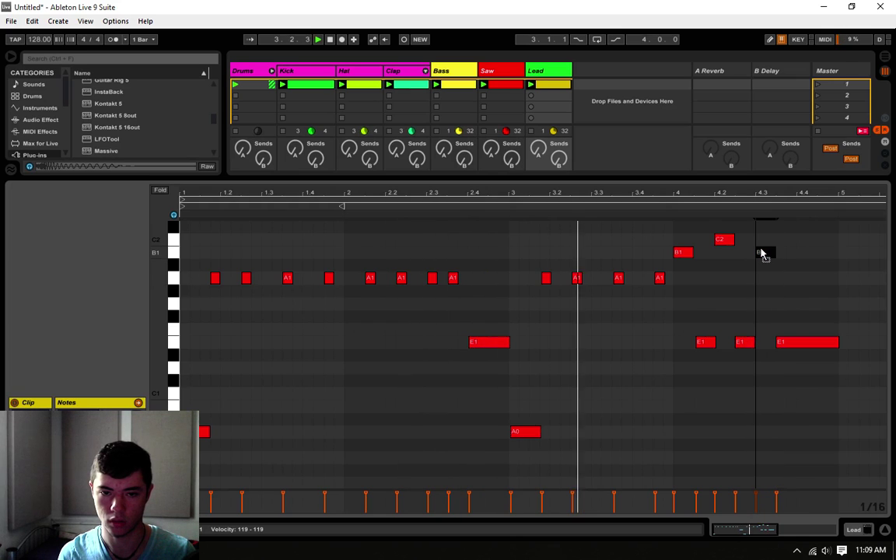
Add a sixteenth-length B1 at the start of bar 3 and trim the A0's start to 3.1.2.
double_click(515, 253)
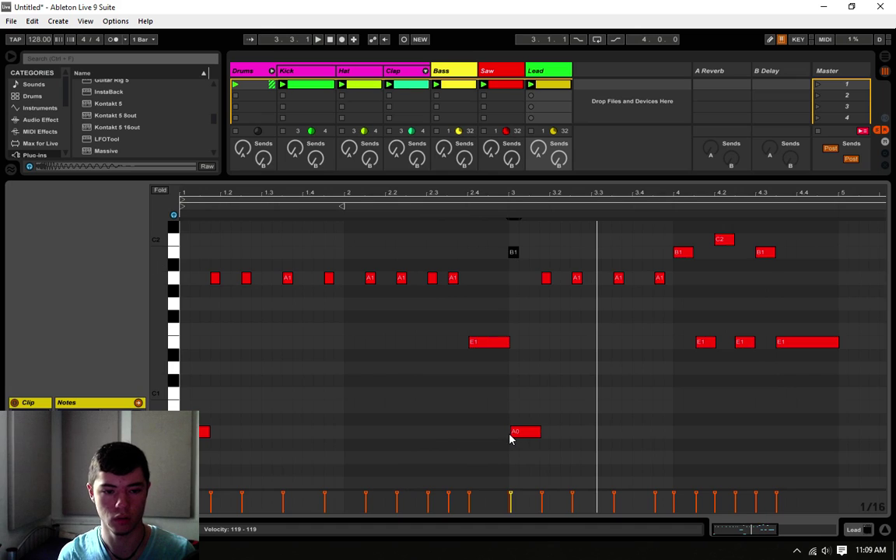
left_click(502, 388)
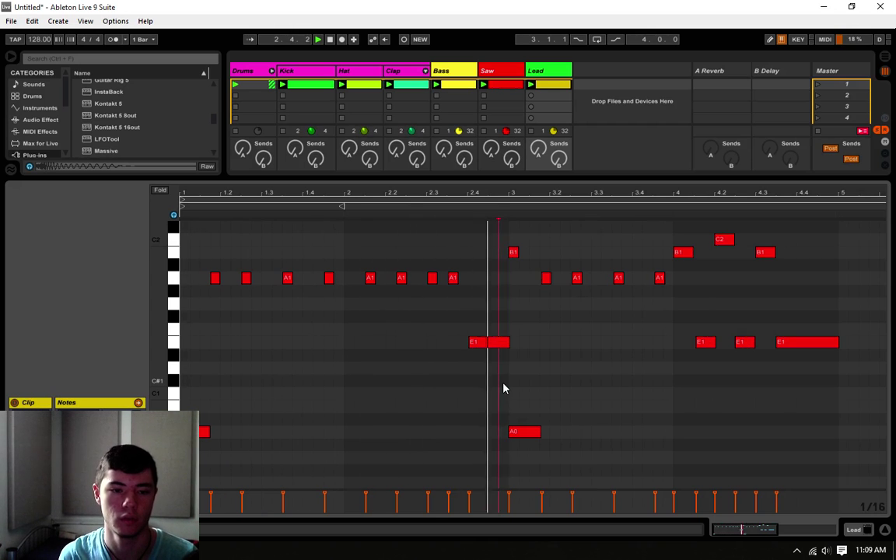
left_click_drag(512, 433, 521, 433)
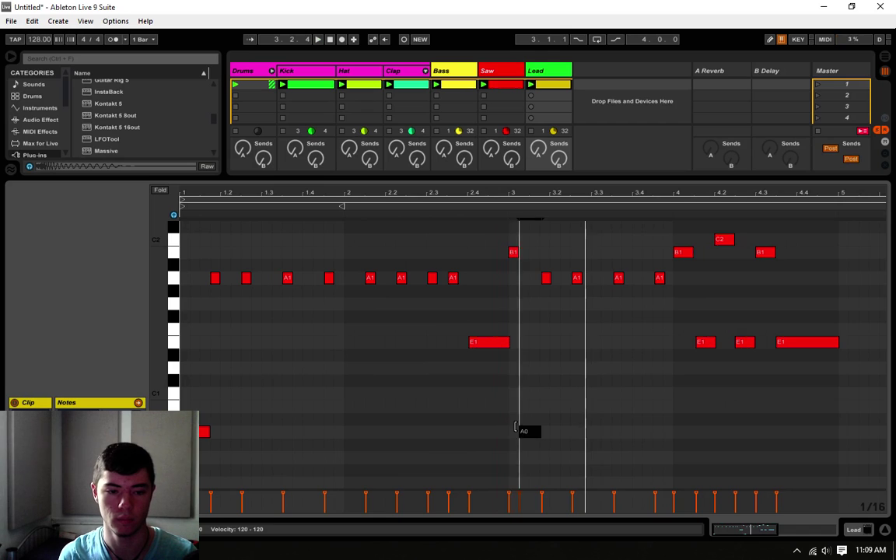
left_click(512, 394)
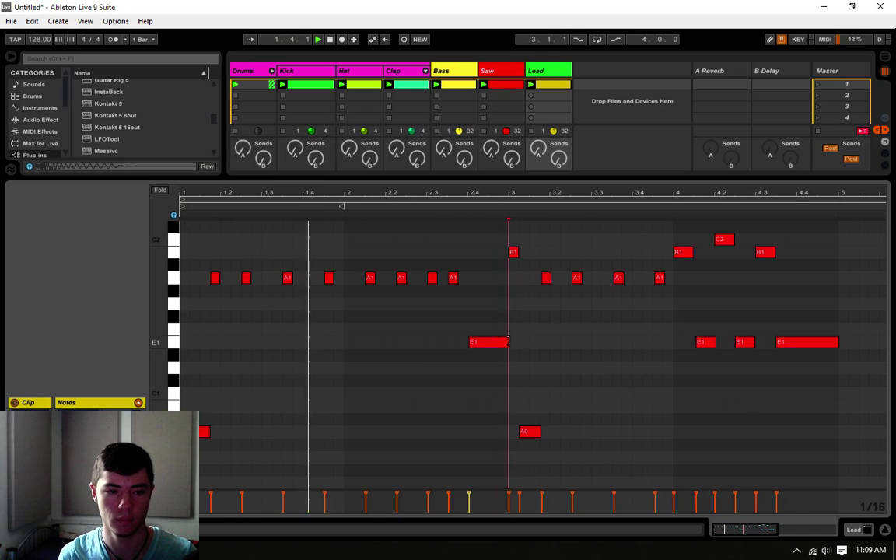
Shorten the E1 at 2.4.1 to three sixteenths, move the B1 to 2.4.4, and extend the A0 back to 3.1.1.
left_click_drag(509, 343, 499, 342)
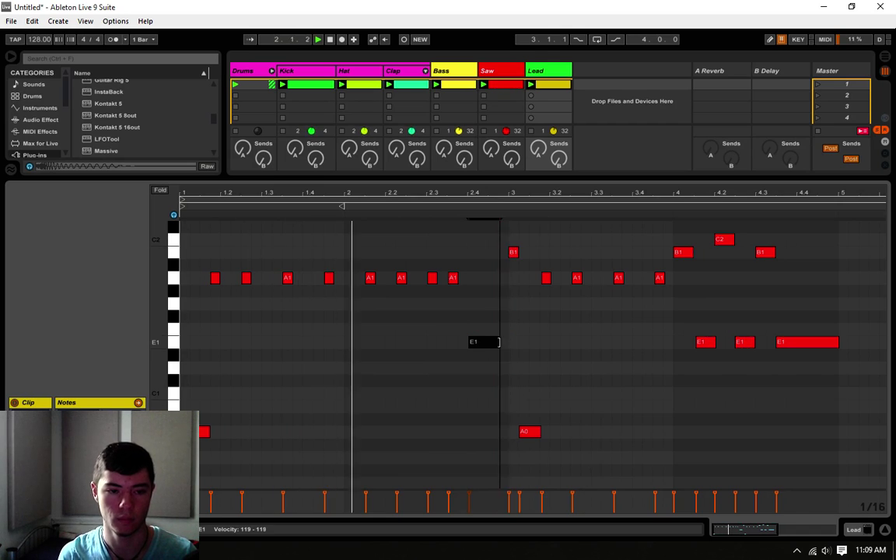
left_click(513, 255)
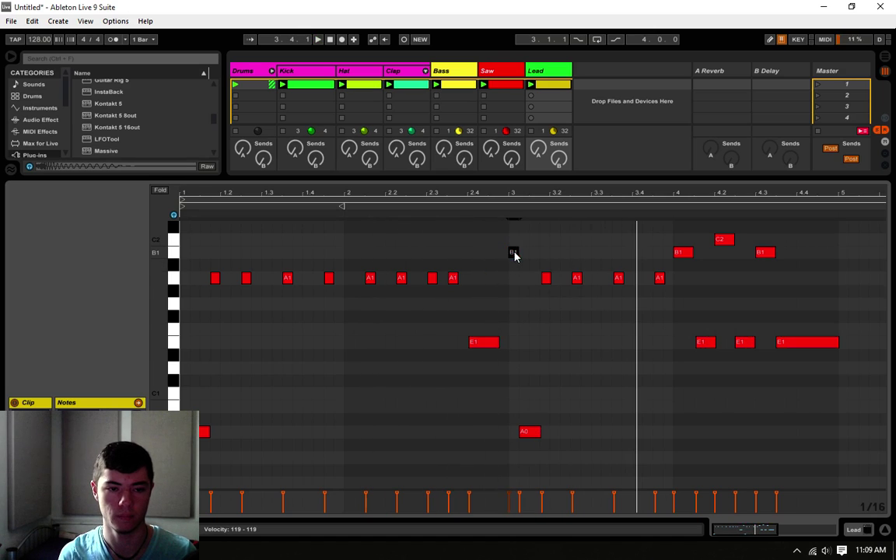
left_click(522, 432)
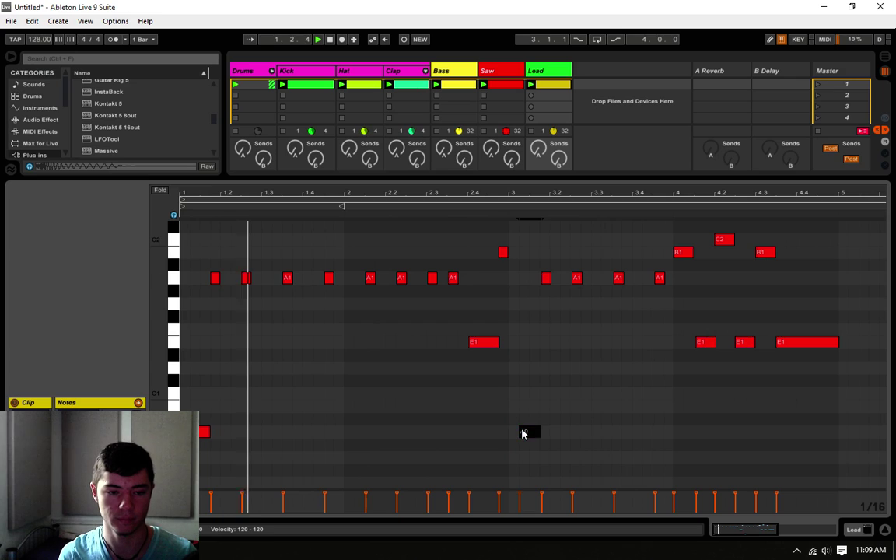
left_click_drag(522, 430, 511, 430)
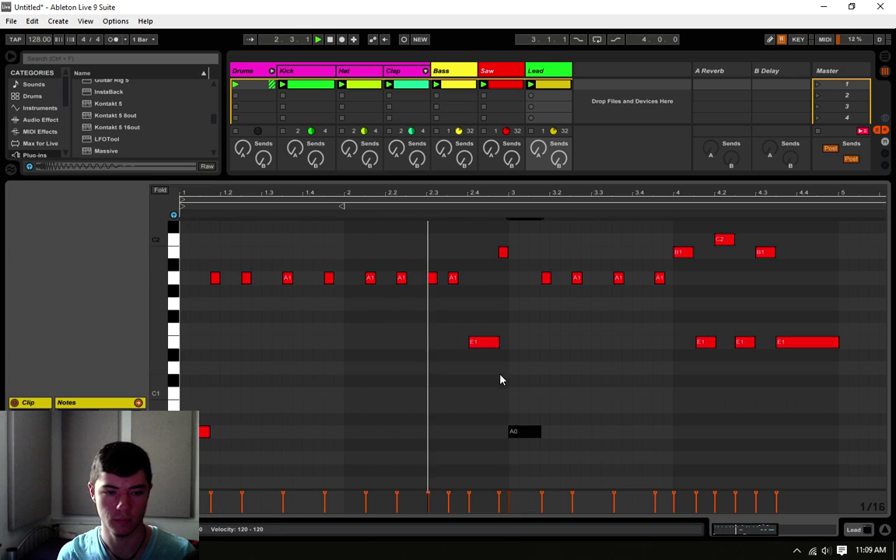
left_click(505, 374)
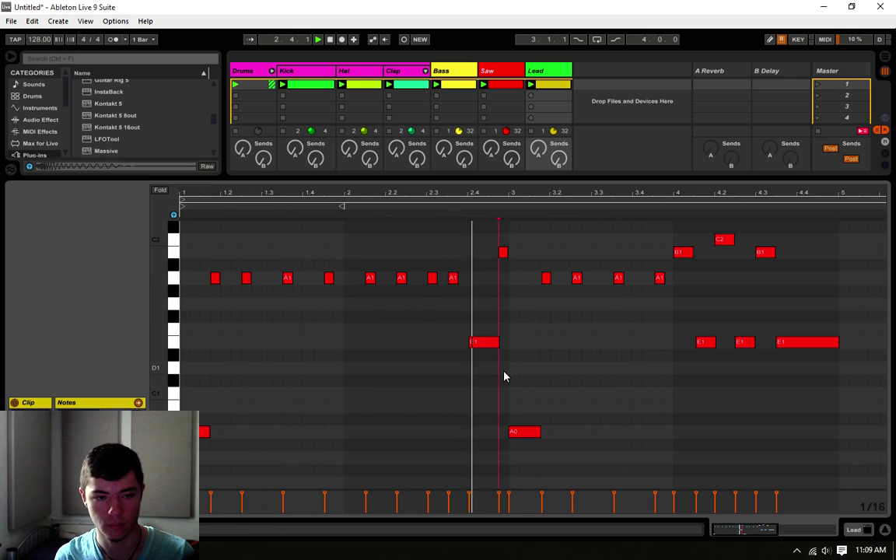
Delete the B1 at 2.4.4 and lengthen the E1 at 2.4.1 back to a full beat.
left_click(503, 253)
left_click_drag(499, 337, 510, 338)
left_click(511, 306)
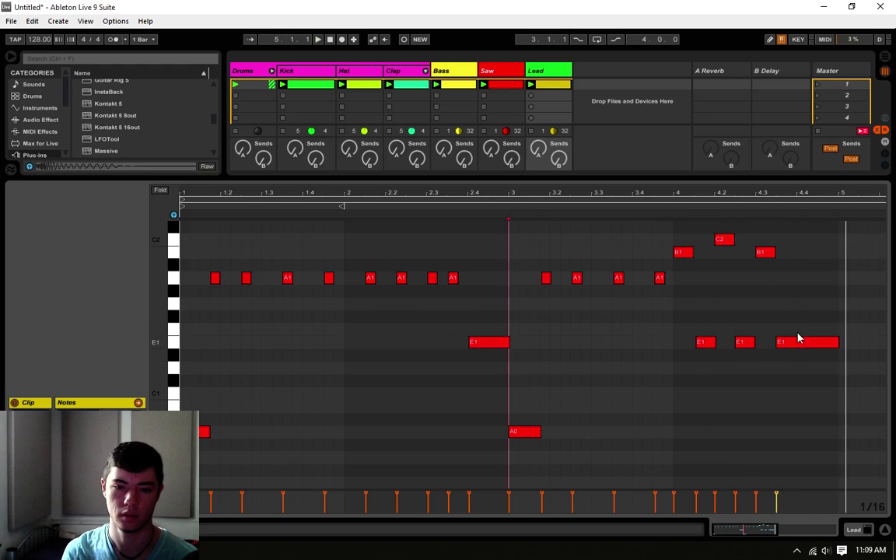
Complete bar 4's alternating eighths with C2 at 4.4.1 and E1 at 4.4.3, then shorten all its notes to sixteenths and audition them.
left_click_drag(838, 343, 799, 343)
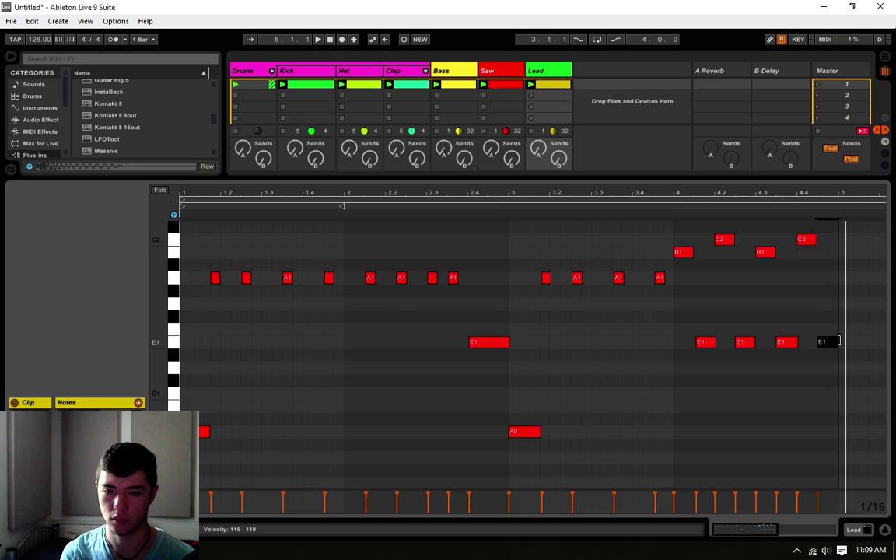
left_click_drag(833, 227, 689, 398)
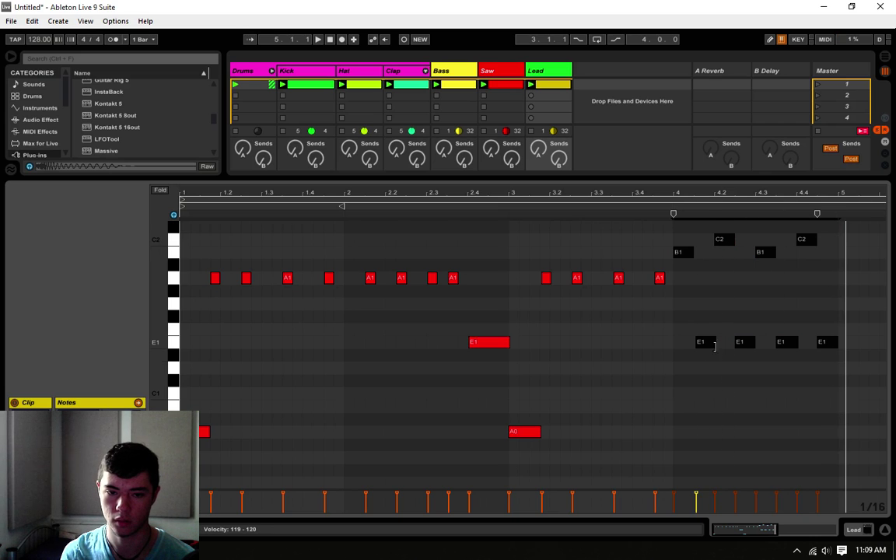
left_click_drag(714, 346, 703, 350)
key("space")
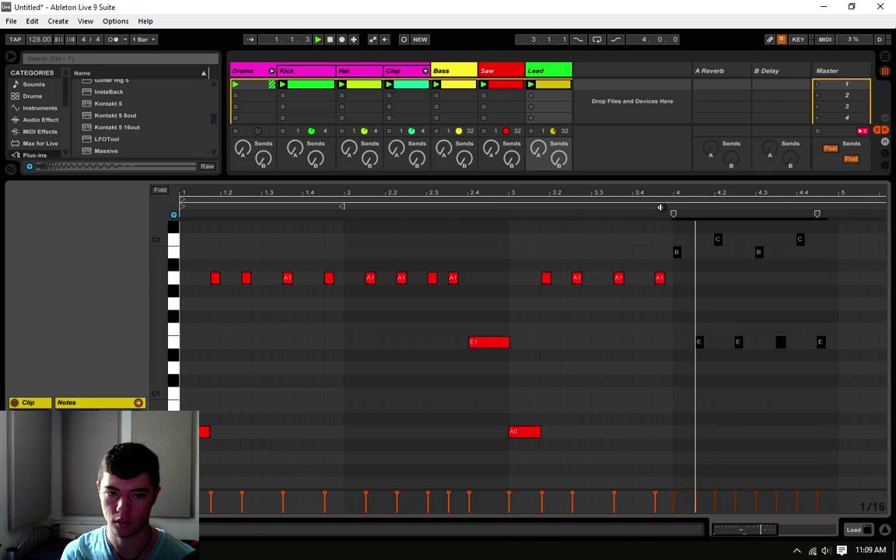
left_click(707, 326)
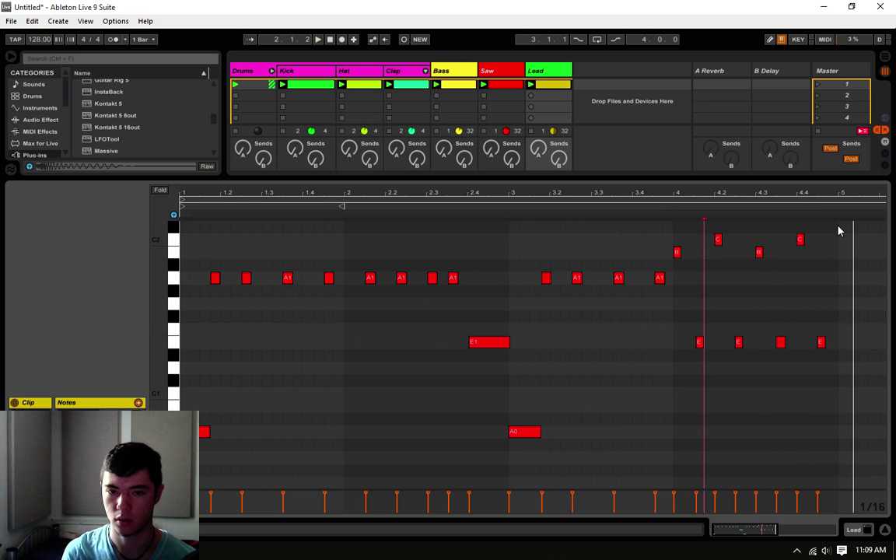
Undo the note shortening and delete all notes in bar 4.
left_click(32, 21)
left_click(78, 34)
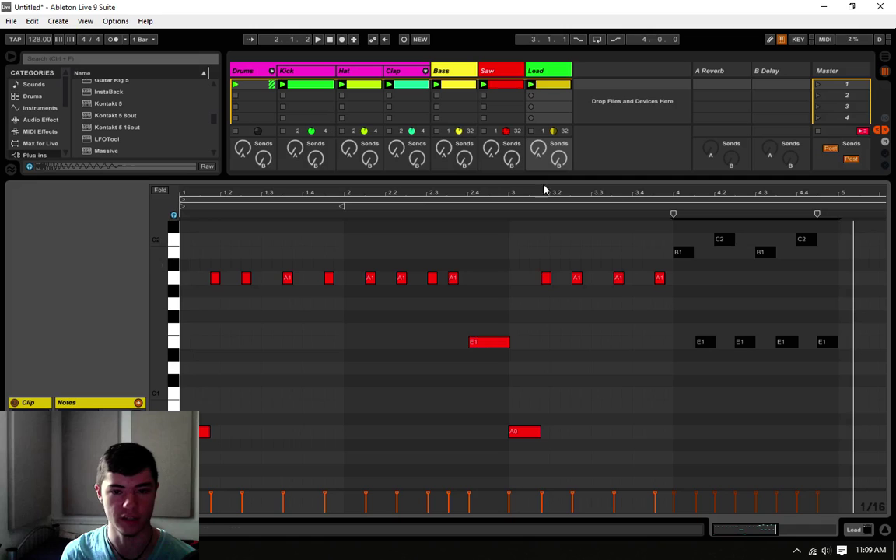
key("Delete")
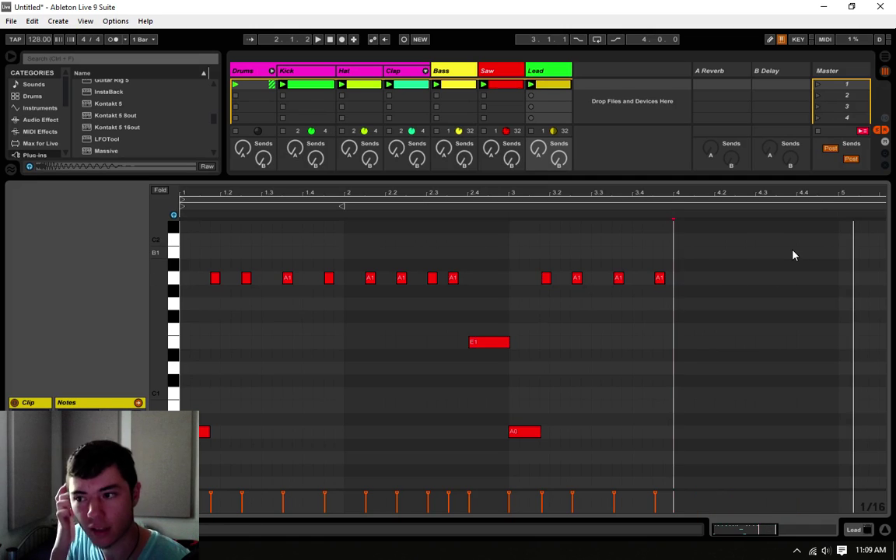
Duplicate all notes of bars 1 and 2 over bars 3 and 4 and start playback.
left_click(508, 251)
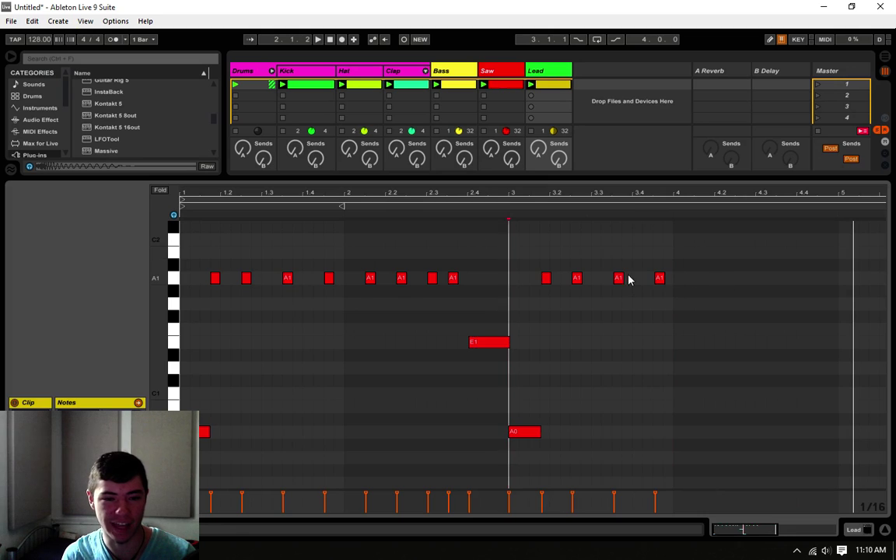
left_click_drag(498, 250, 178, 482)
key("ctrl+d")
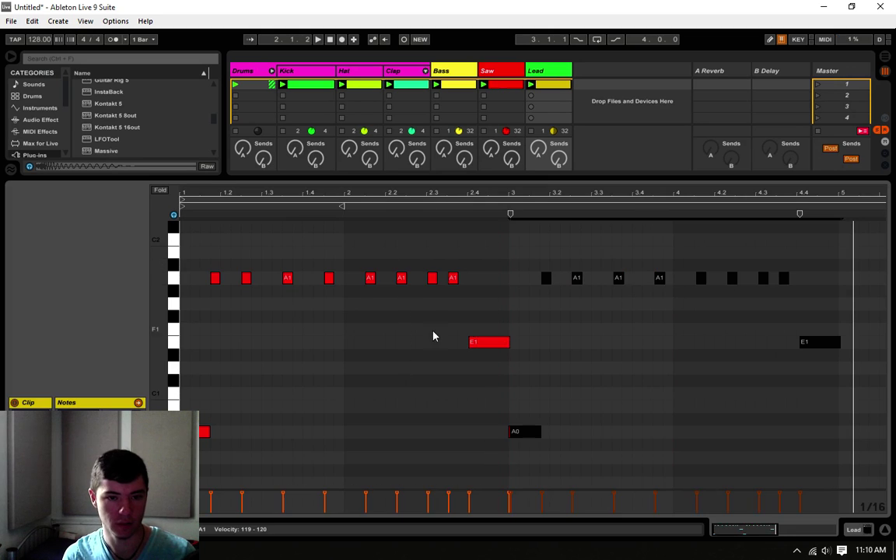
key("space")
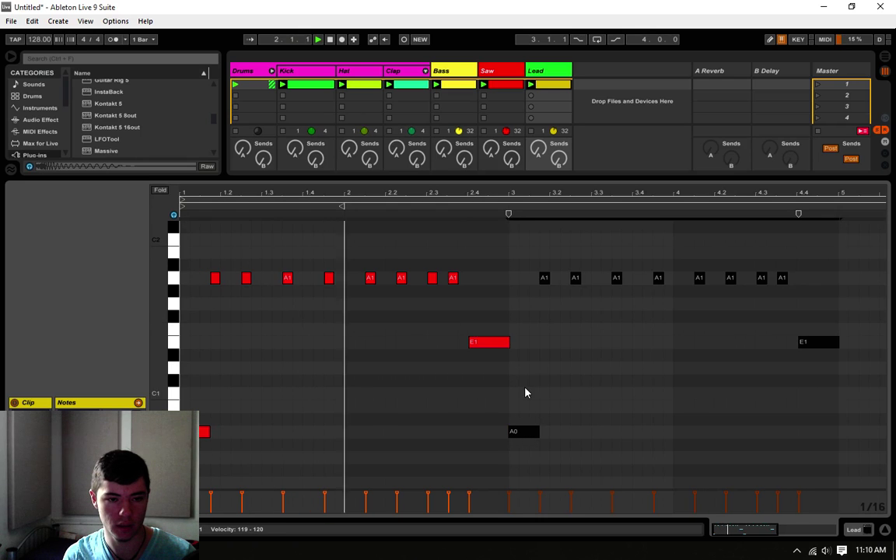
Raise the A1 at 4.3.3 to B1 and the final E1 to C2, then play back the ending.
left_click(526, 390)
left_click(510, 396)
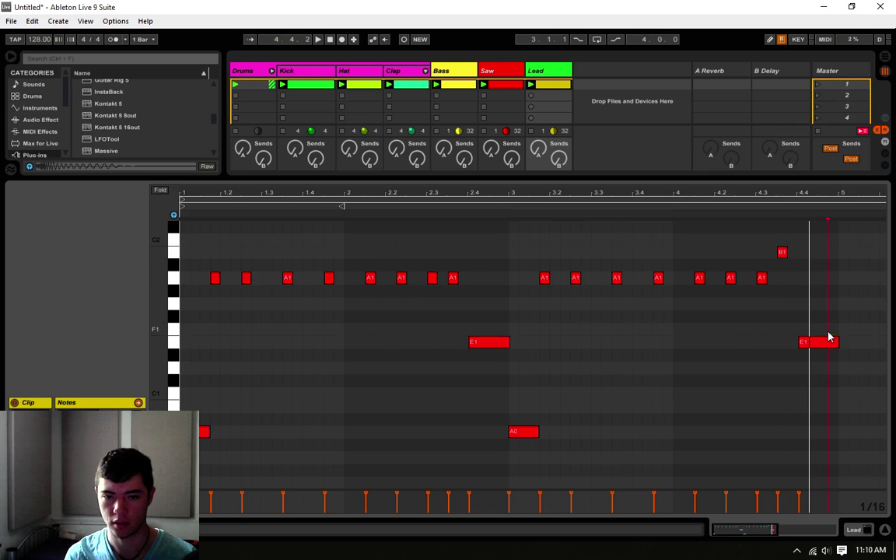
left_click_drag(825, 347, 827, 241)
left_click(787, 230)
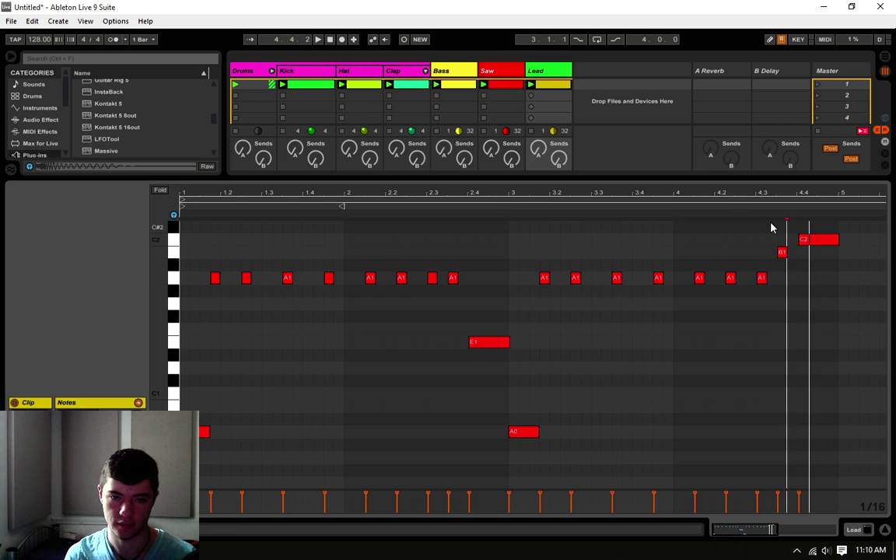
left_click(756, 249)
key("space")
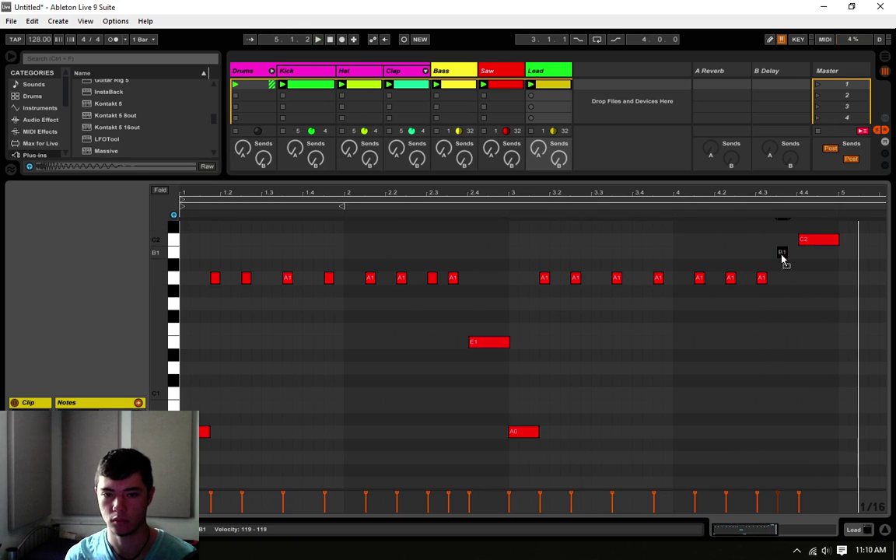
Change the note at 4.3.3 to A#1 and the final long note to B1, then play back.
left_click_drag(806, 239, 809, 255)
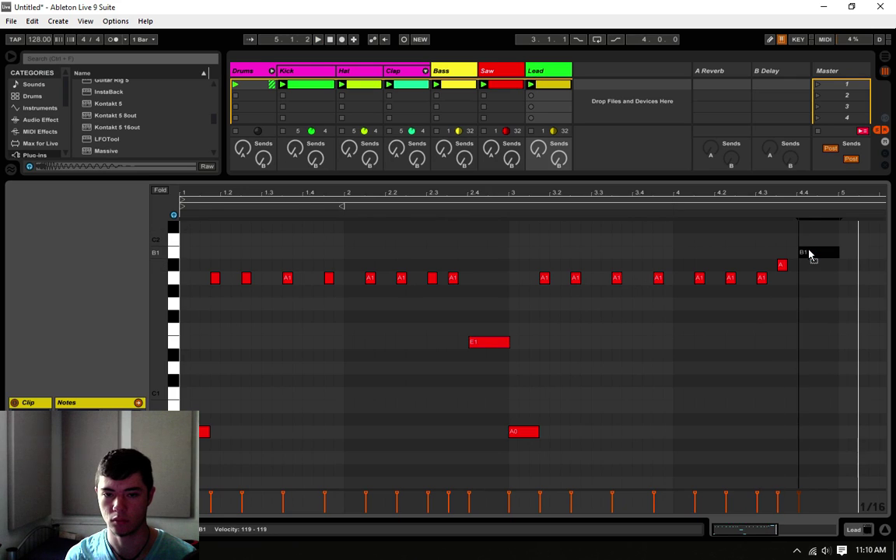
left_click(759, 258)
key("space")
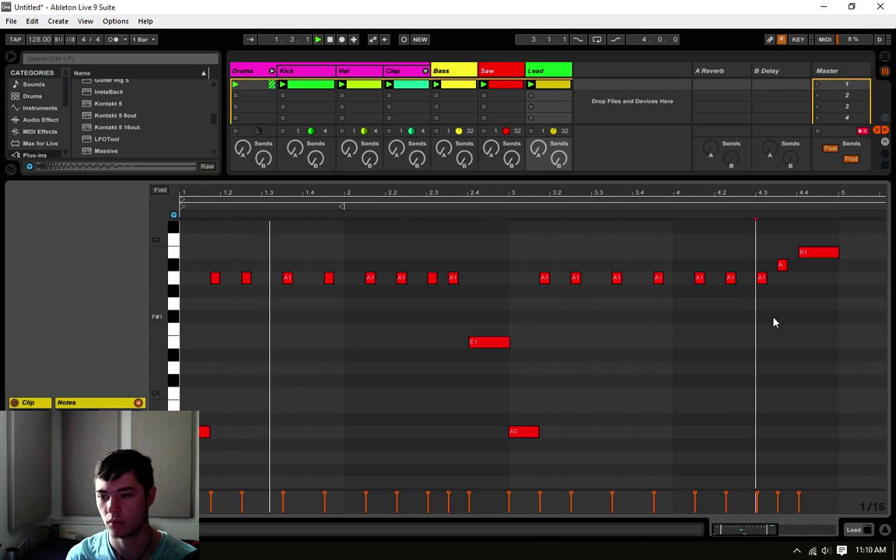
Play back the ending, and duplicate all notes of bars 1 to 4 into bars 5 to 8.
left_click(757, 355)
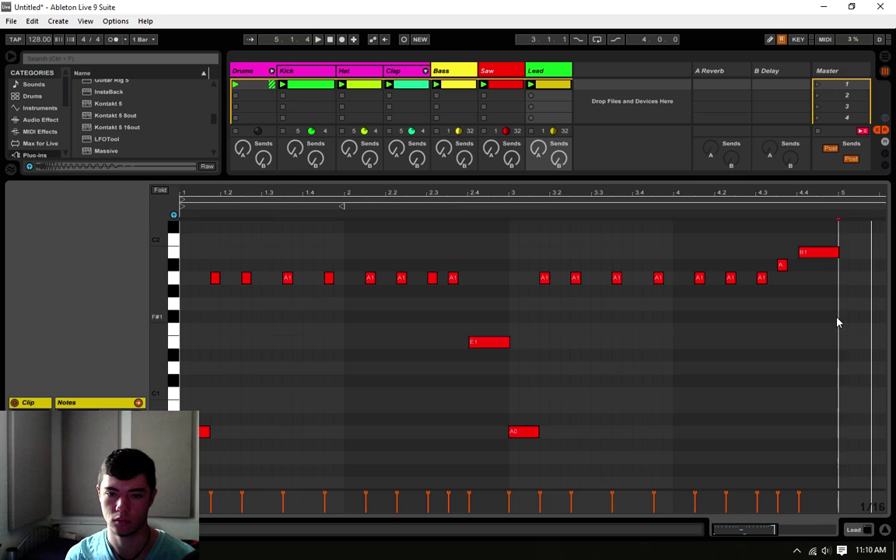
left_click(812, 253)
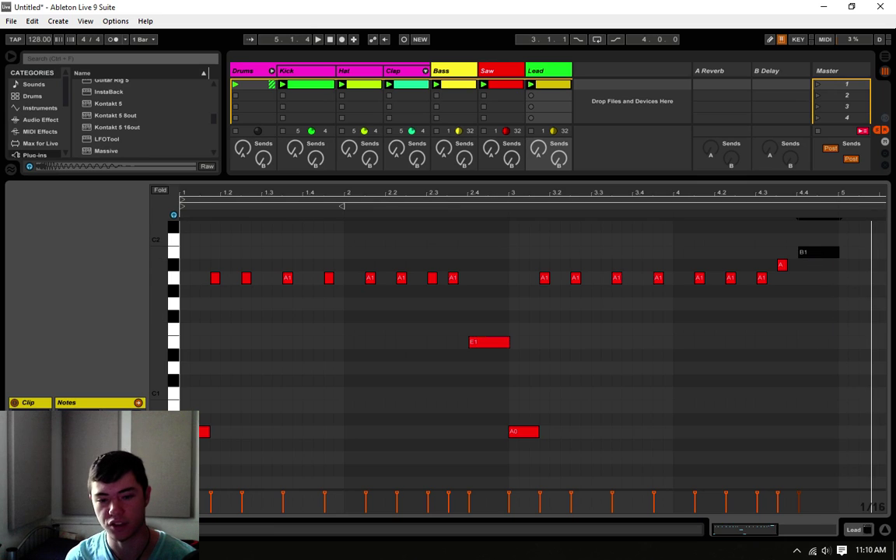
left_click_drag(753, 527, 749, 498)
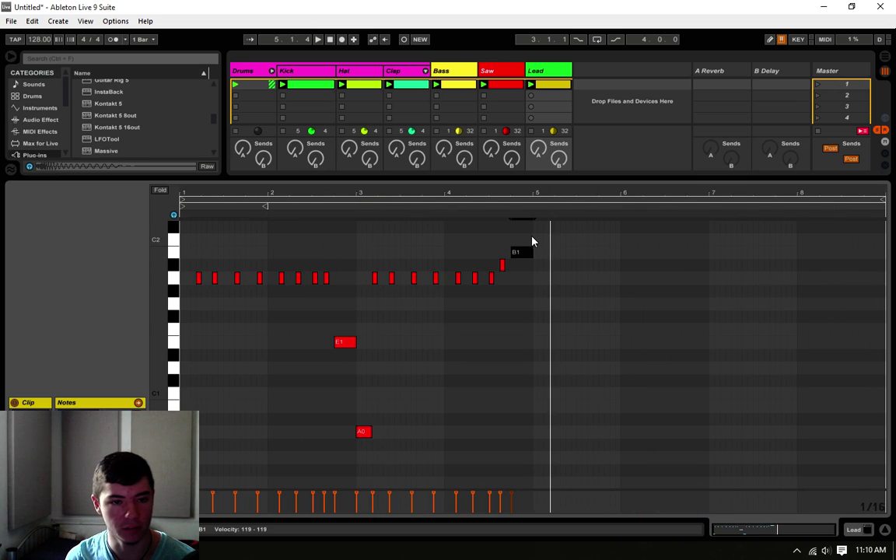
left_click_drag(532, 238, 180, 460)
key("ctrl+d")
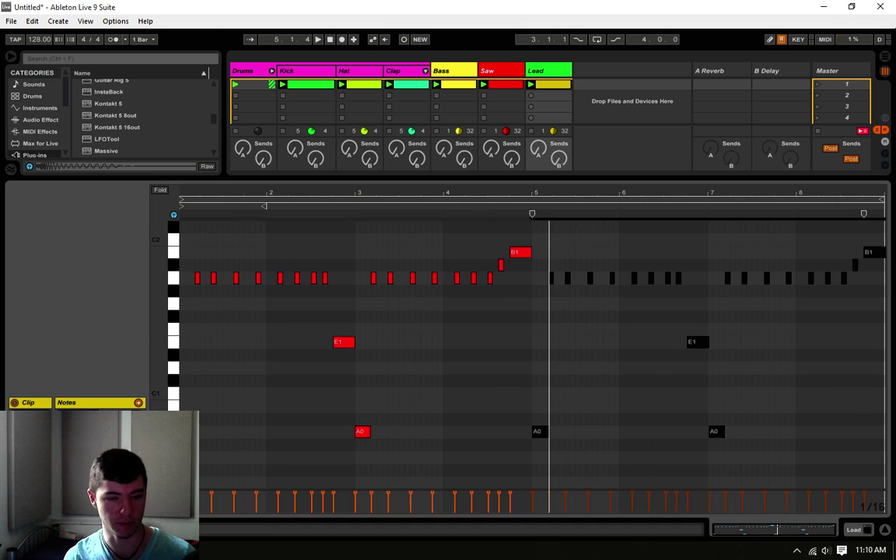
Lower bar 4's final long note to G1 and the short note before it to G#1, and play back the transition.
left_click(525, 280)
left_click_drag(523, 257, 523, 309)
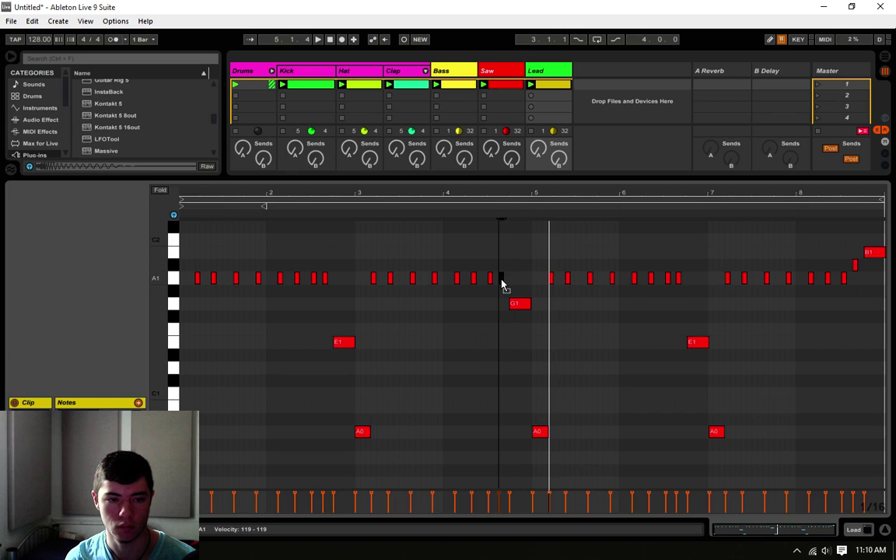
left_click(502, 294)
left_click(508, 287)
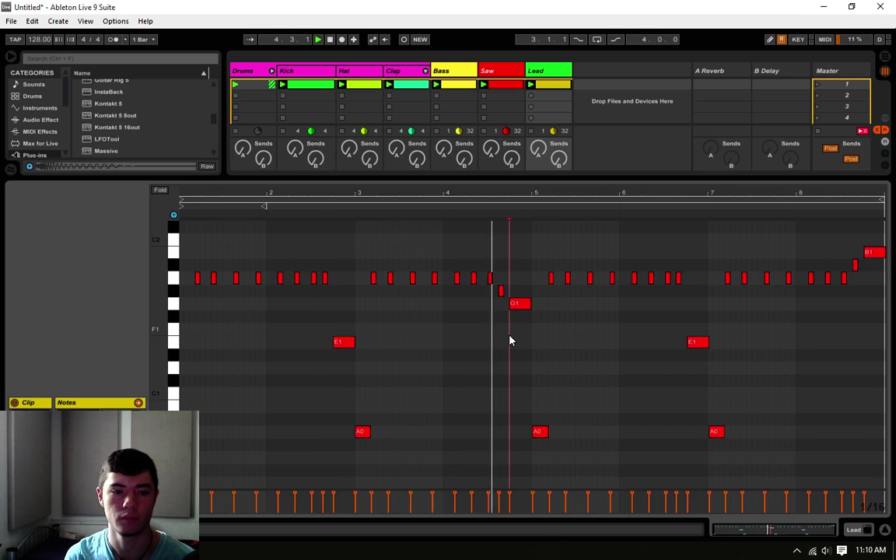
left_click(534, 325)
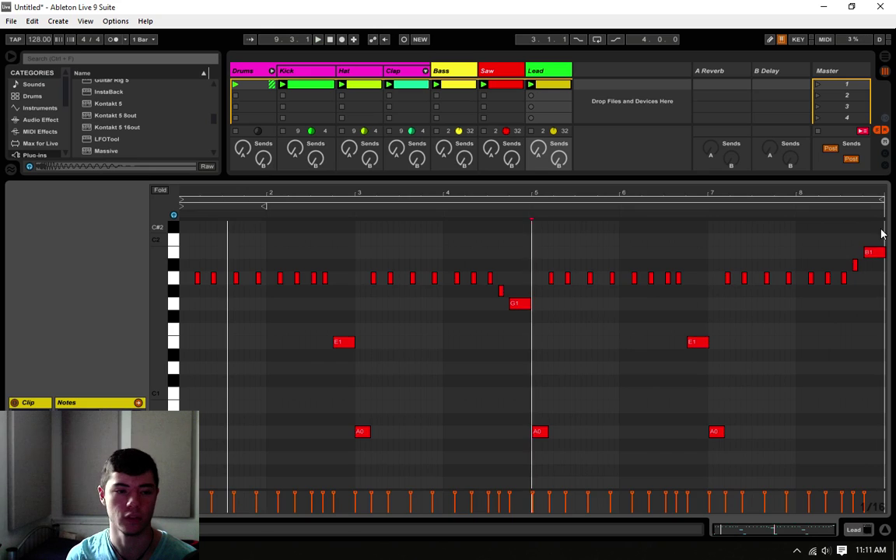
key("space")
Try to quantize all notes of the lead clip with the existing settings, and undo it.
right_click(279, 325)
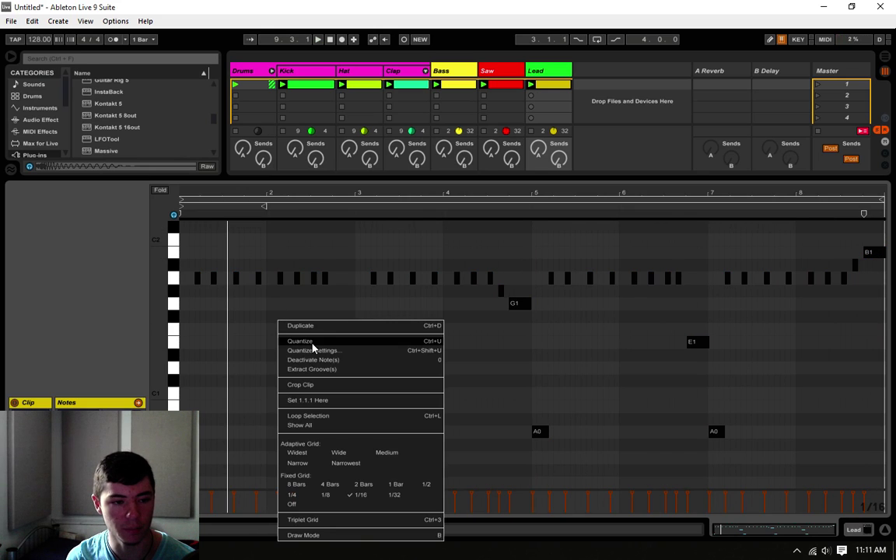
left_click(313, 347)
left_click(33, 21)
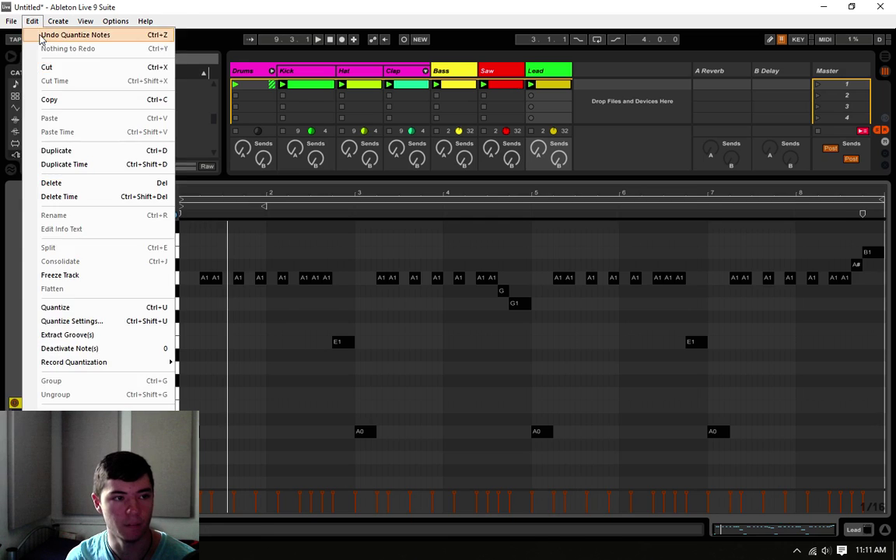
left_click(78, 33)
Quantize all notes of the lead clip to 1/16 and play back the result.
right_click(354, 173)
left_click(395, 198)
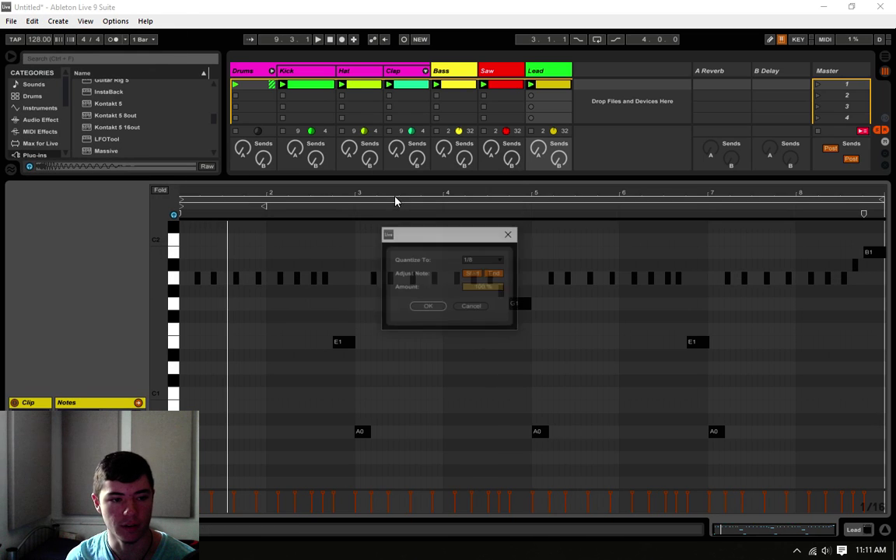
left_click(478, 259)
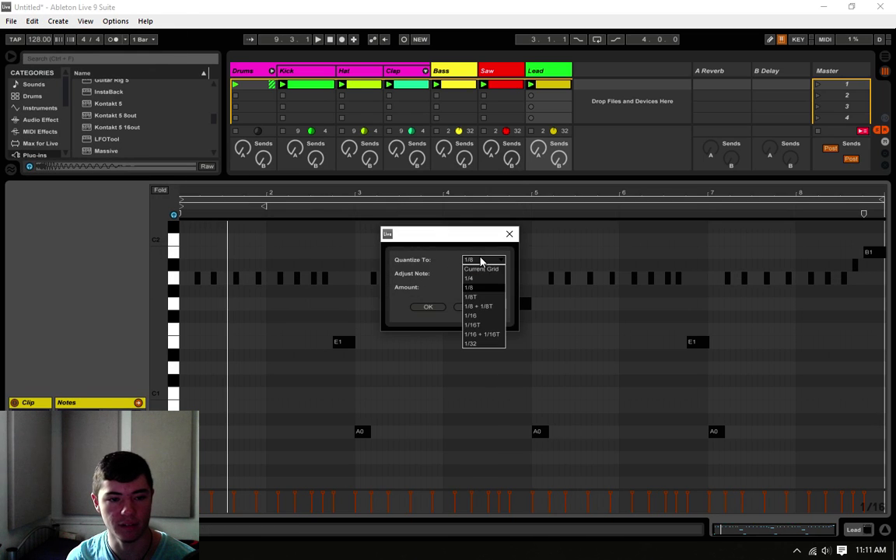
left_click(471, 316)
left_click(426, 308)
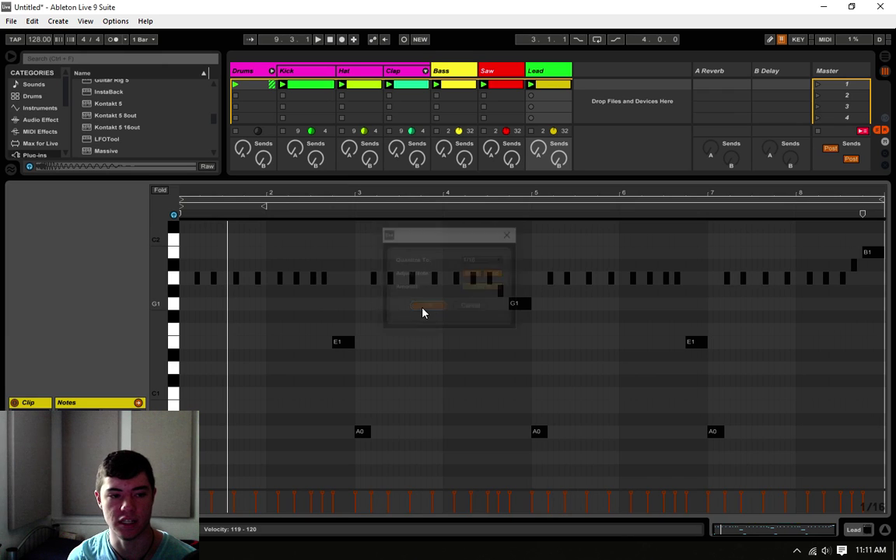
key("space")
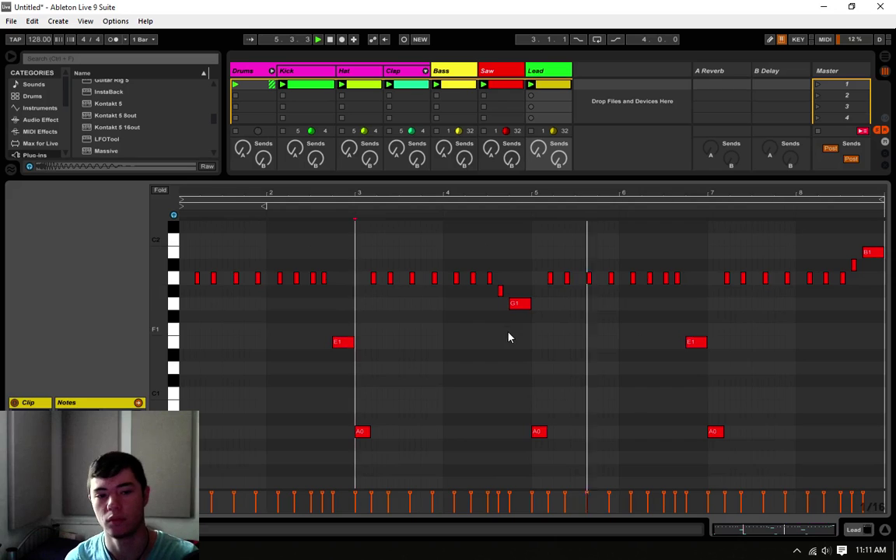
left_click(532, 348)
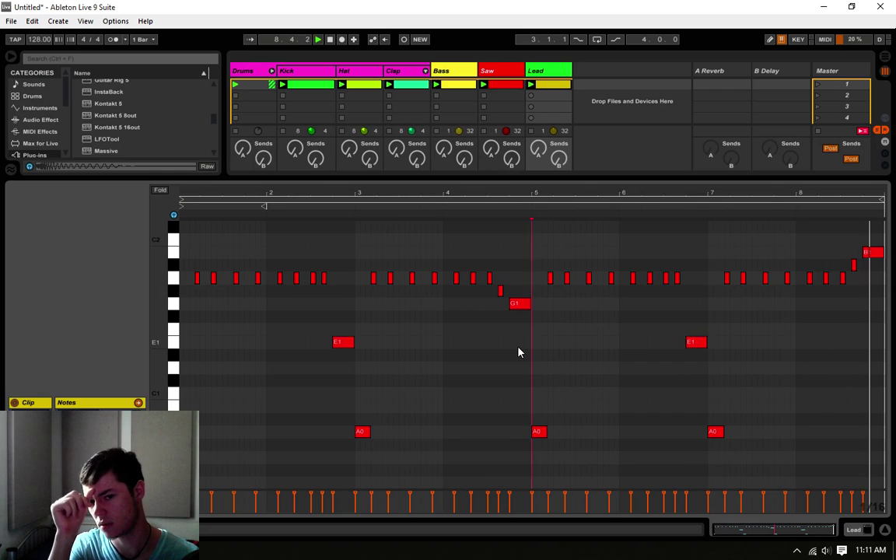
Lower the second A1 note of bar 8 to E1.
scroll(518, 353, "up", 3)
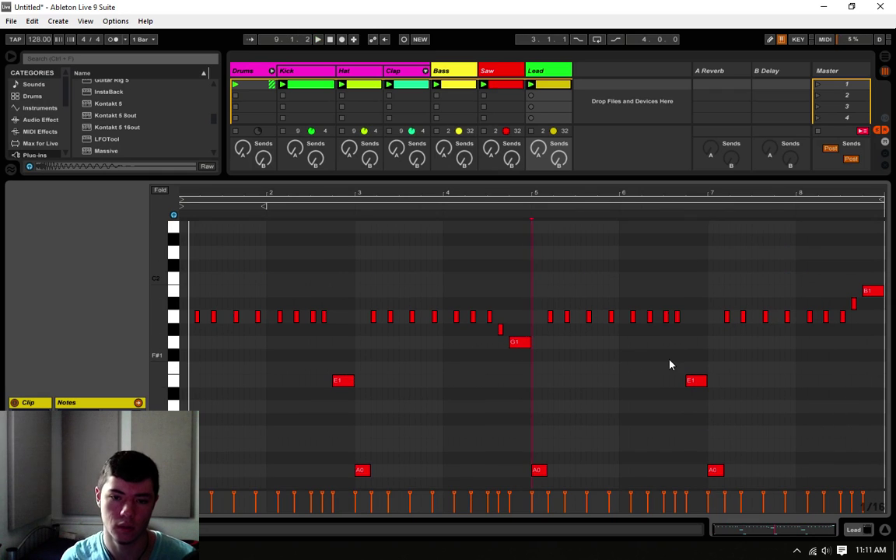
left_click(810, 317)
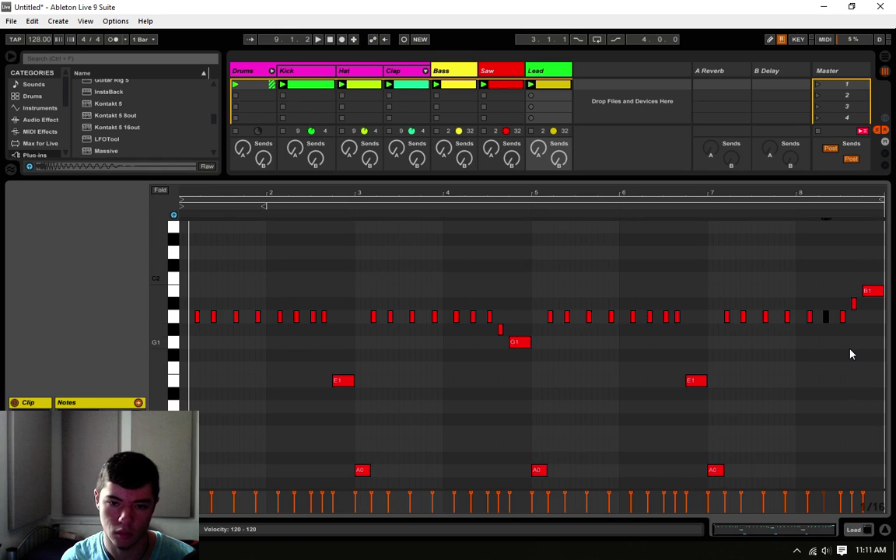
key("Down")
key("Down")
key("Down")
key("Down")
key("Down")
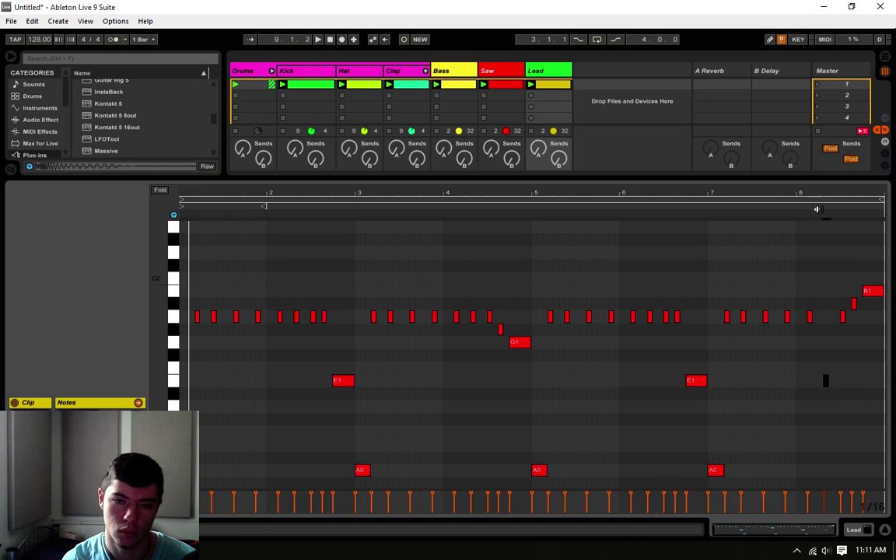
Play back the riff's ending in bars 7 and 8, and show the Lead track's devices.
left_click(786, 201)
left_click(789, 207)
key("ctrl+a")
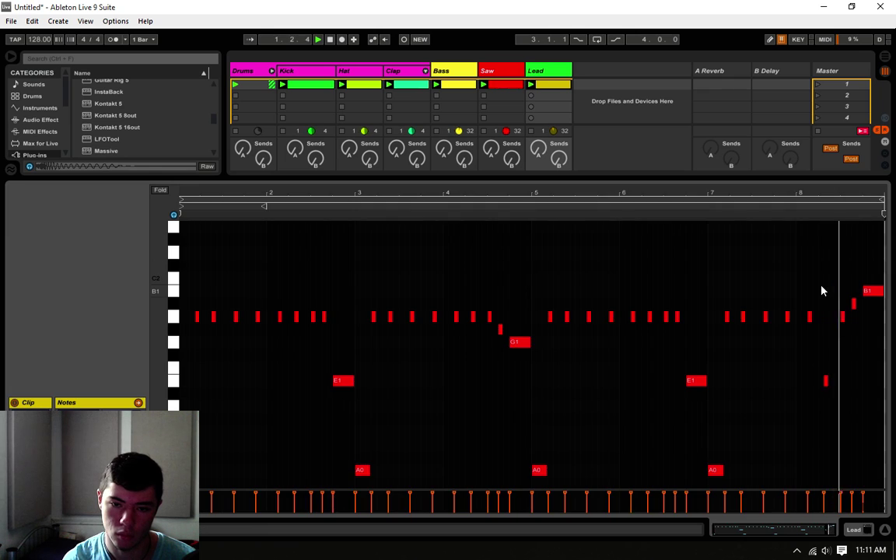
left_click(823, 291)
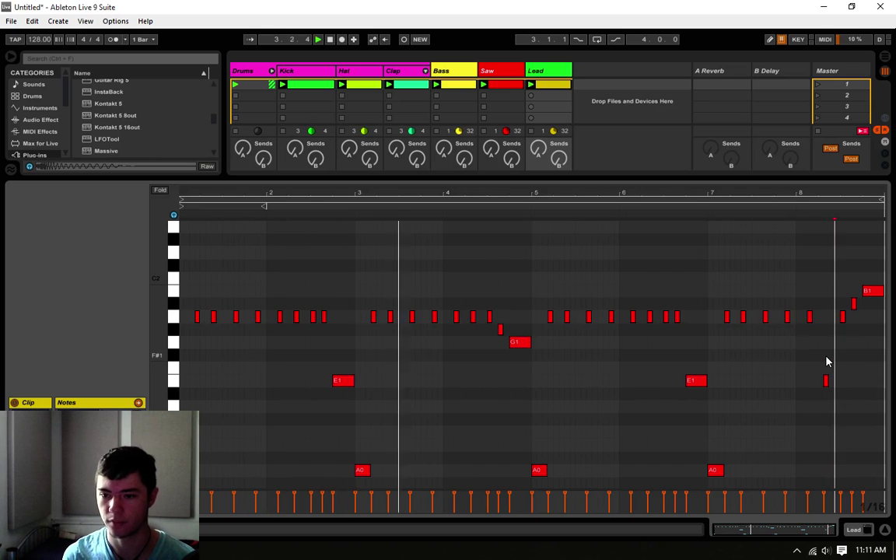
left_click(708, 359)
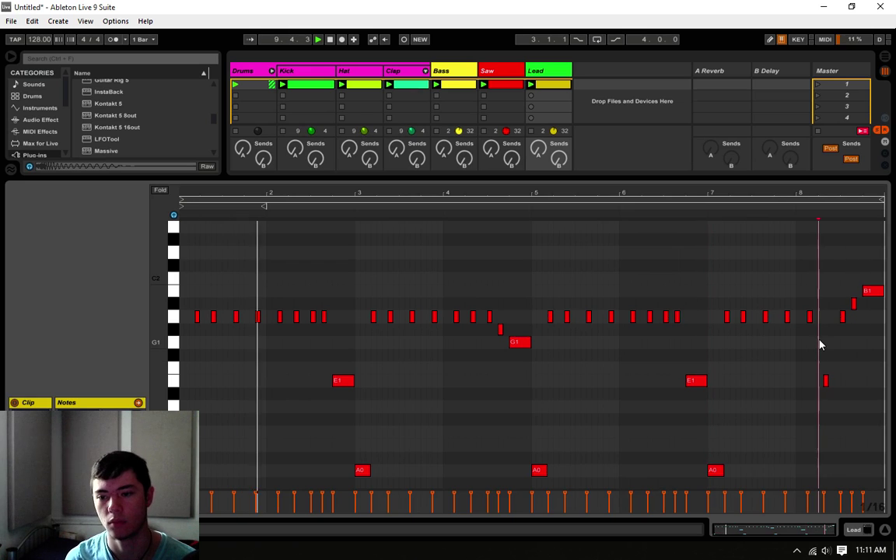
left_click(852, 529)
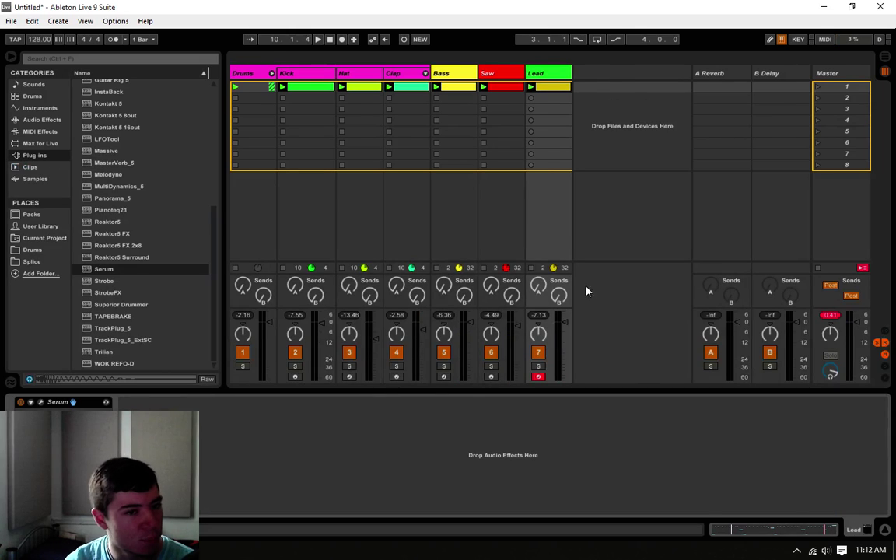